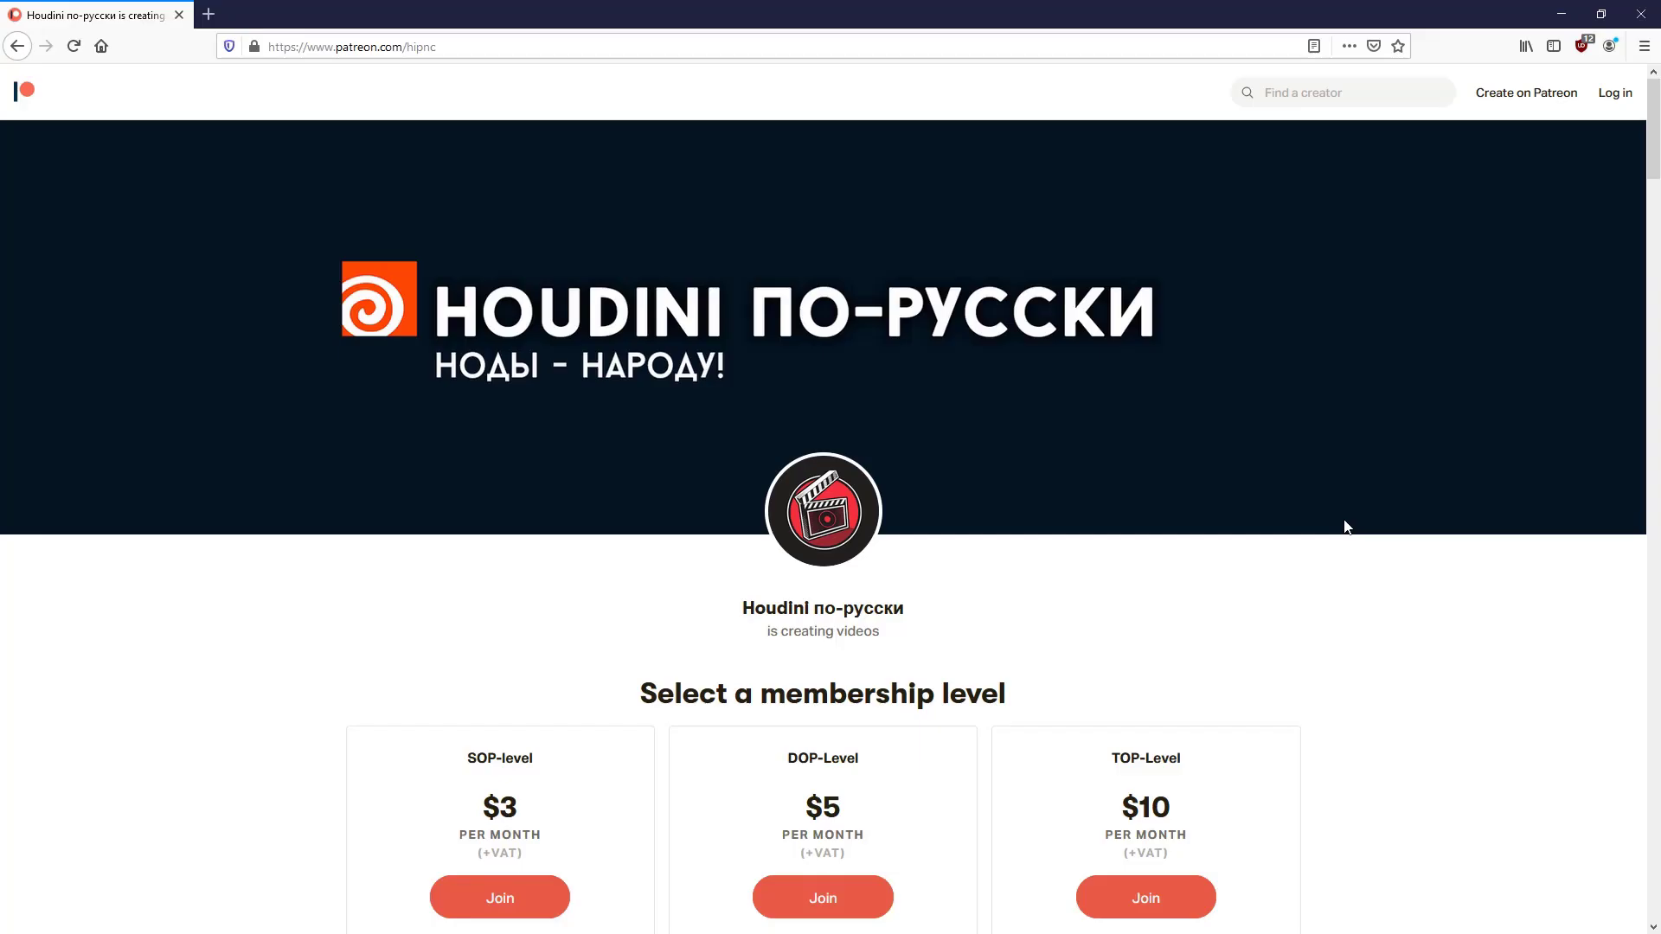
Step: Play the Pop_network.mp4 particle demo in MPC-HC and pause it
scroll(1346, 536, "down", 2)
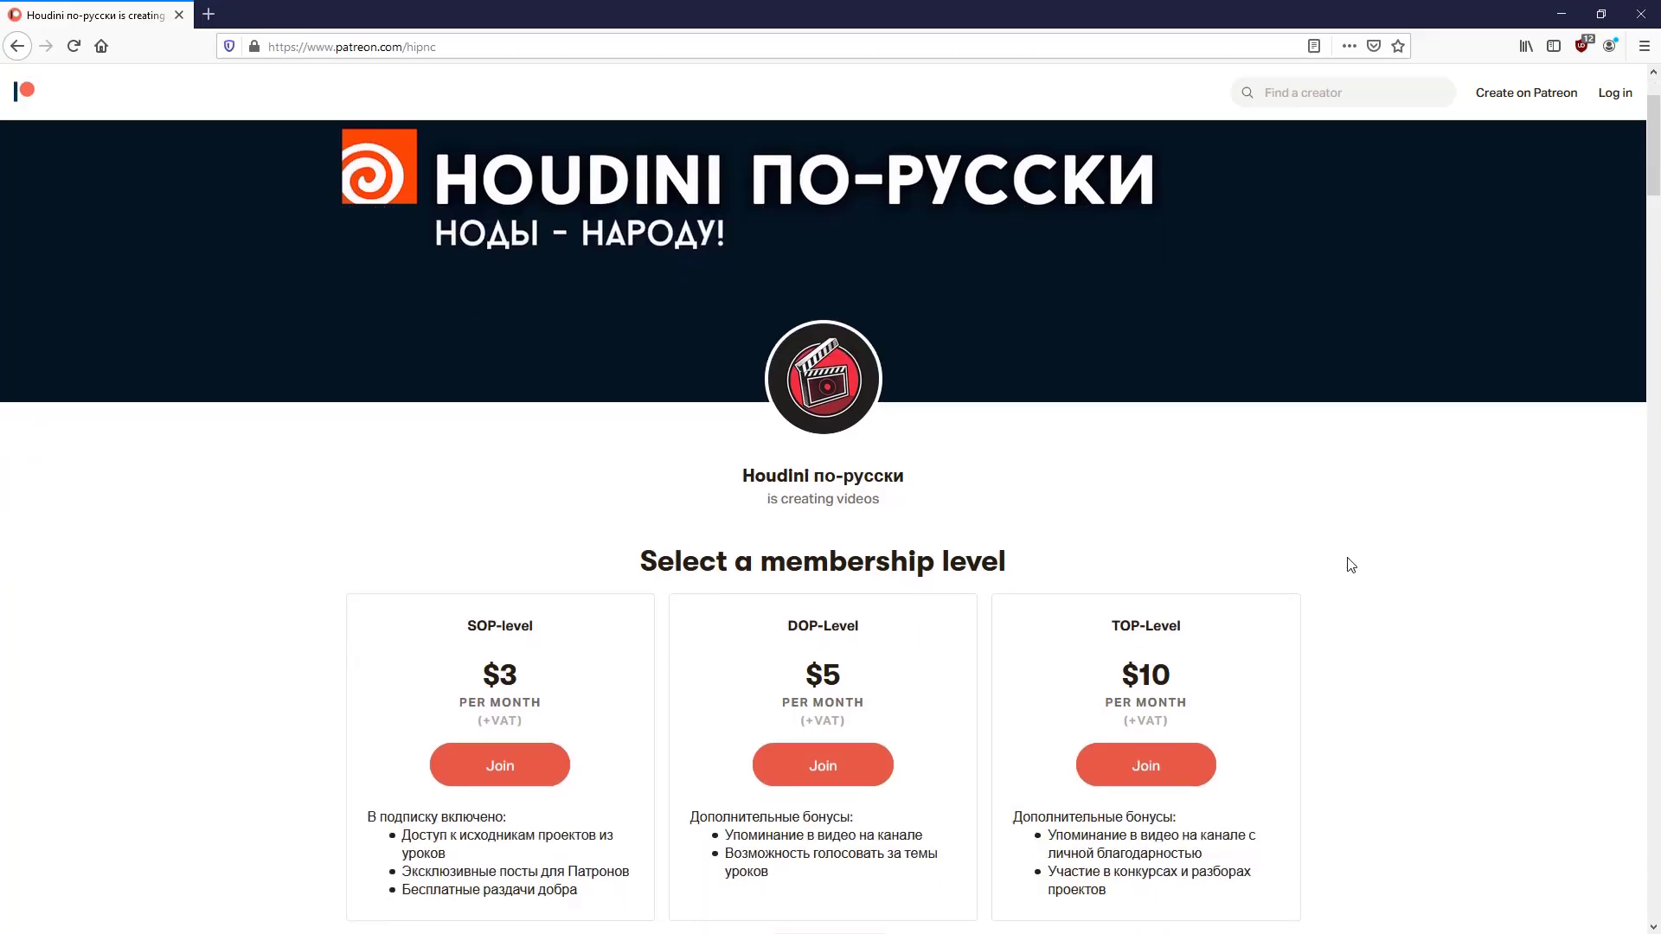
scroll(1351, 565, "down", 2)
scroll(1352, 565, "down", 1)
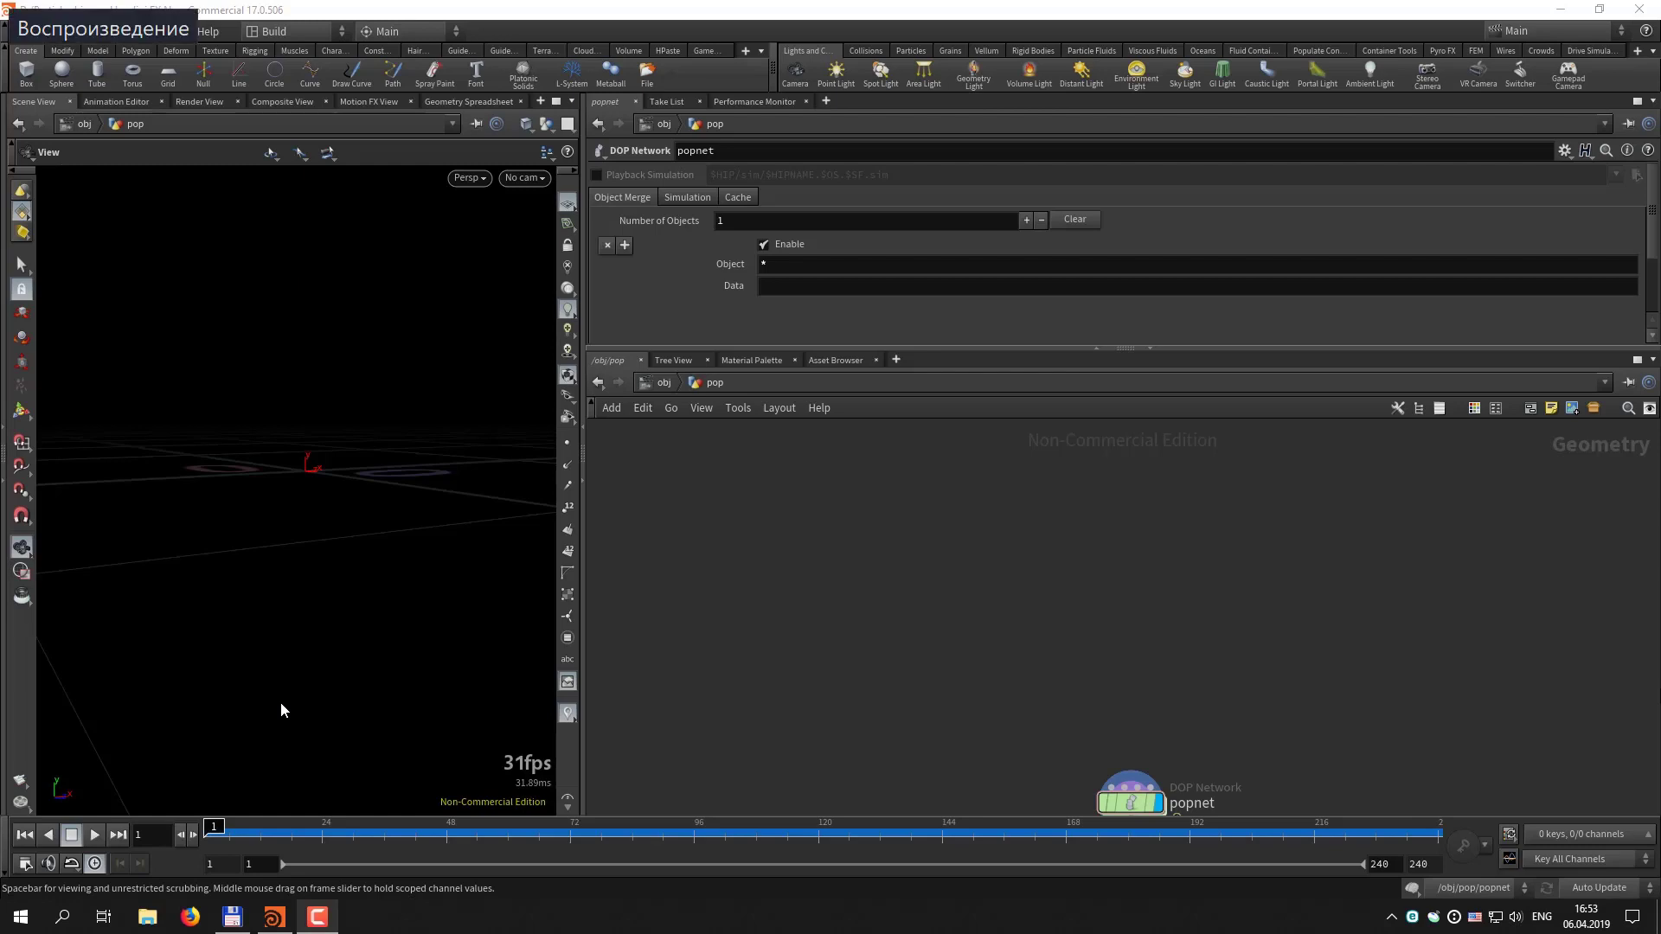
left_click(95, 836)
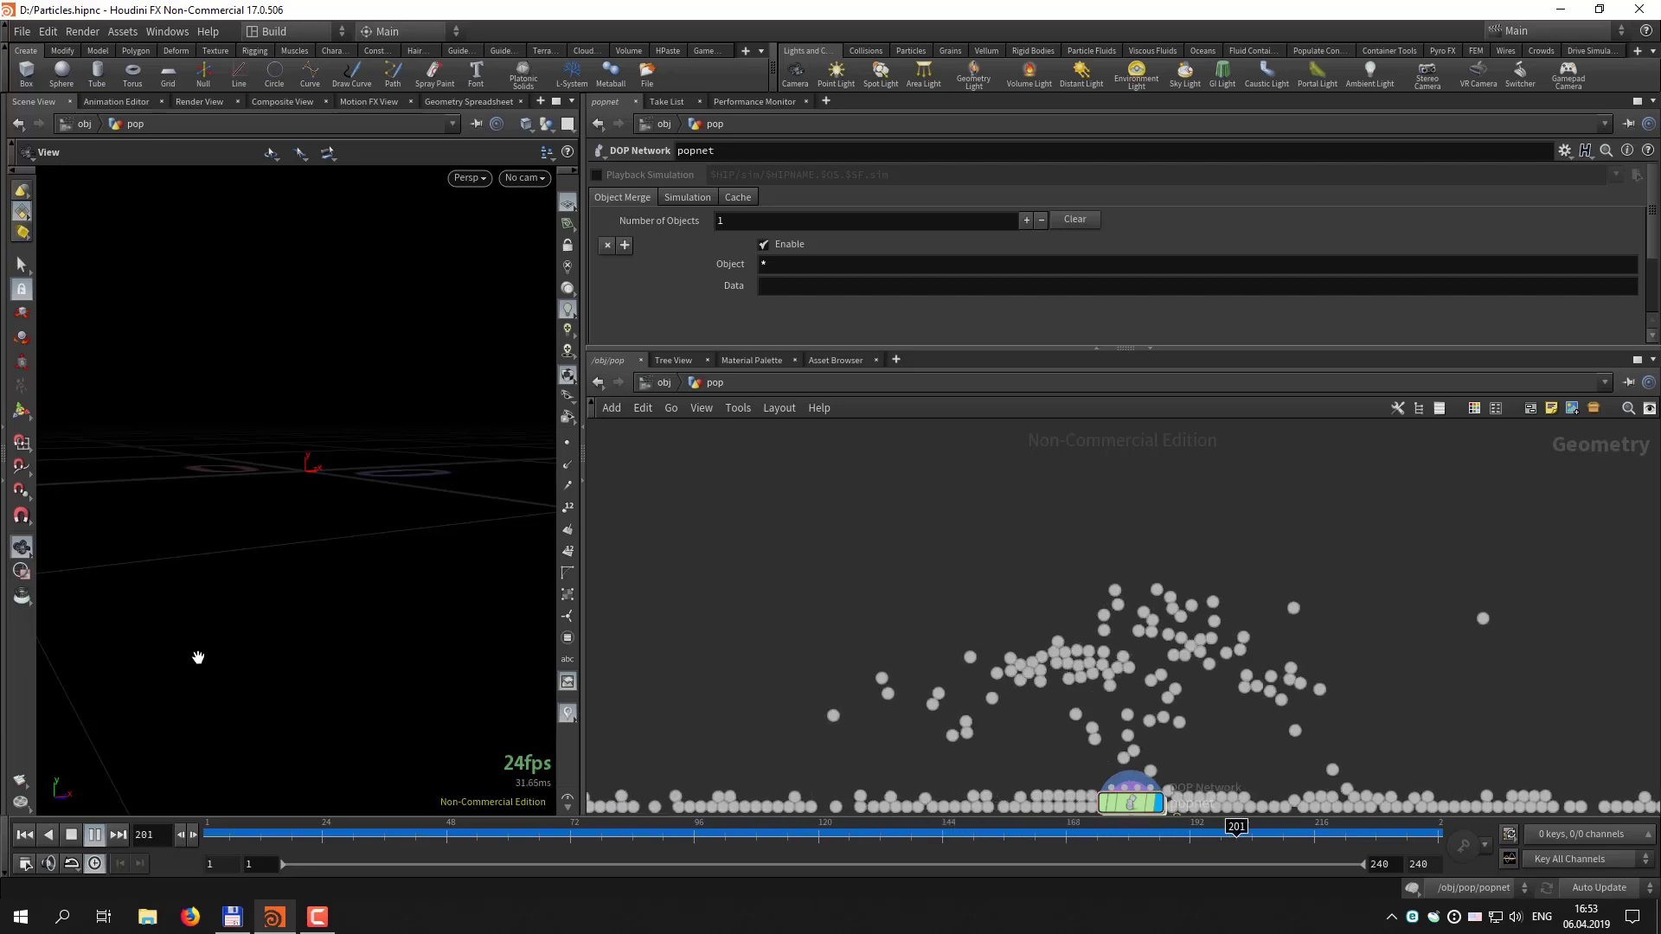
key("space")
key("Escape")
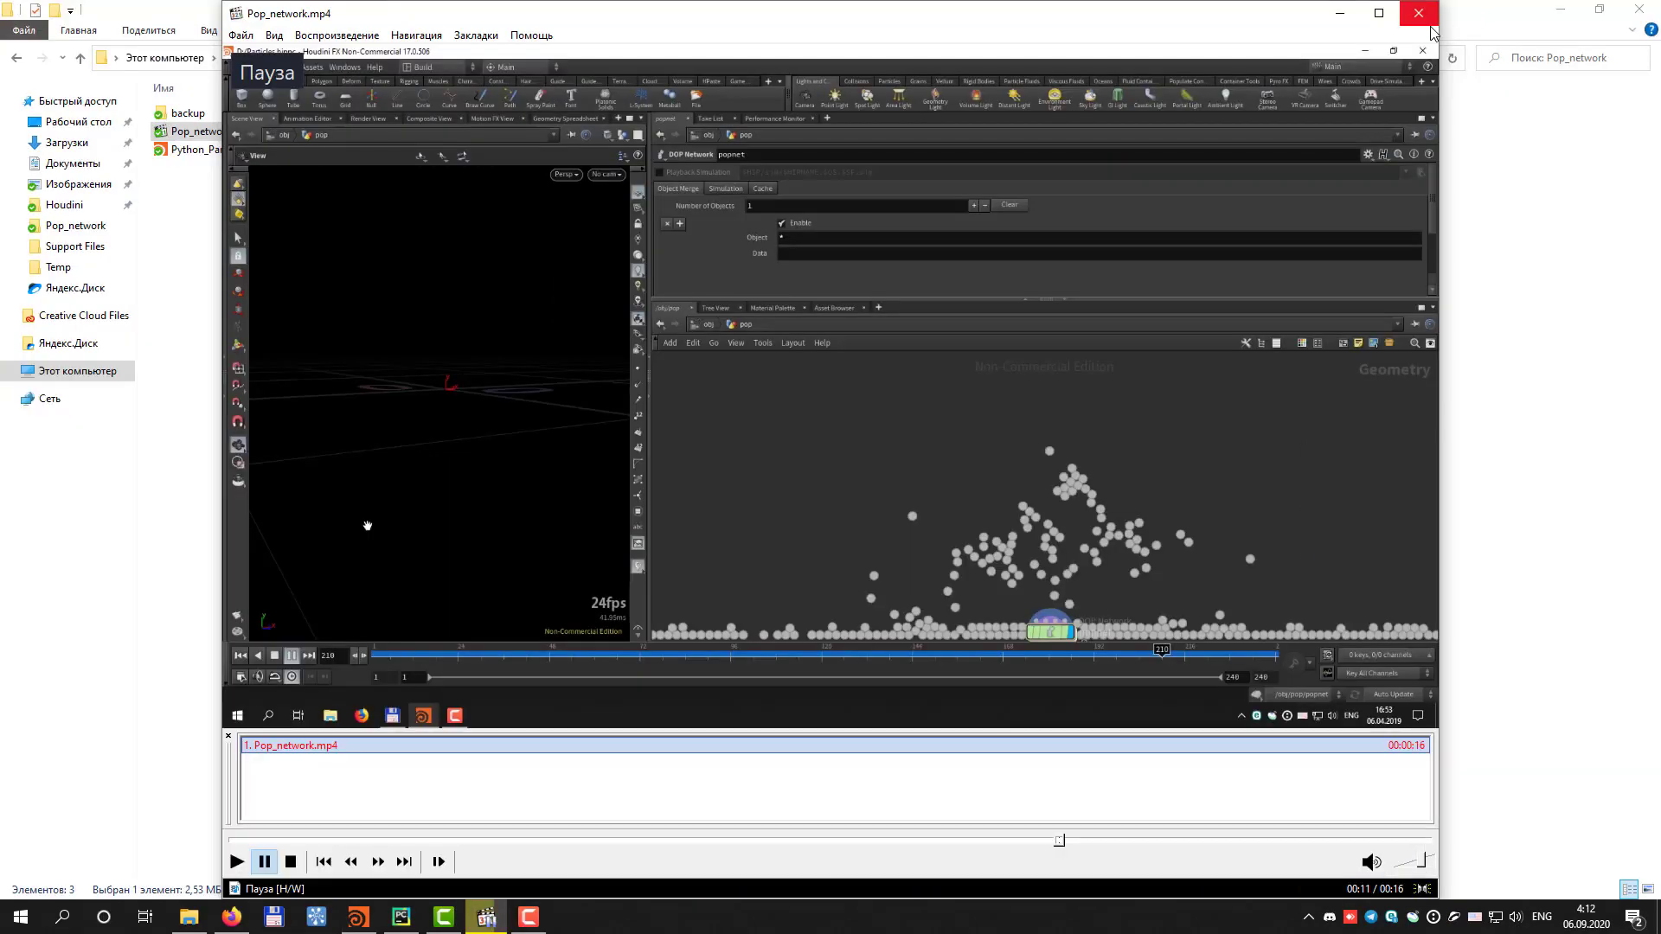
Step: Close MPC-HC and launch Houdini via the Pop_network folder's Houdini_launch entry
left_click(1418, 13)
right_click(317, 215)
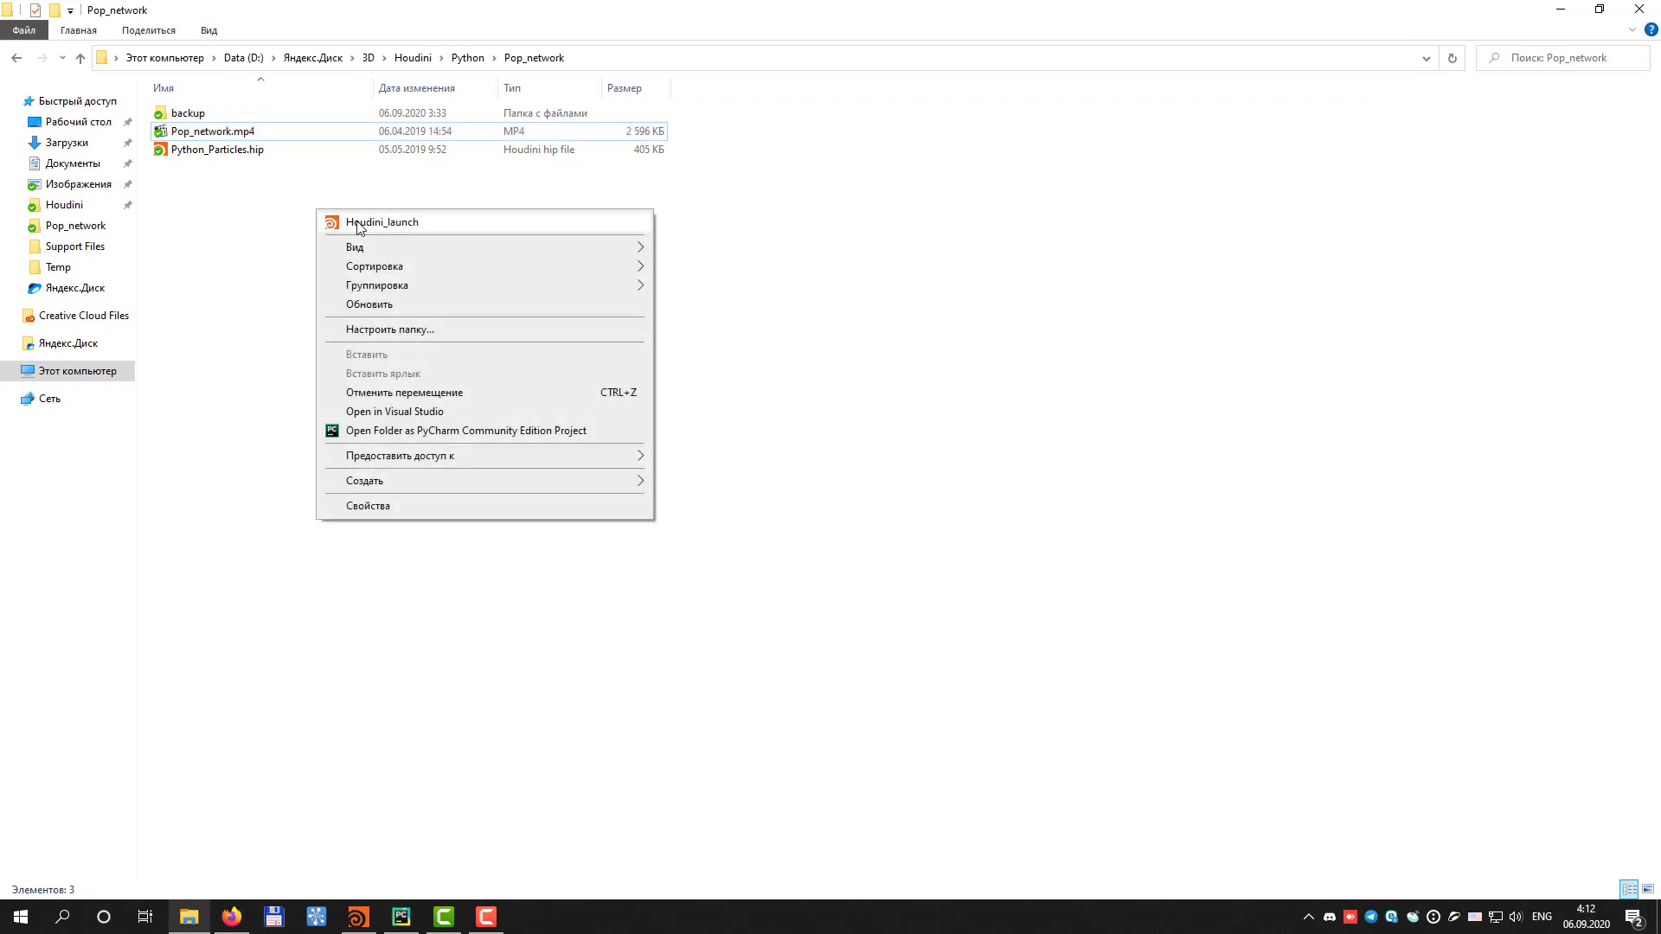
left_click(350, 222)
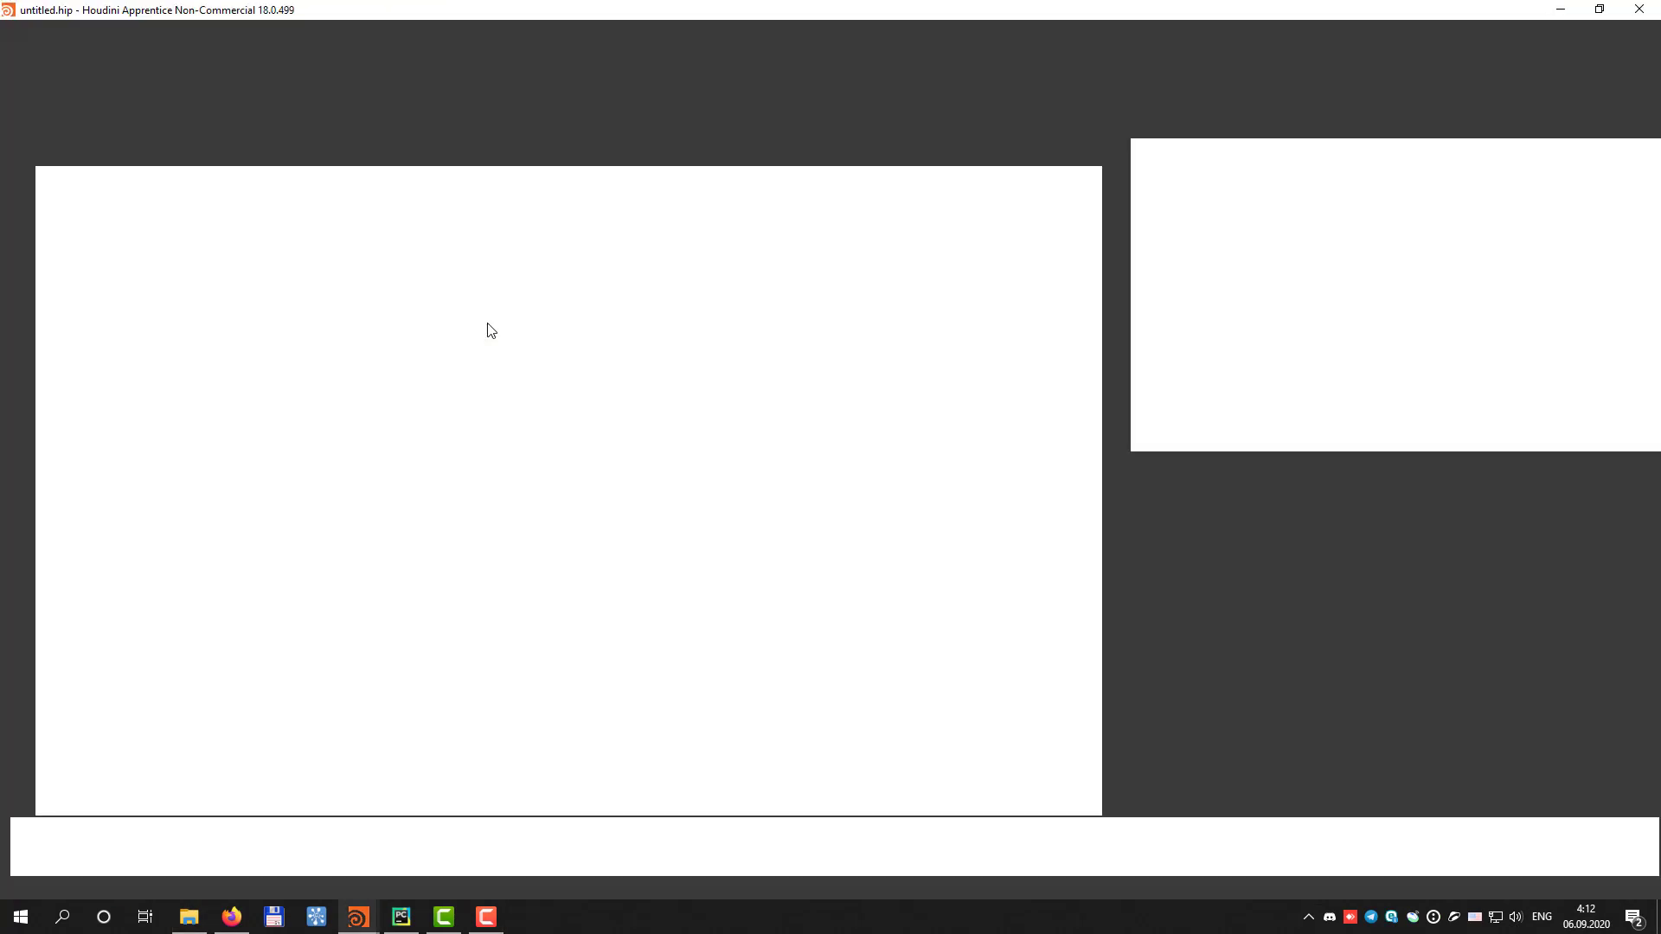
Step: Create a geo1 Geometry object and go inside it
key("Tab")
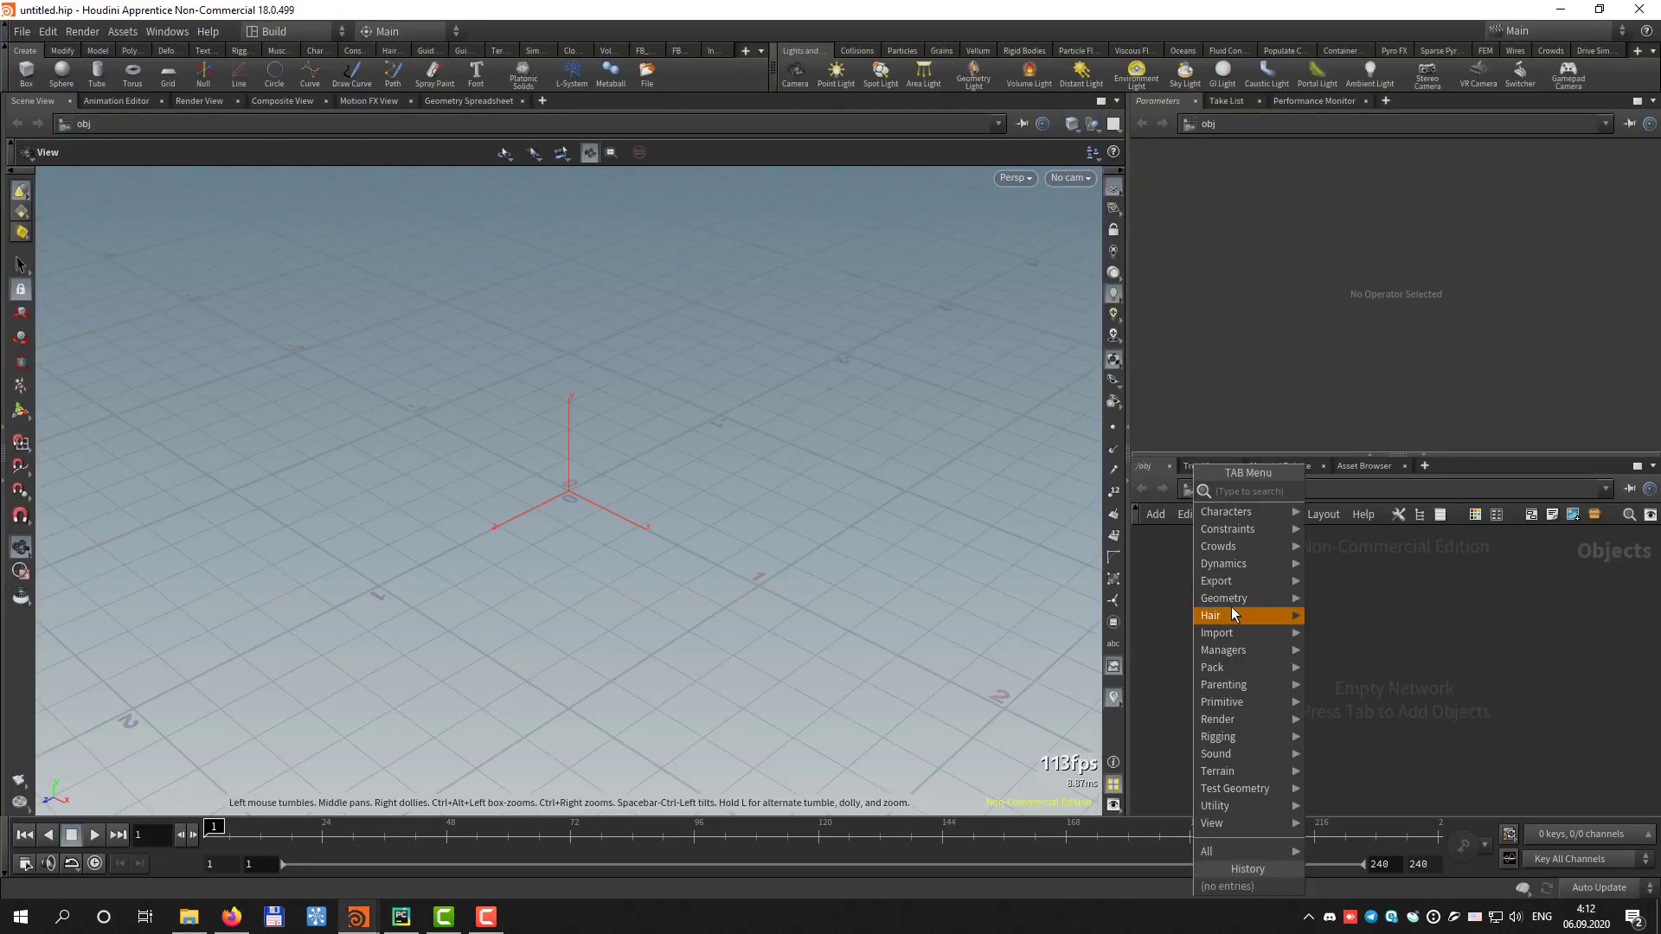
left_click(1351, 638)
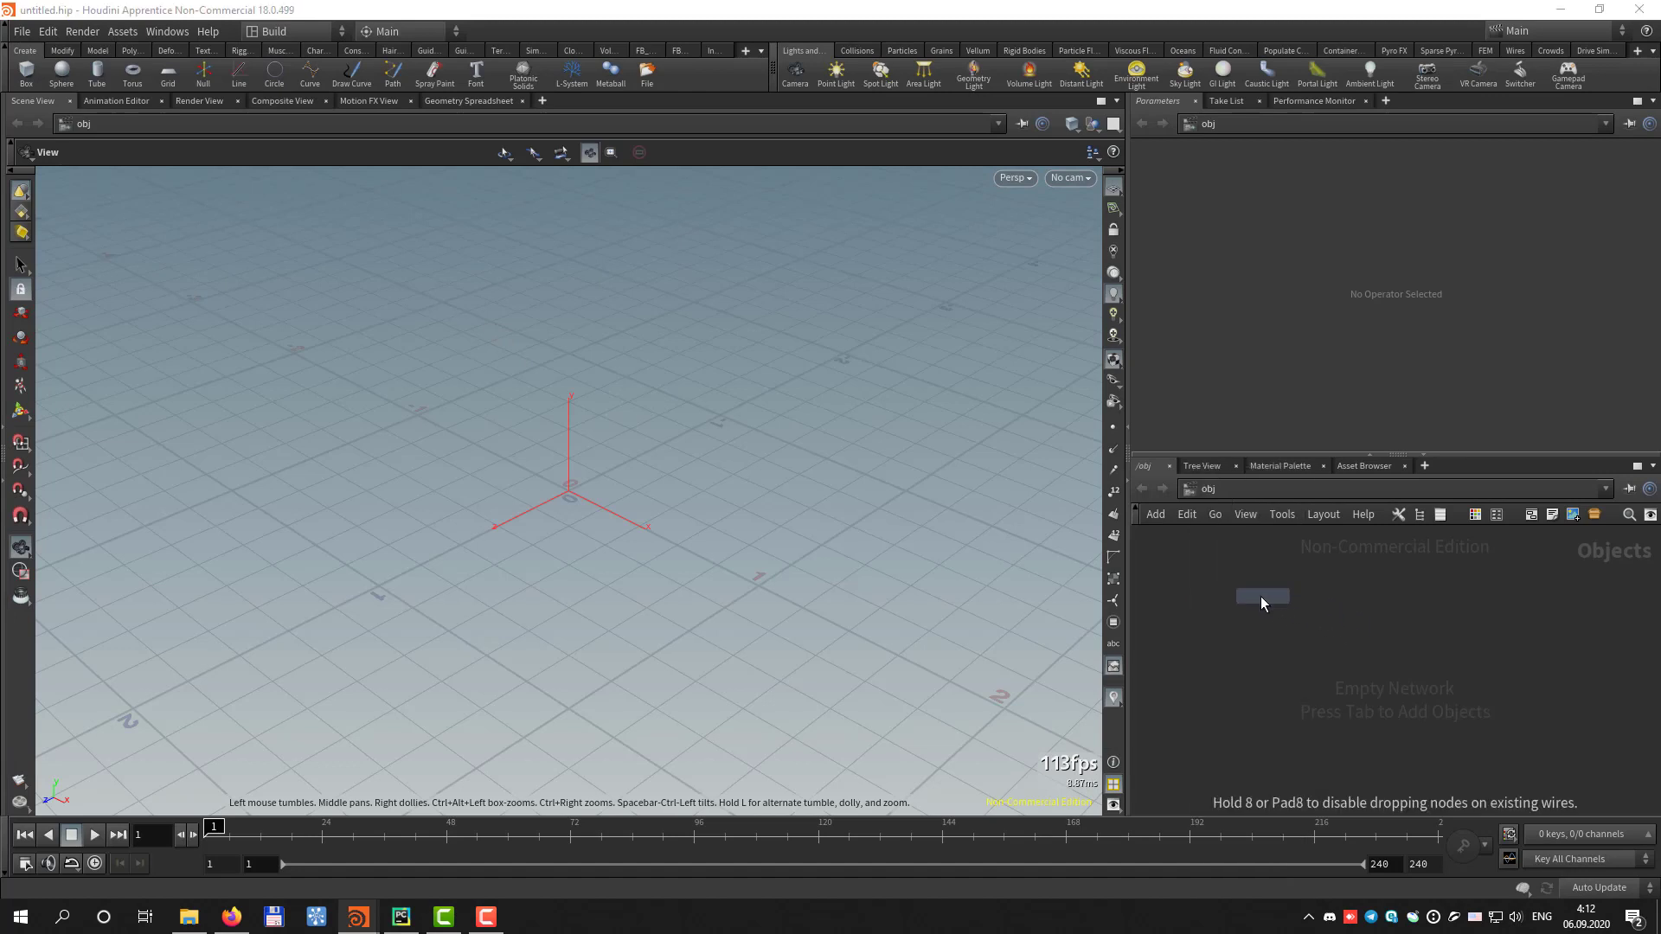
left_click(1262, 599)
double_click(1260, 599)
Step: Add an add1 node with Point 0 enabled at the origin
key("Tab")
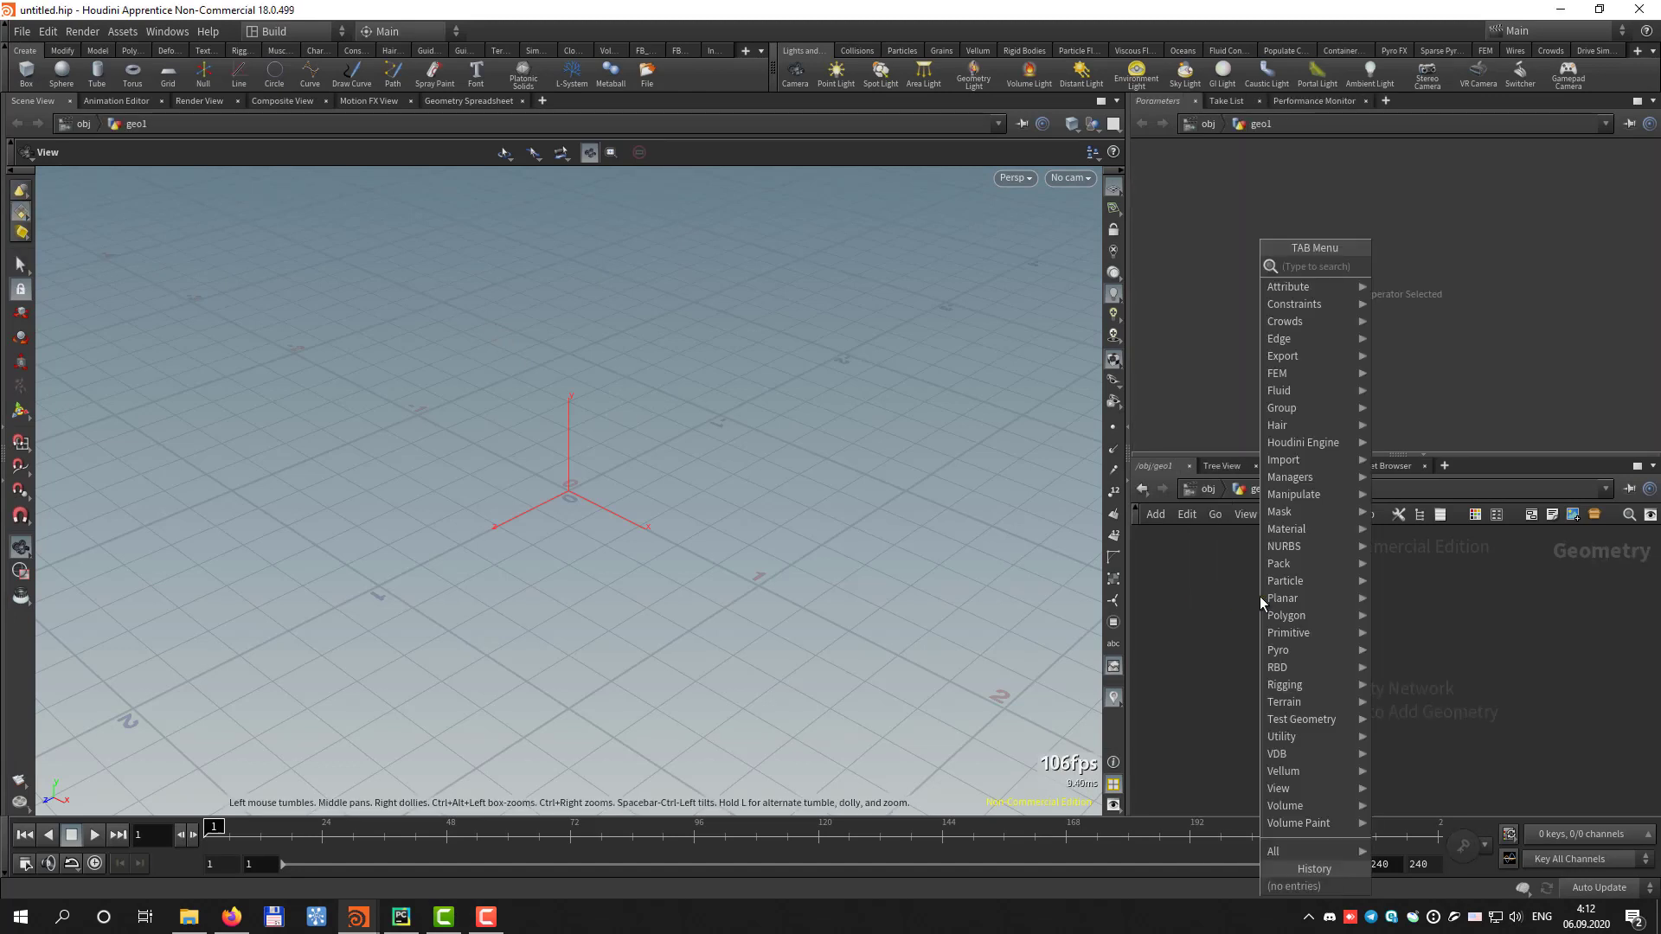
type("add")
left_click(1408, 272)
left_click(1262, 595)
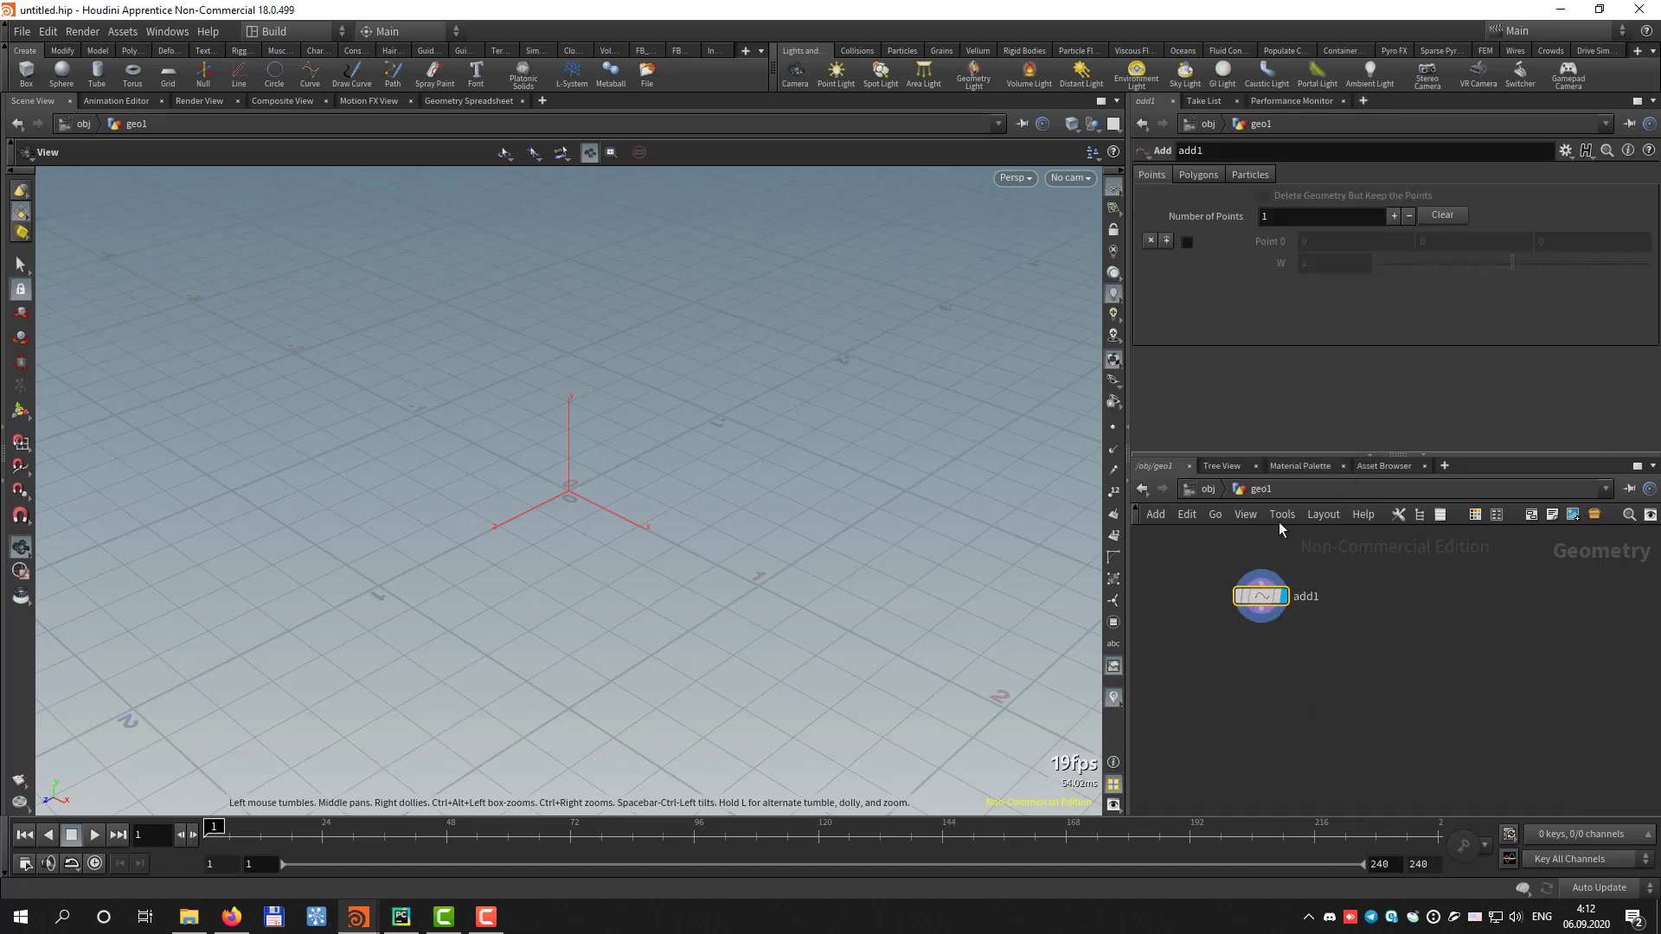
left_click(1190, 242)
Step: Add an Attribute Wrangle below add1 and wire add1 into it
key("Tab")
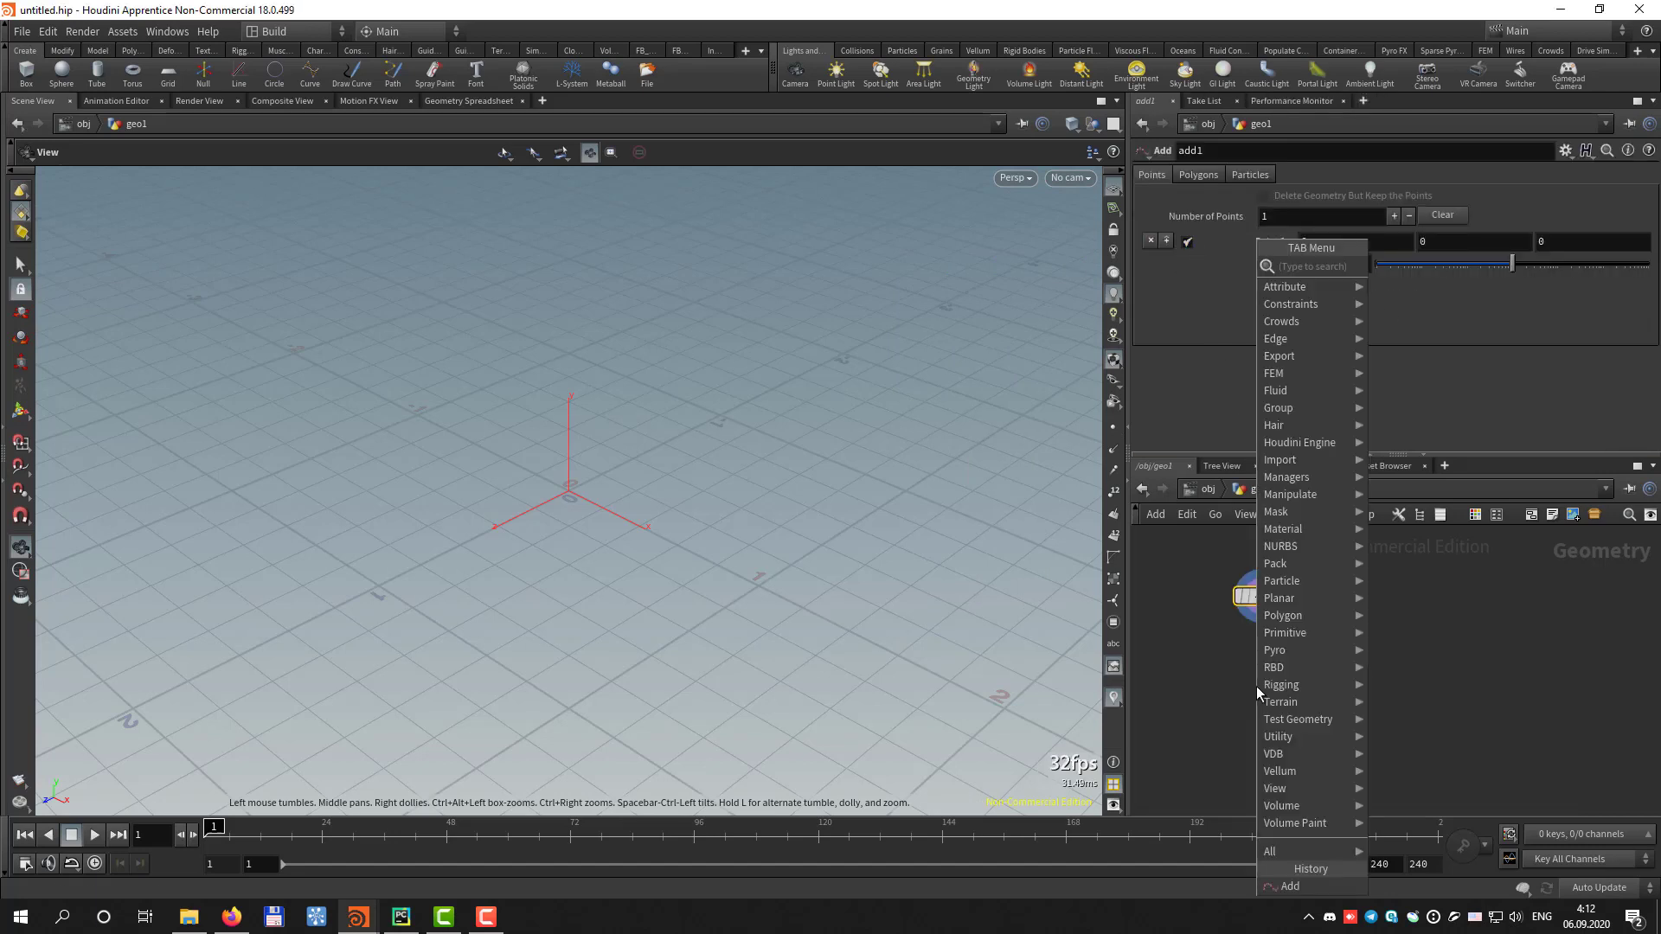
type("aw")
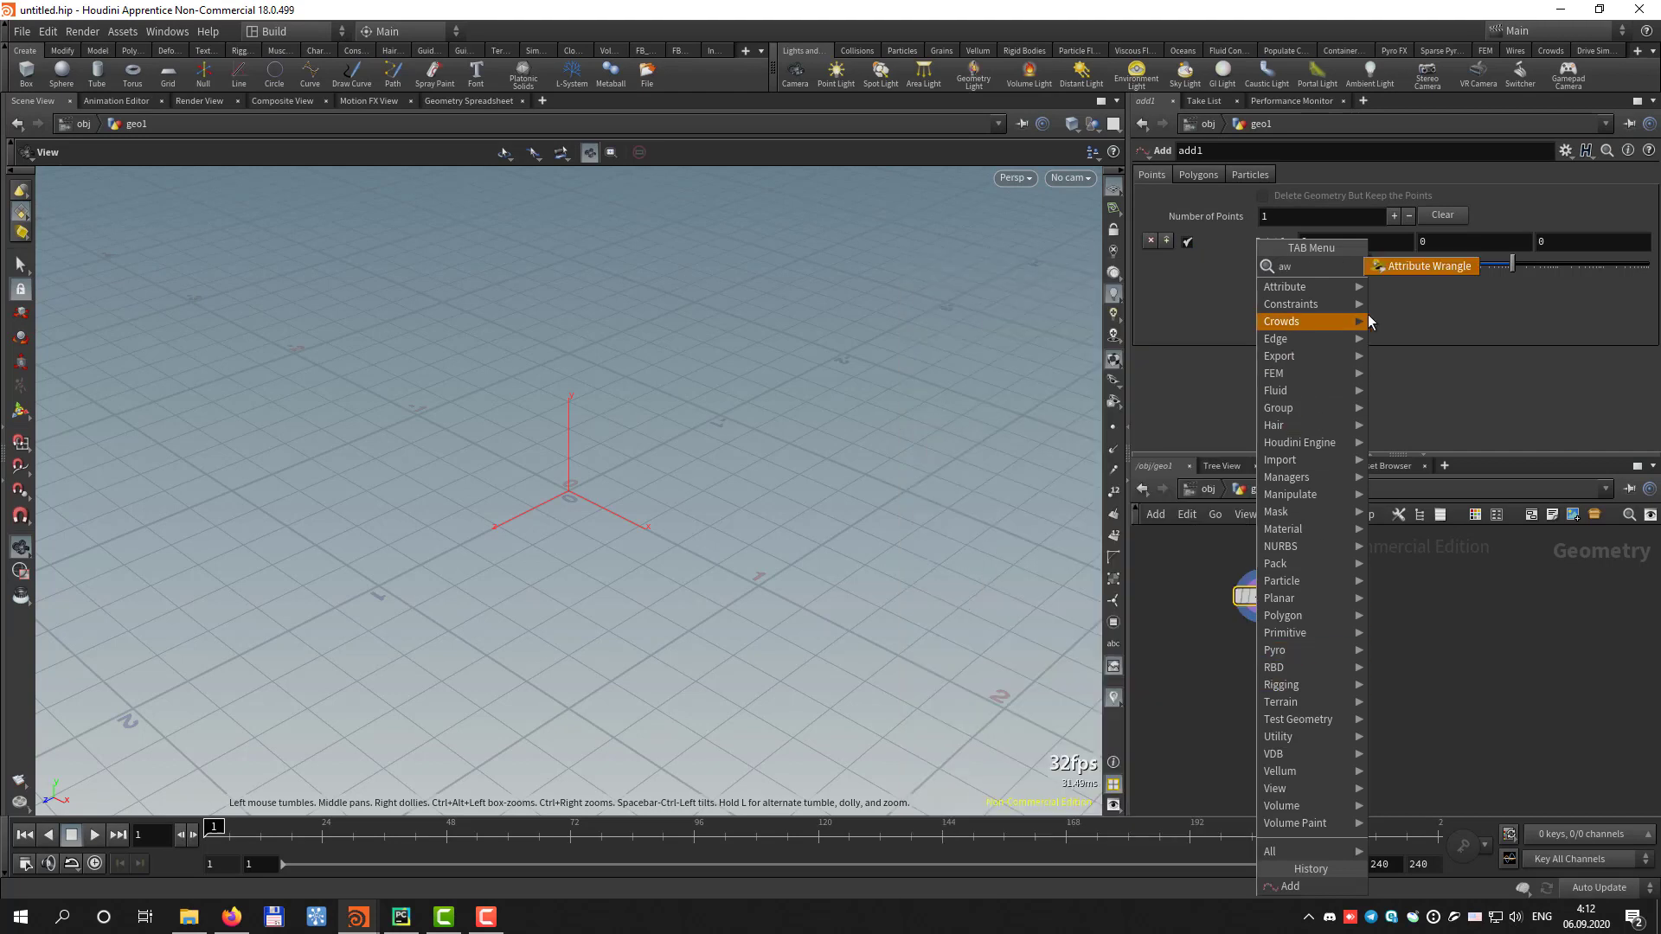
left_click(1401, 268)
left_click(1263, 661)
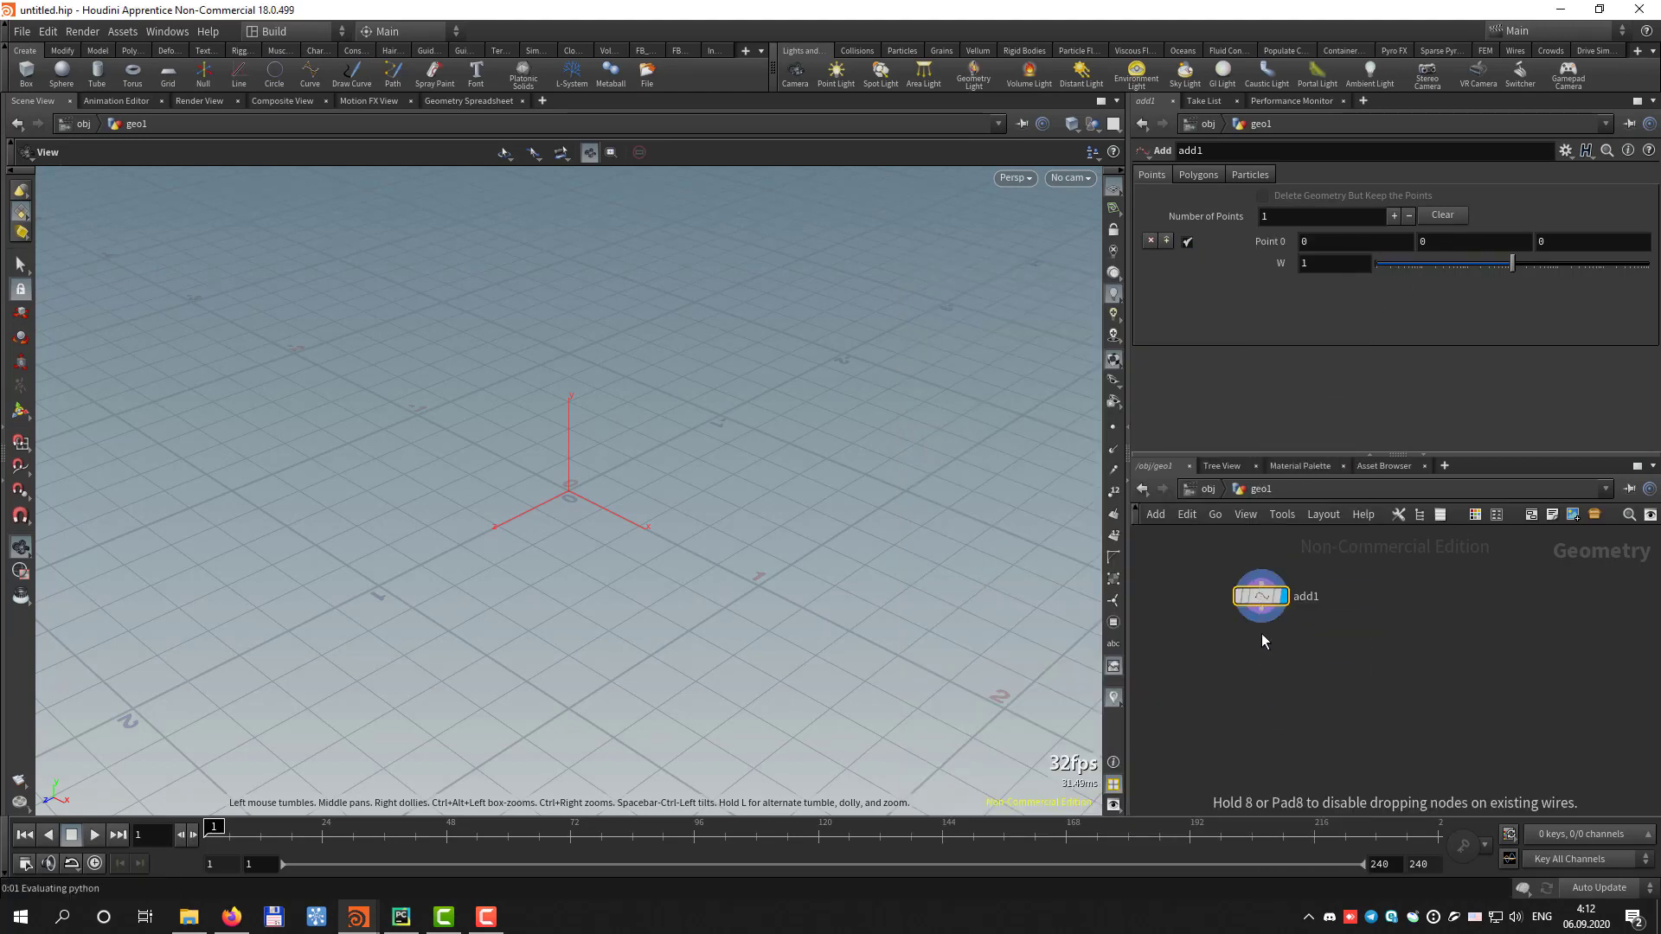
left_click(1263, 618)
left_click(1246, 649)
double_click(1342, 662)
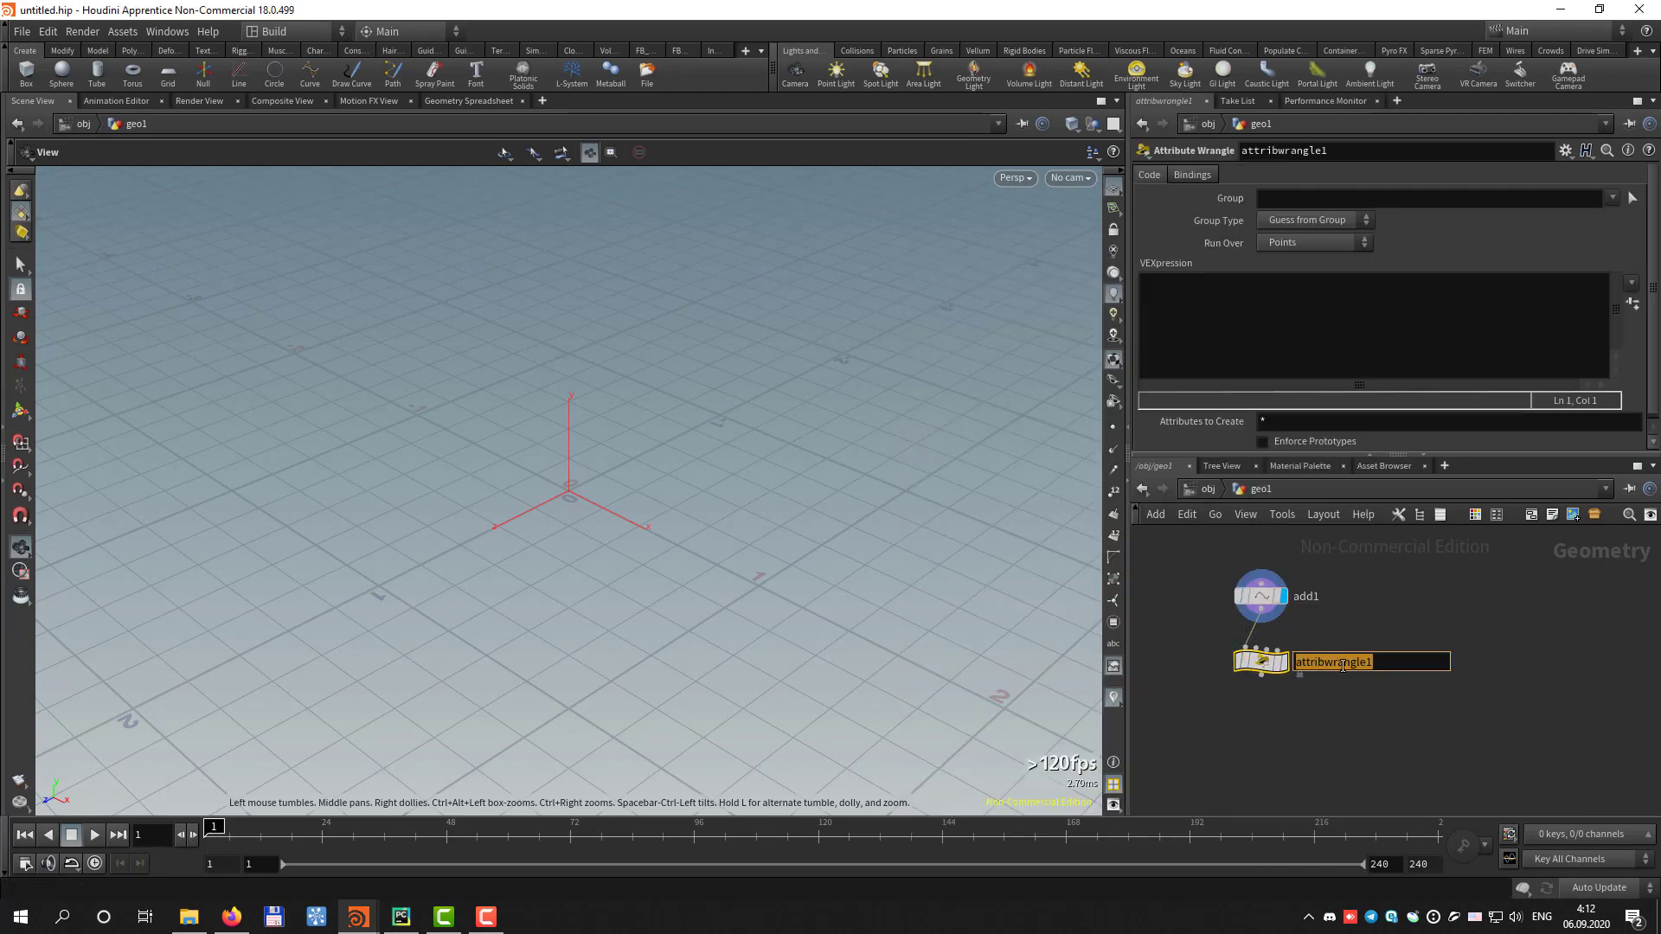
type("pscale")
key("Return")
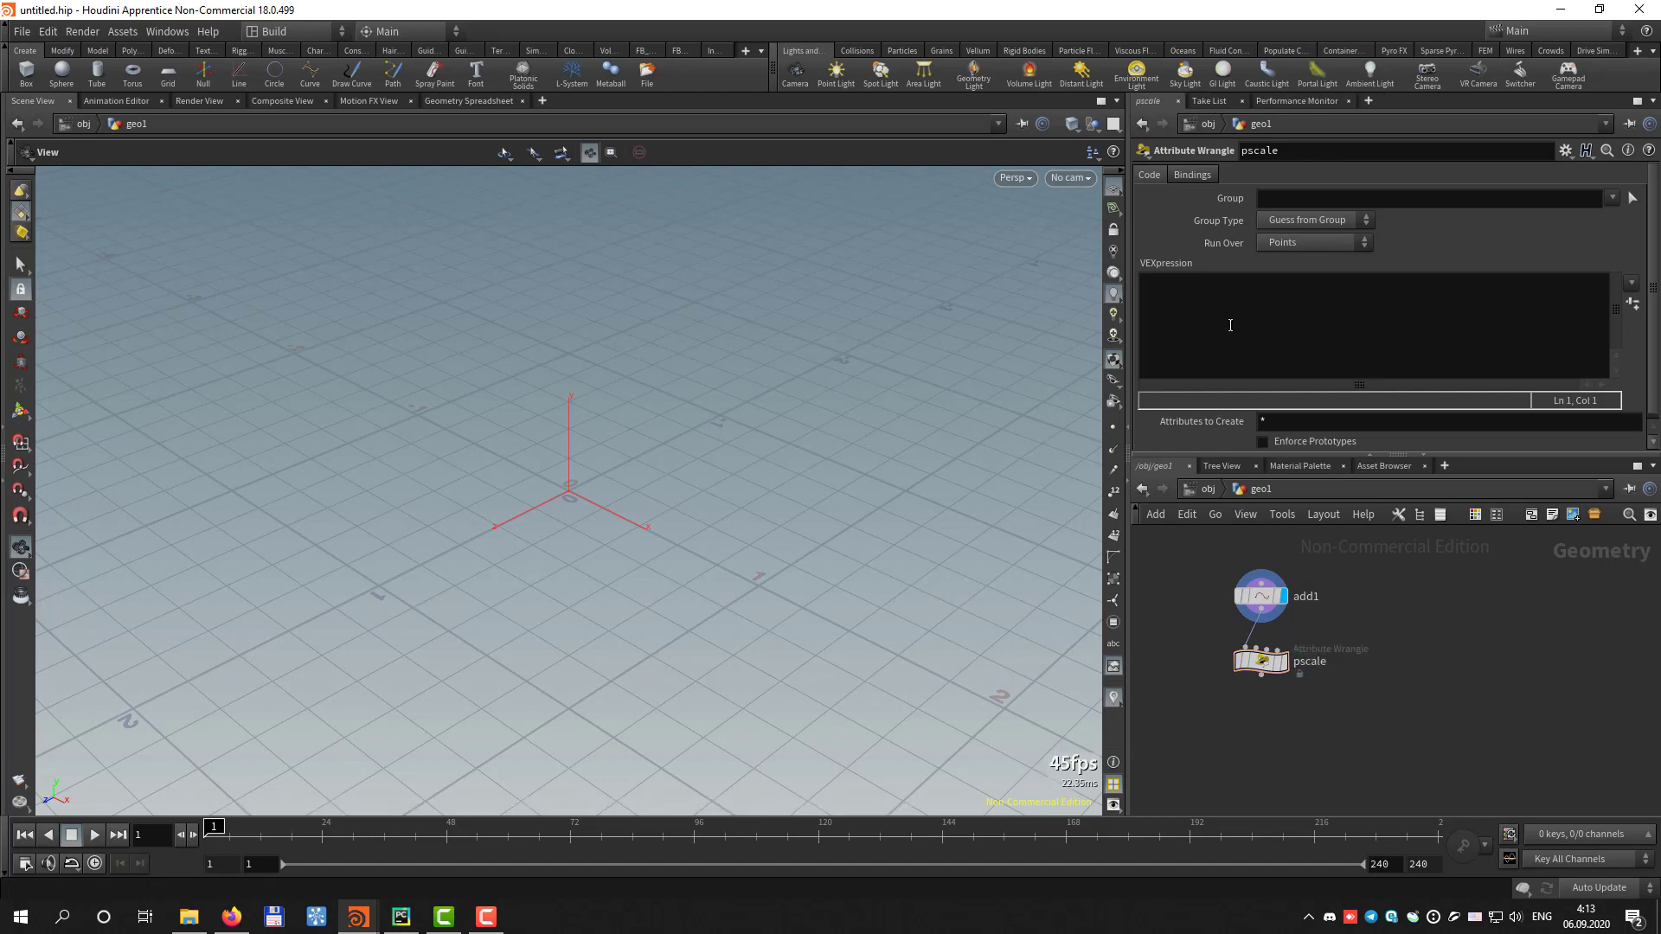
left_click(1228, 323)
type("@")
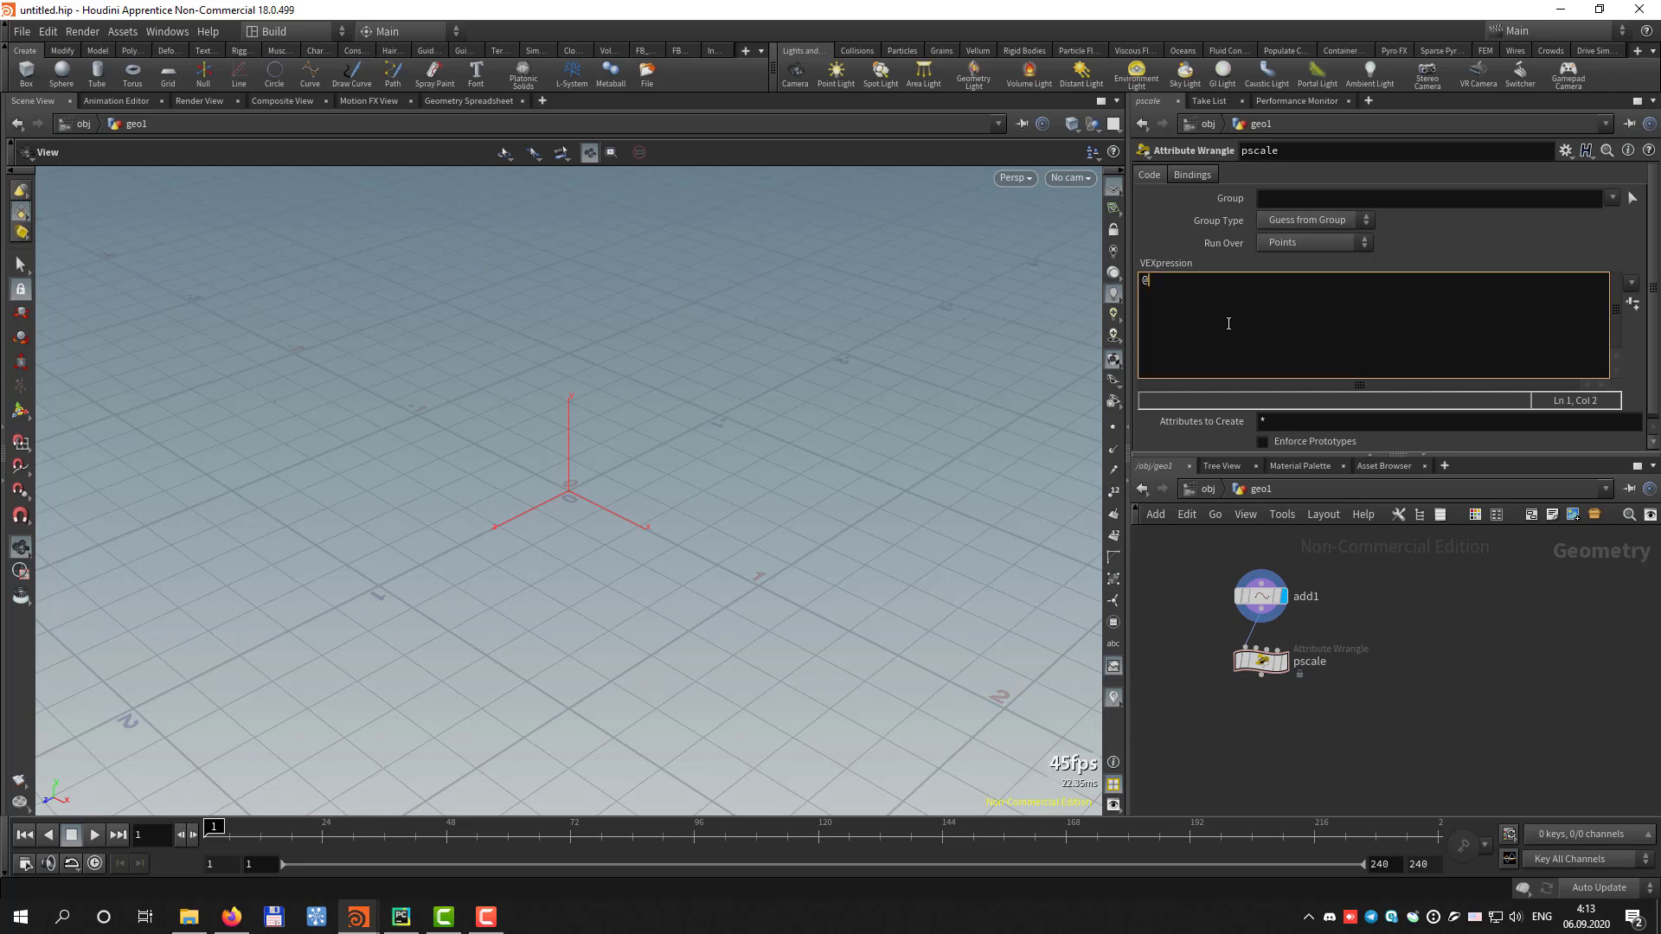
type("psc")
type("ale = ")
type("0.0")
type("85;")
left_click(1279, 715)
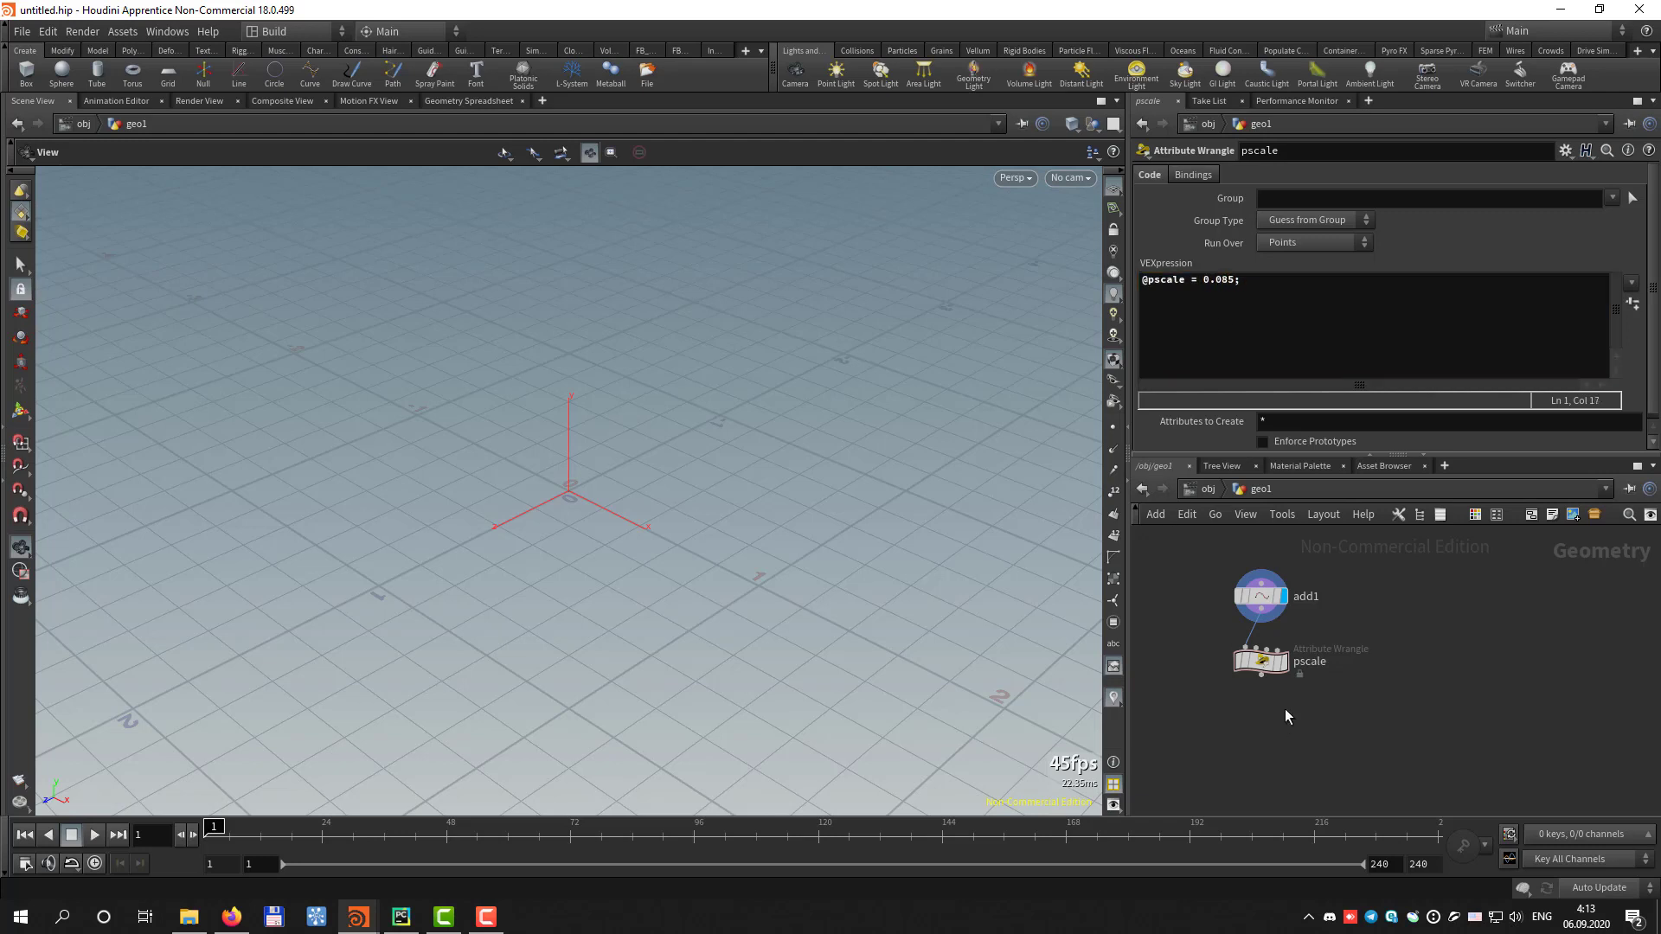
Step: Add a popnet POP Network wired below pscale and dive inside it
key("Tab")
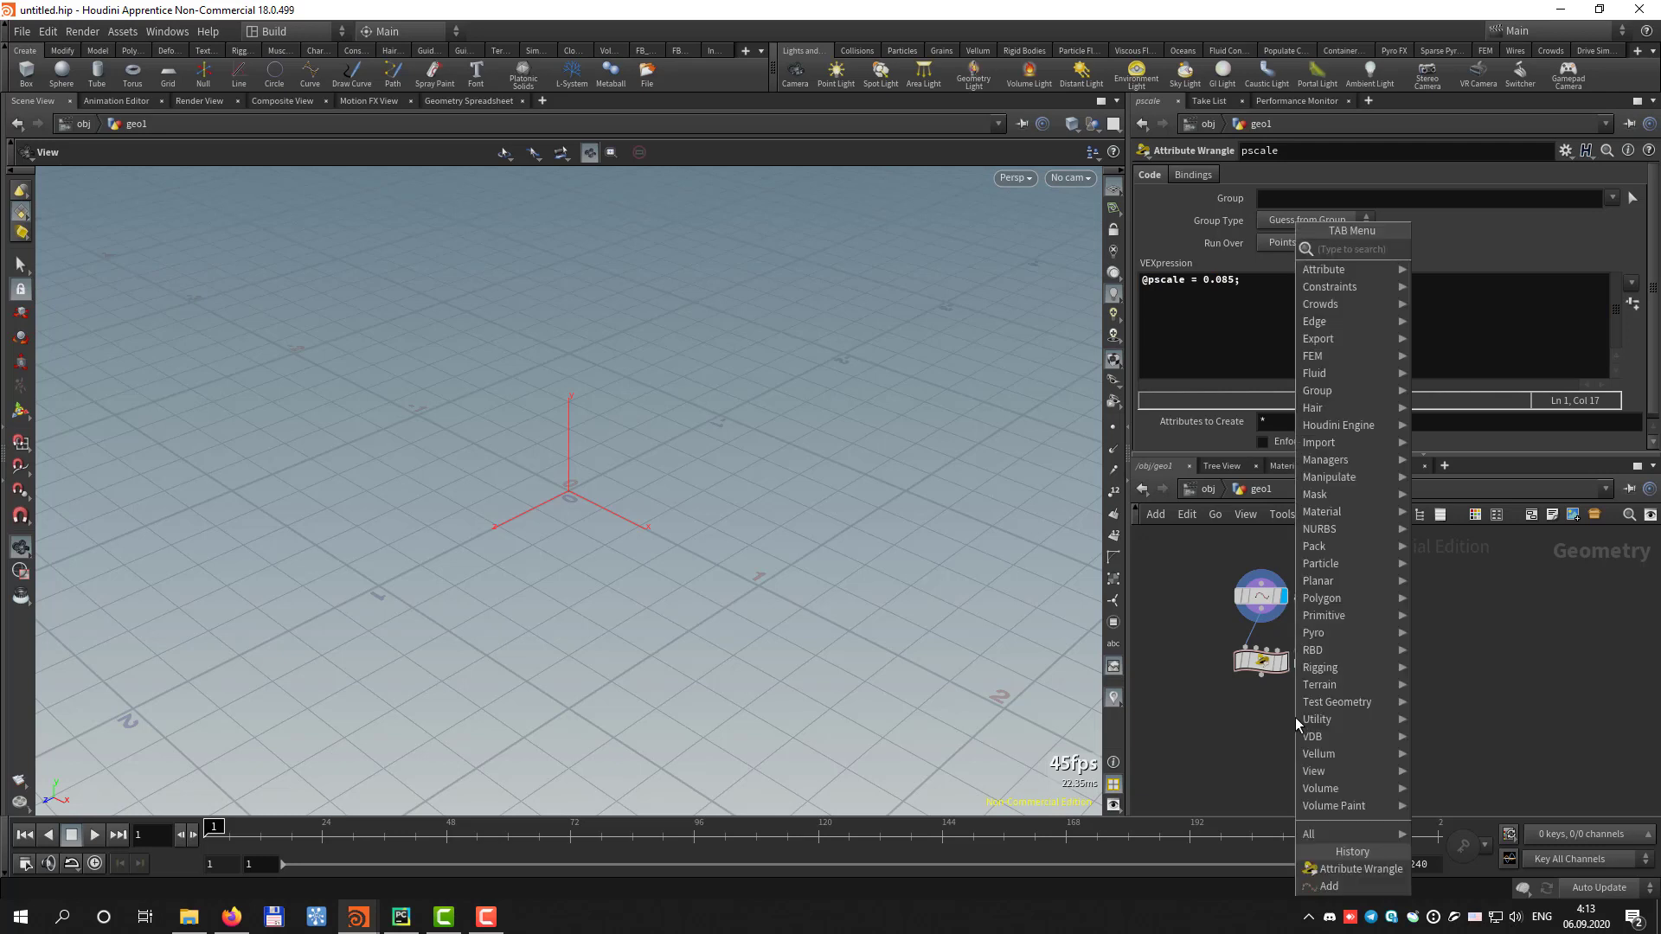
type("pop")
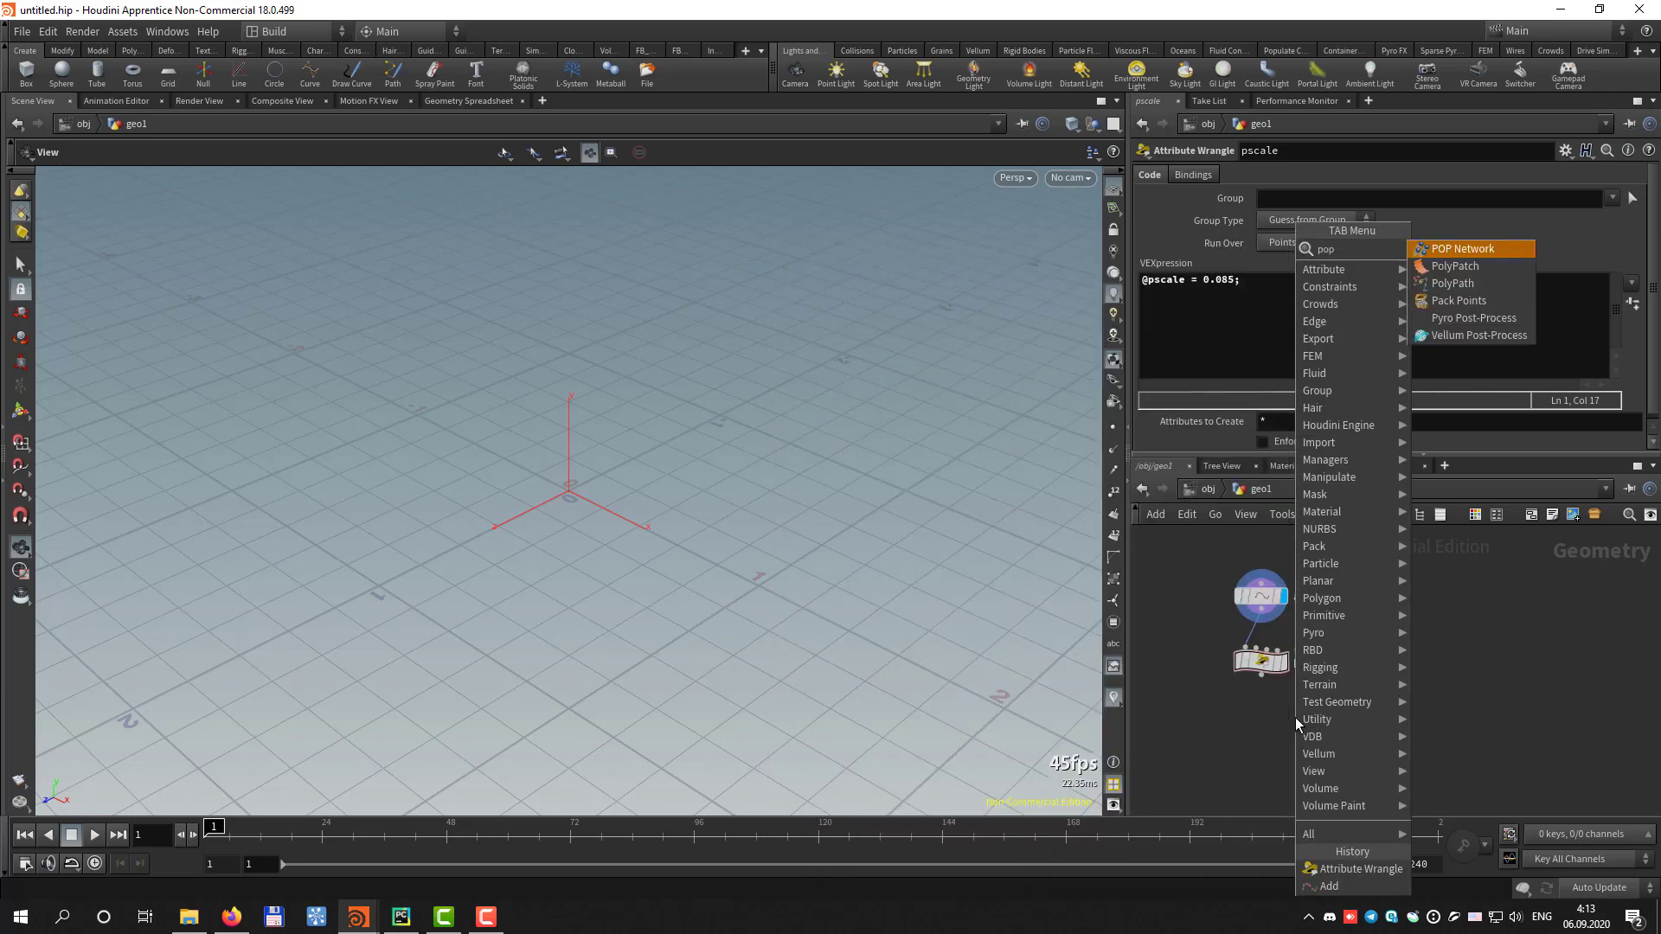
left_click(1457, 248)
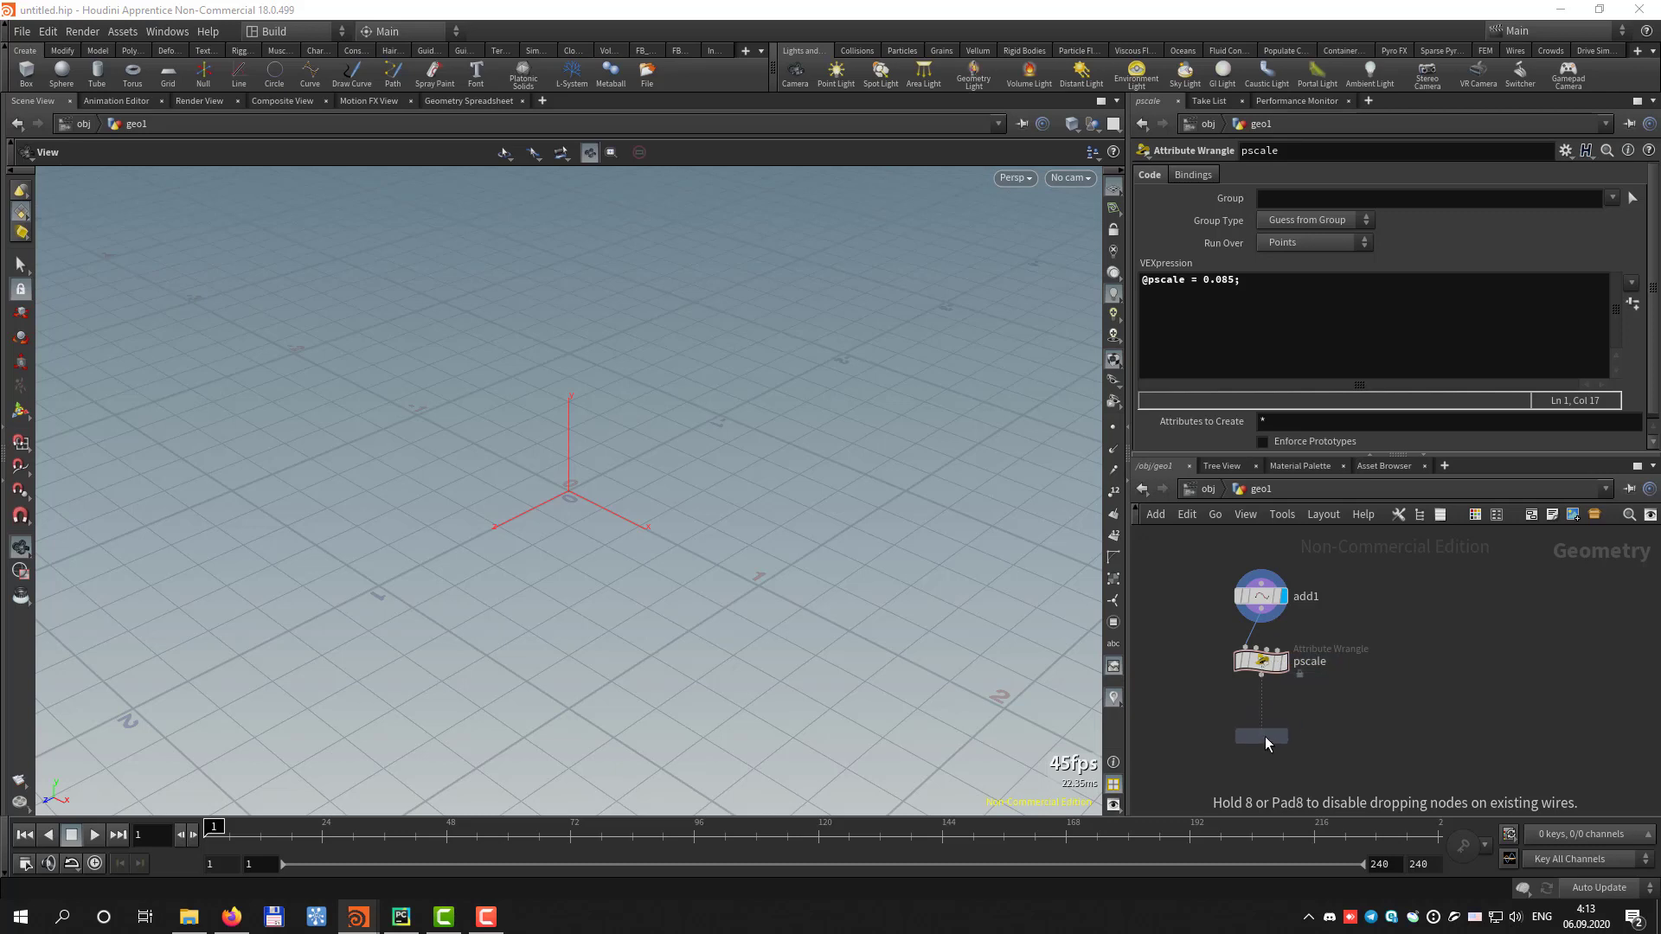
left_click(1265, 735)
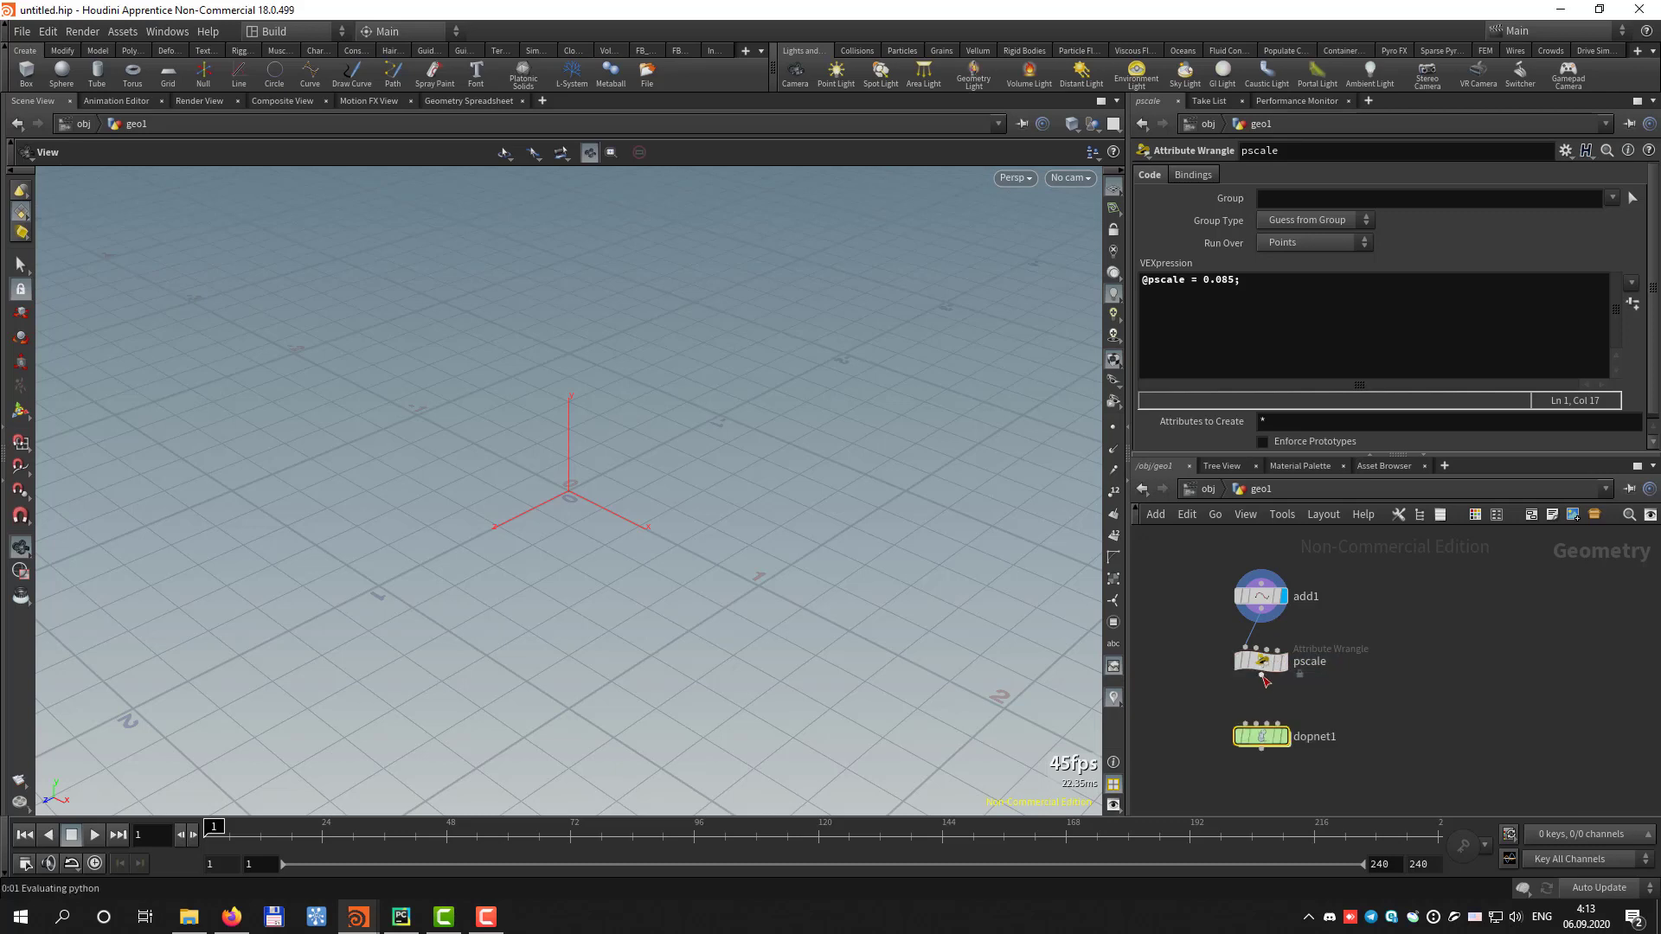
double_click(1261, 735)
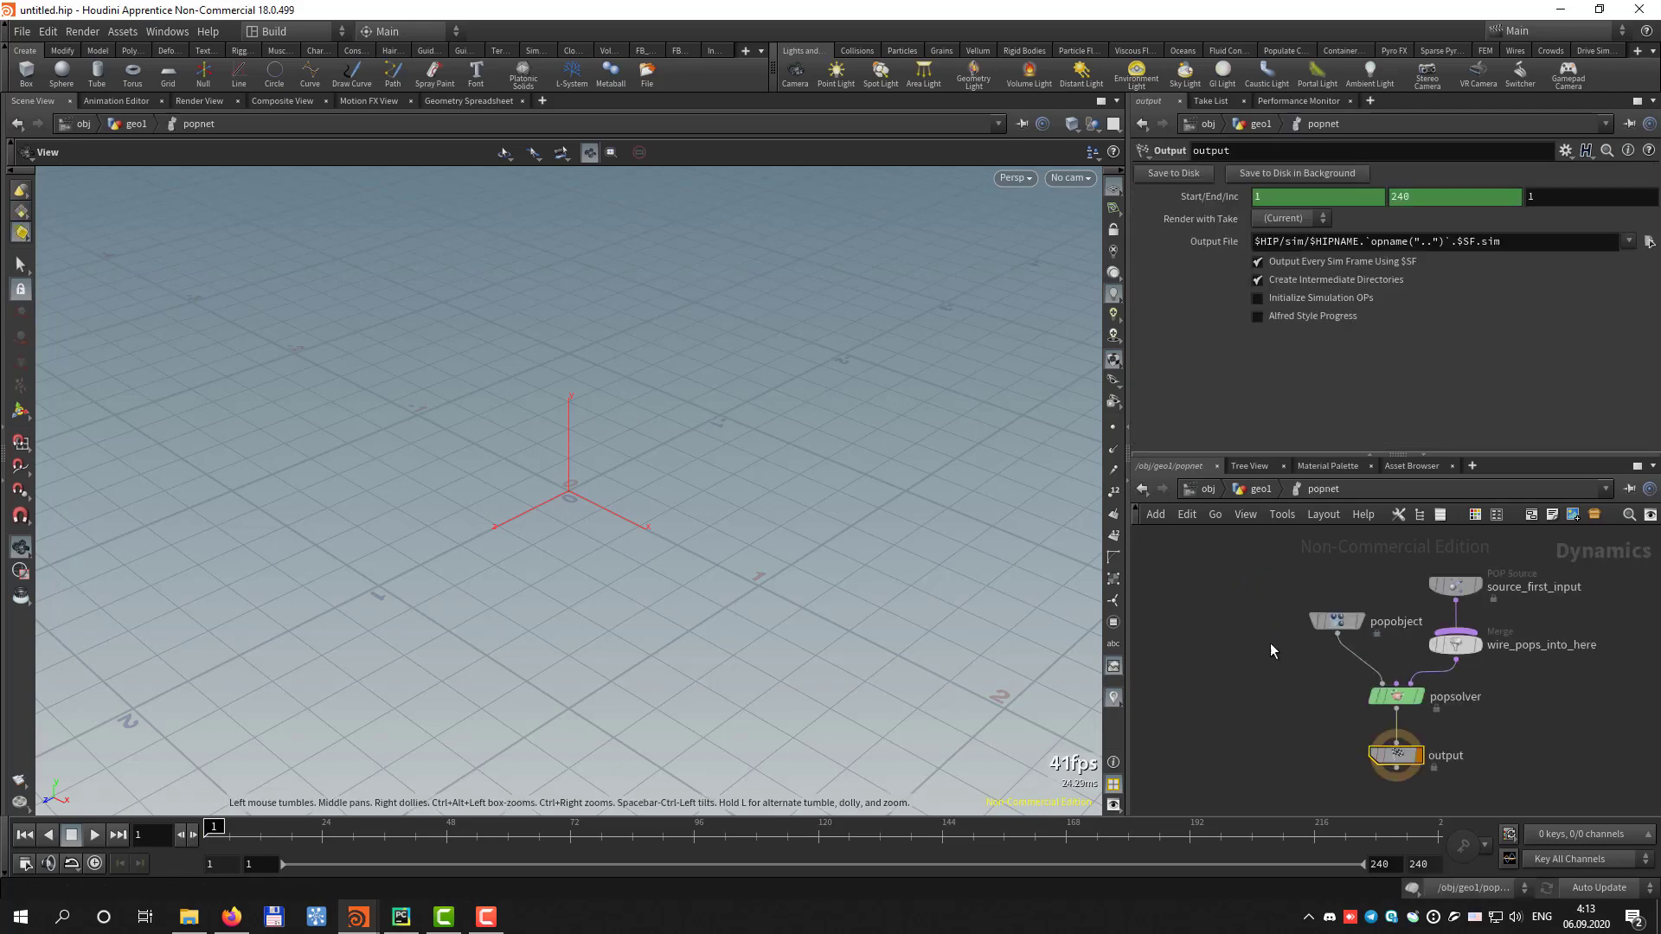
Step: Make source_first_input emit from incoming points with a constant birth rate of 20
left_click(1455, 585)
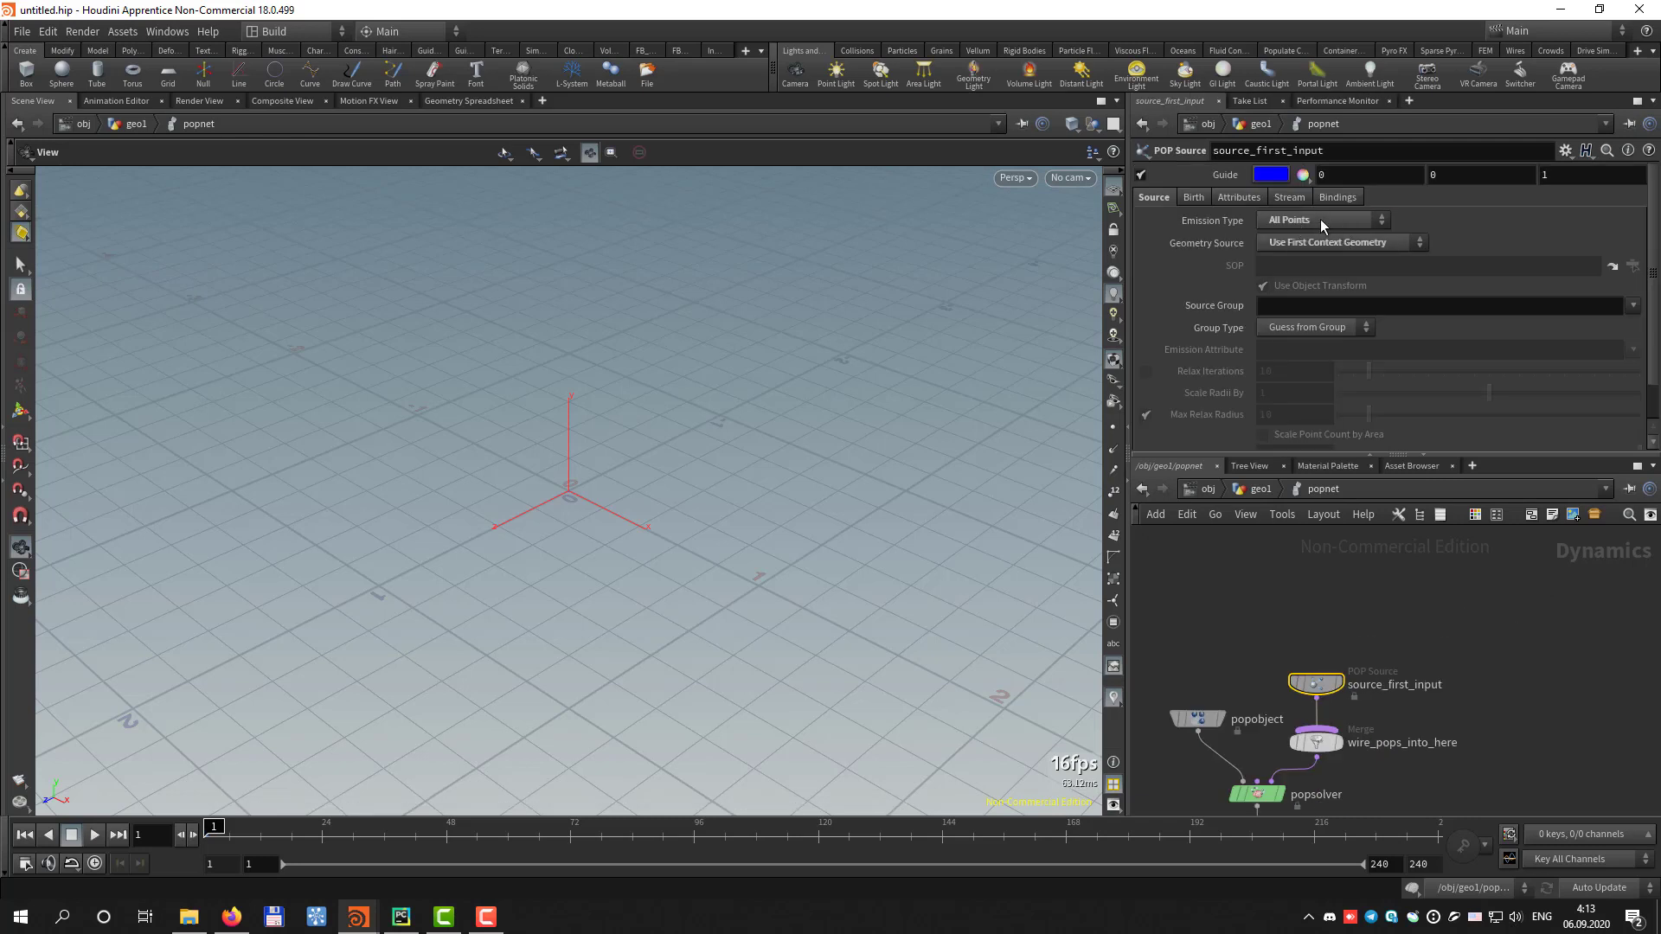
left_click(1320, 220)
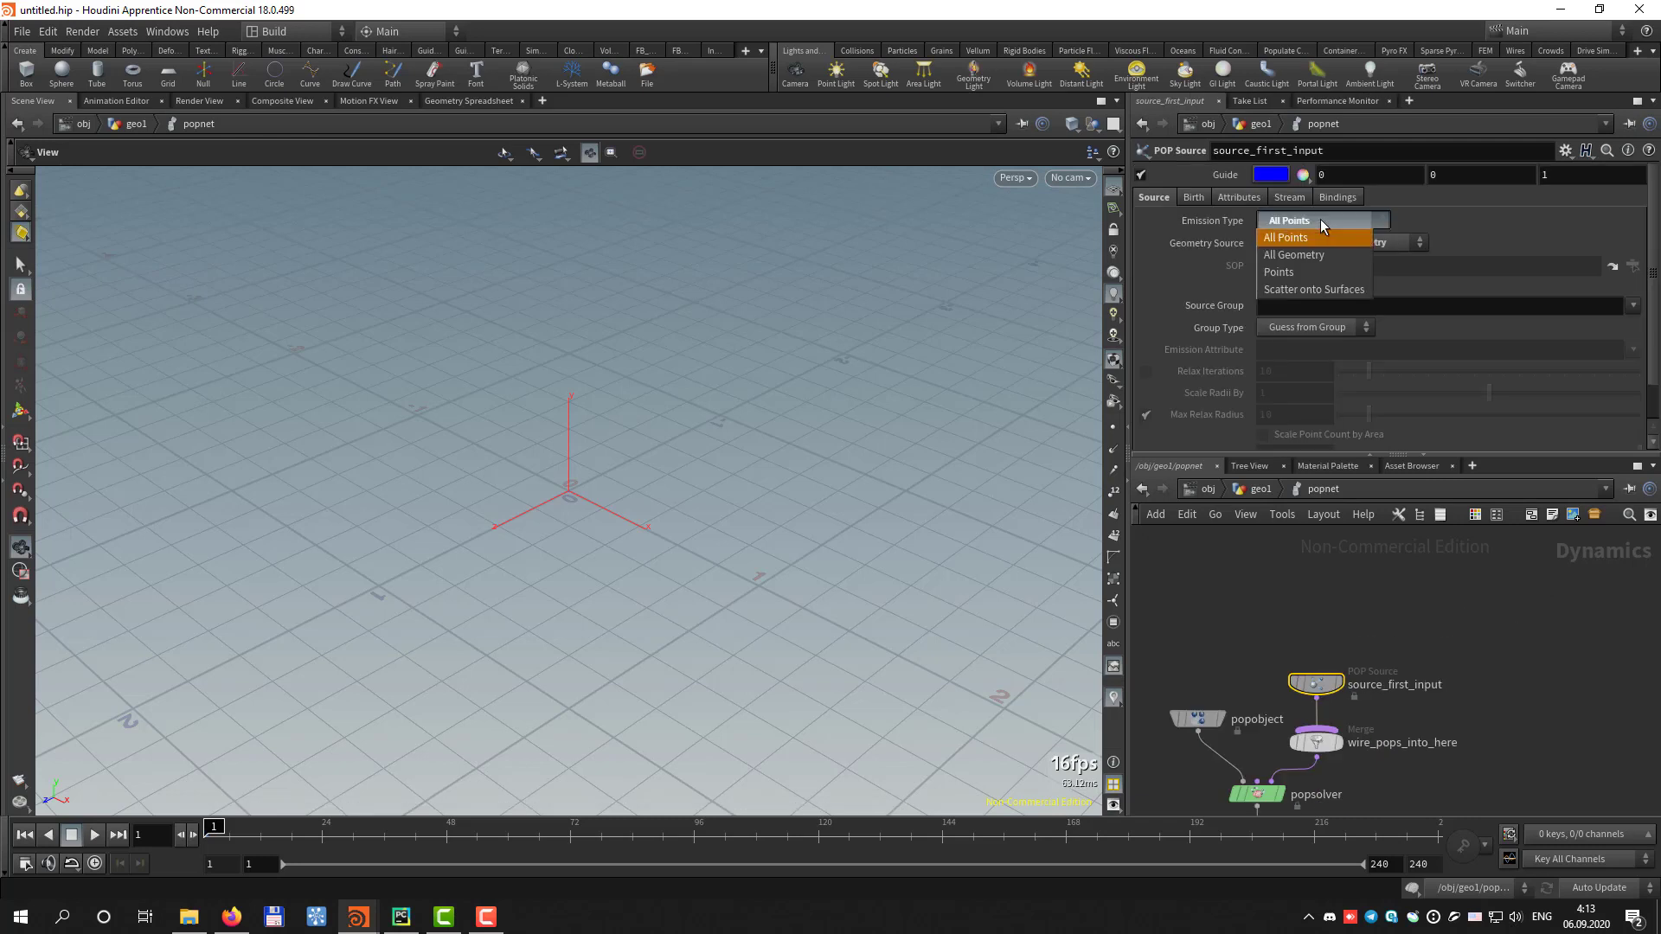
left_click(1309, 273)
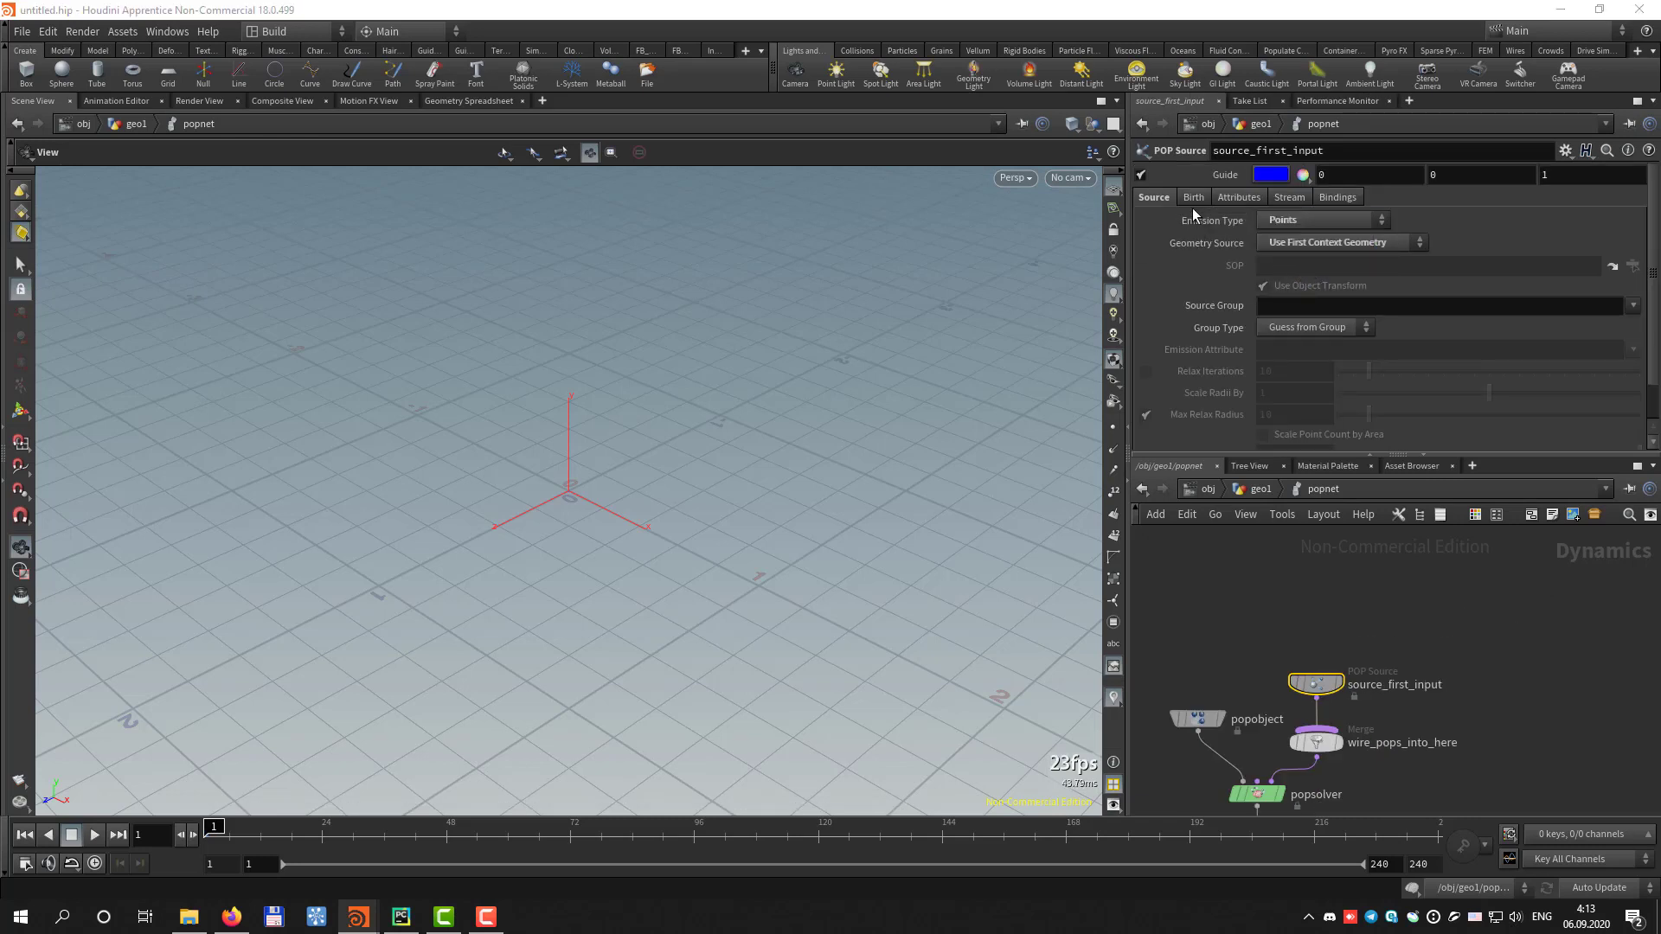
left_click(1194, 197)
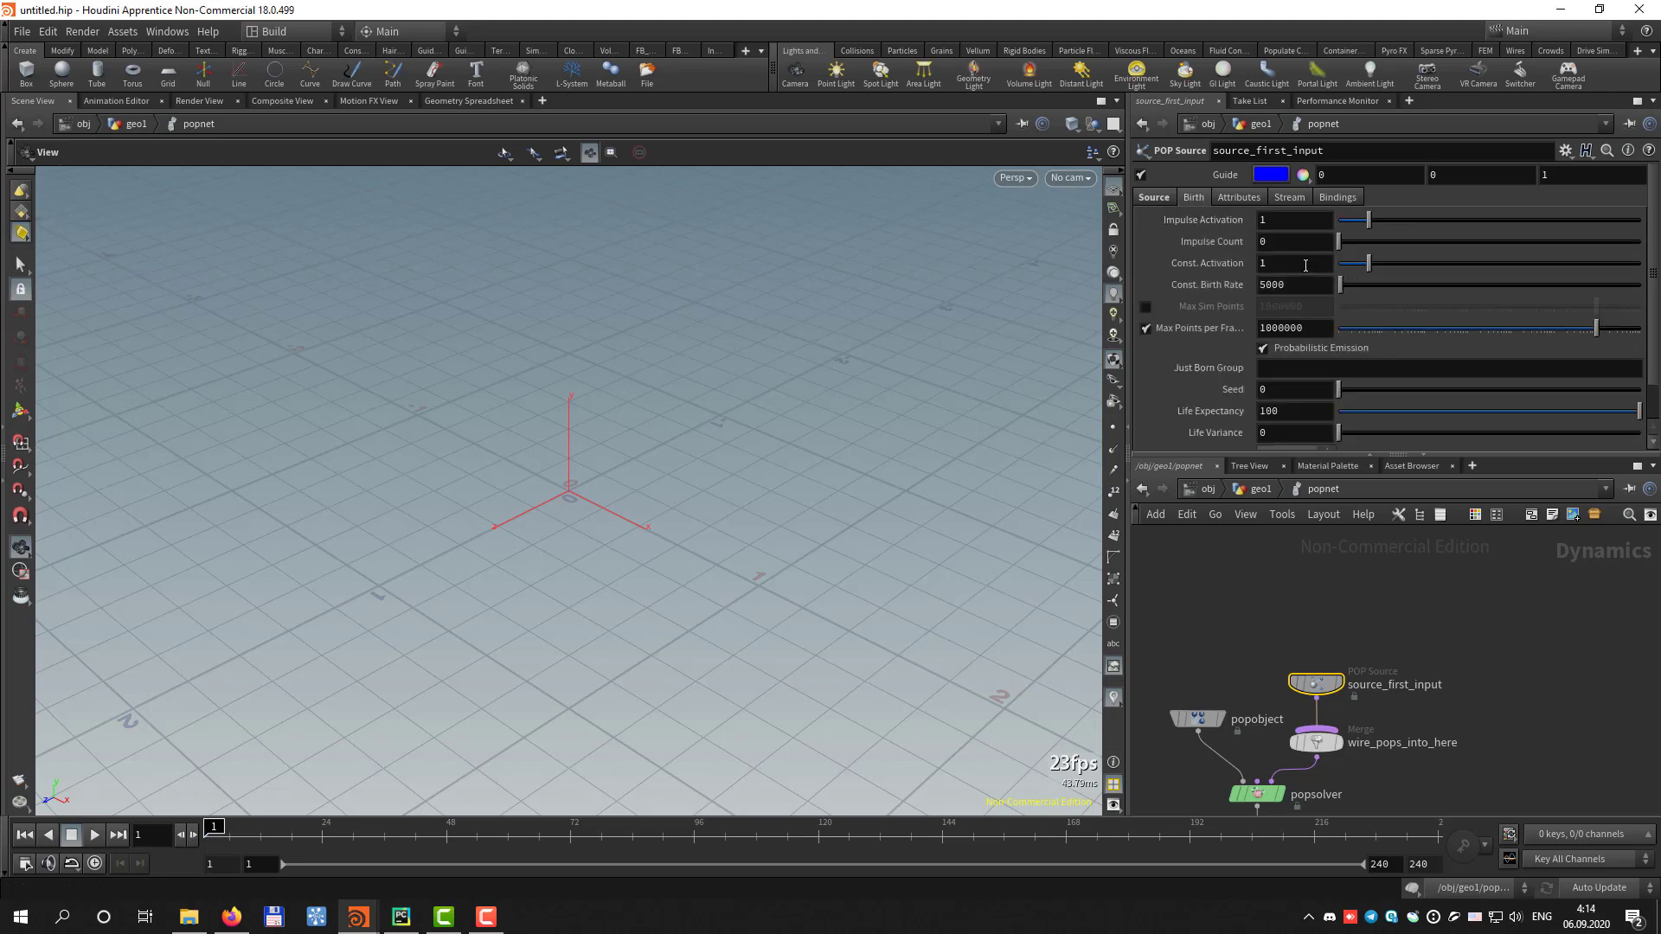
double_click(1296, 283)
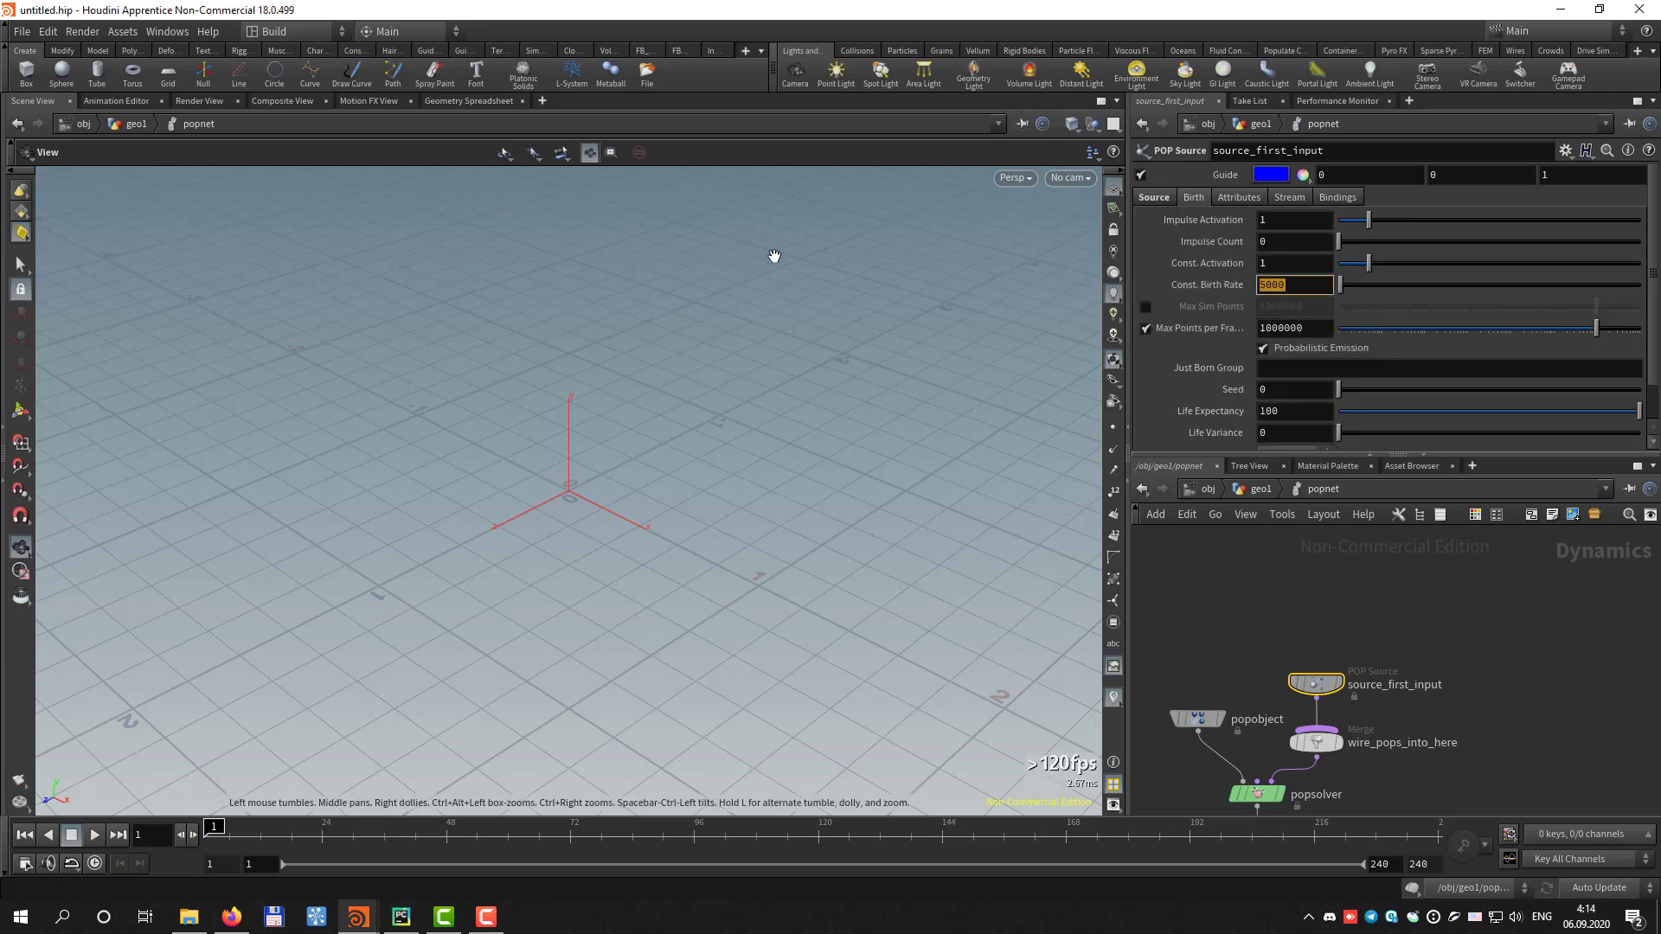
type("20")
key("Return")
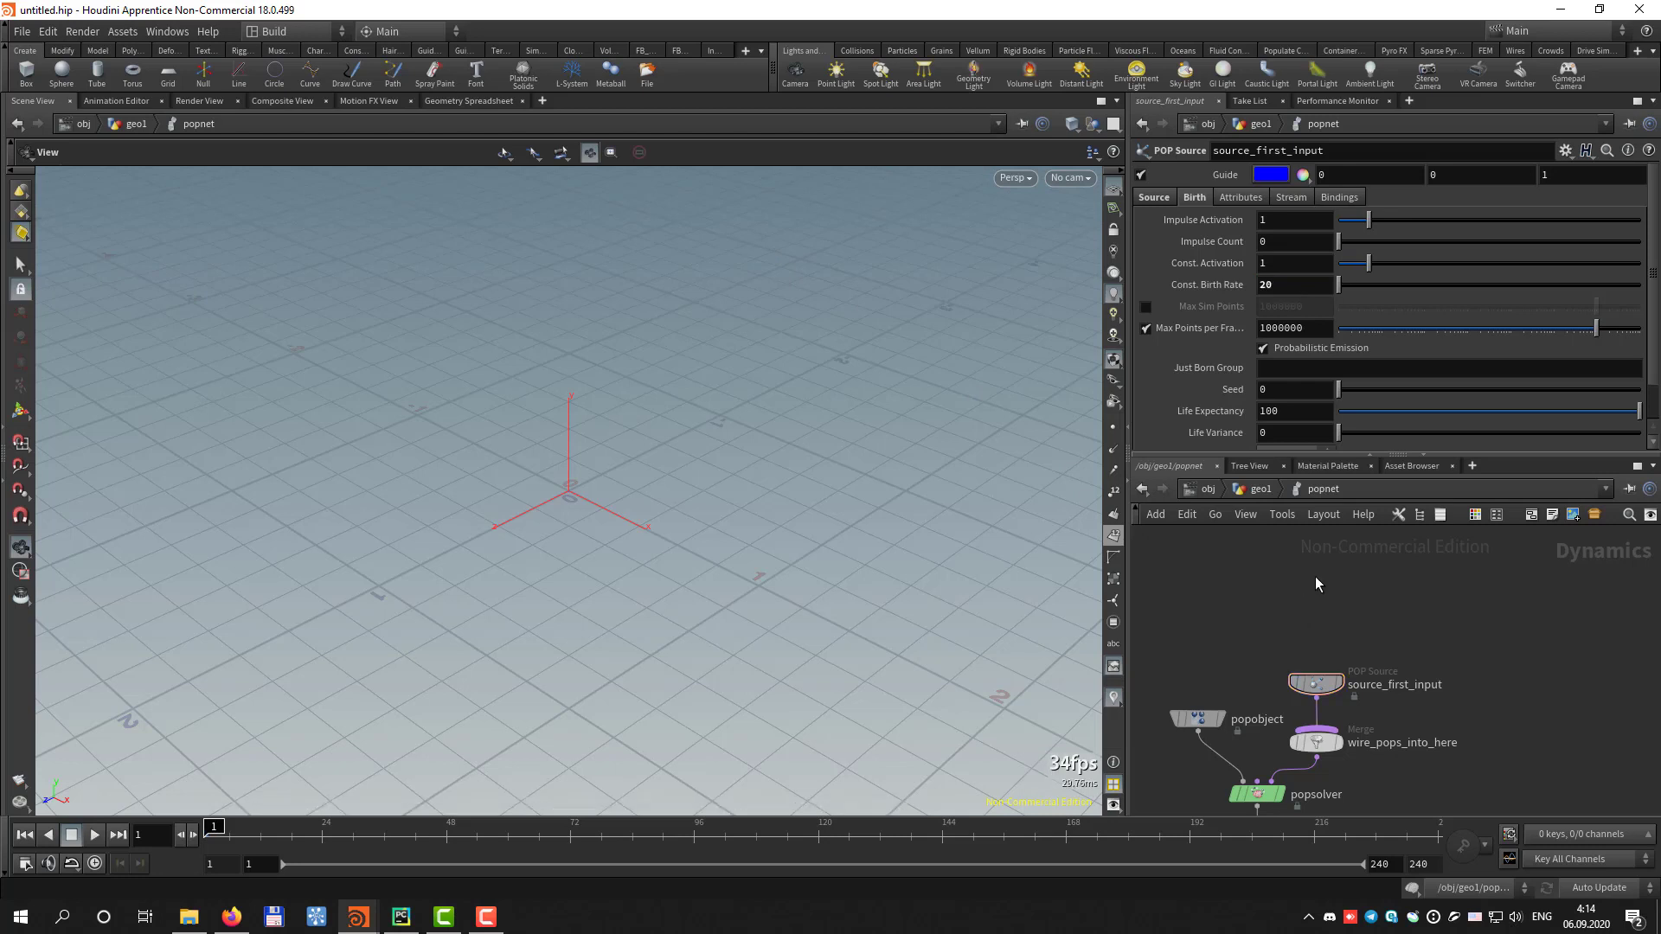
Step: Enable 'Set initial velocity' with a velocity of 0, 5, 0
left_click(1229, 197)
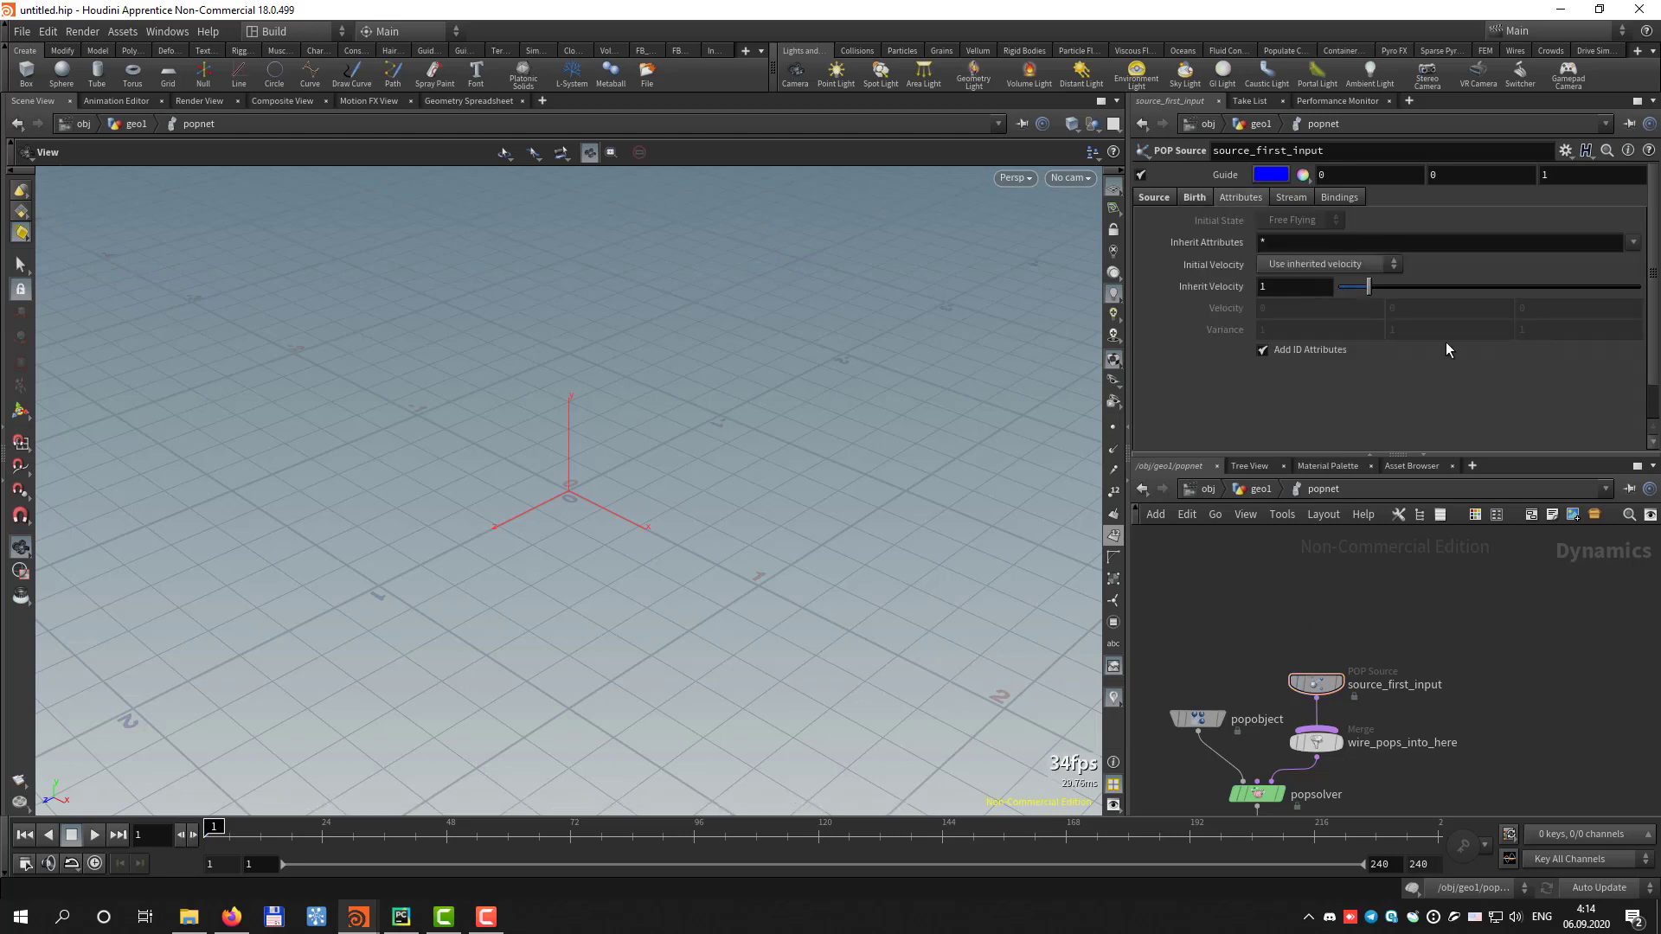
left_click(1289, 267)
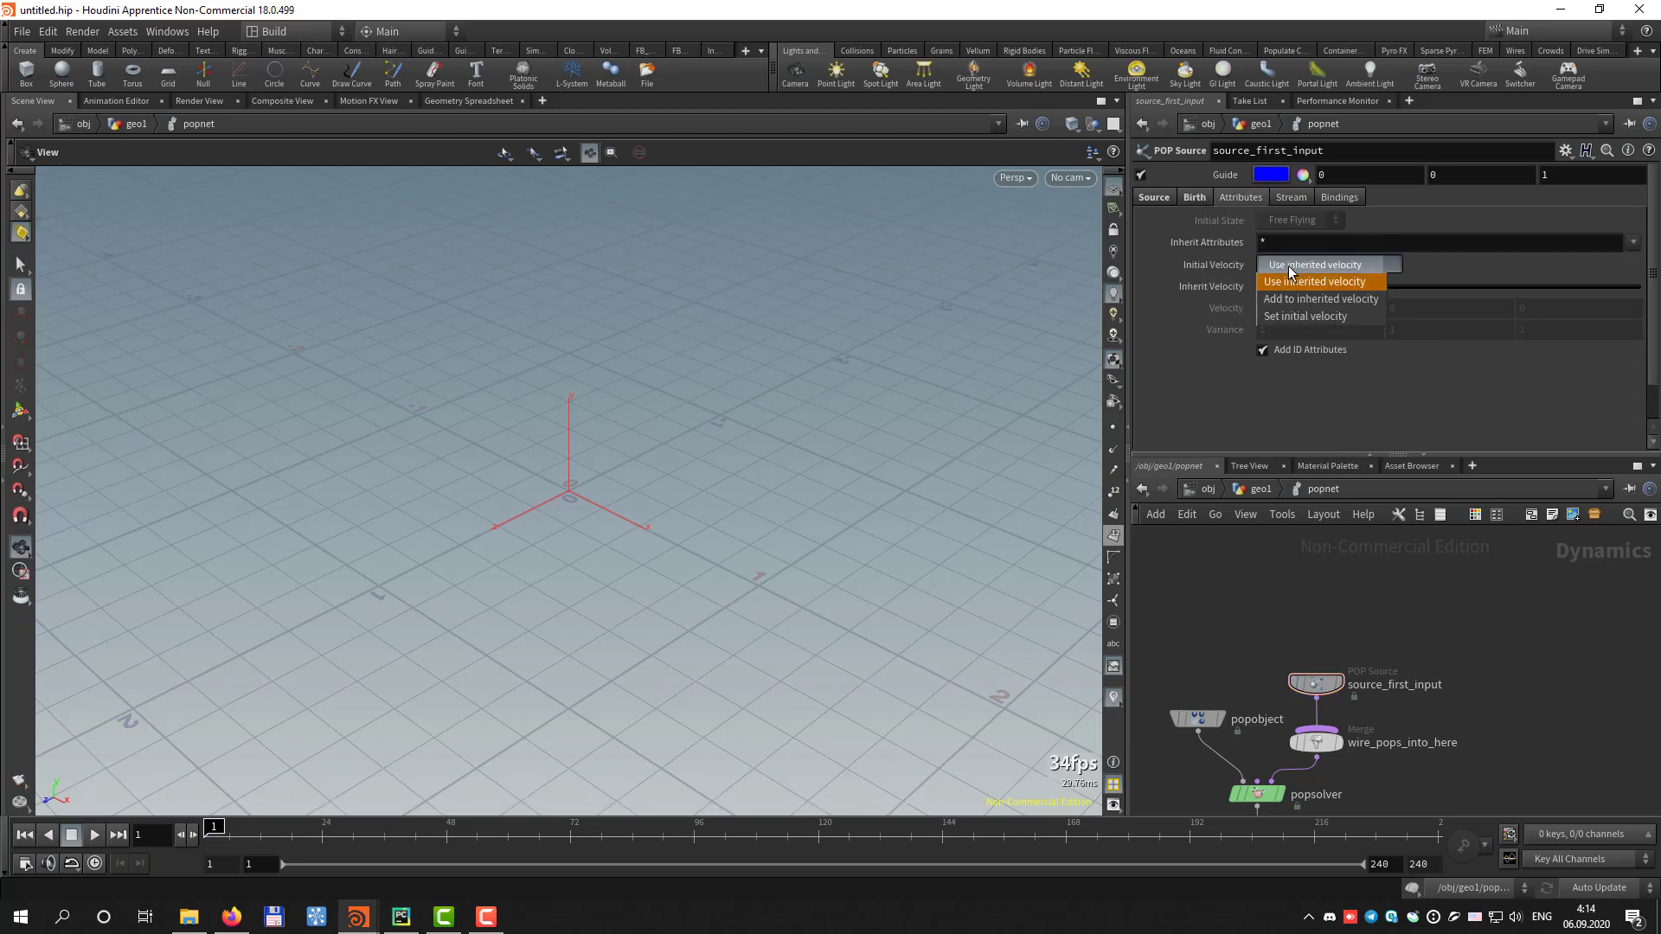
left_click(1303, 316)
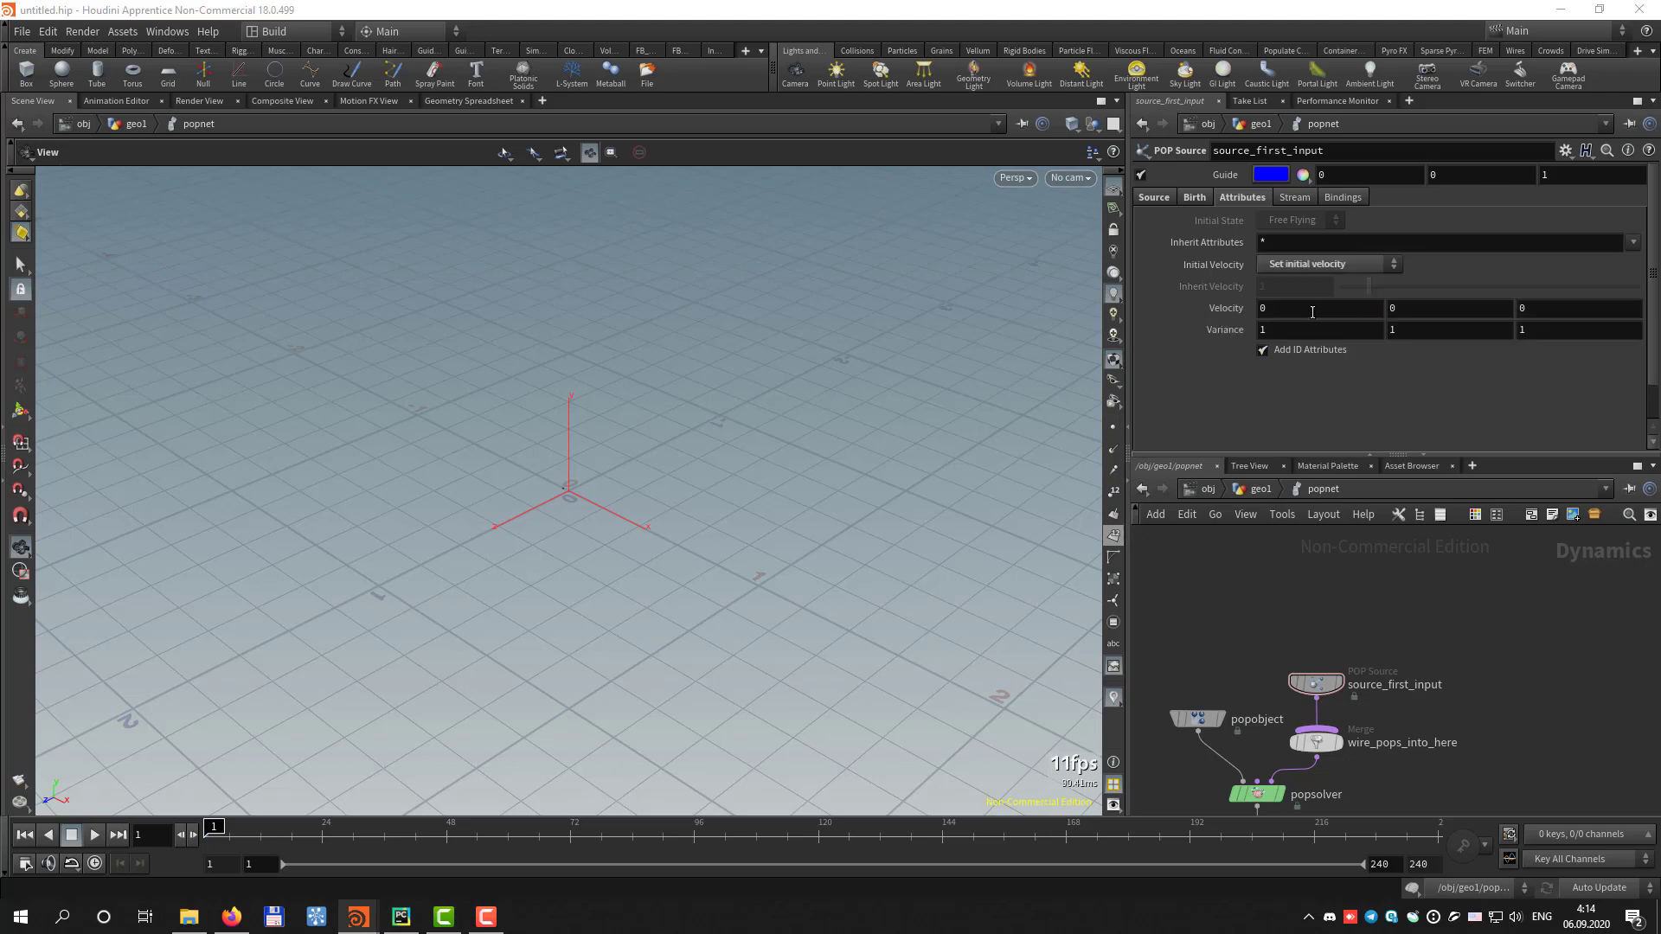
left_click(1415, 329)
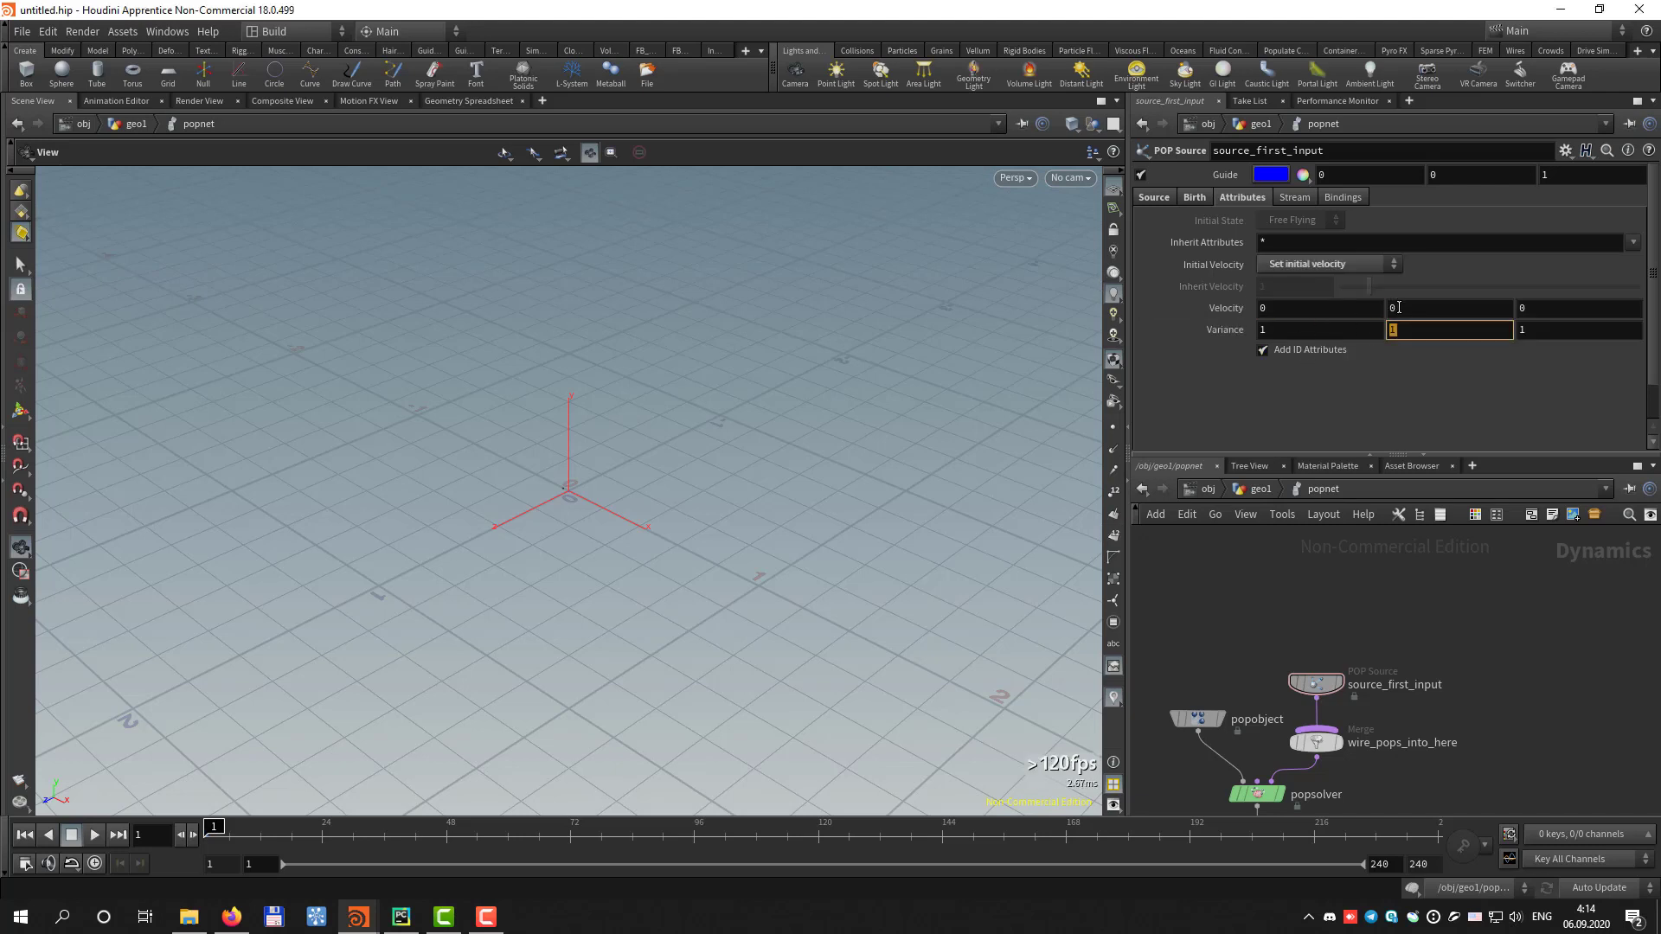
key("Up")
type("5")
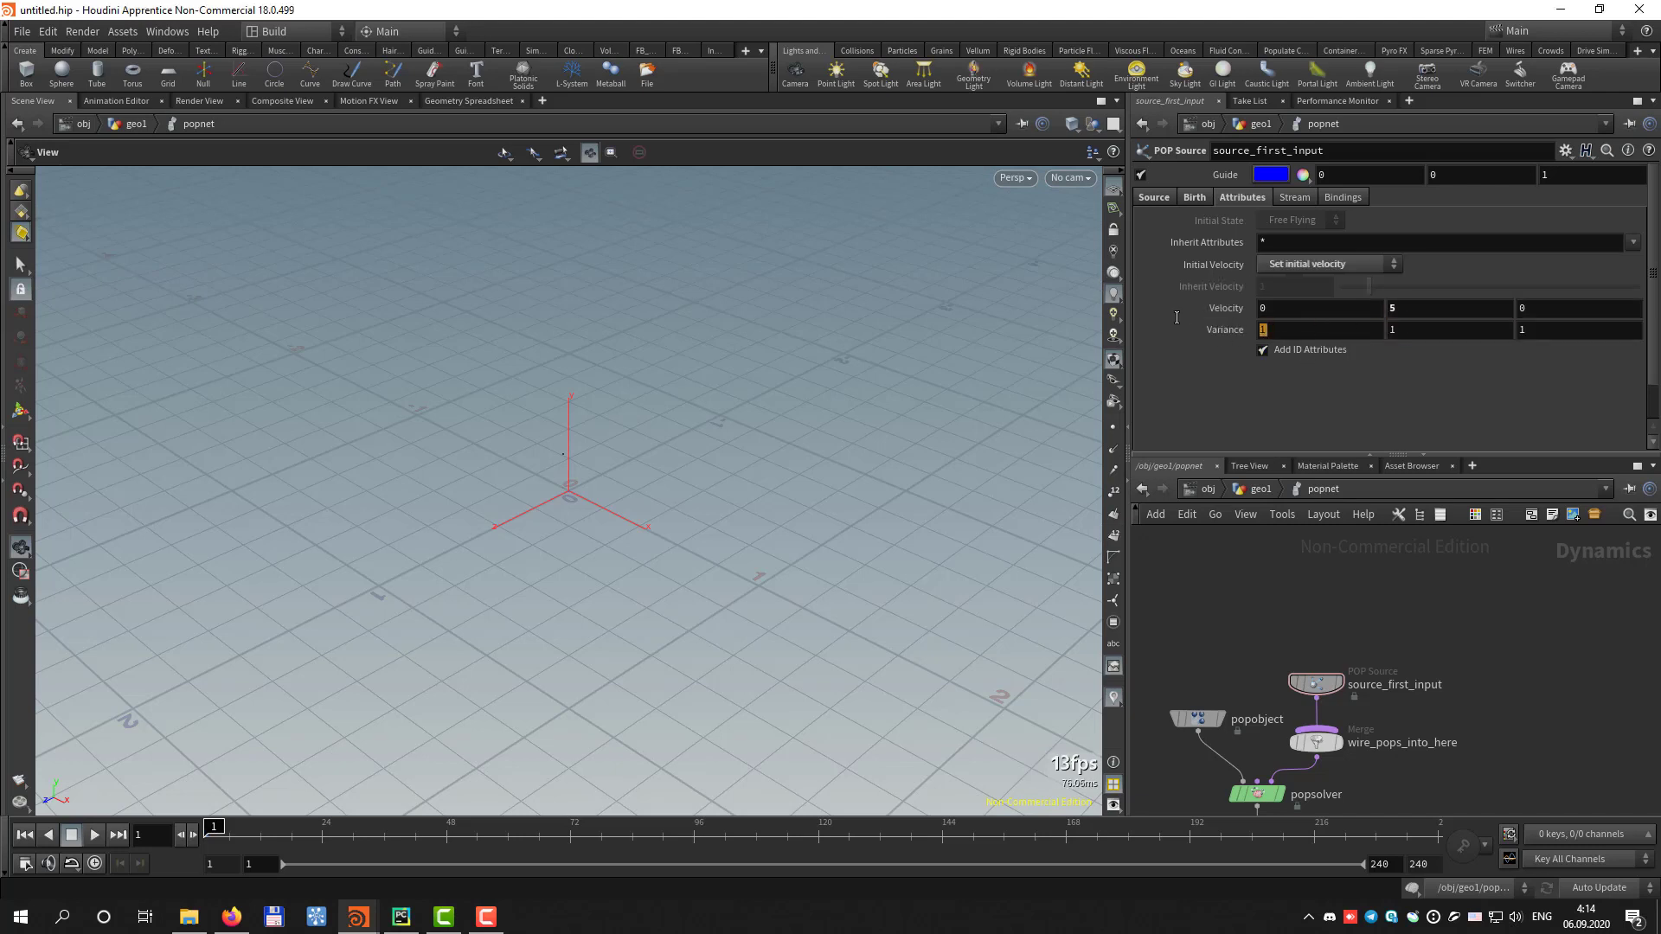
key("Down")
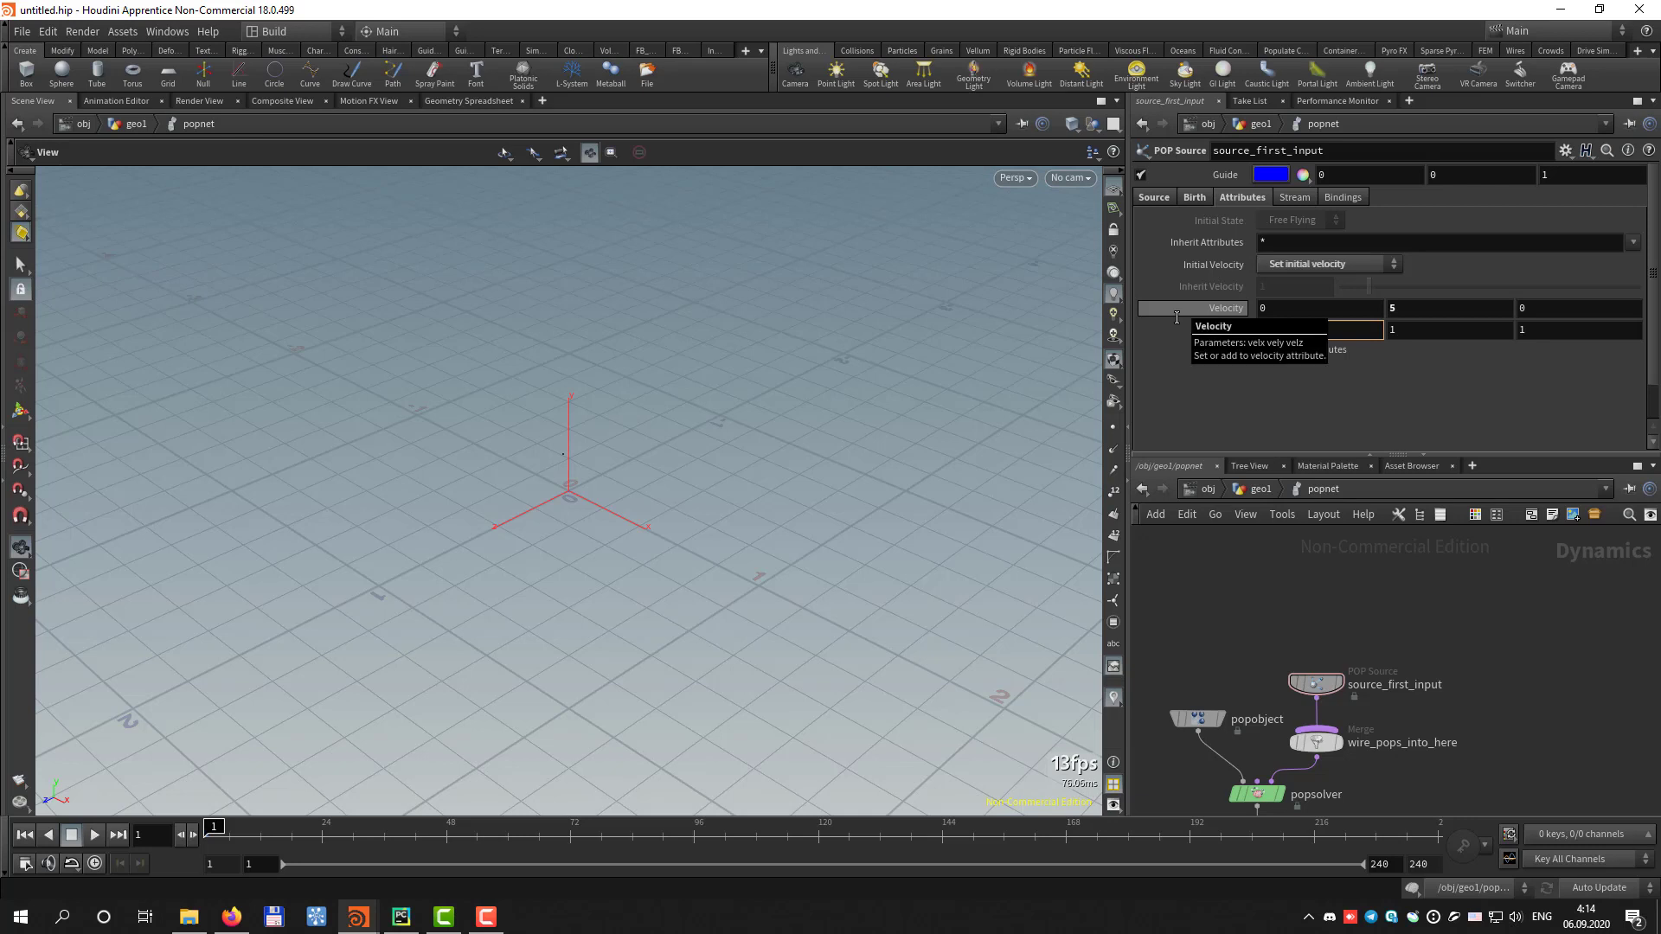
Step: Set the initial velocity variance to 3, 3, 0
type("3")
key("Tab")
type("3")
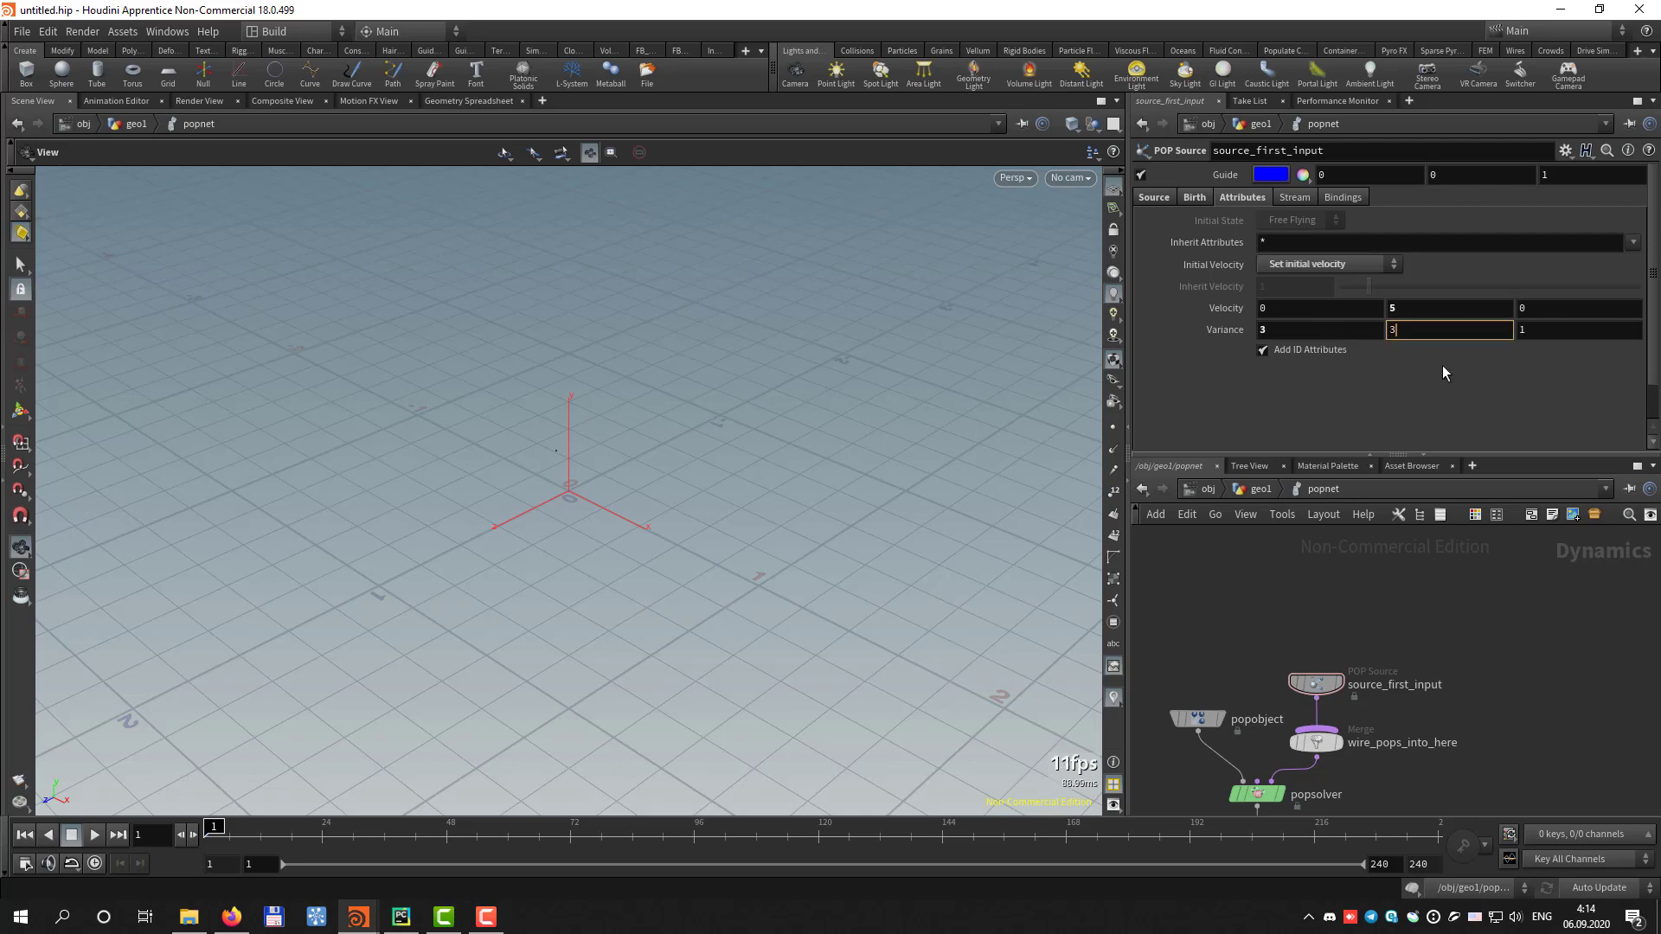
key("Tab")
type("0")
key("Return")
Step: Add a popwrangle1 POP Wrangle wired into the wire_pops_into_here merge
middle_click_drag(1320, 662, 1335, 683)
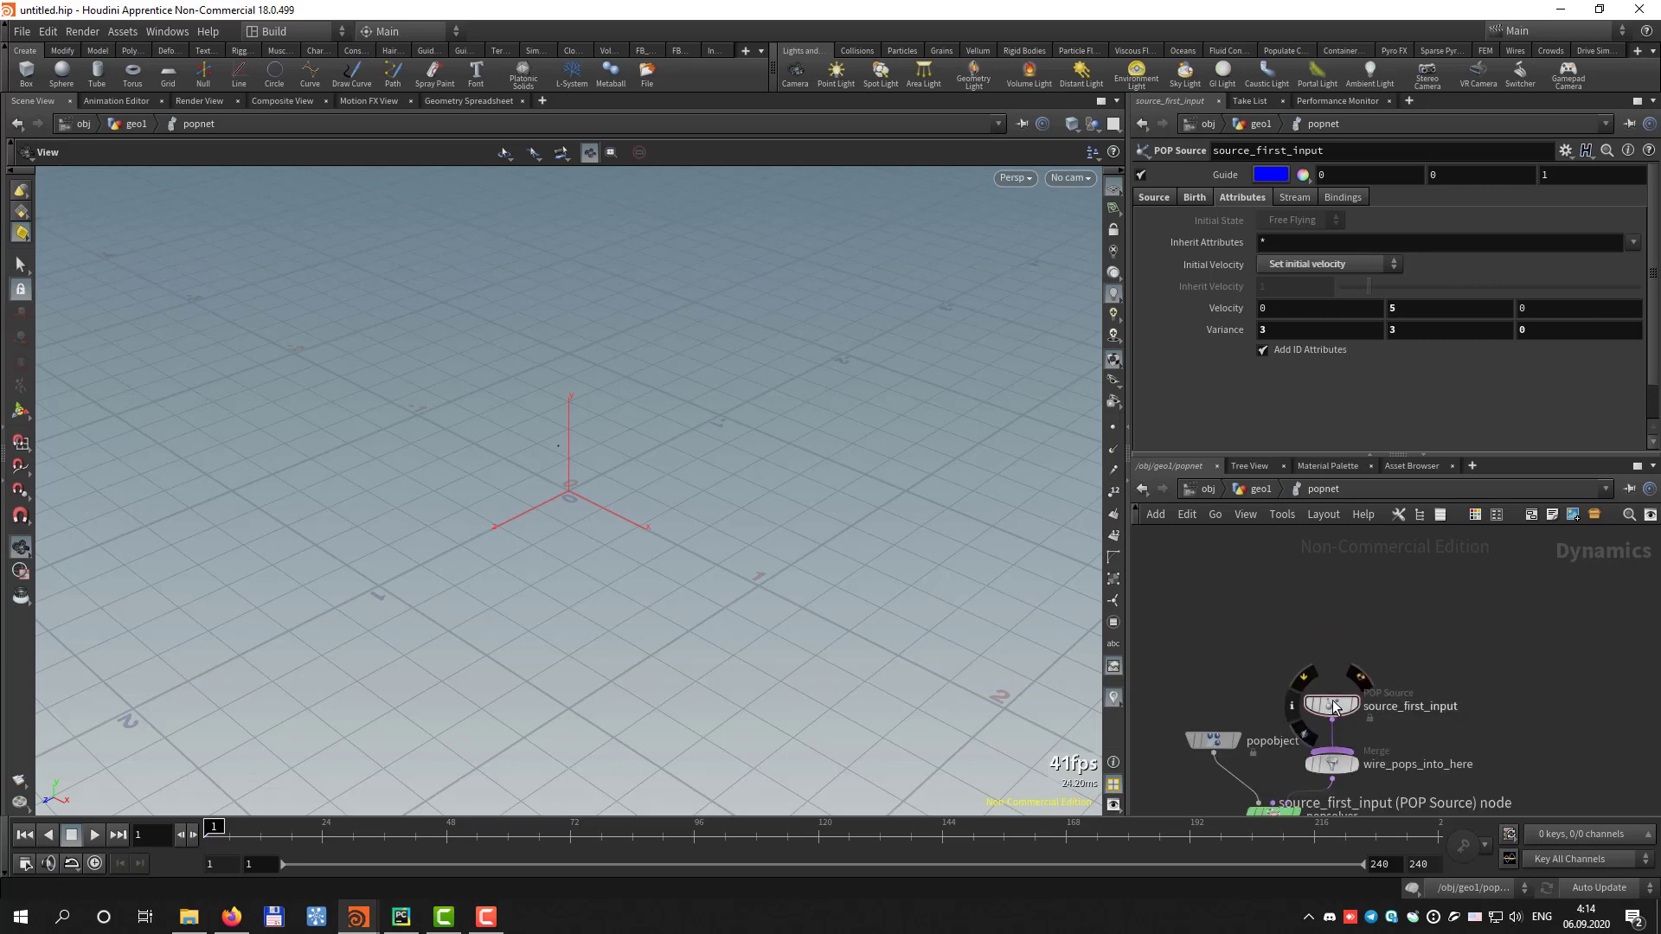
left_click_drag(1332, 705, 1330, 600)
key("Tab")
type("popw")
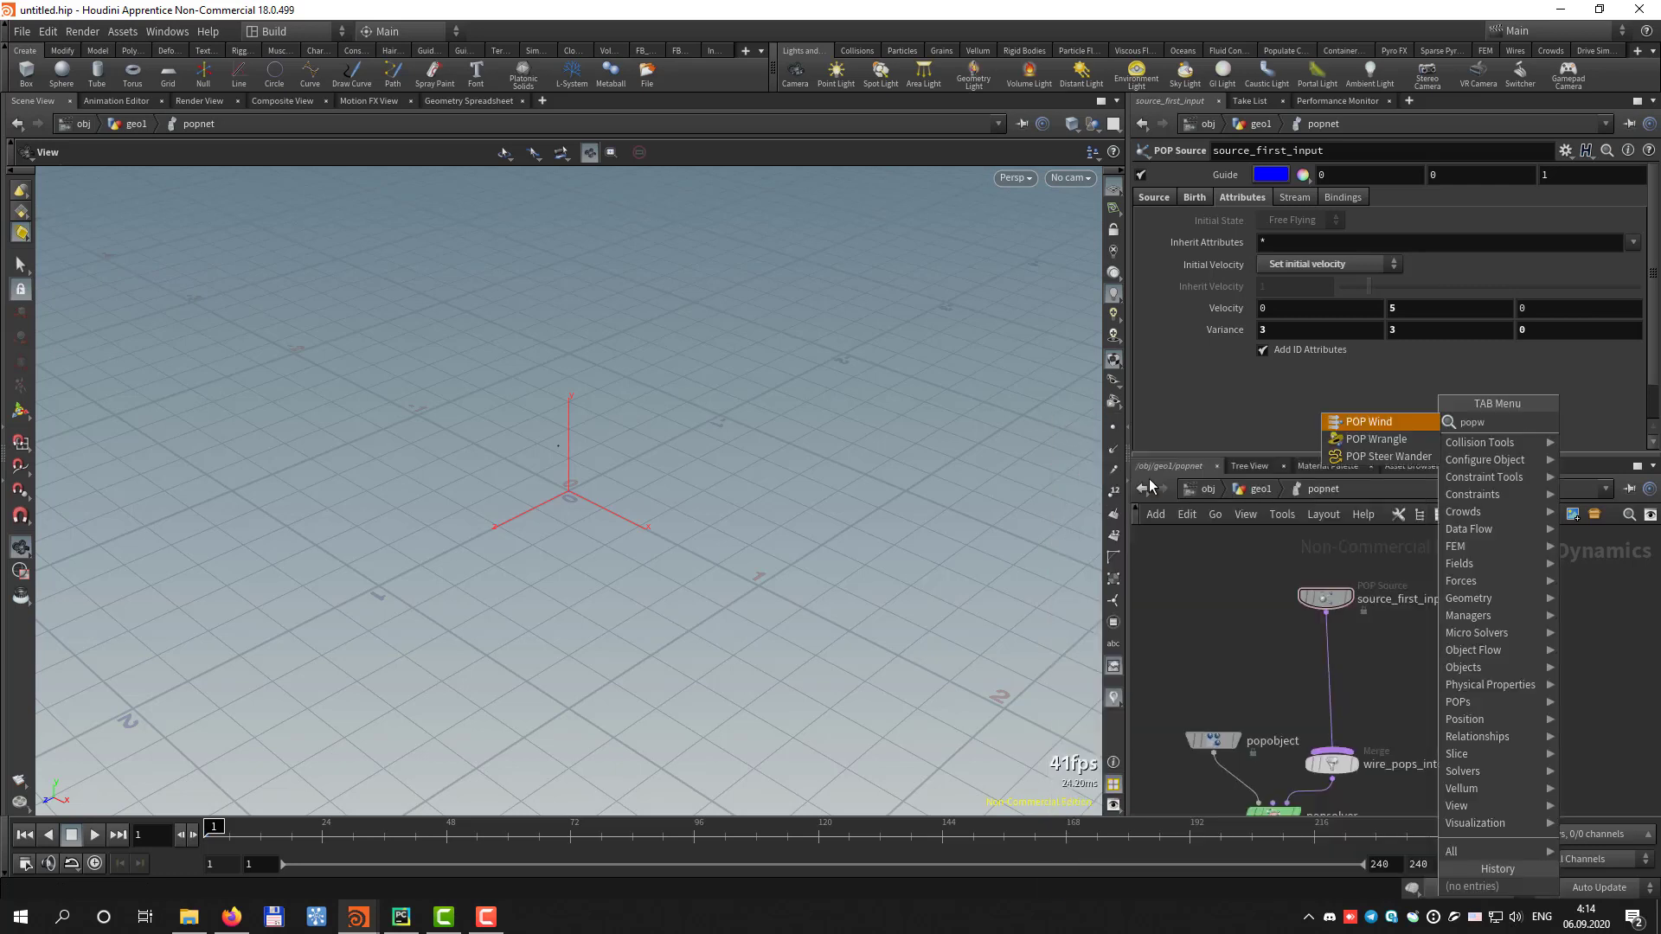
left_click(1380, 440)
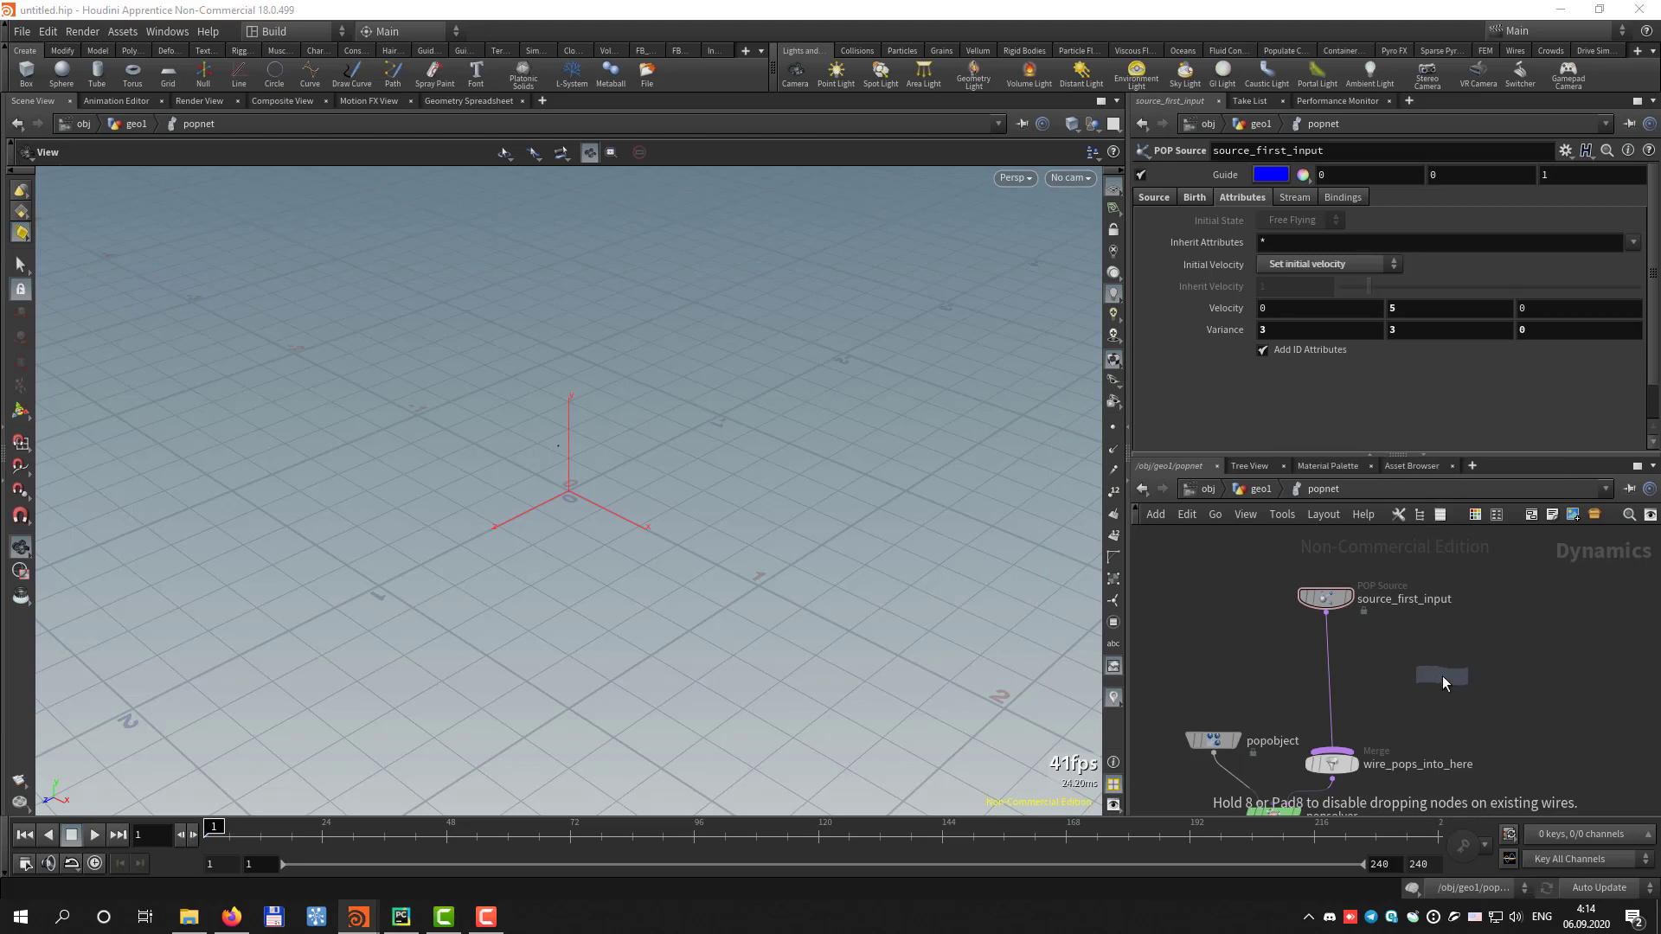
left_click(1372, 672)
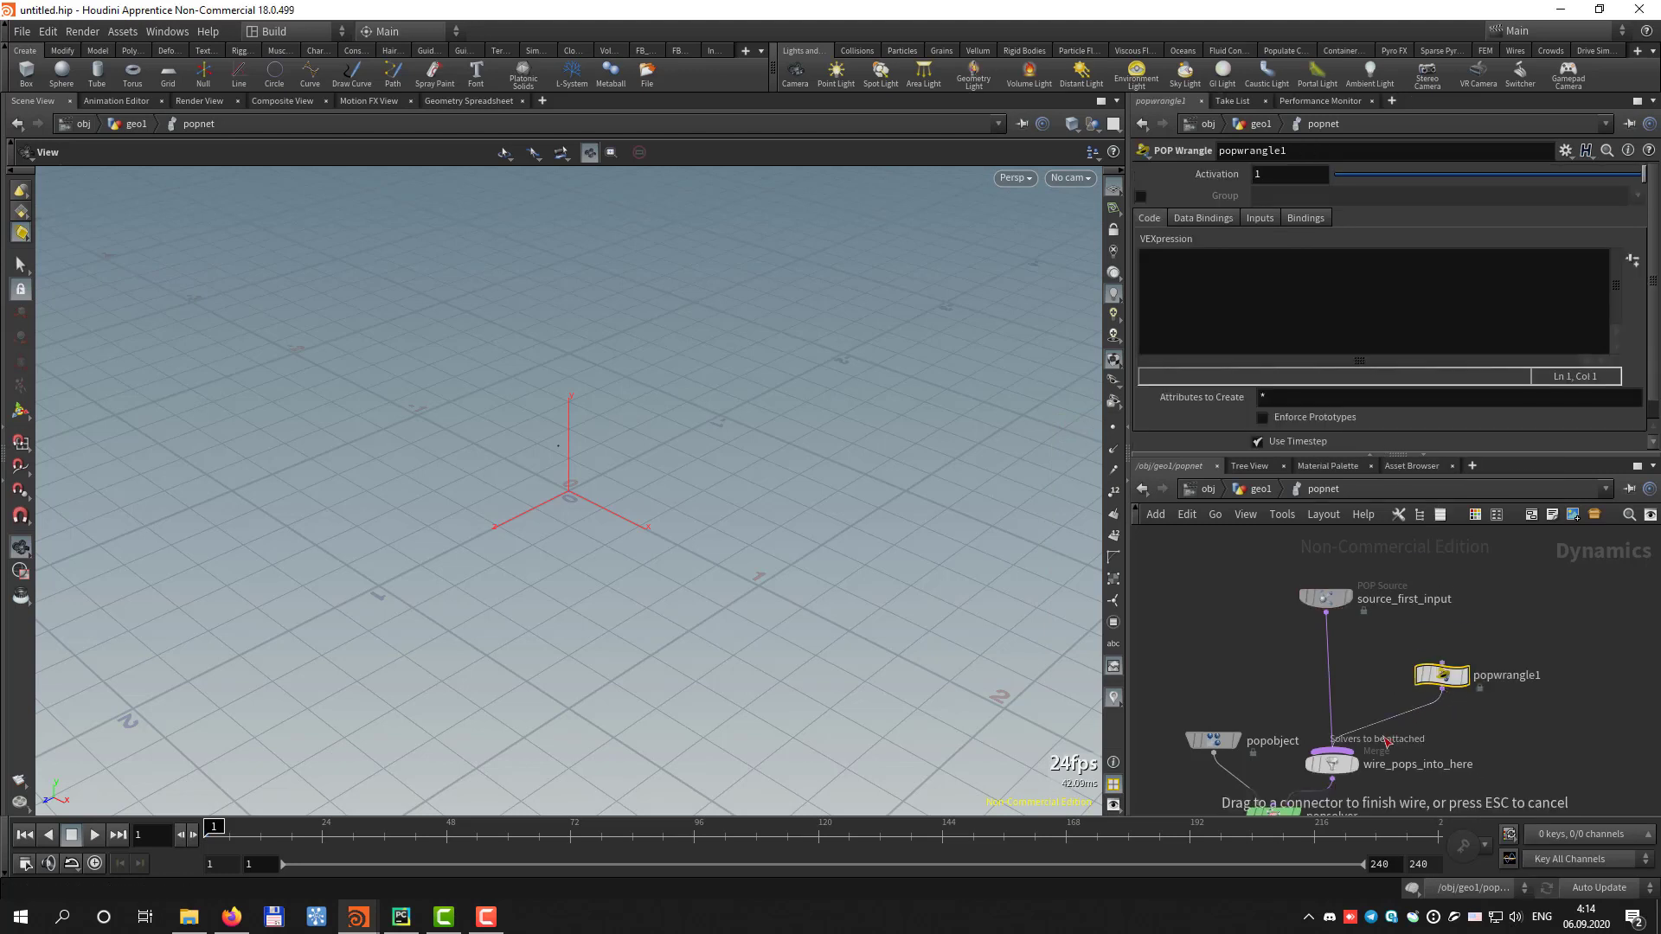
left_click_drag(1443, 690, 1333, 749)
Step: Enter @P.z =0; as popwrangle1's VEX expression, then search for POP Grains
left_click(1229, 291)
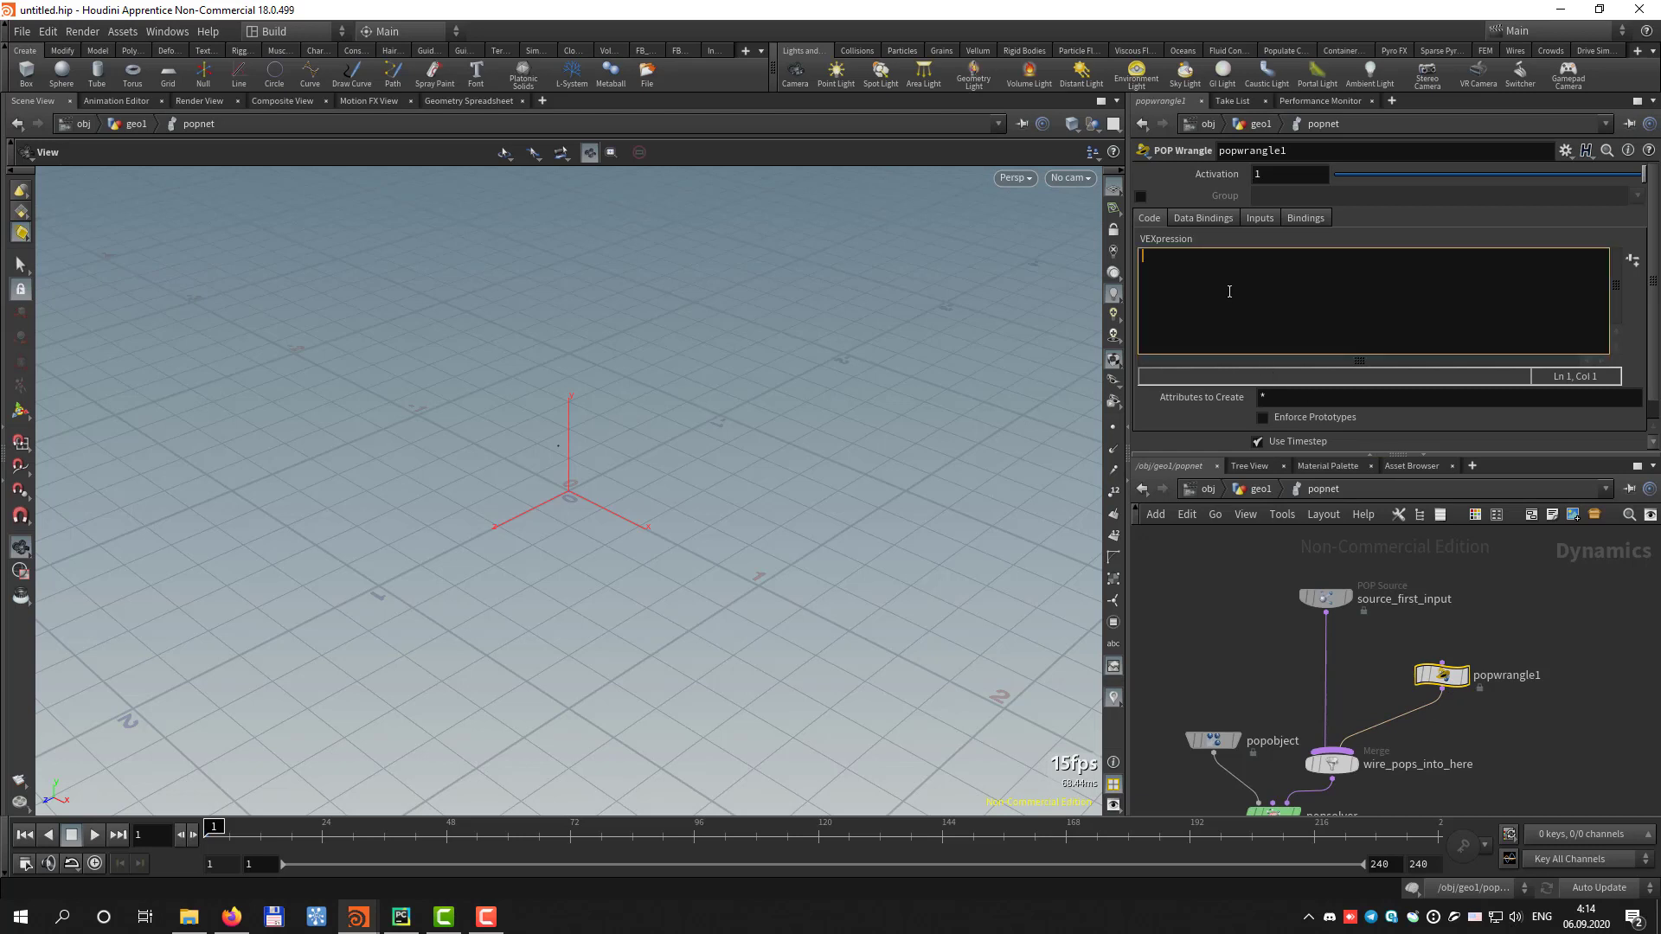
type("@P")
type(".z =")
type("0;")
left_click_drag(1327, 599, 1318, 590)
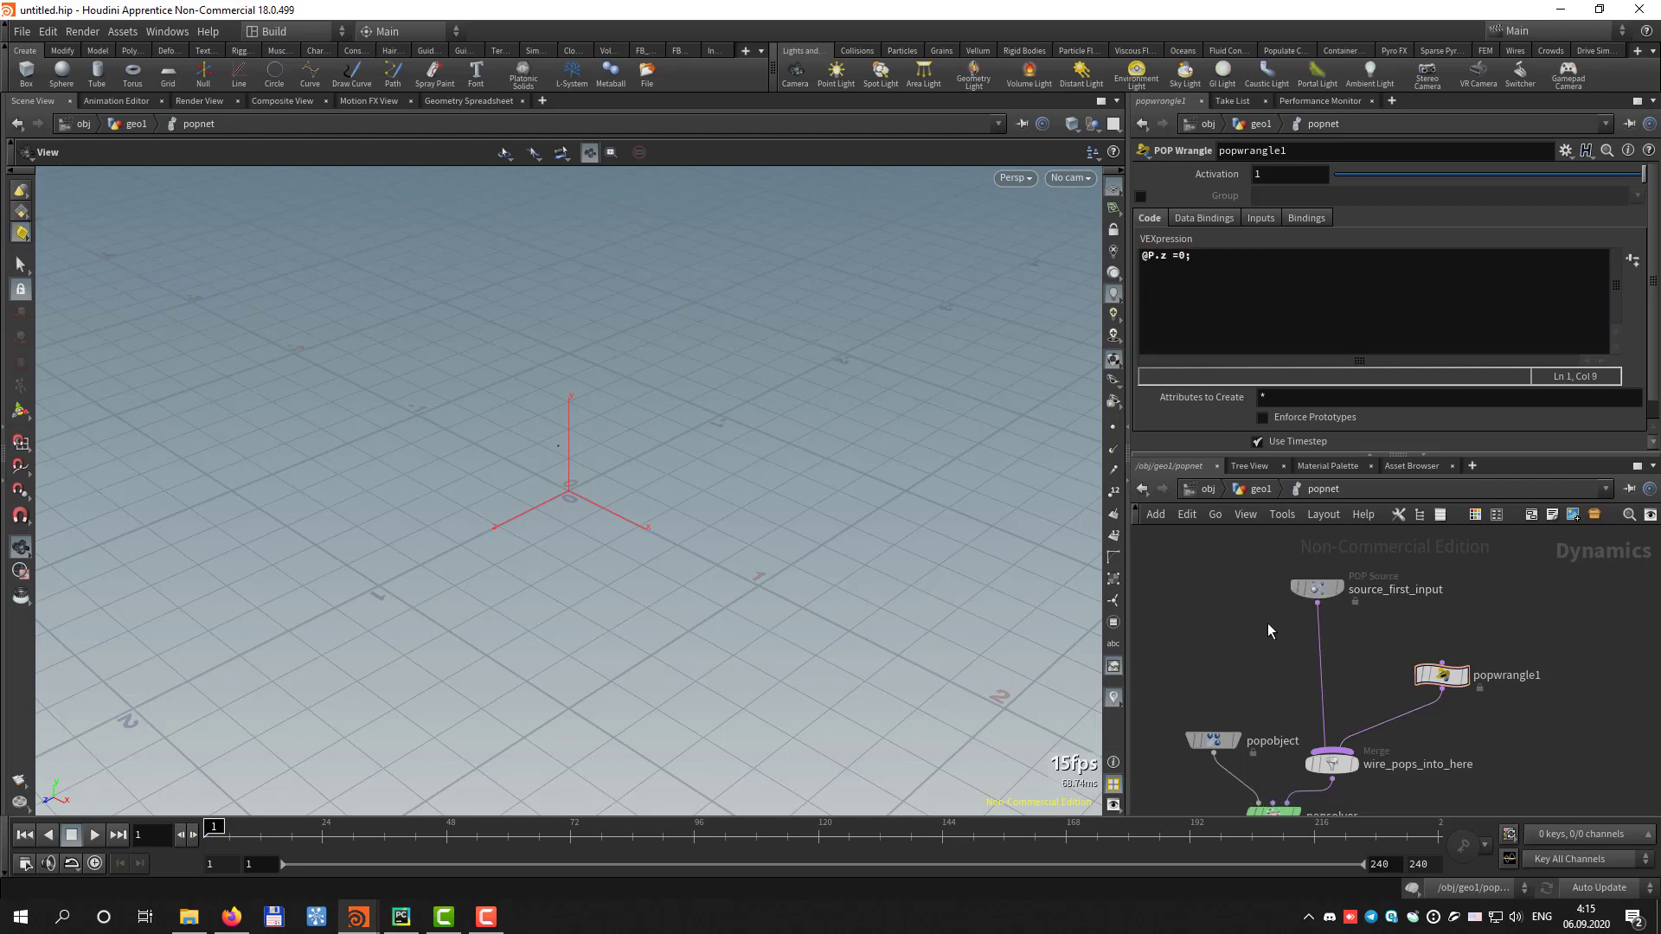
key("Tab")
type("popgra")
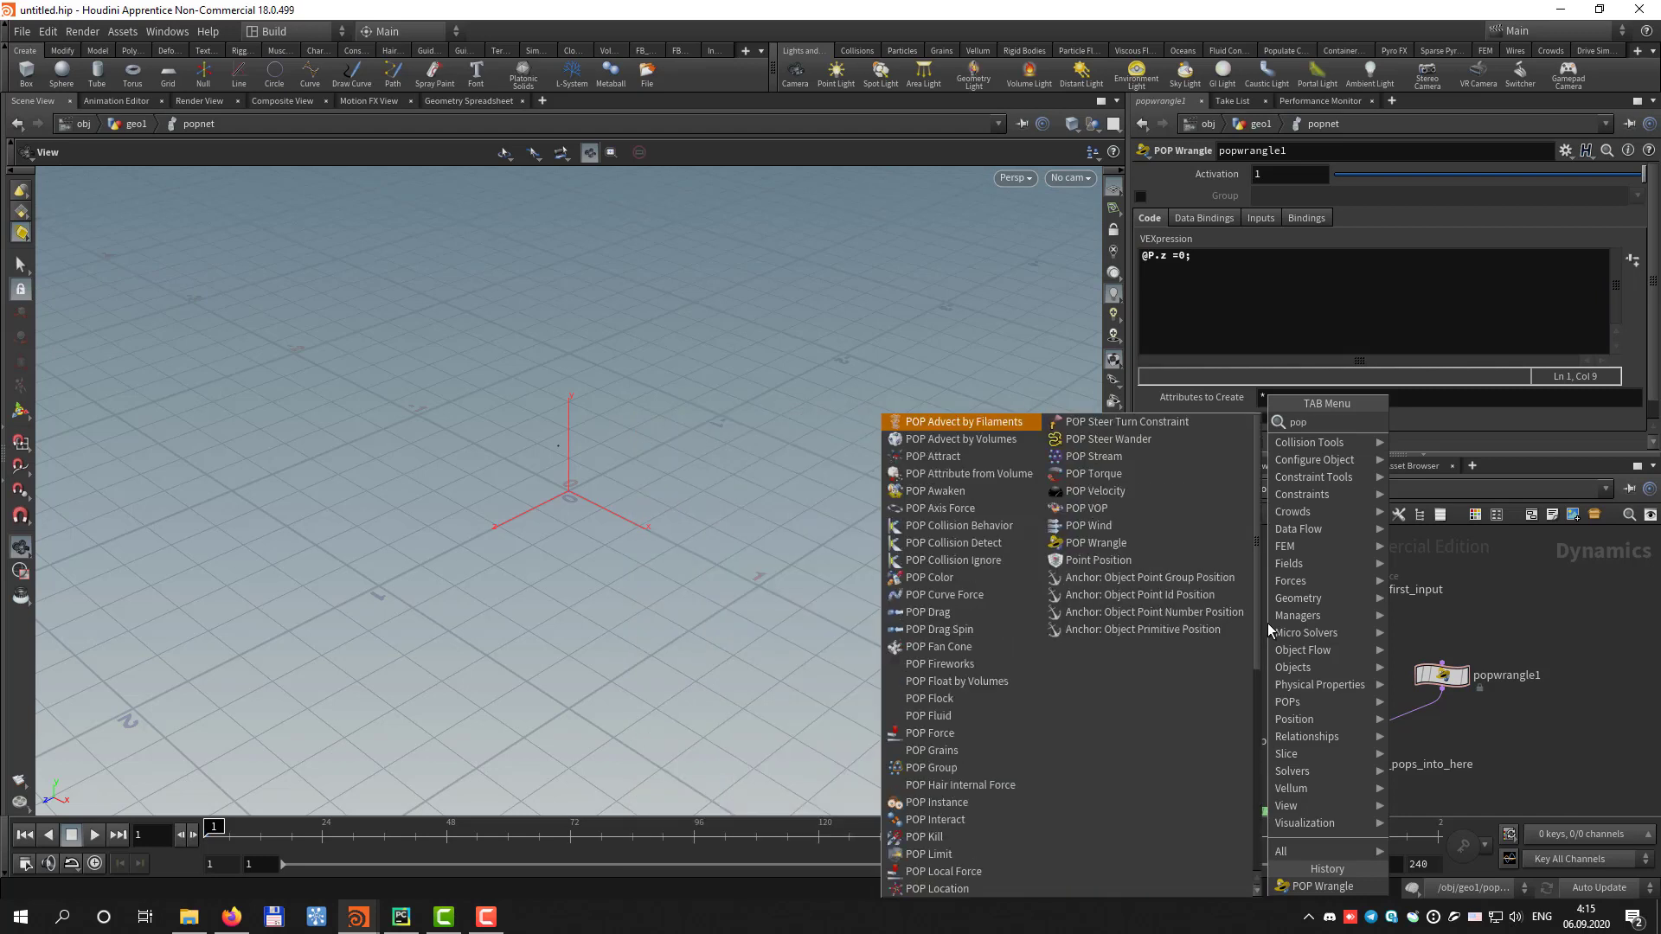
type("in")
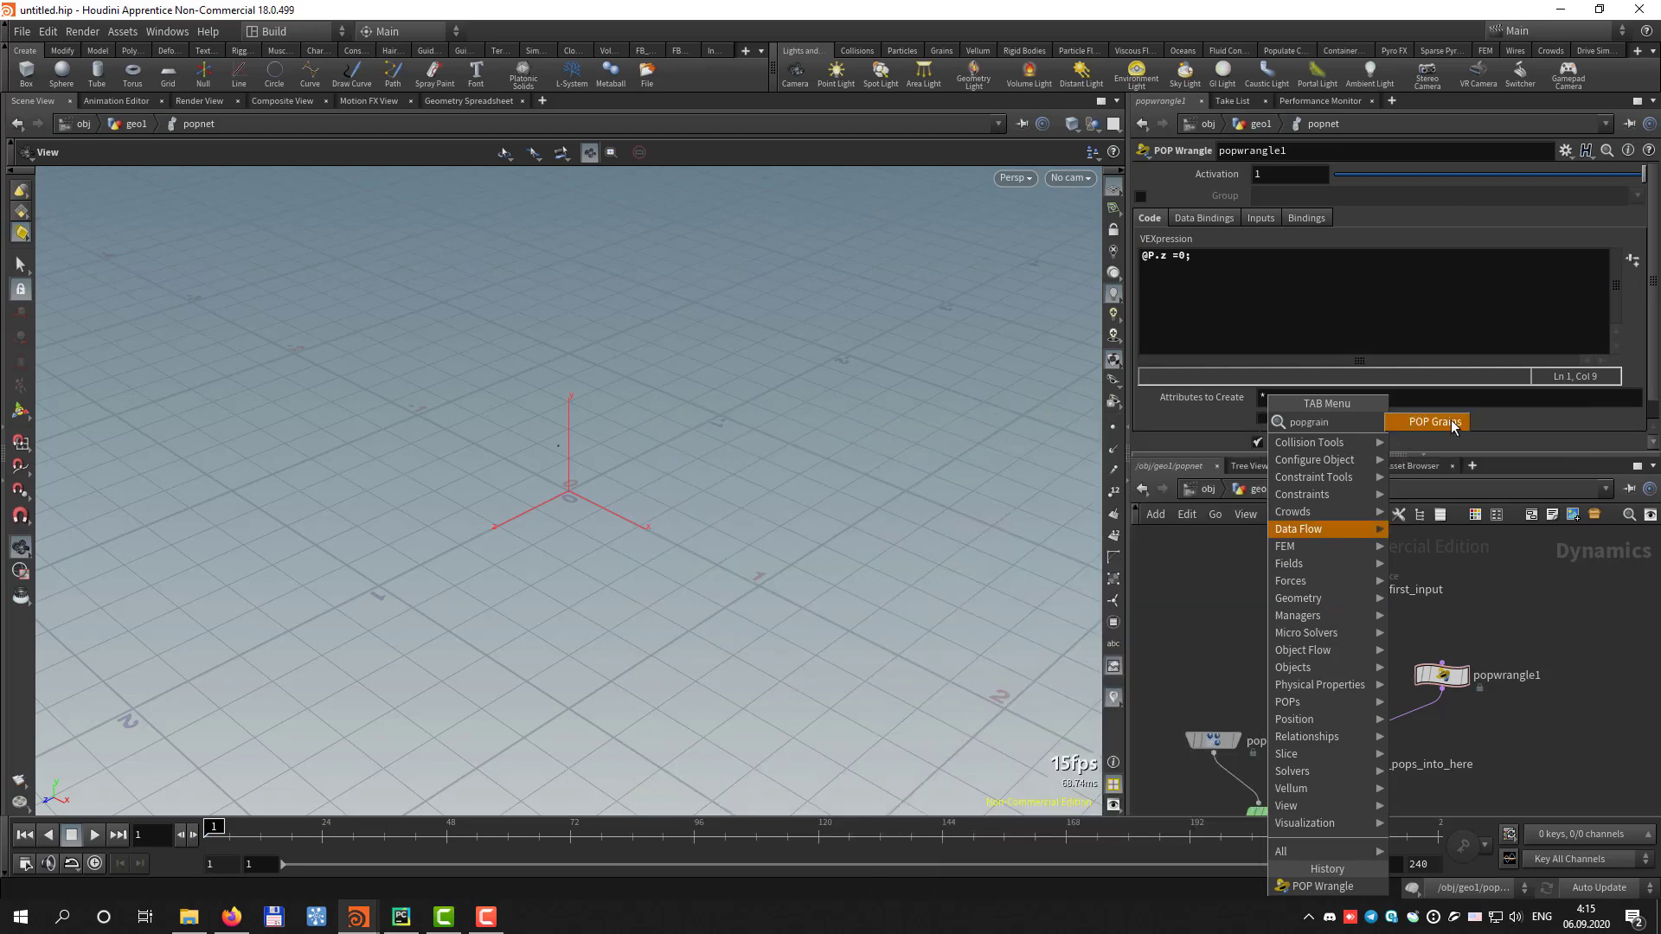
Step: Insert popgrains1 between source and merge with Particle Separation 0.085 and Scale Kinetic 0.3
left_click(1446, 420)
left_click(1327, 653)
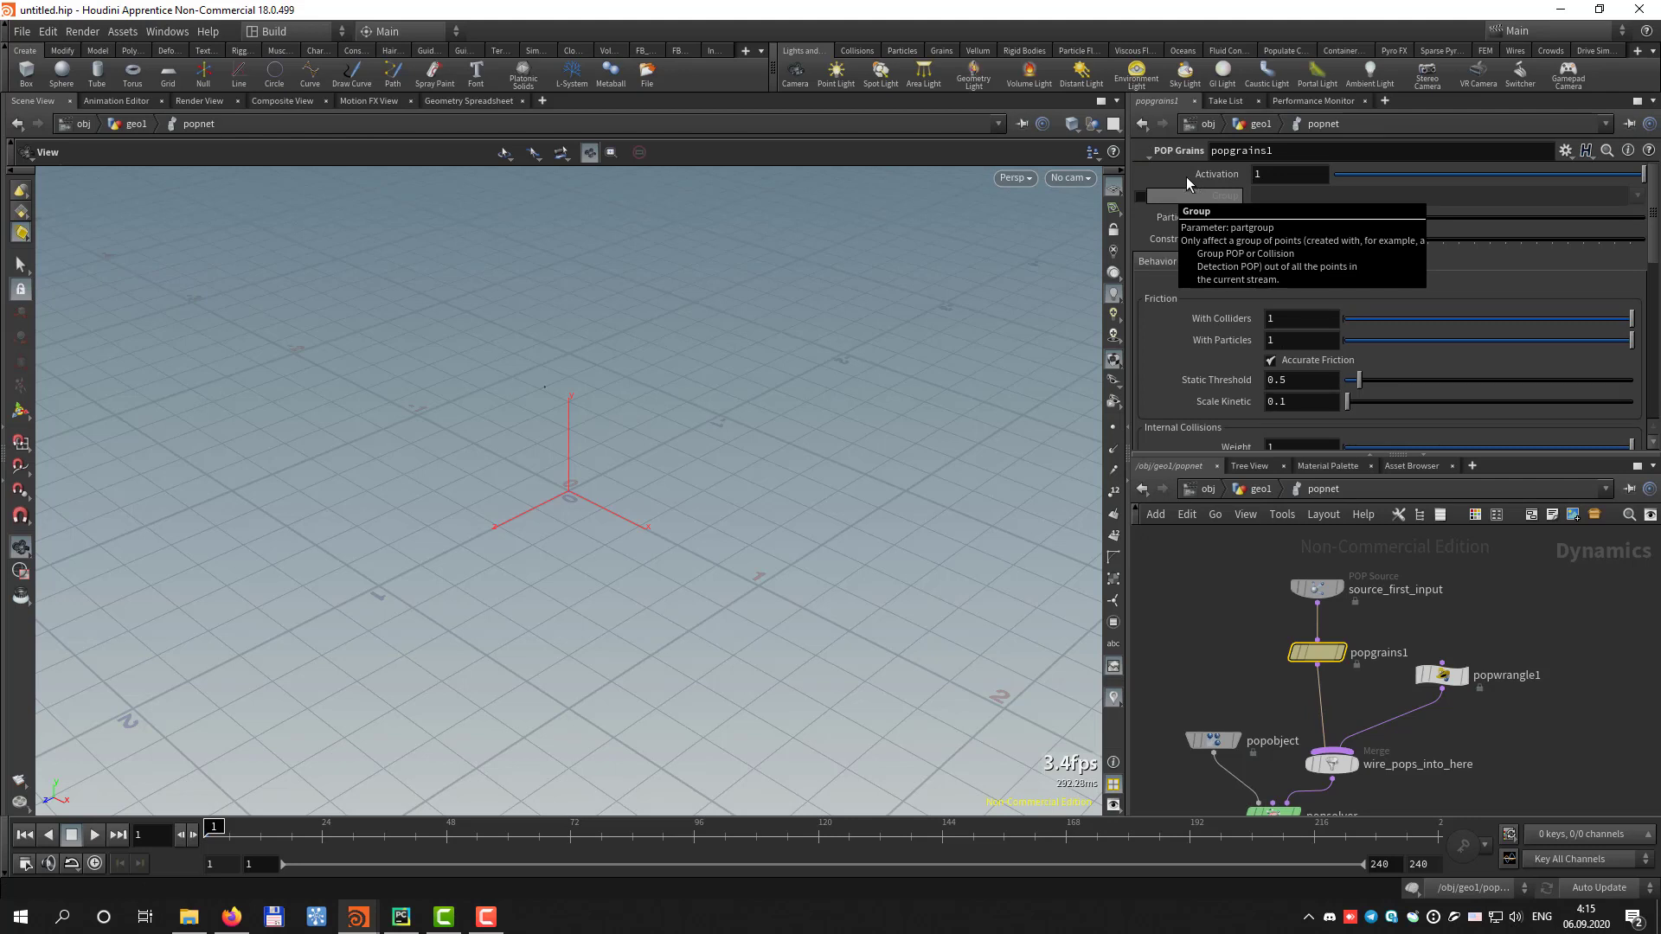
type("0.085")
double_click(1309, 403)
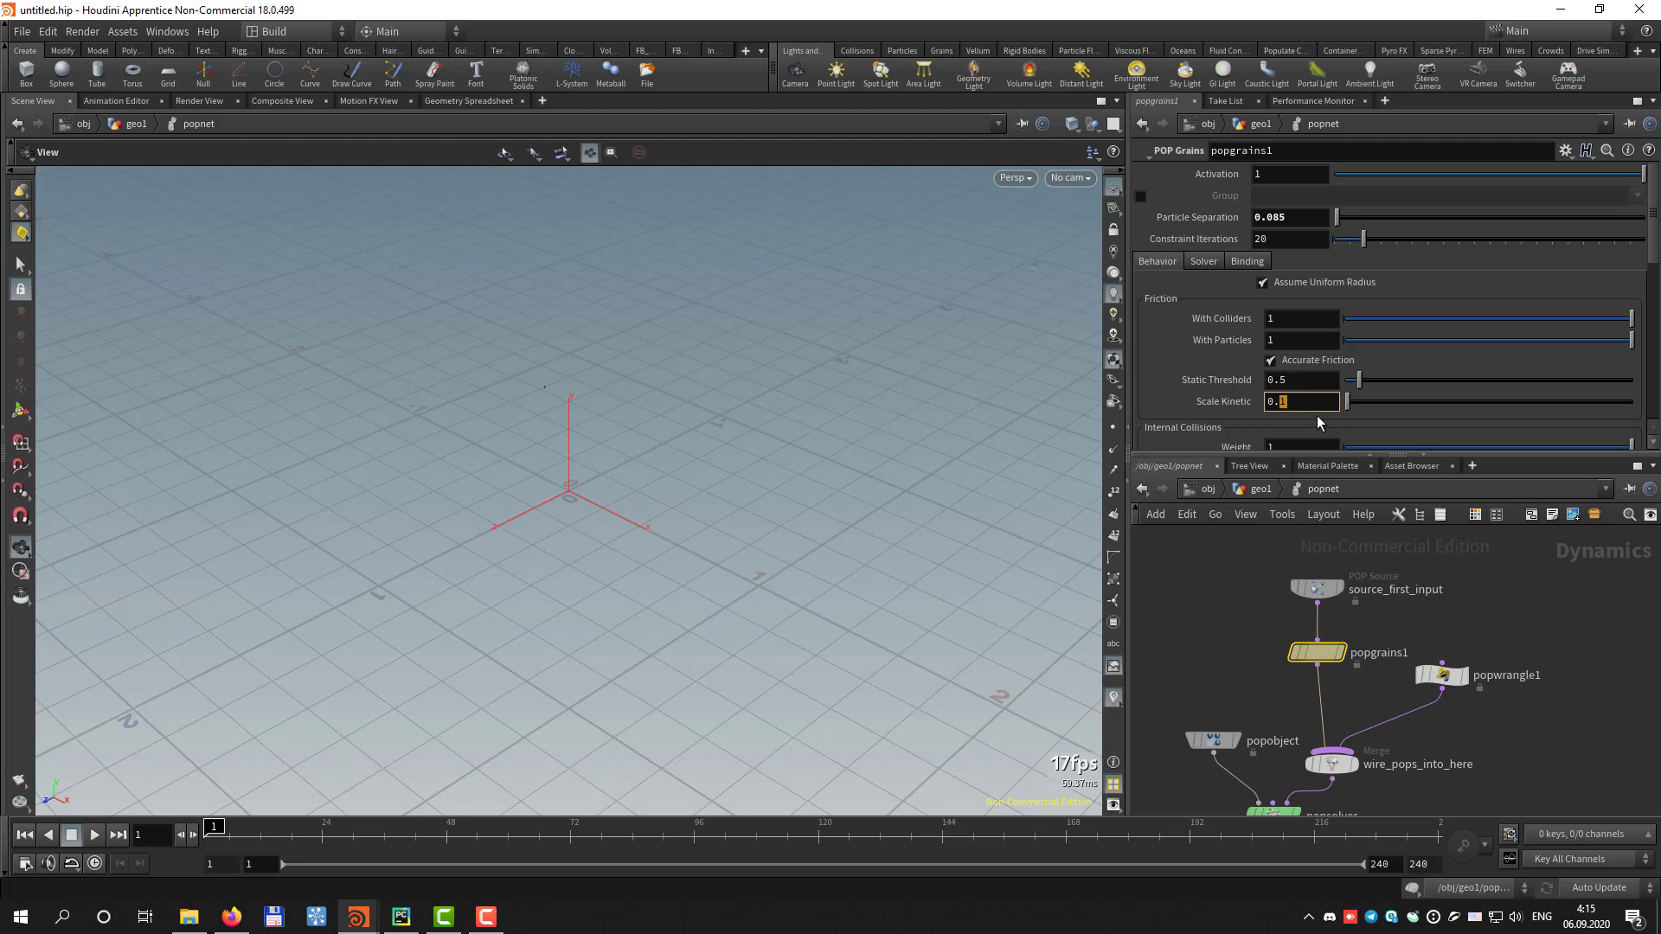
type("0.3")
key("Return")
Step: Add a groundplane1 Ground Plane node beside popobject
middle_click_drag(1267, 634, 1423, 582)
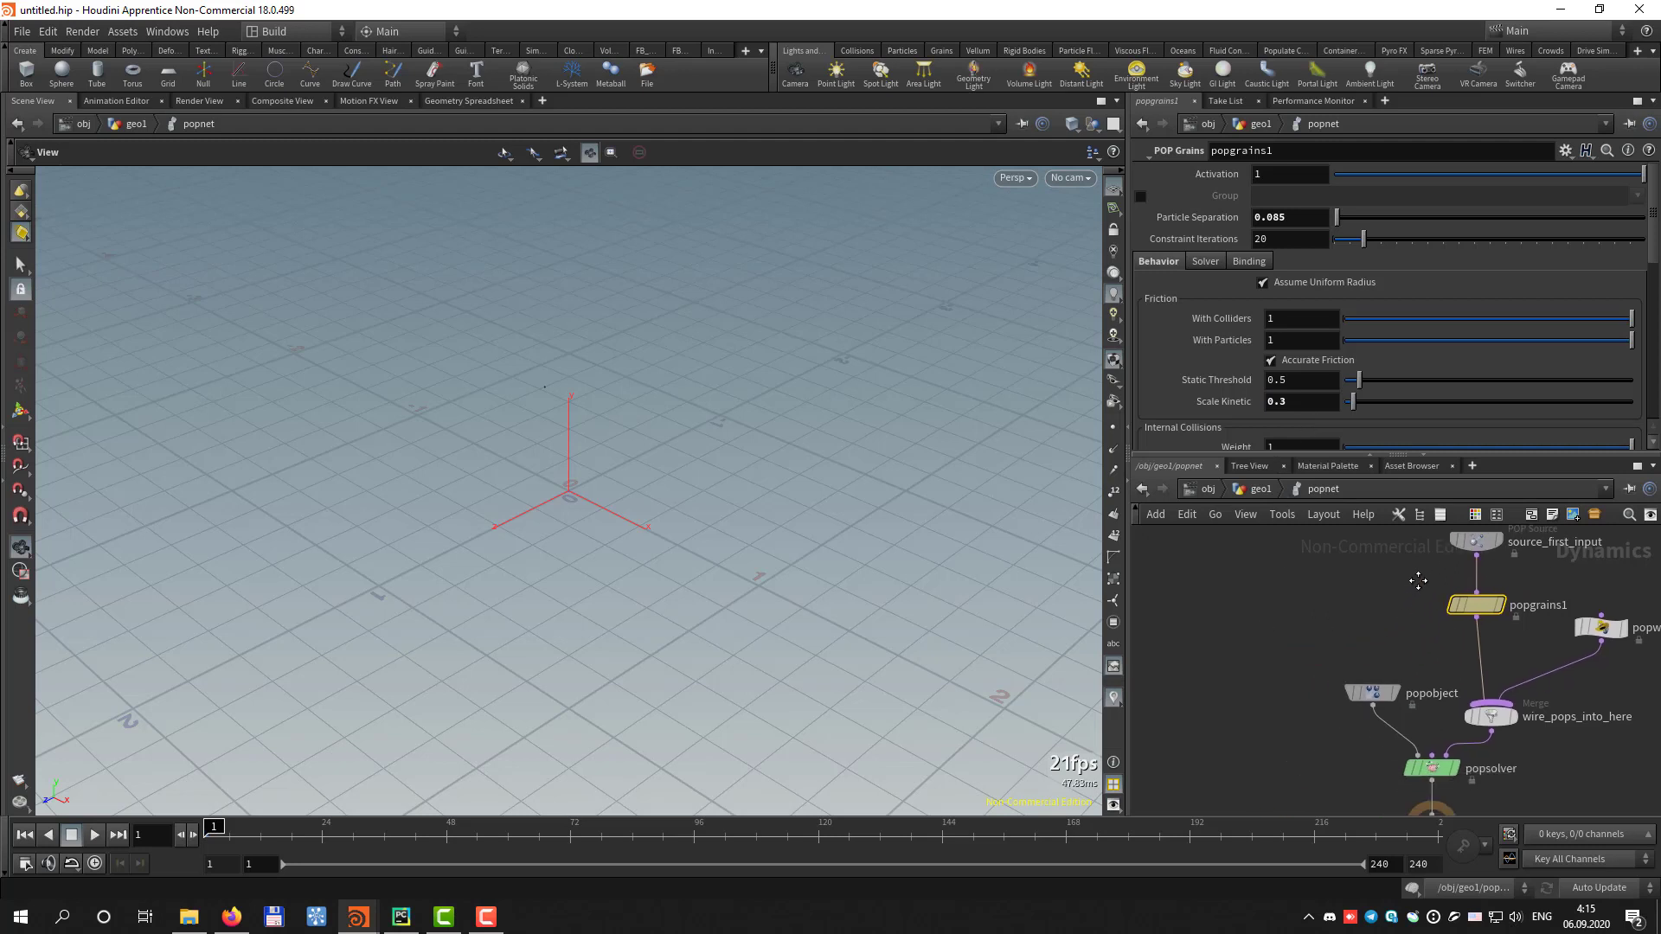
left_click(1372, 692)
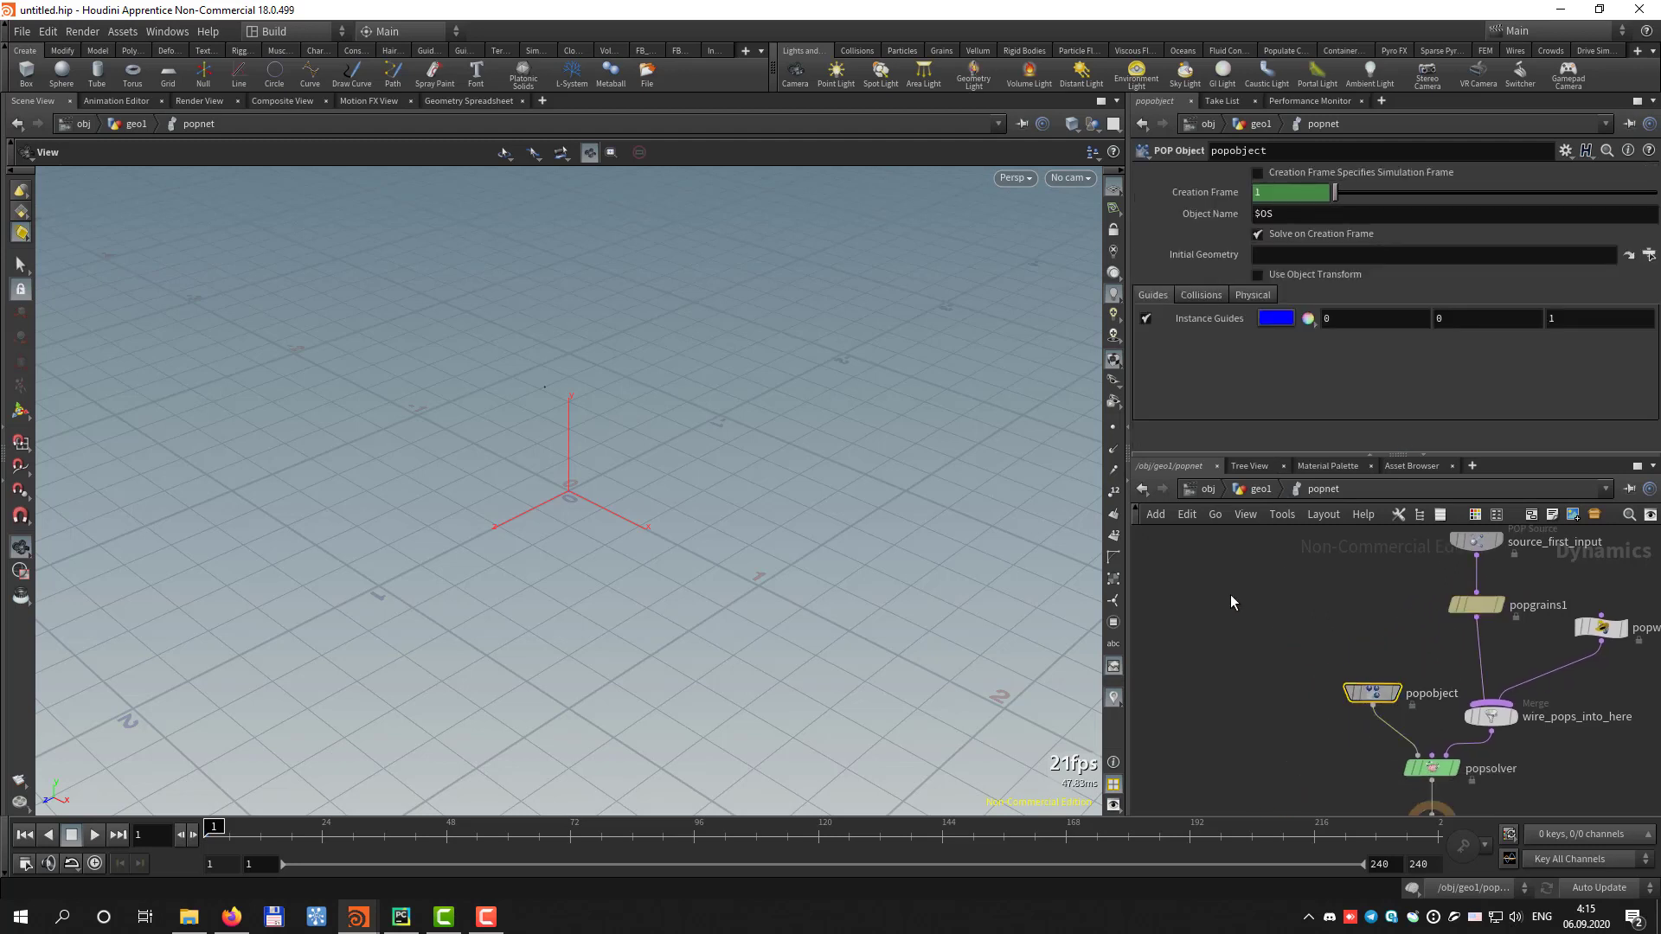
key("Tab")
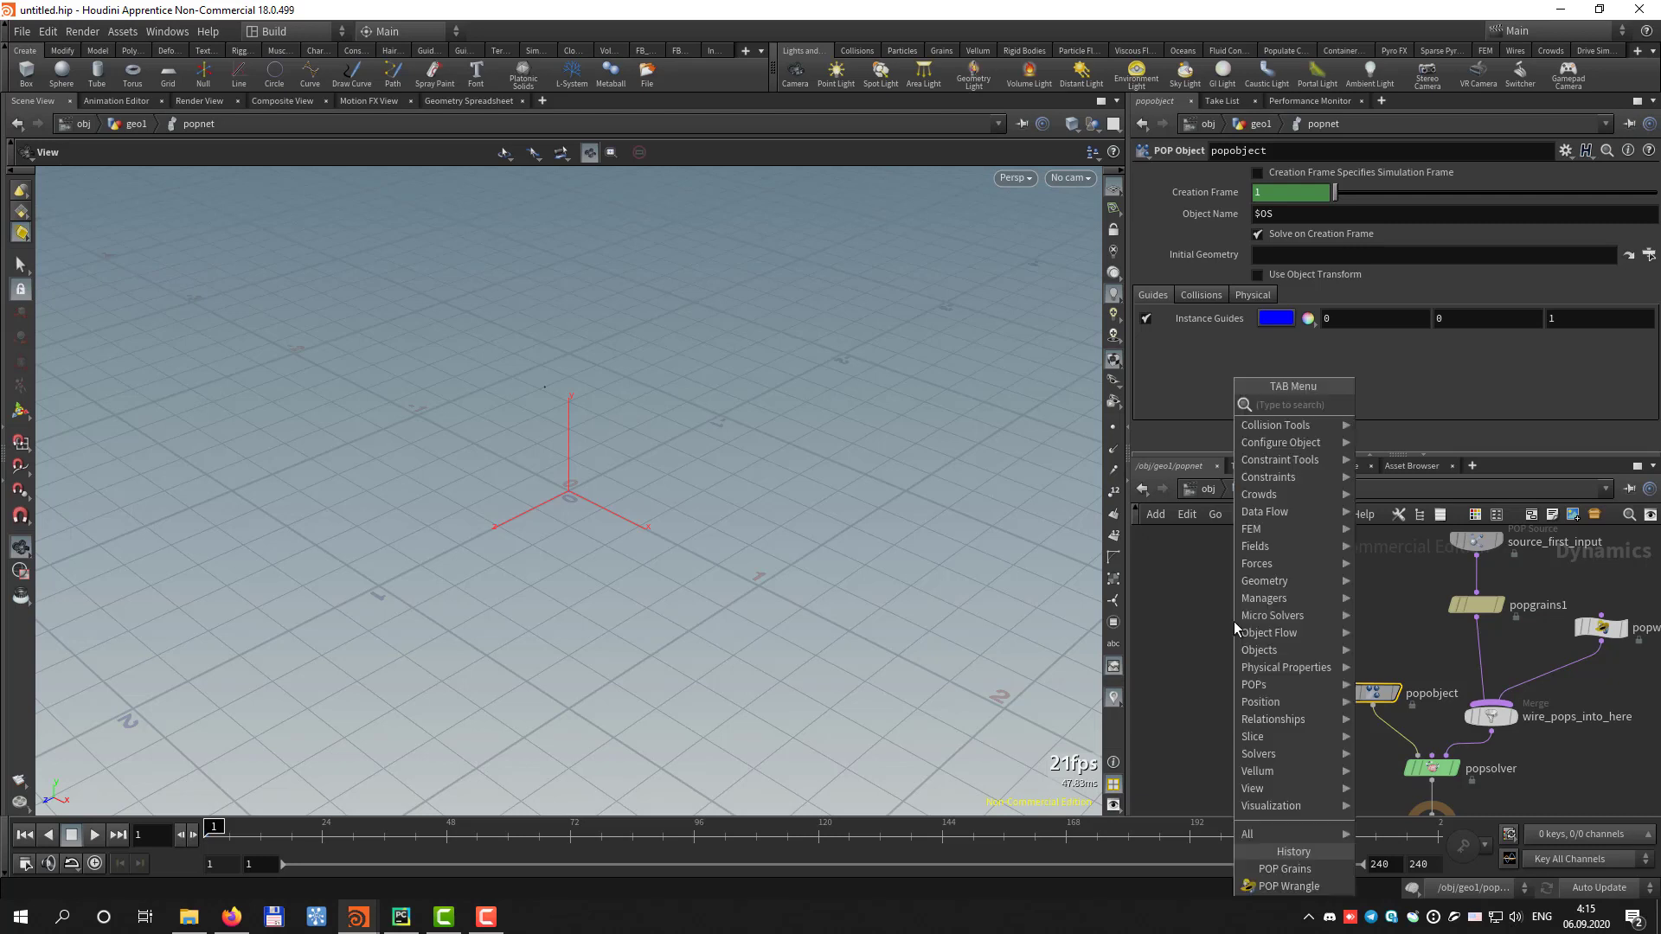
type("grou")
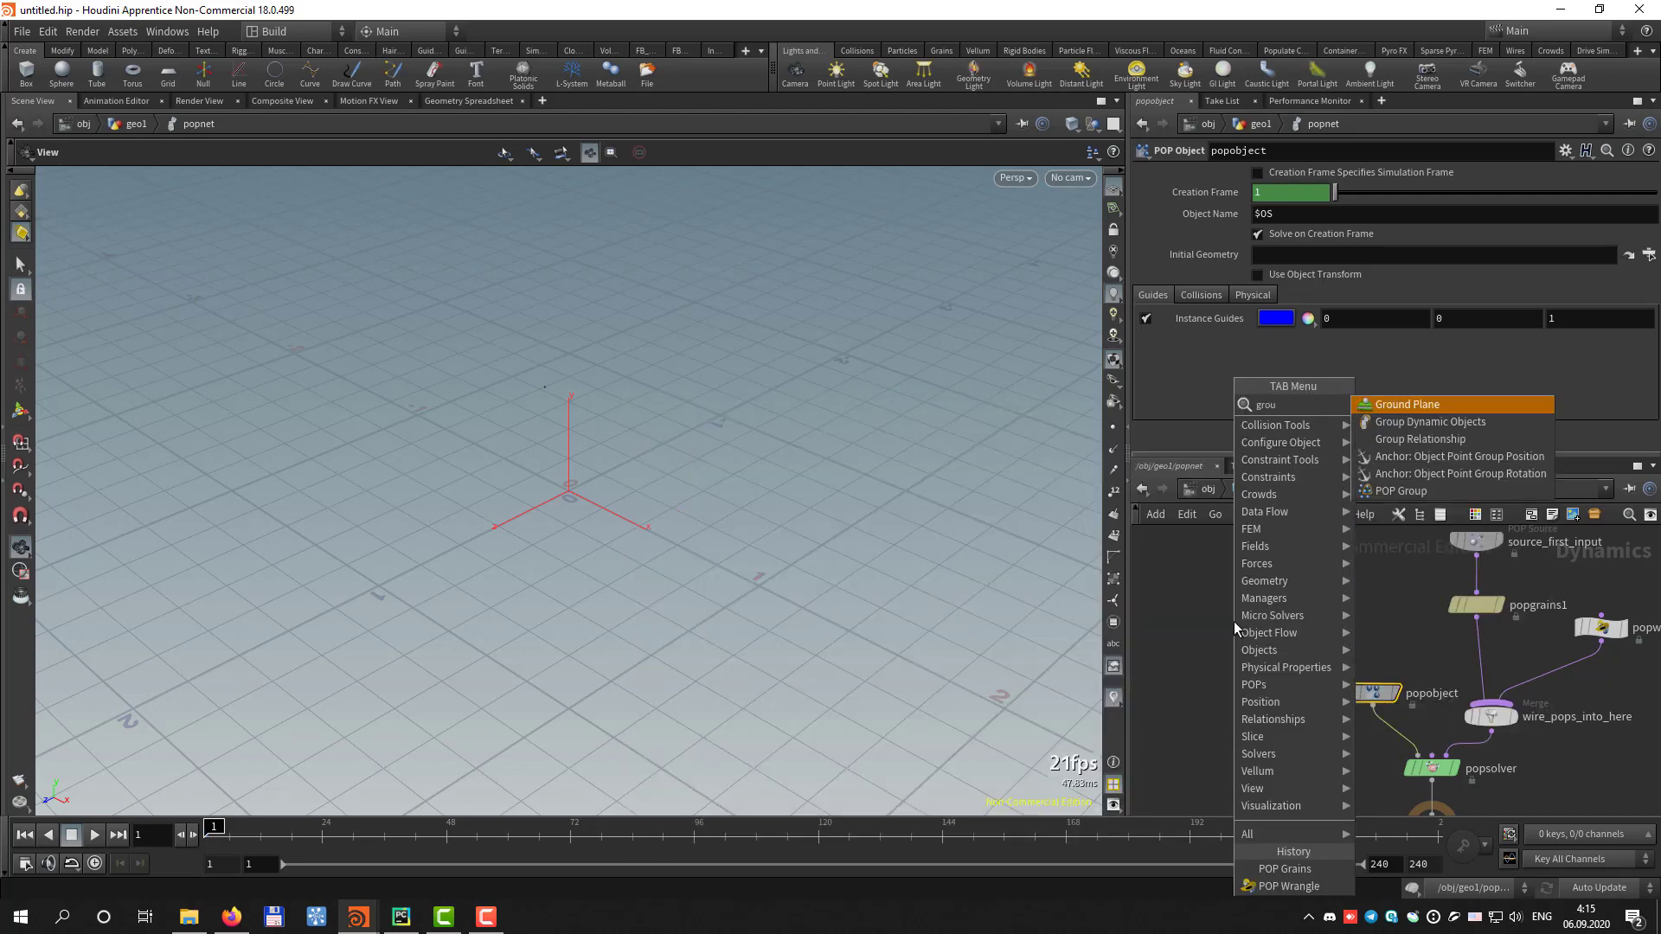
type("nd")
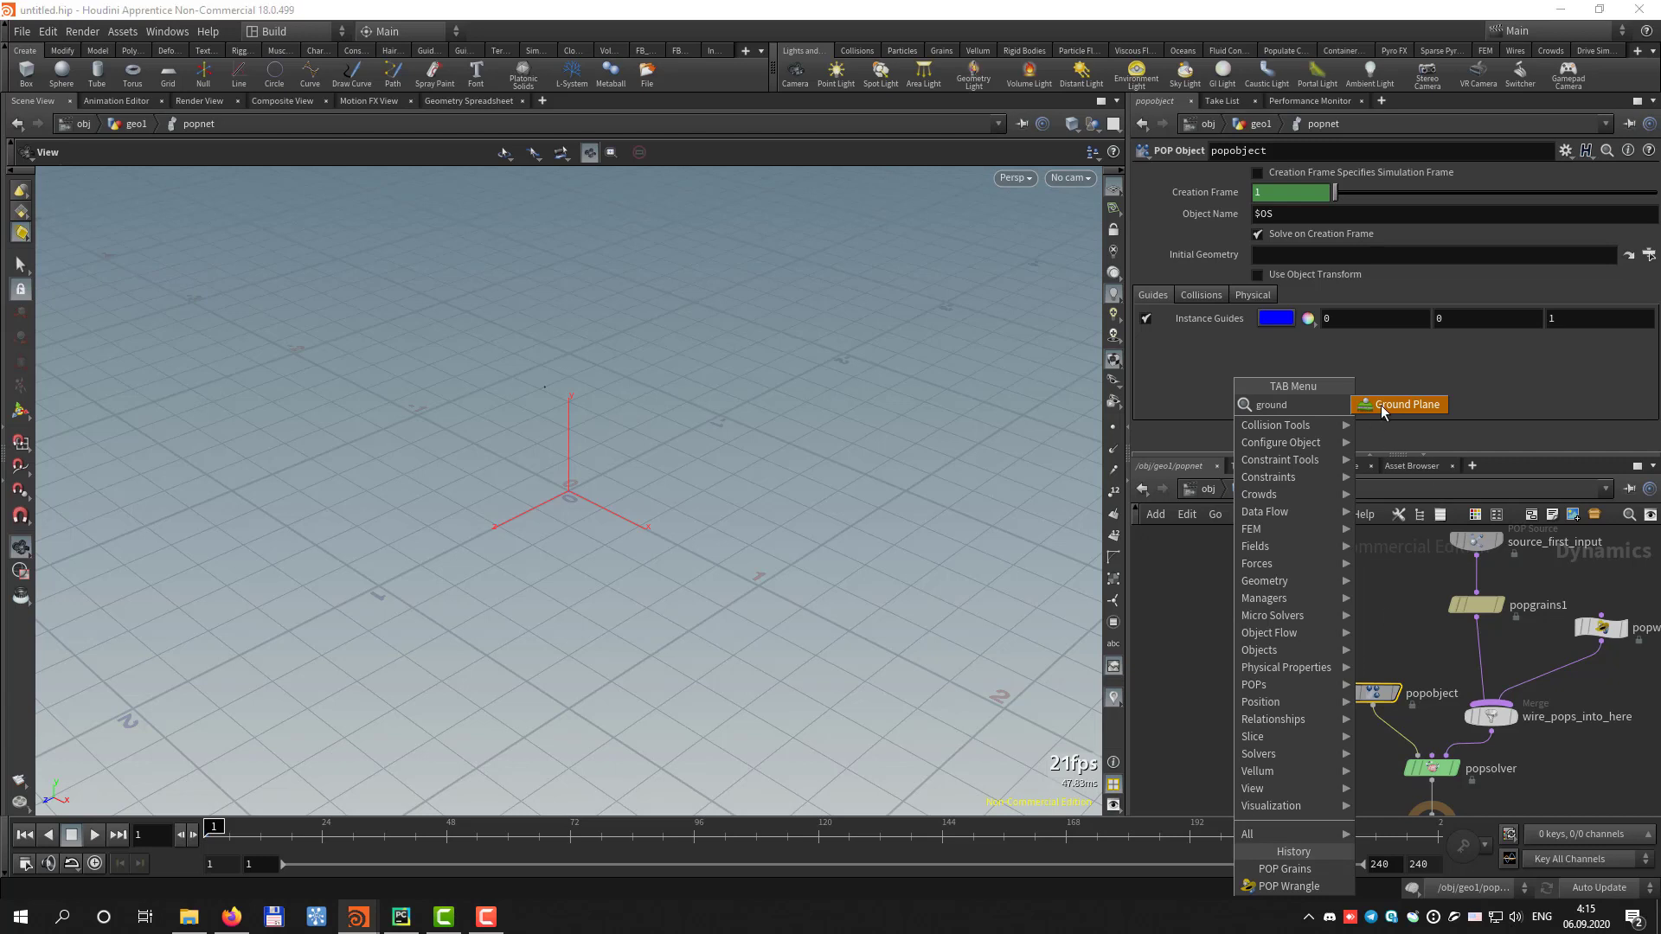
left_click(1381, 405)
left_click(1220, 688)
Step: Move the output node further below popsolver and pick a Gravity Force node
mouse_move(1330, 735)
middle_mouse_down()
mouse_move(1315, 561)
mouse_move(1328, 621)
middle_mouse_up()
left_click_drag(1429, 711, 1429, 797)
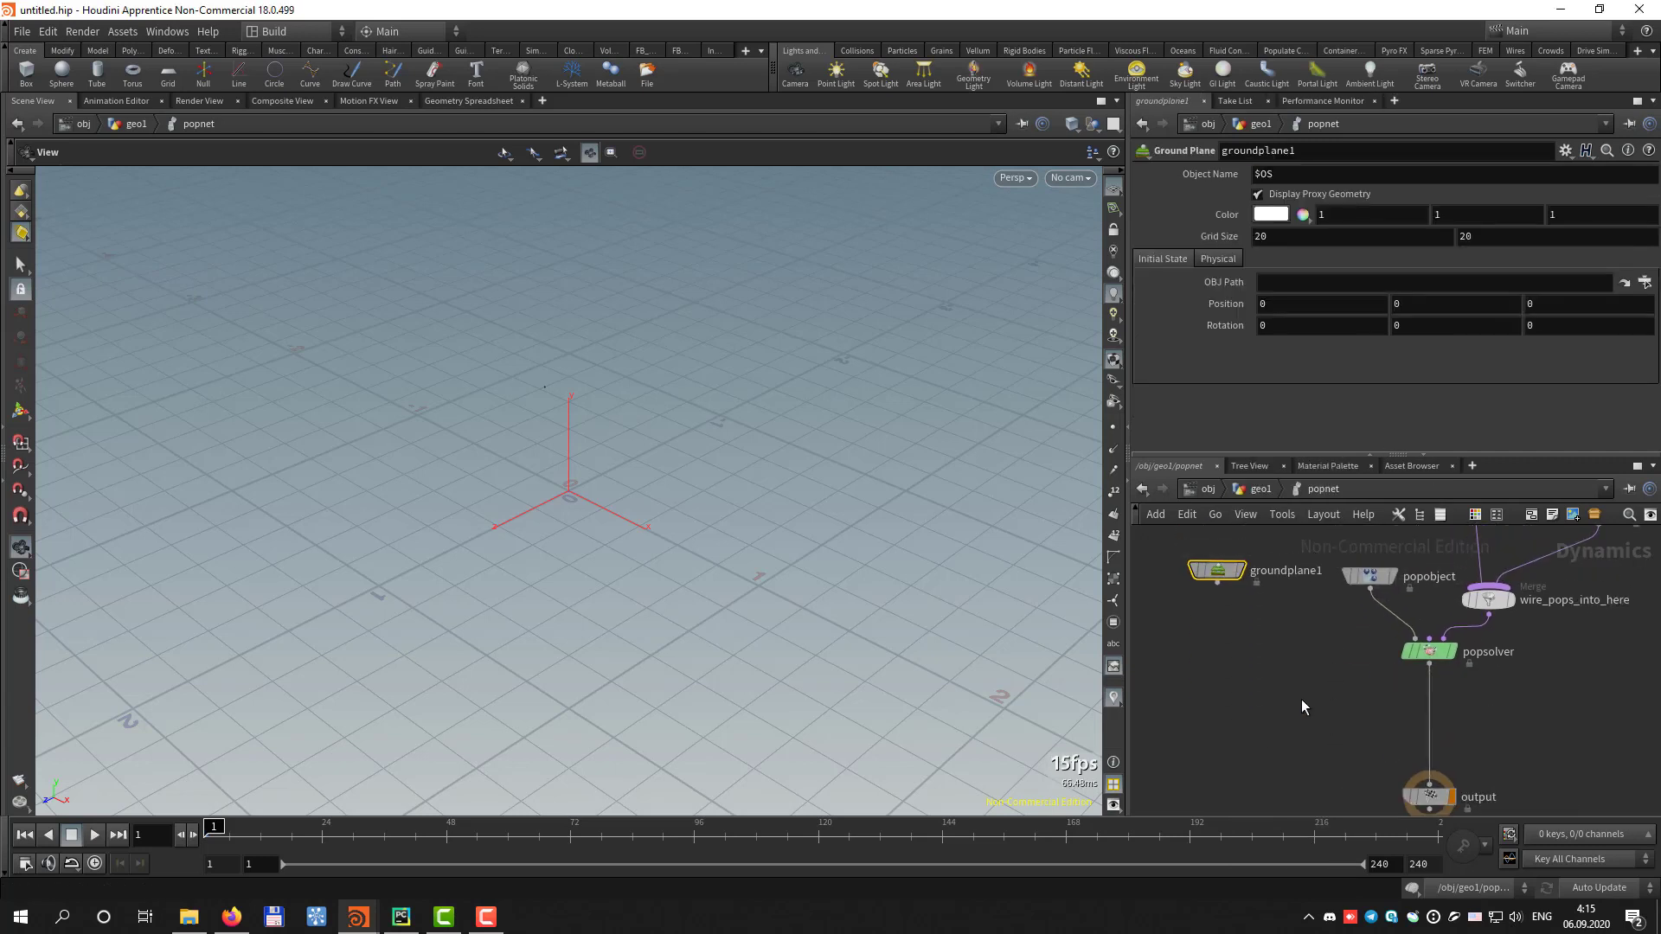
key("Tab")
type("gra")
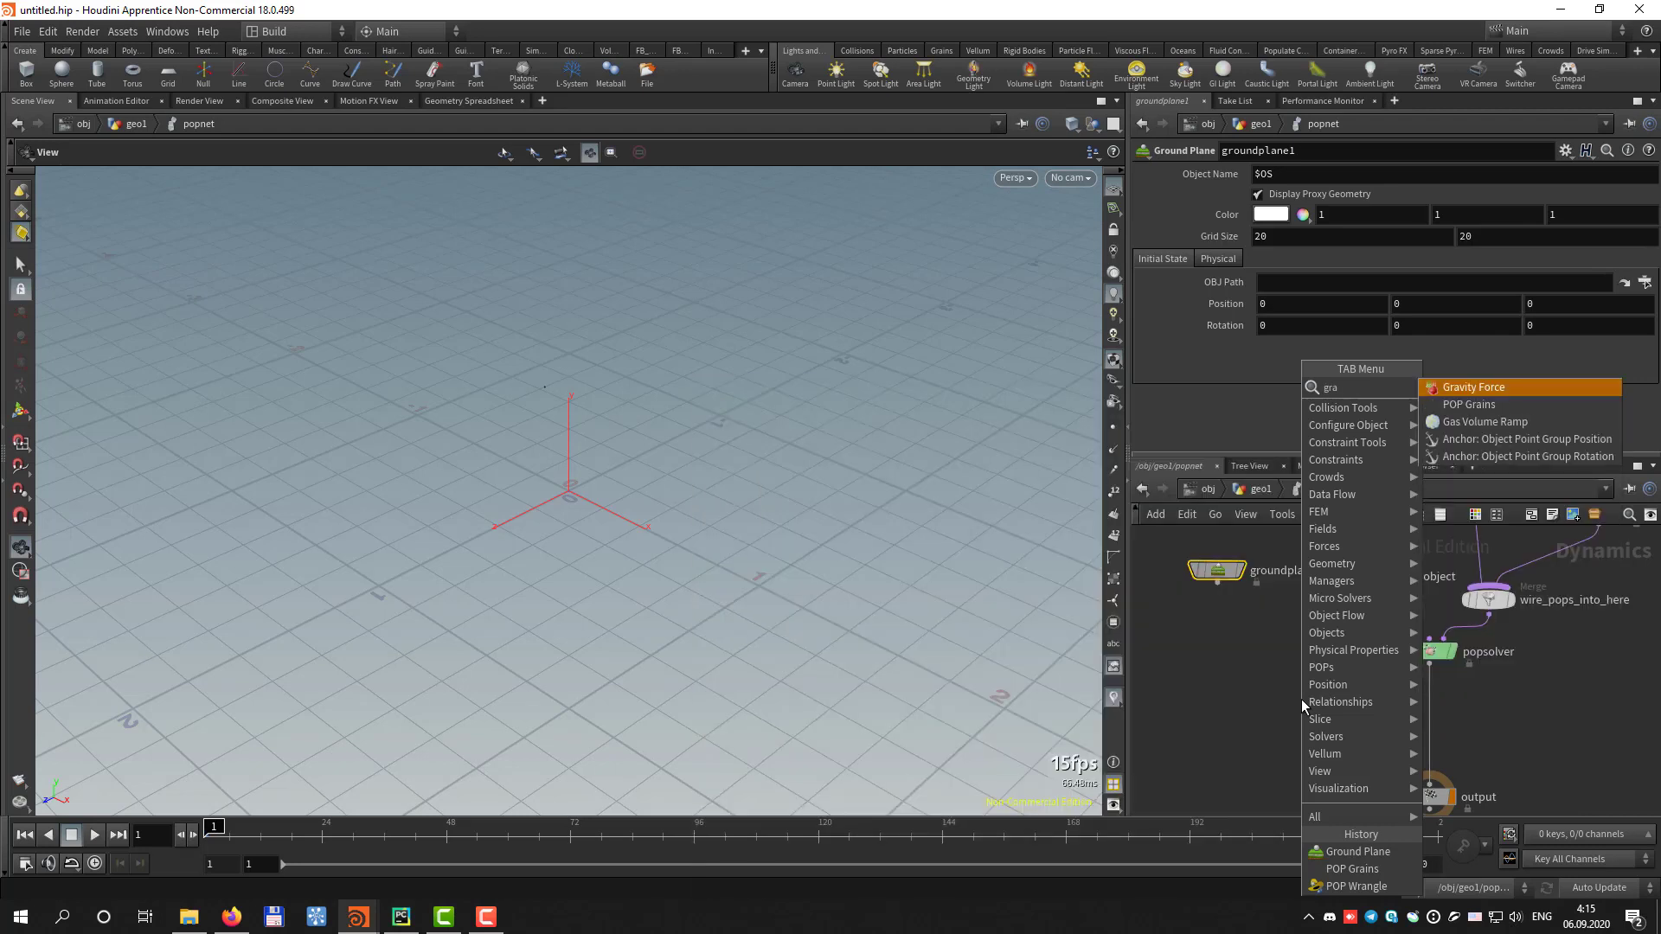
type("vi")
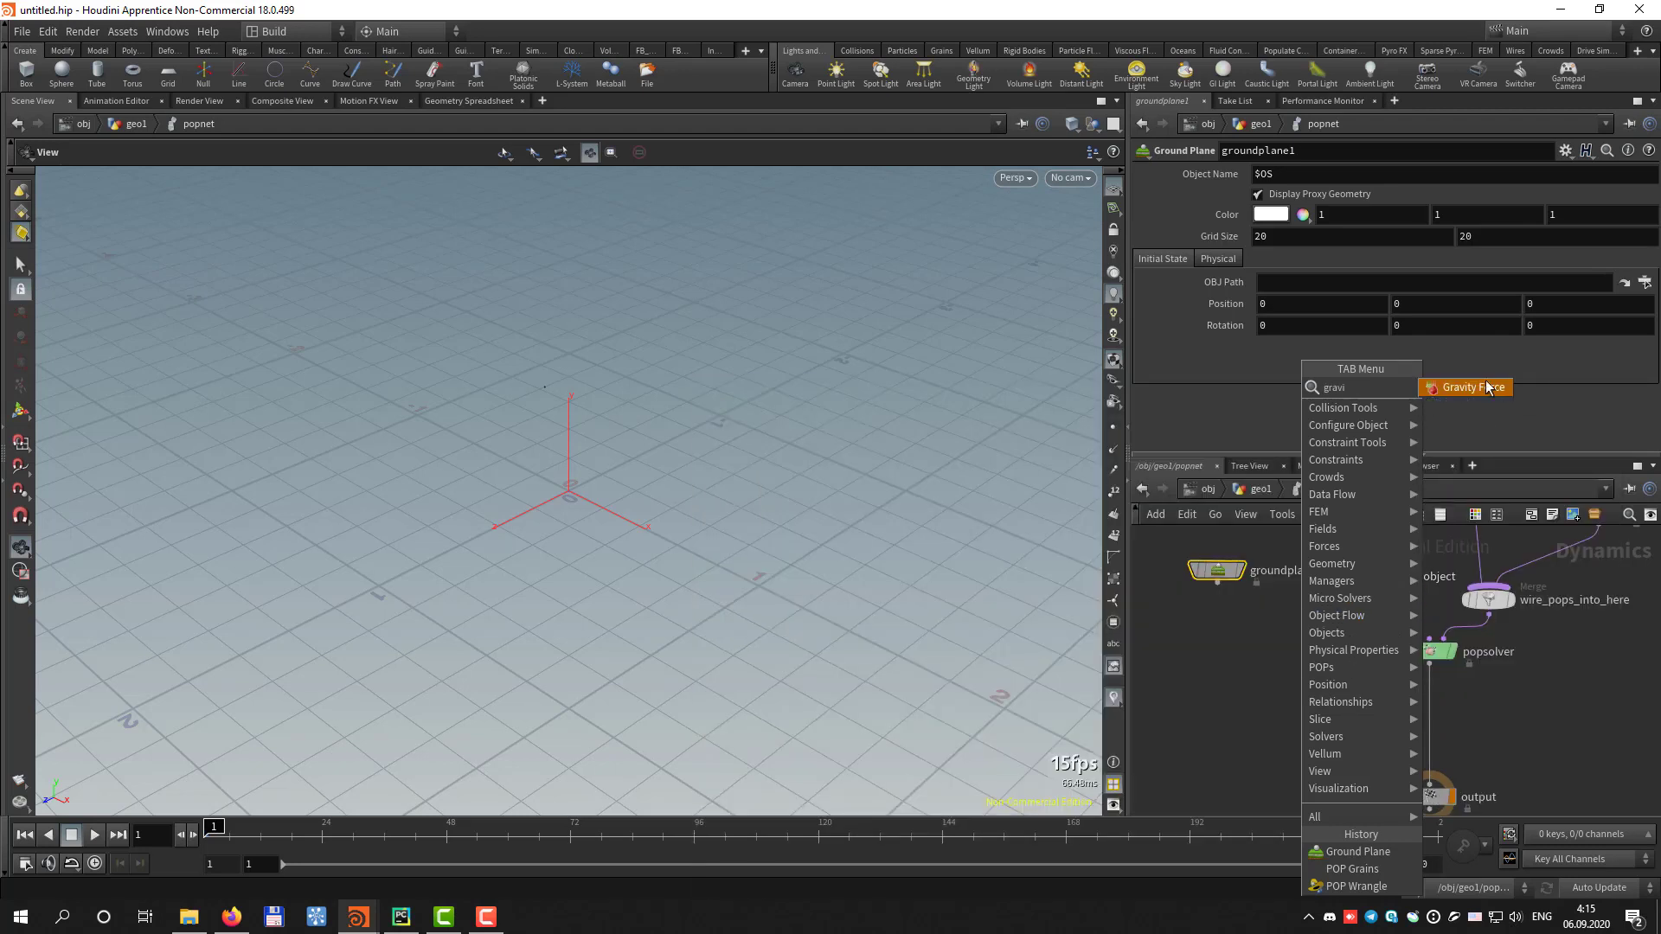
left_click(1488, 387)
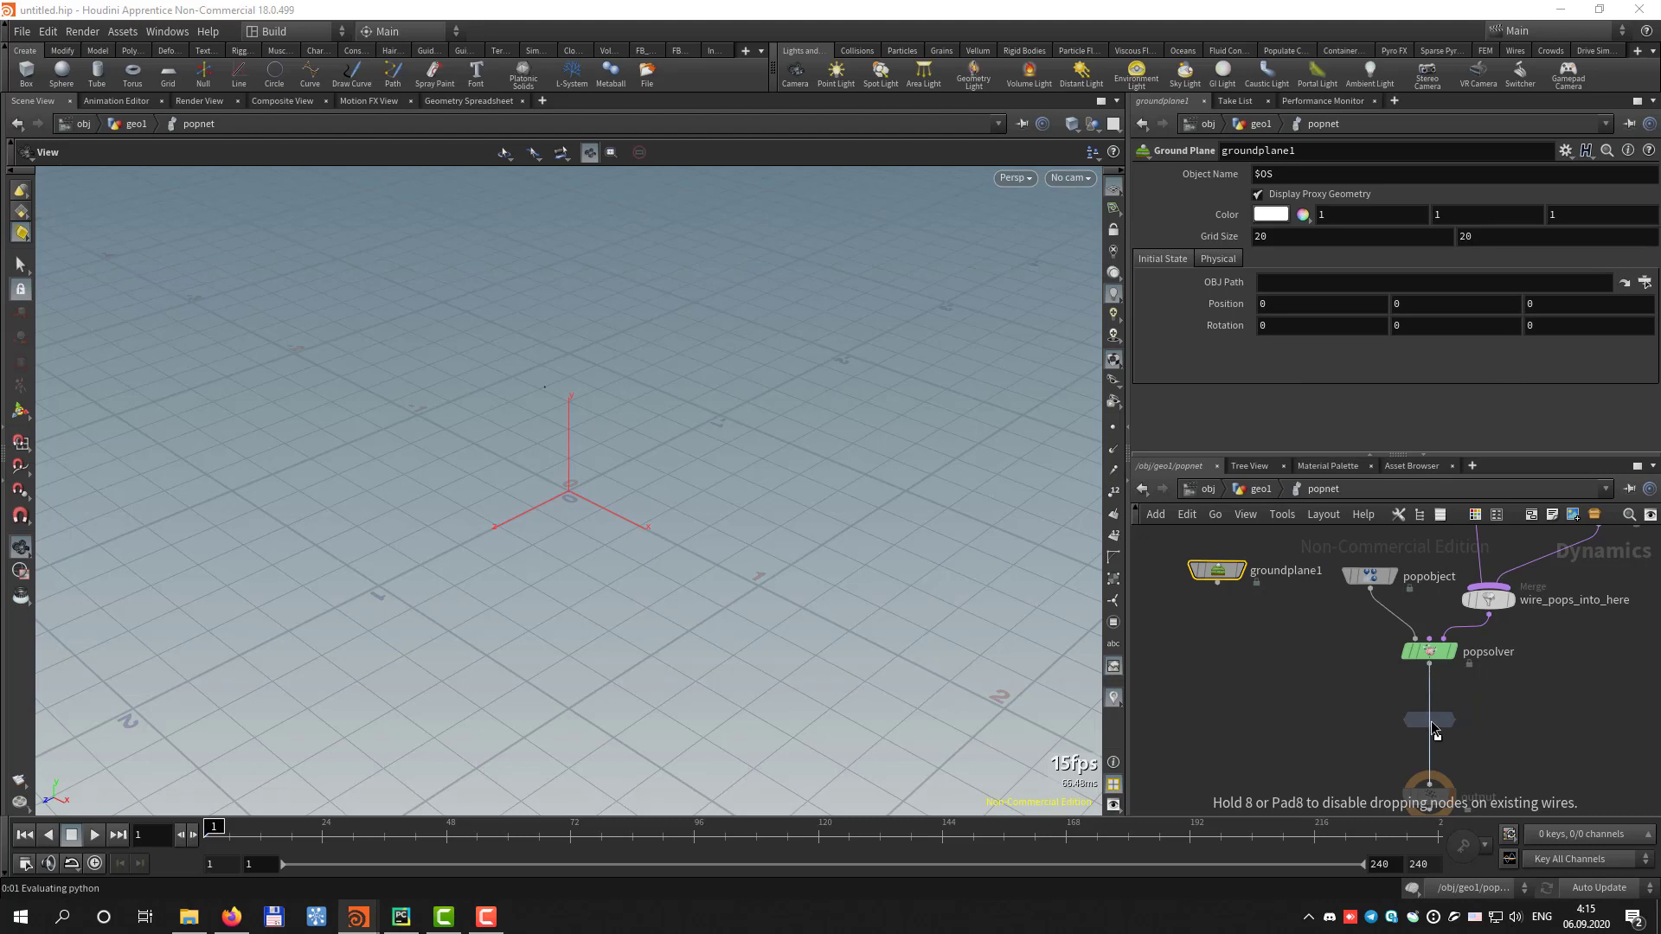
Step: Drop gravity1 onto the popsolver-to-output wire and add merge1 beside it
left_click(1434, 730)
key("Tab")
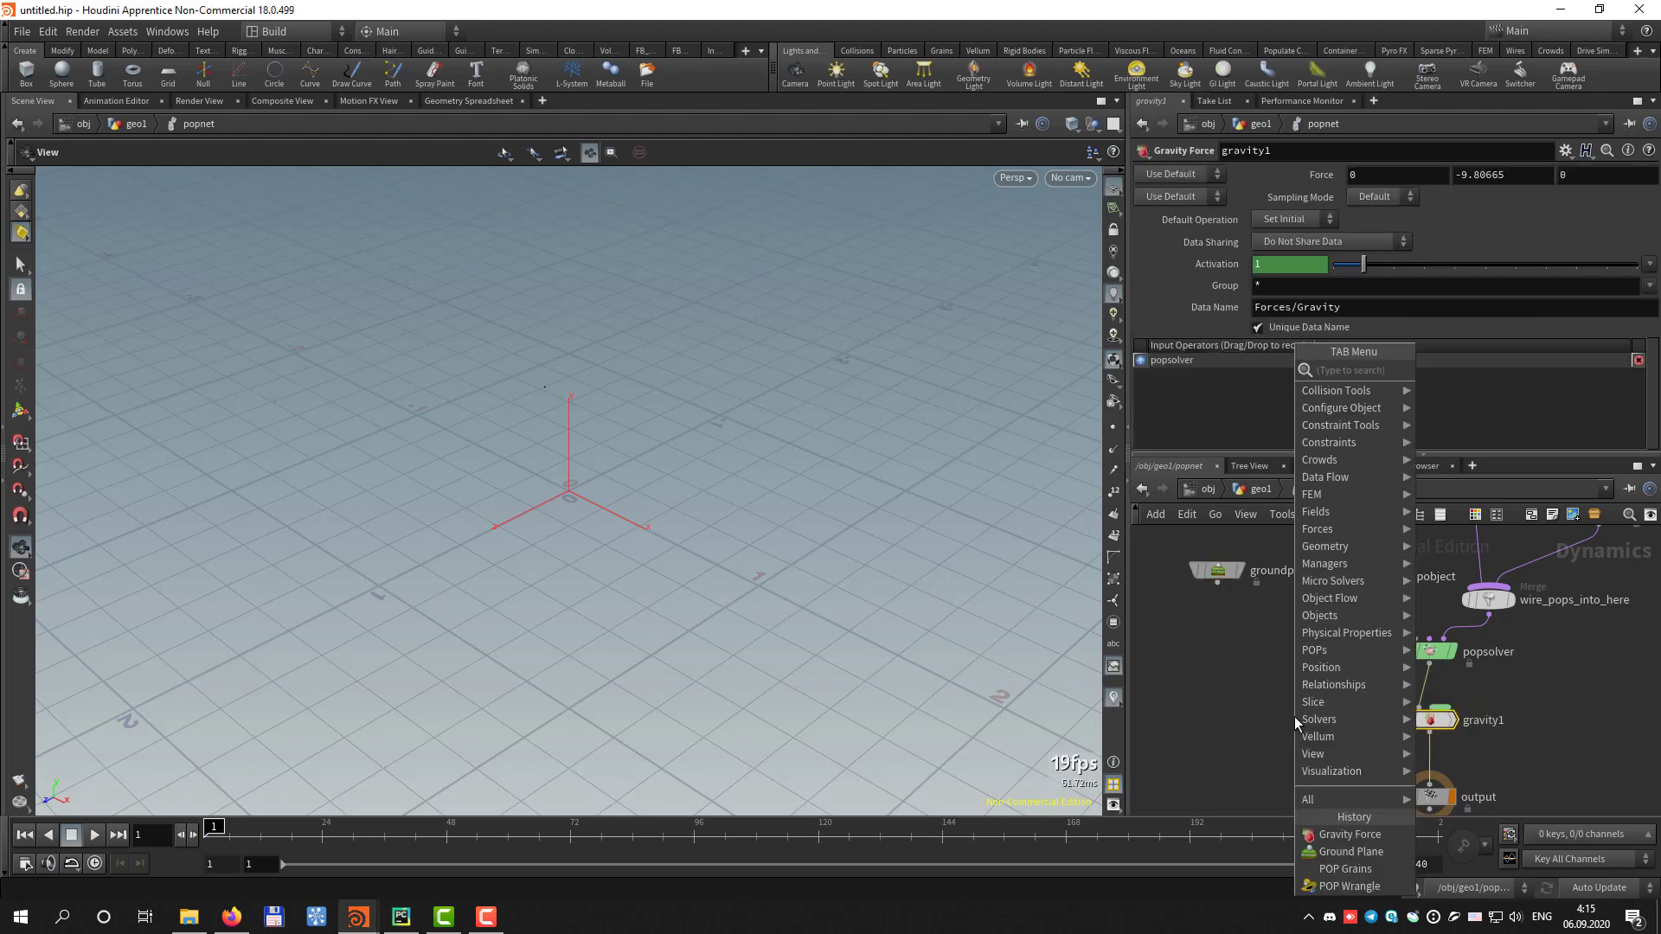
type("merge")
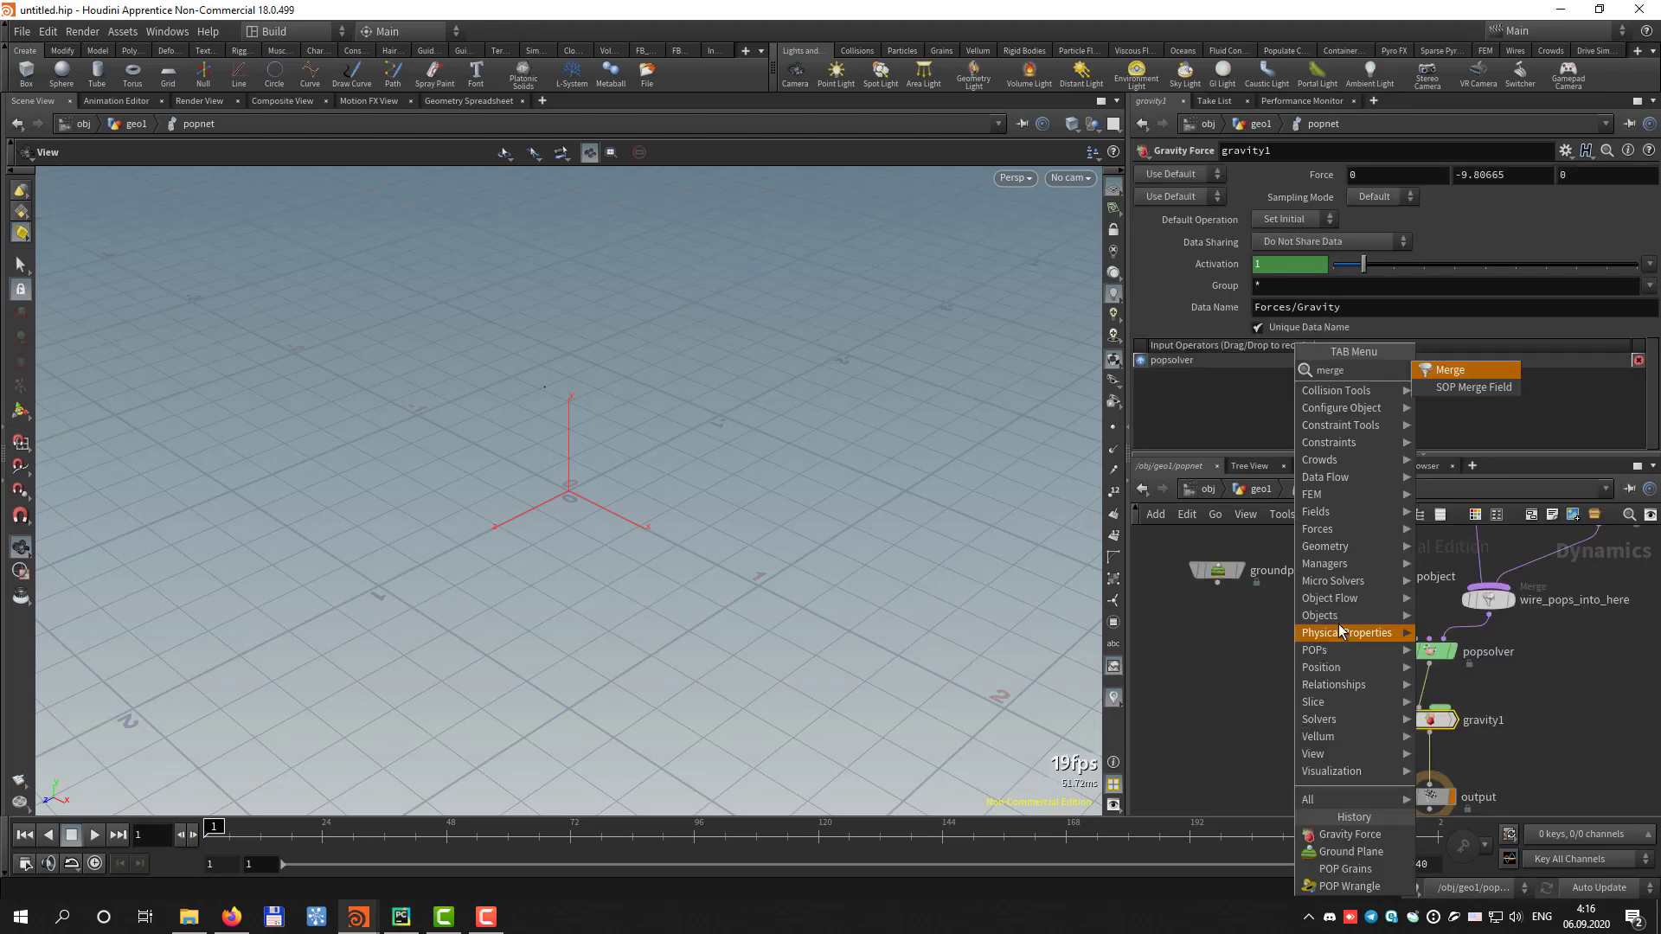
key("Return")
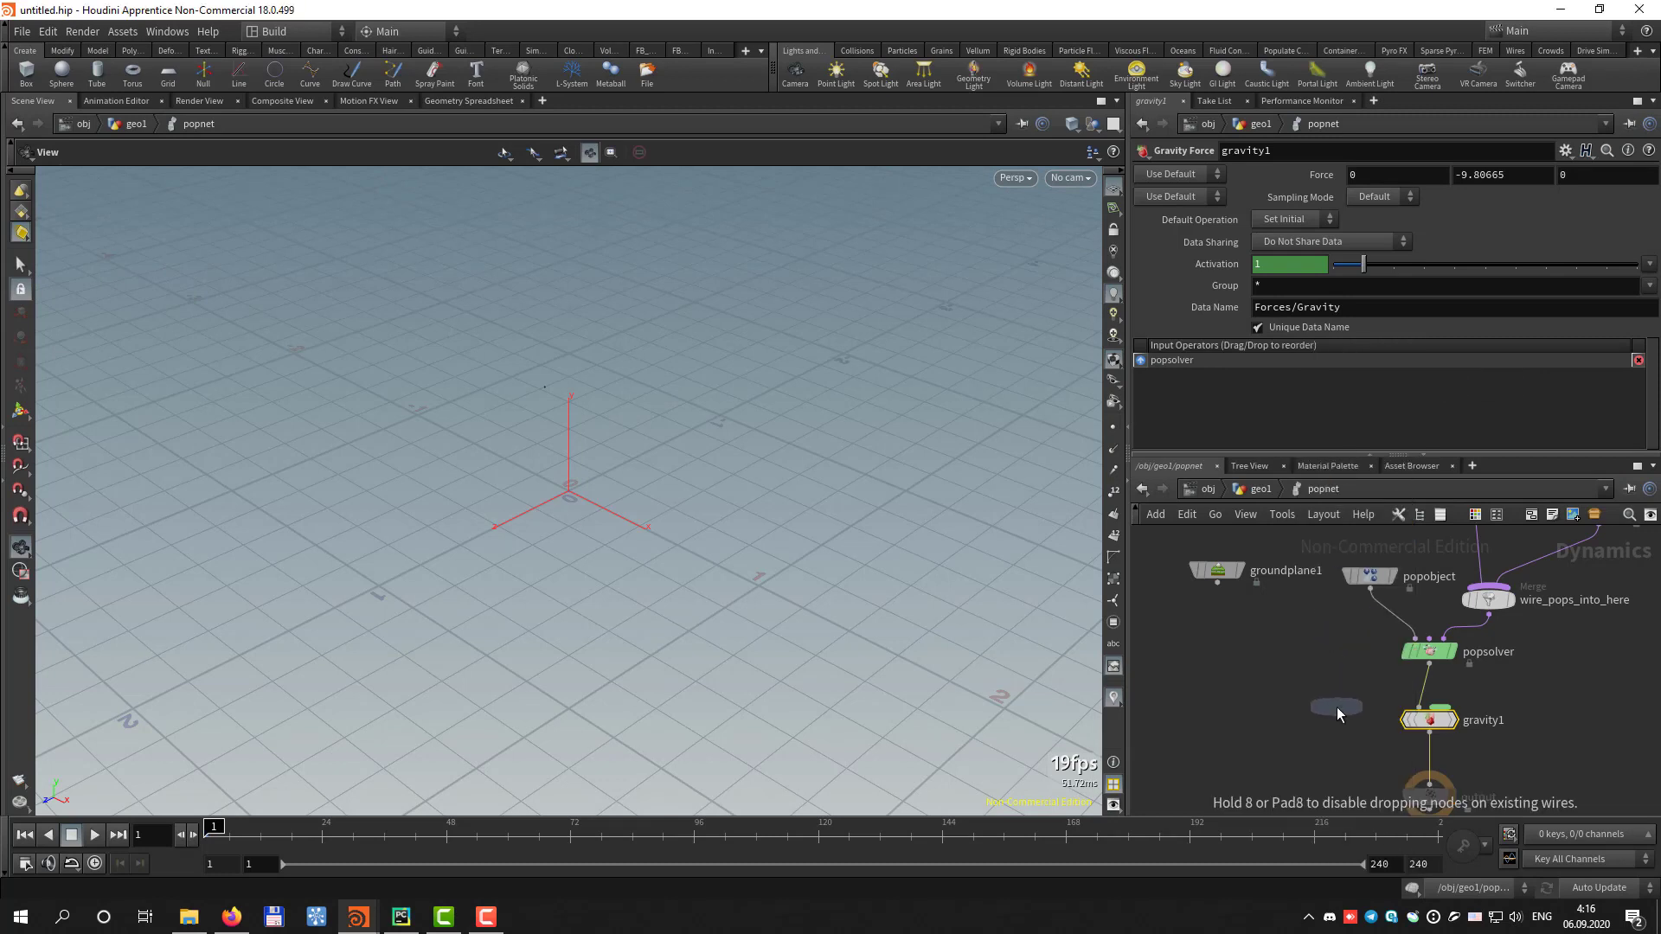
left_click(1337, 707)
Step: Wire popsolver and groundplane1 into merge1, then return to the geo1 level
left_click_drag(1433, 671, 1385, 688)
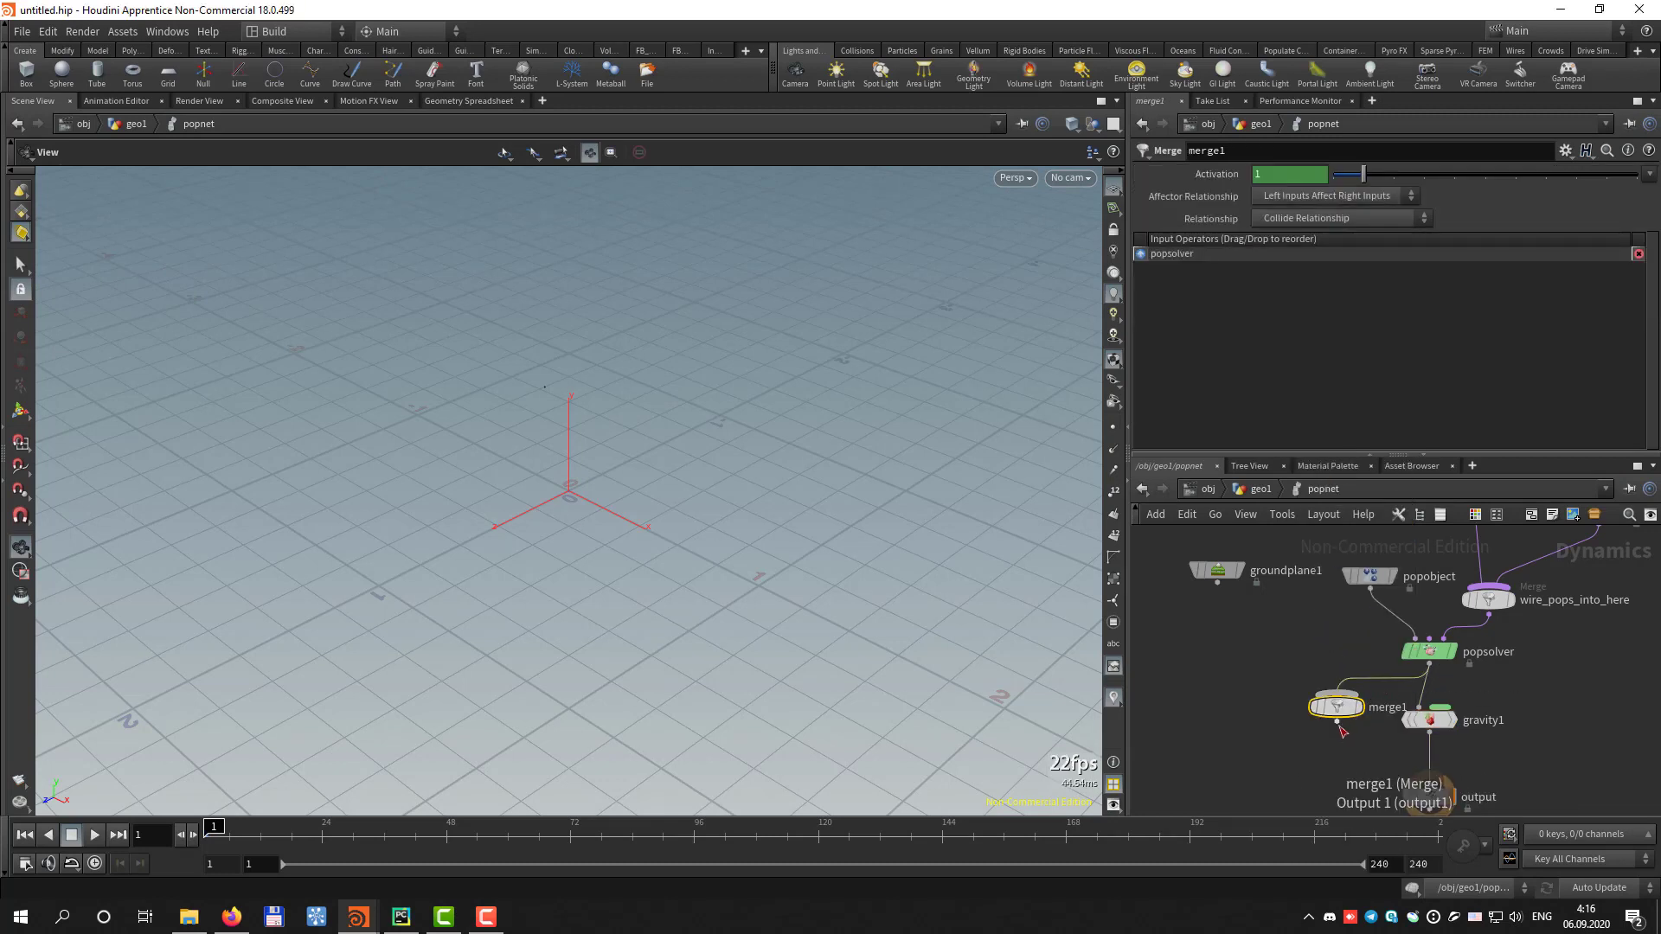
left_click(1338, 721)
left_click(1218, 585)
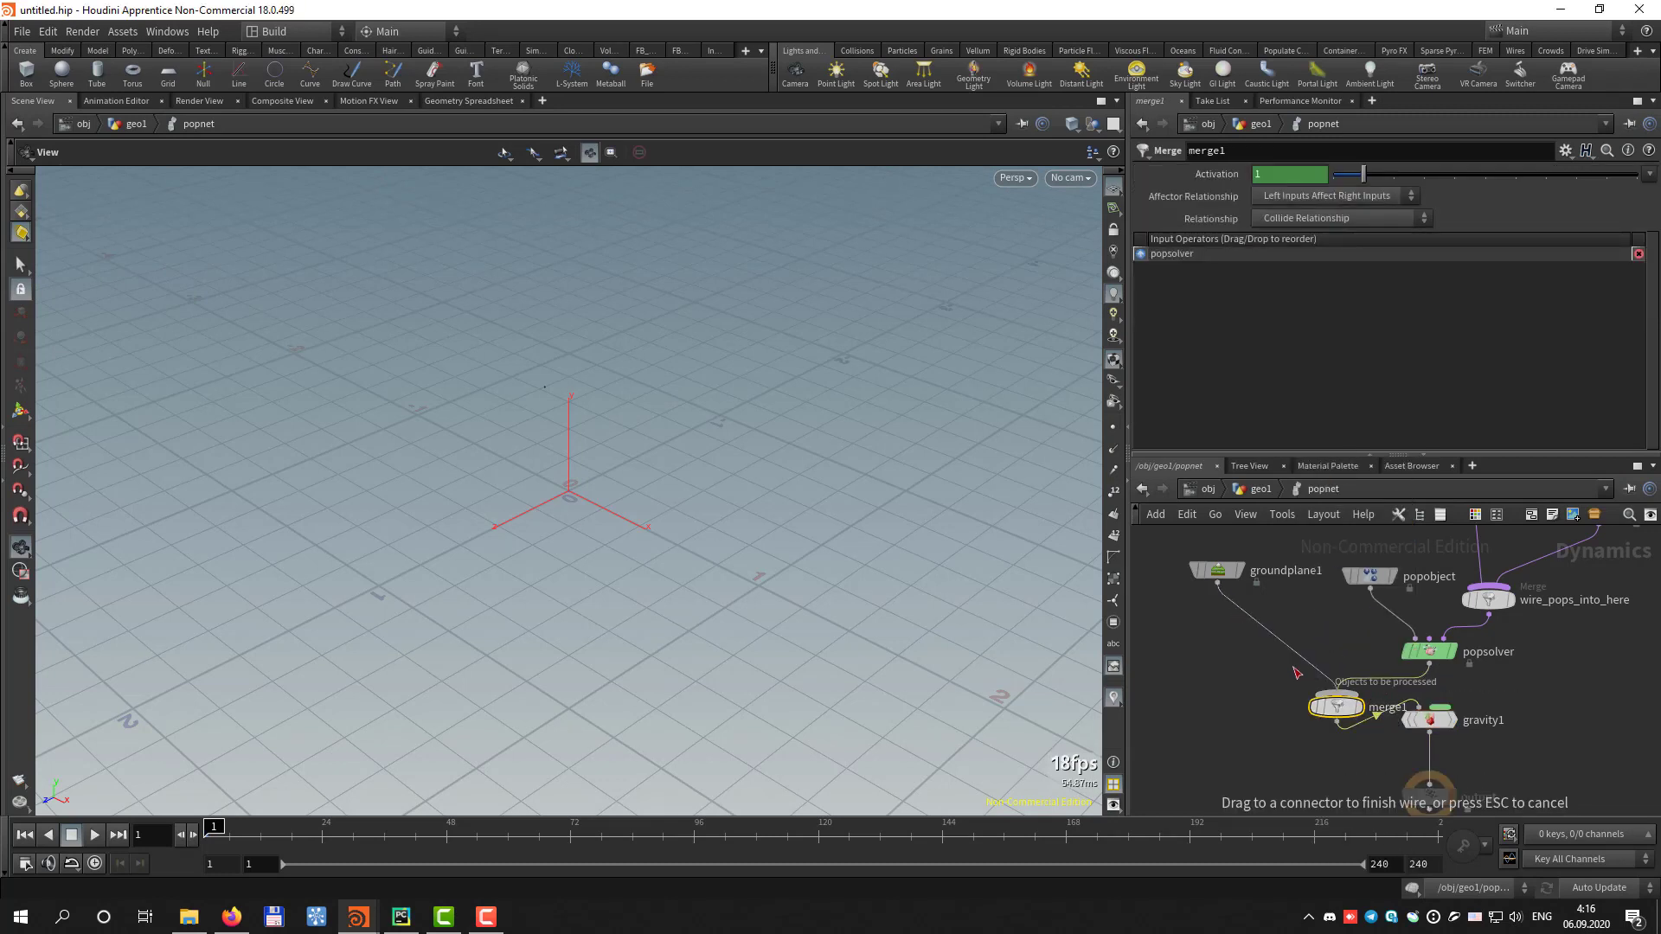
left_click_drag(1216, 571, 1206, 577)
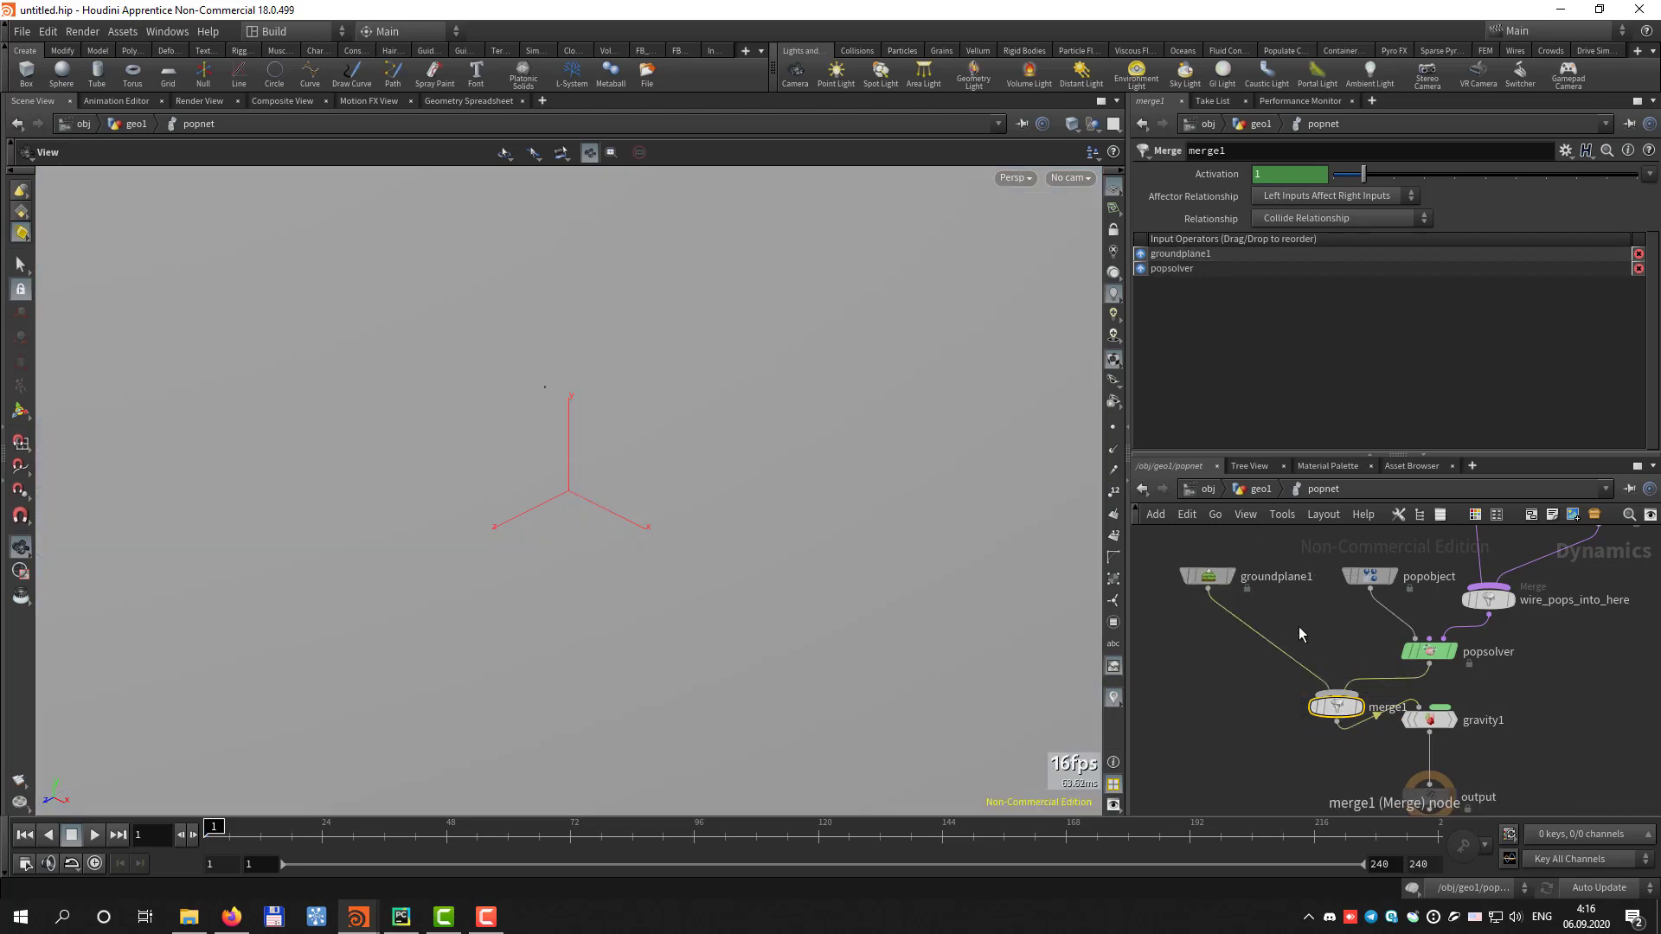
left_click(1259, 490)
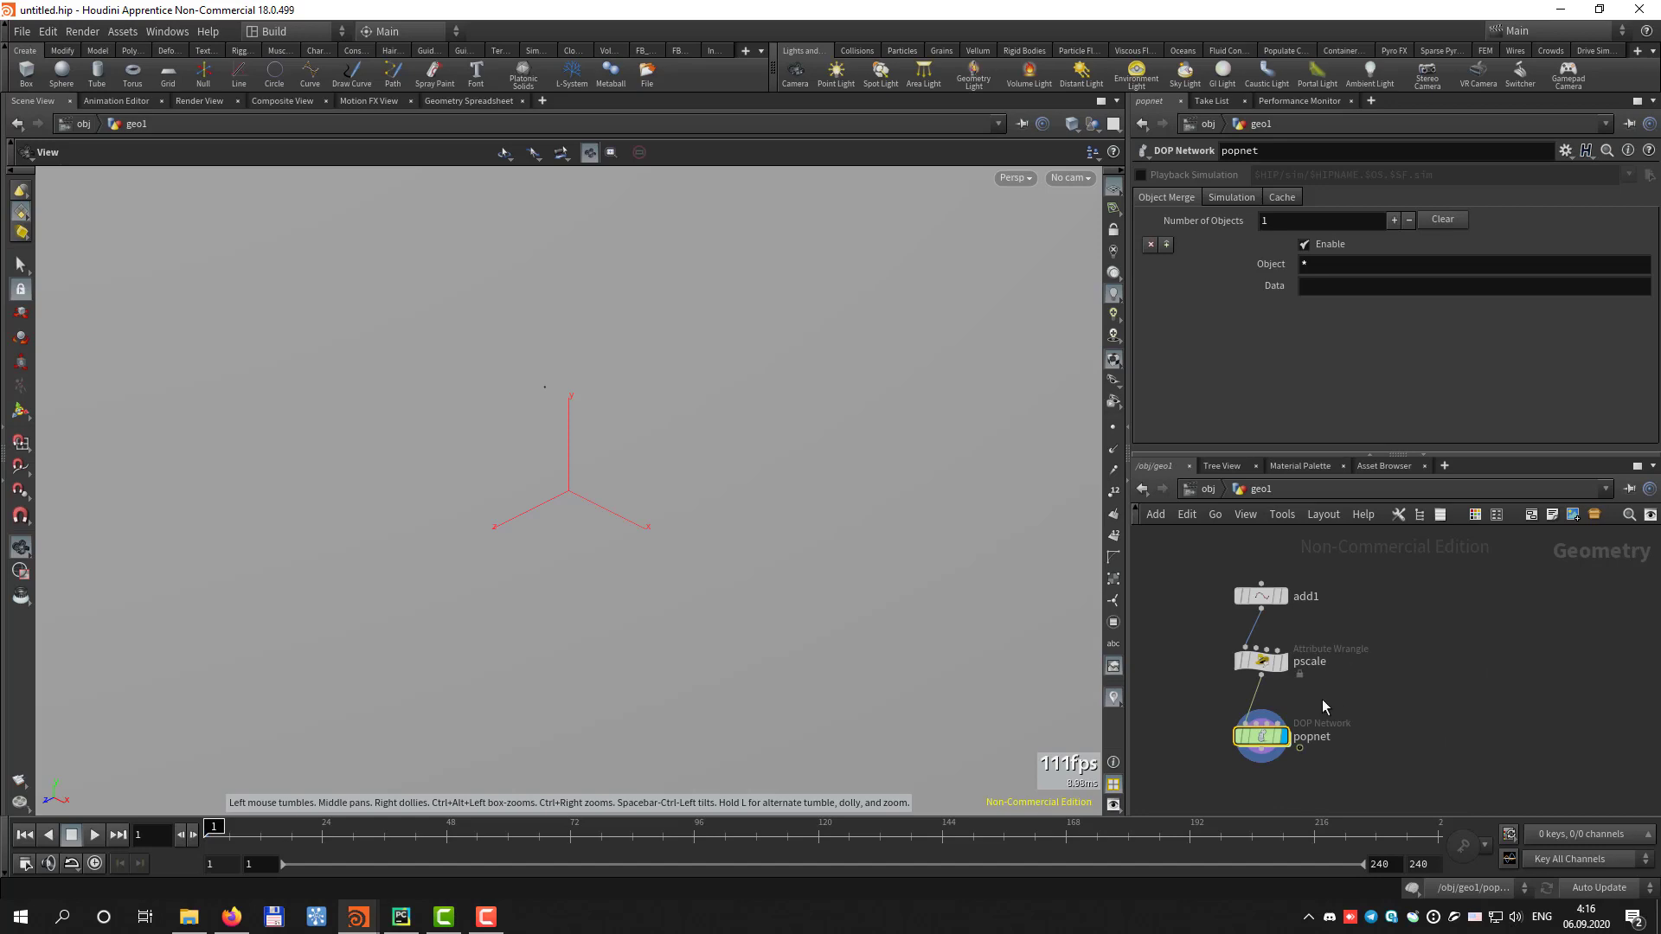
Step: Add a box1 Box node in geo1 and wire it into popnet's input
key("Tab")
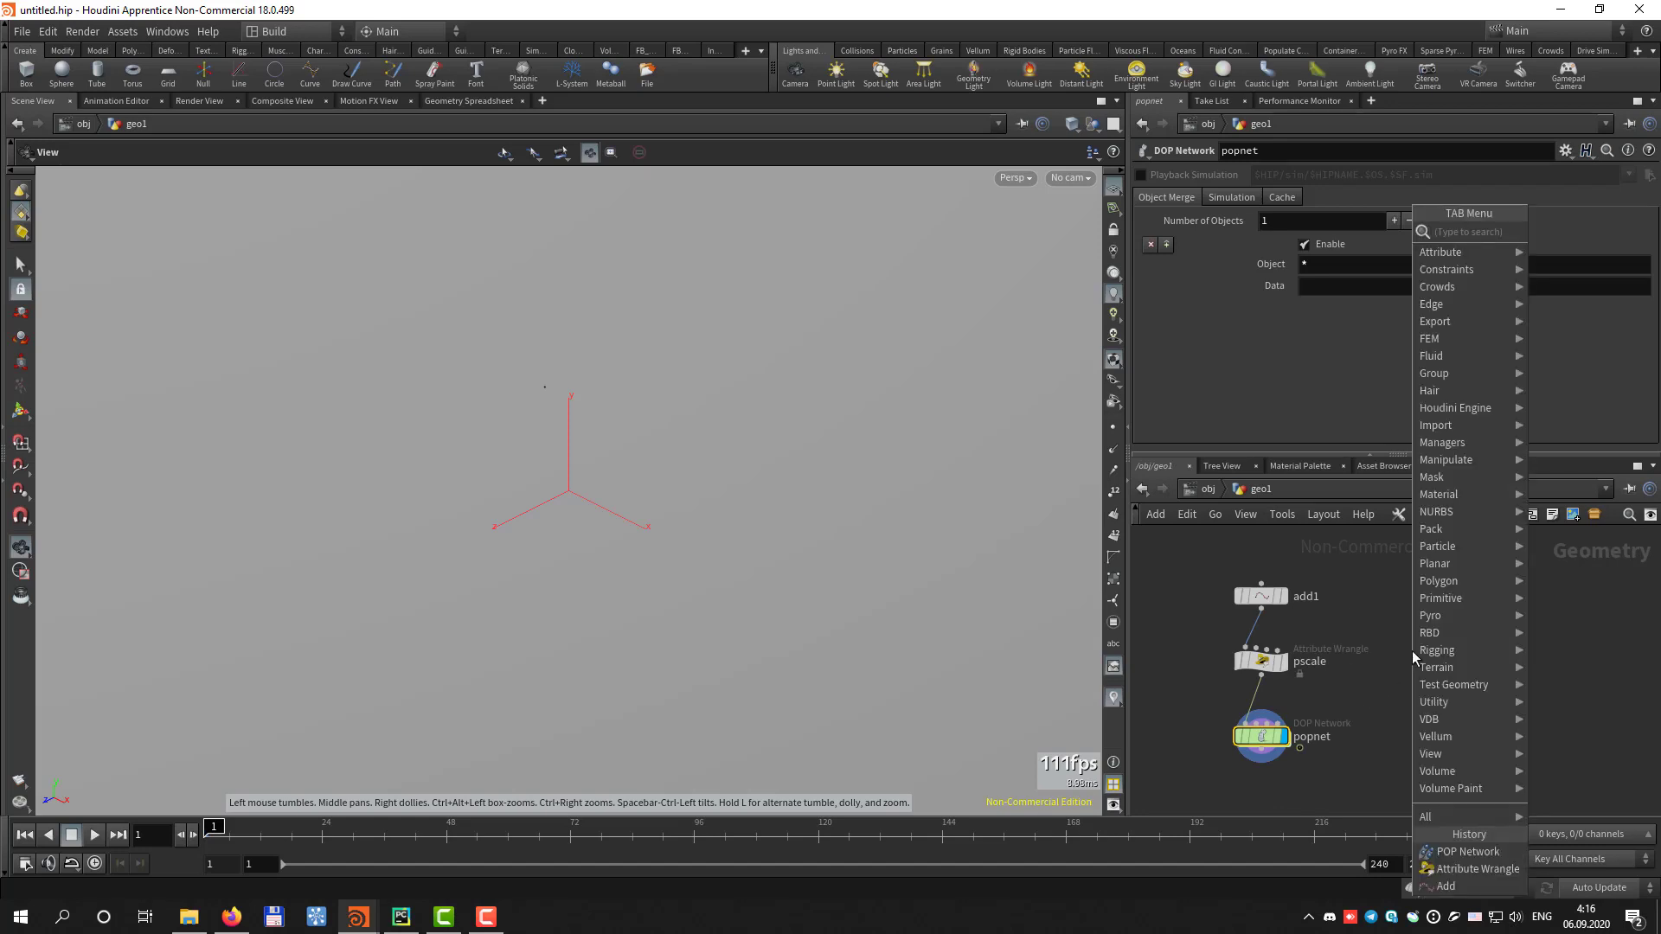
type("box")
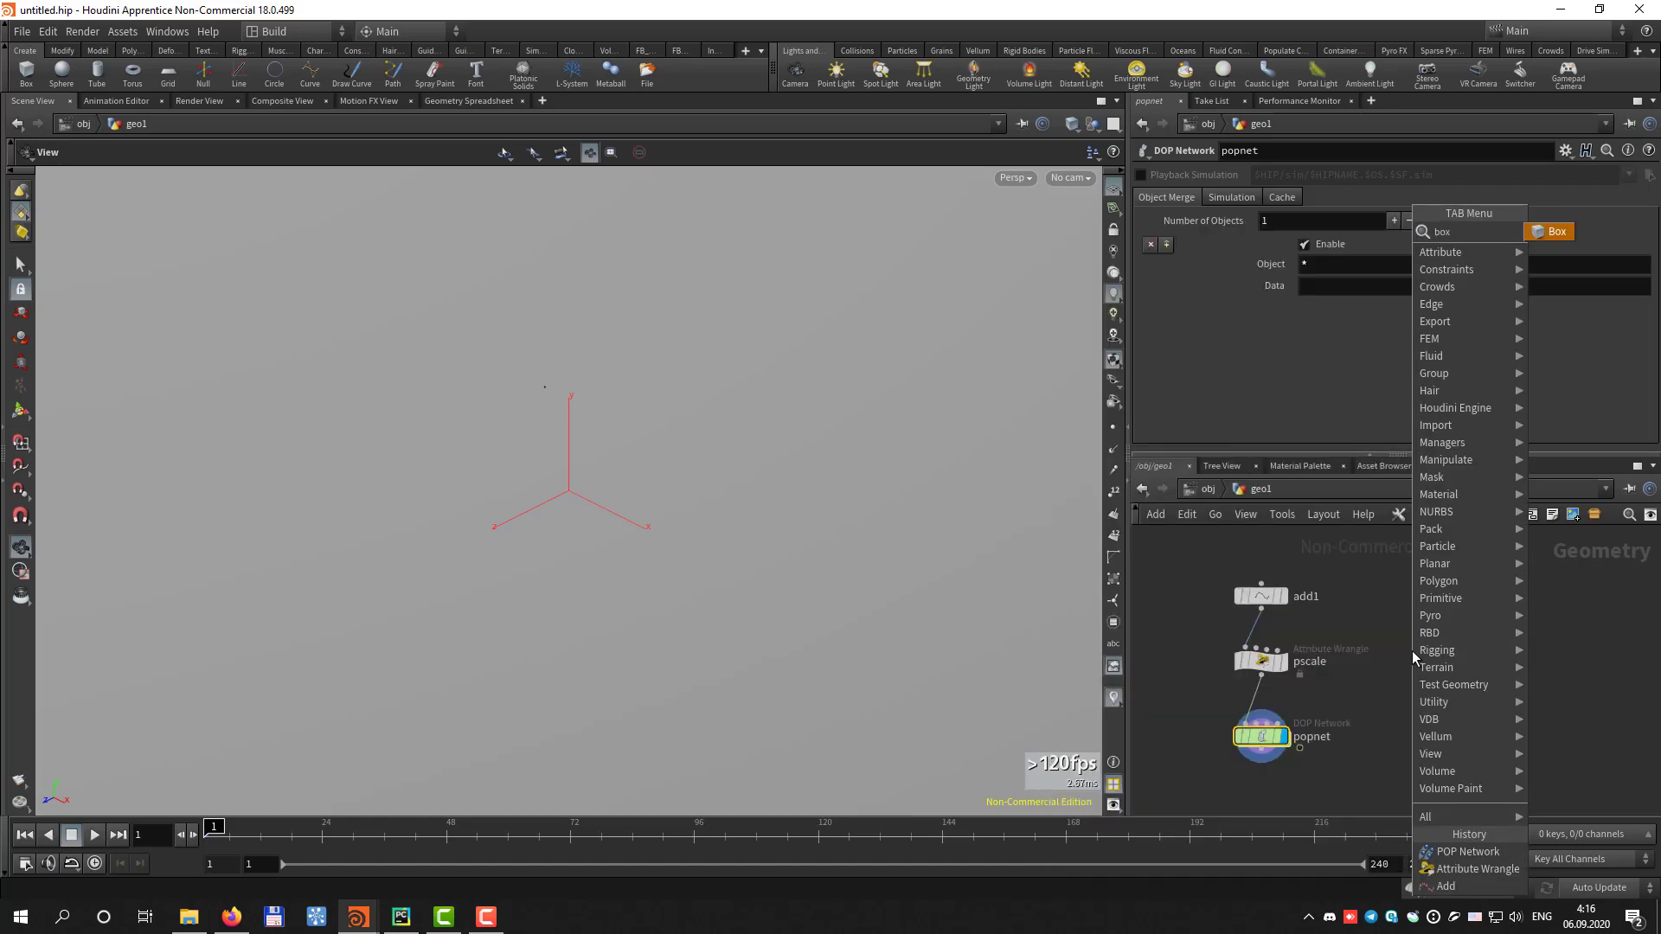
key("Return")
left_click(1406, 666)
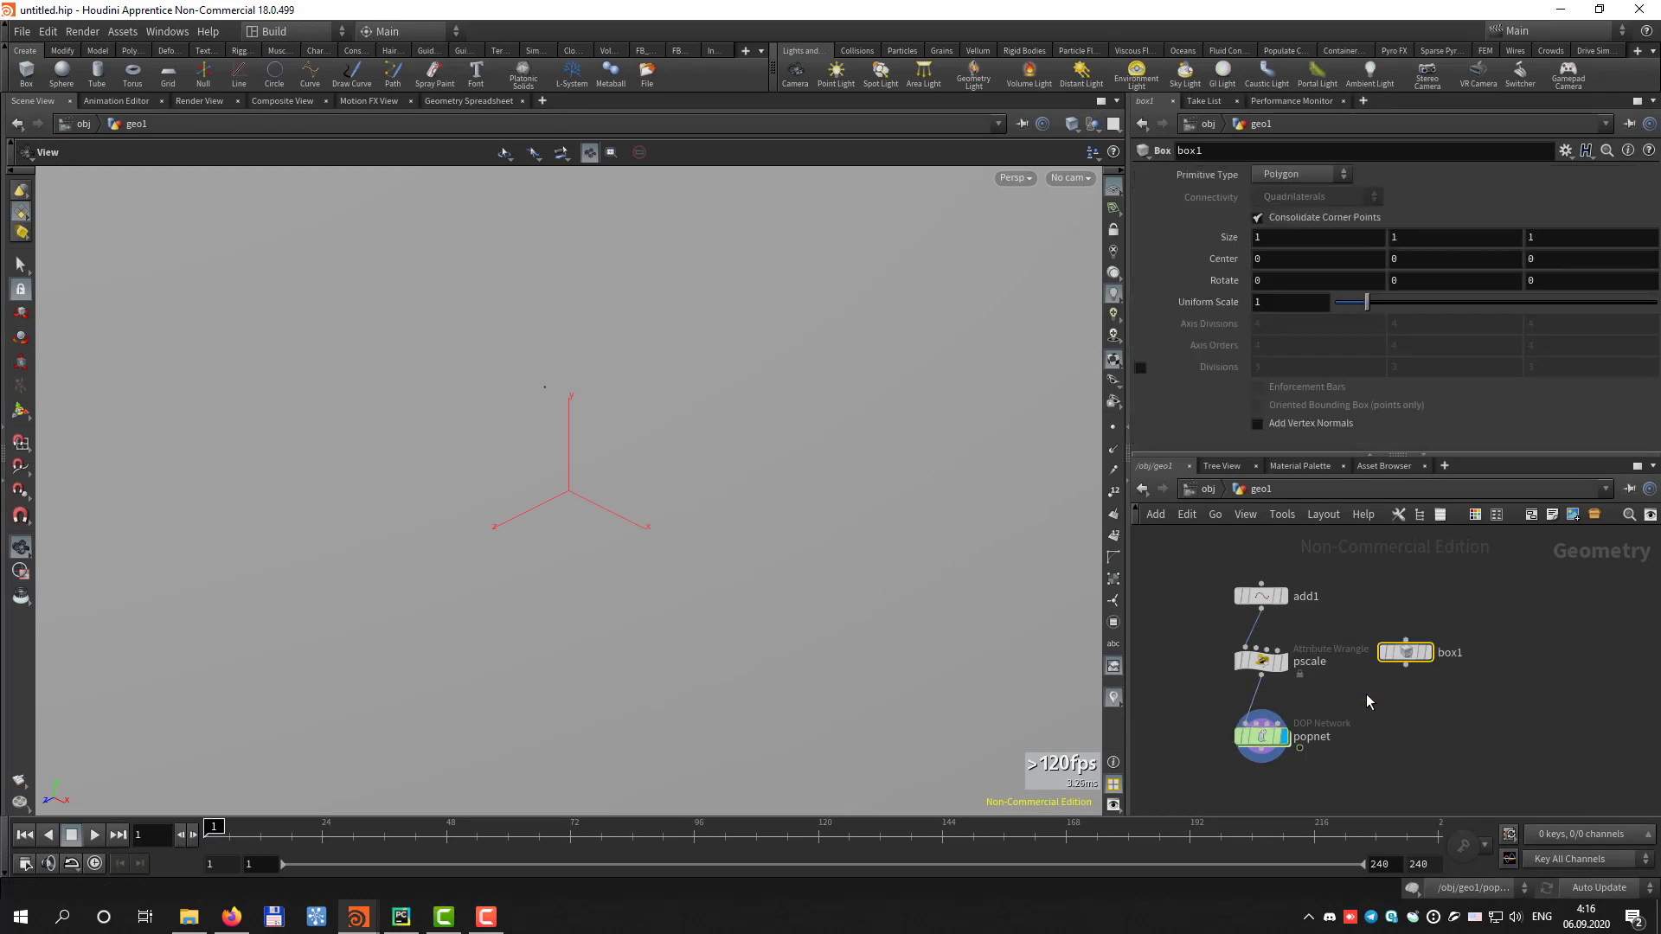
left_click_drag(1406, 664, 1252, 718)
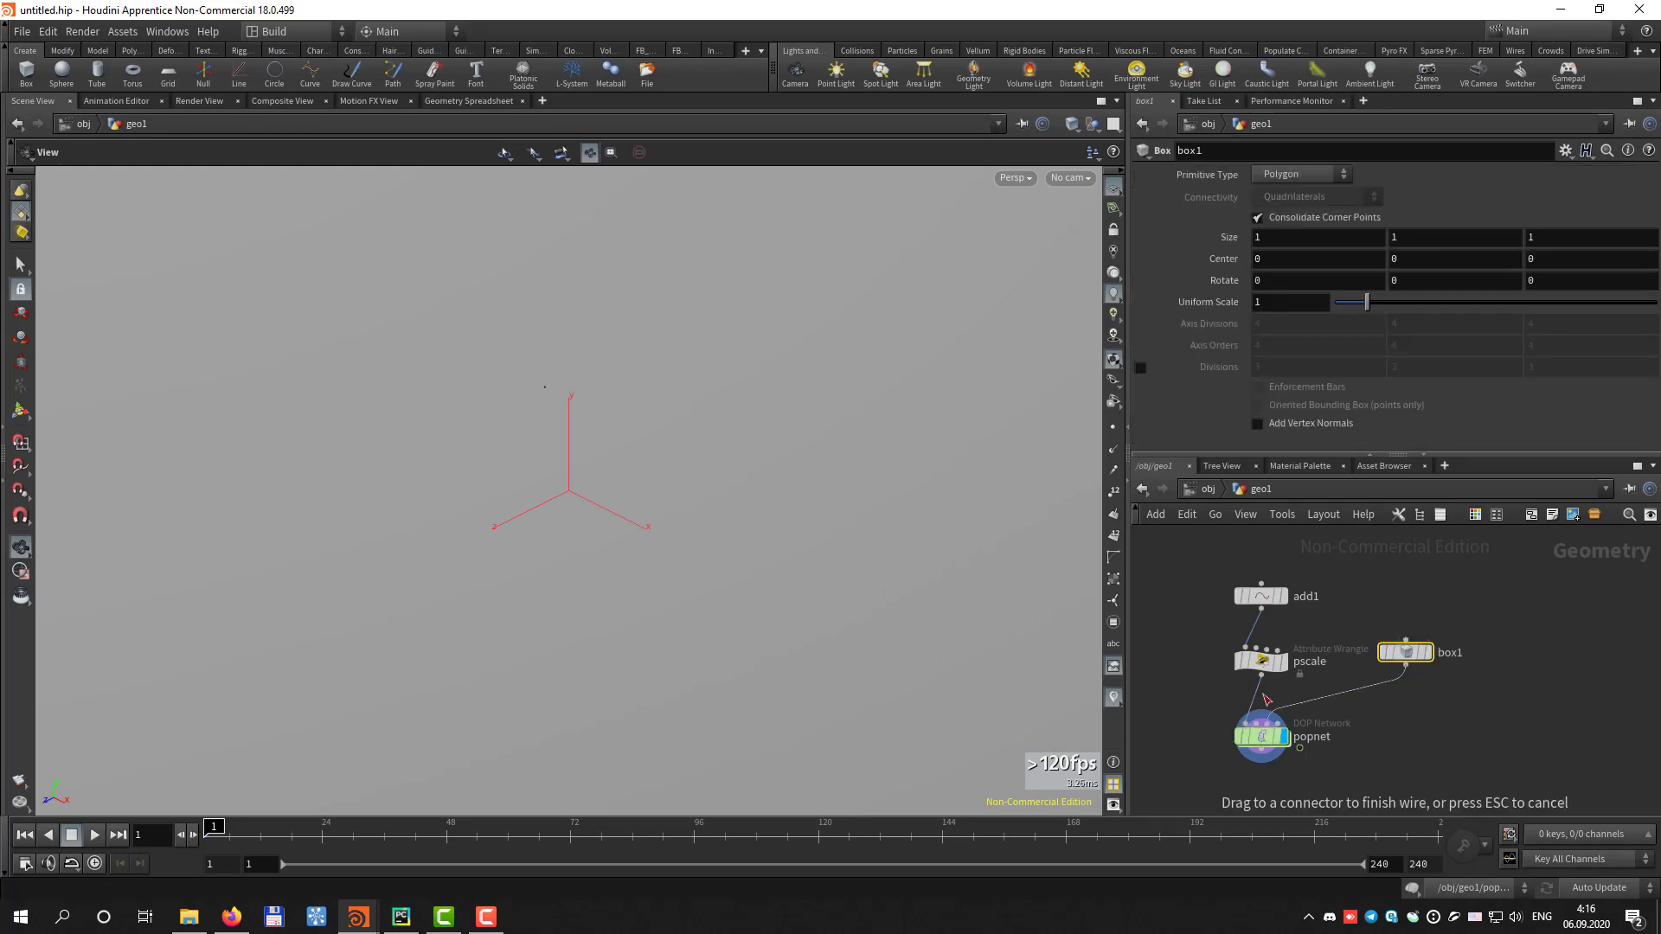
left_click(1253, 718)
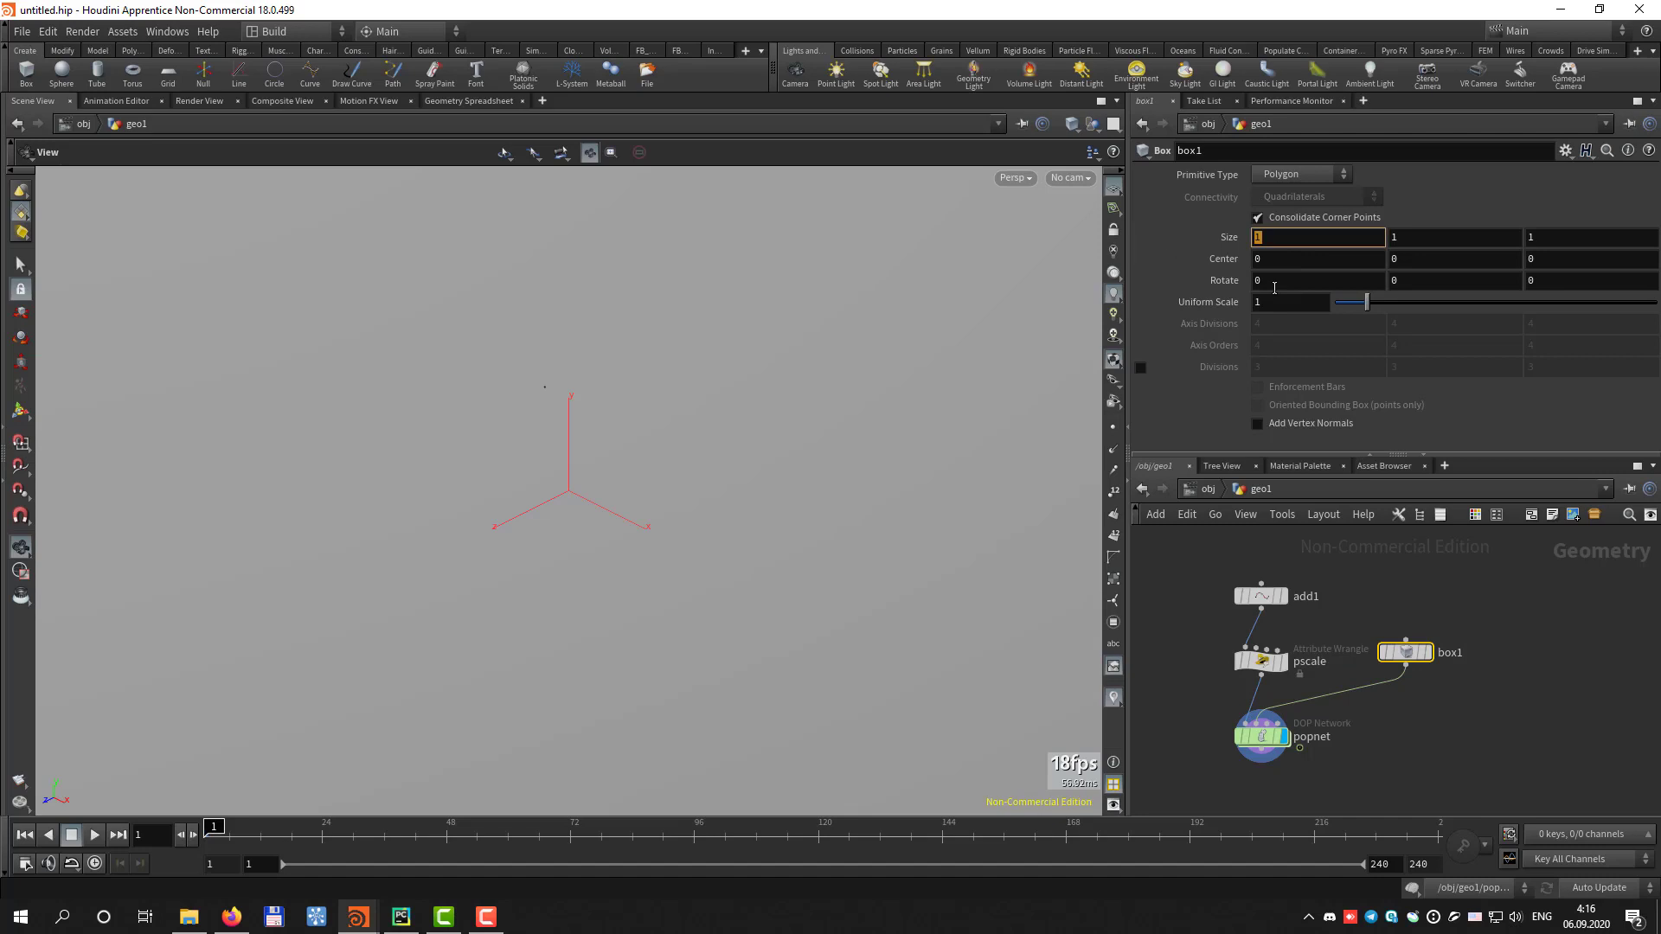
Step: Set box1's size to 1.03, 0.38, 1 and its X center to 0.018
type("1.03")
key("Tab")
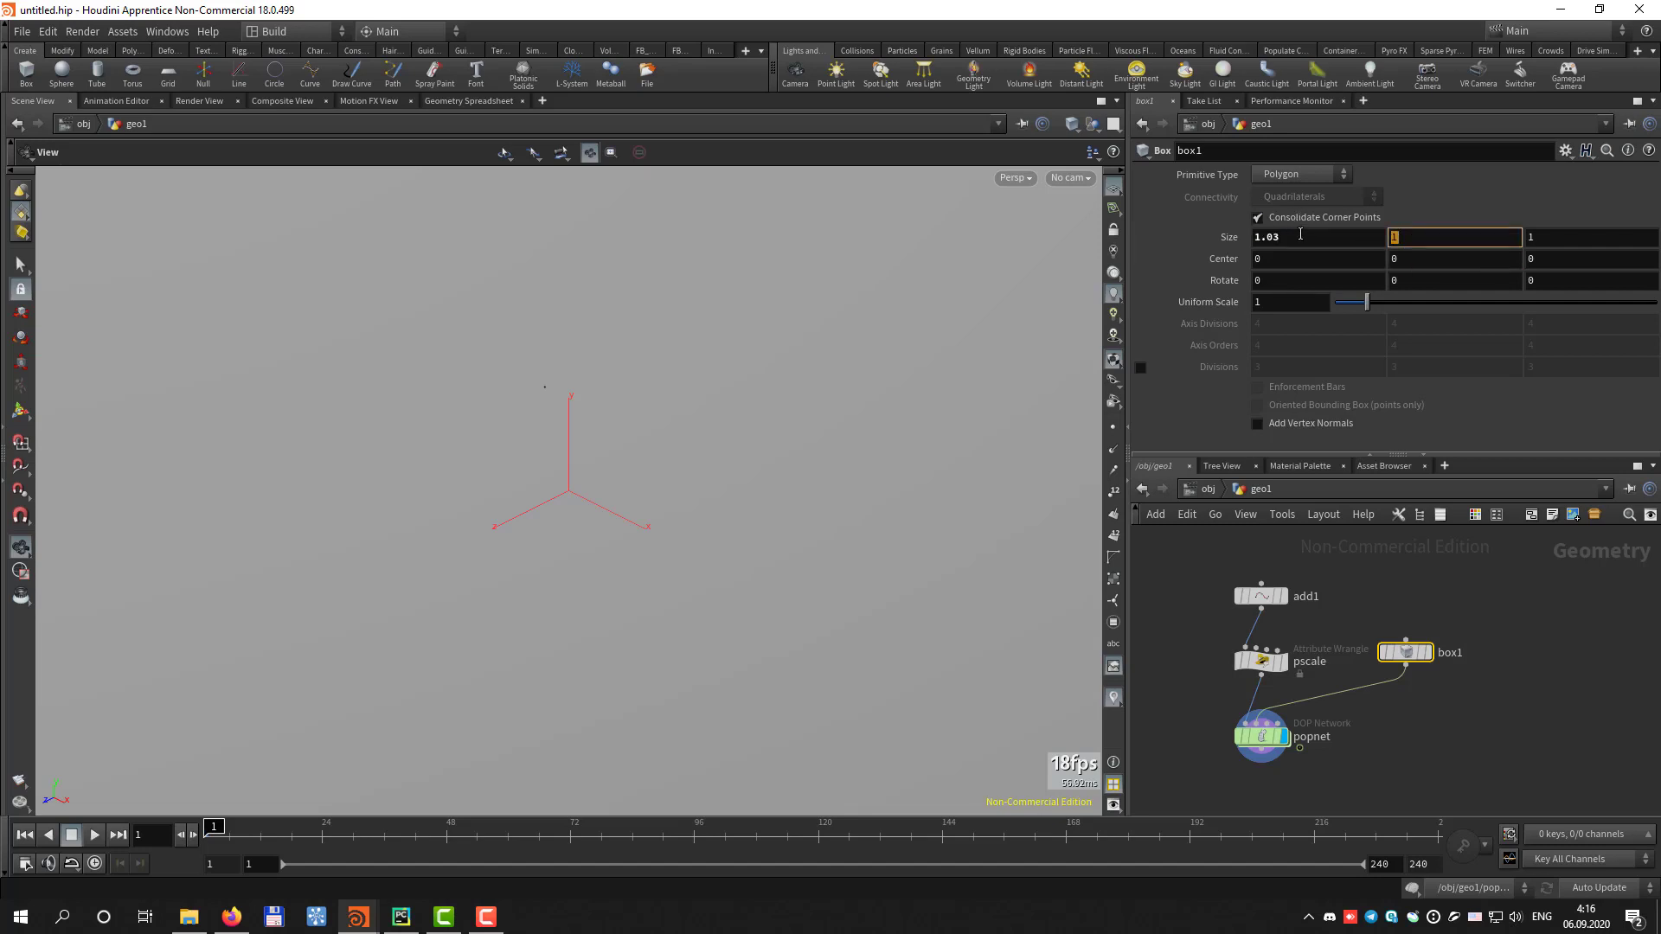
type("0.38")
left_click(1279, 258)
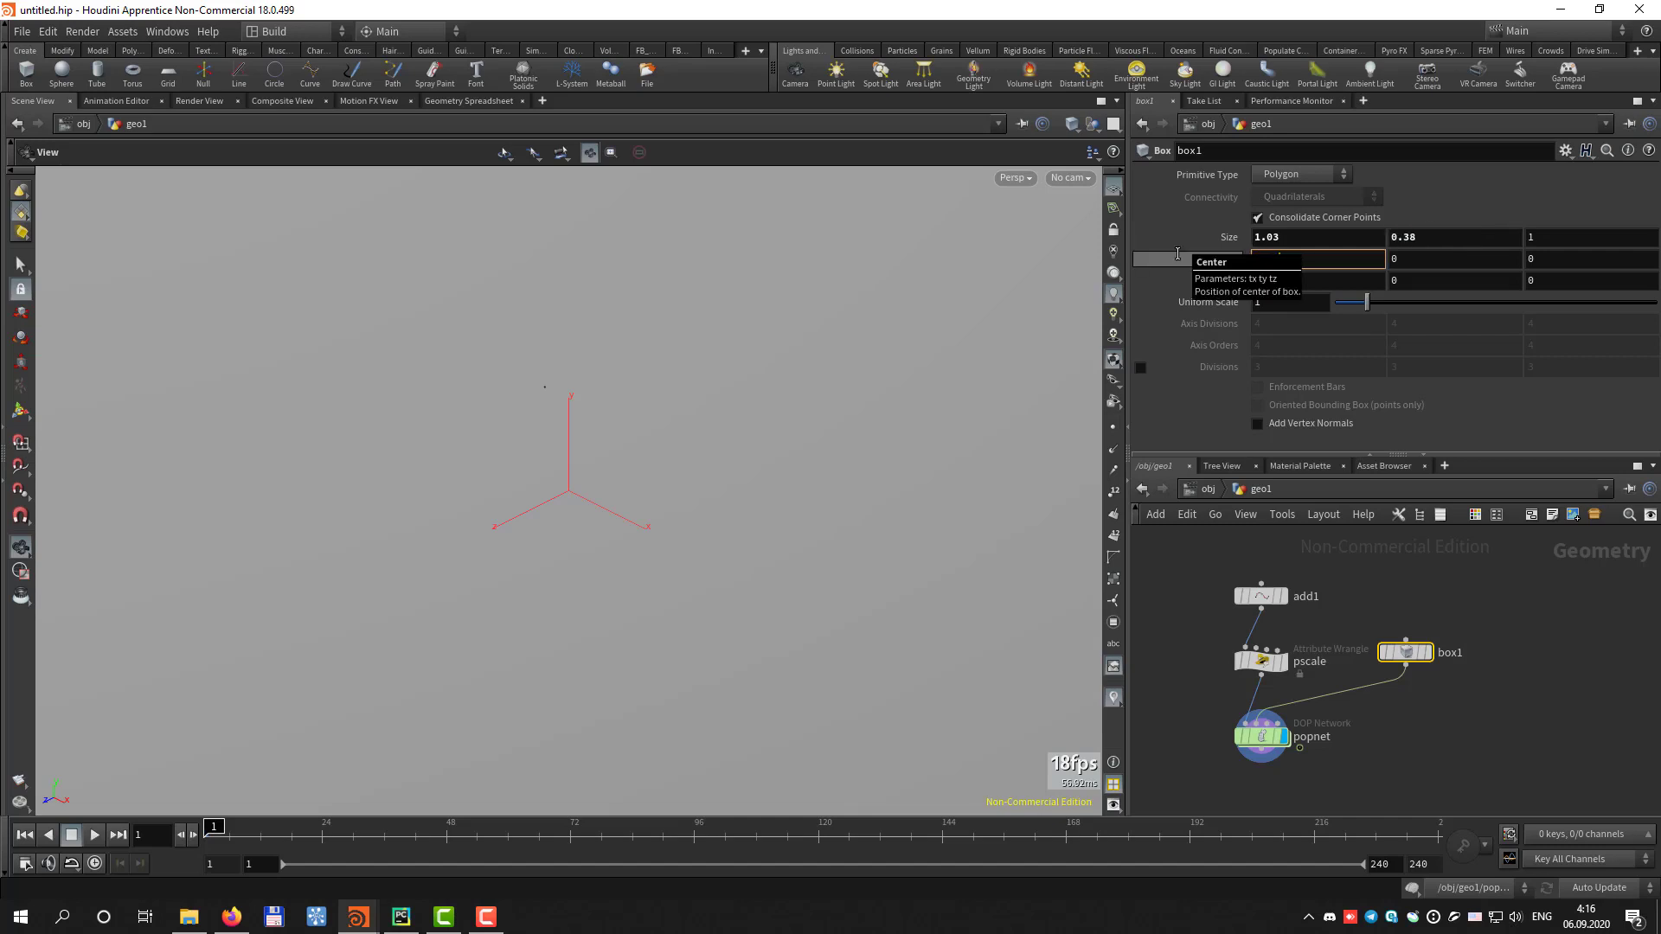
type("0.018")
left_click(1545, 599)
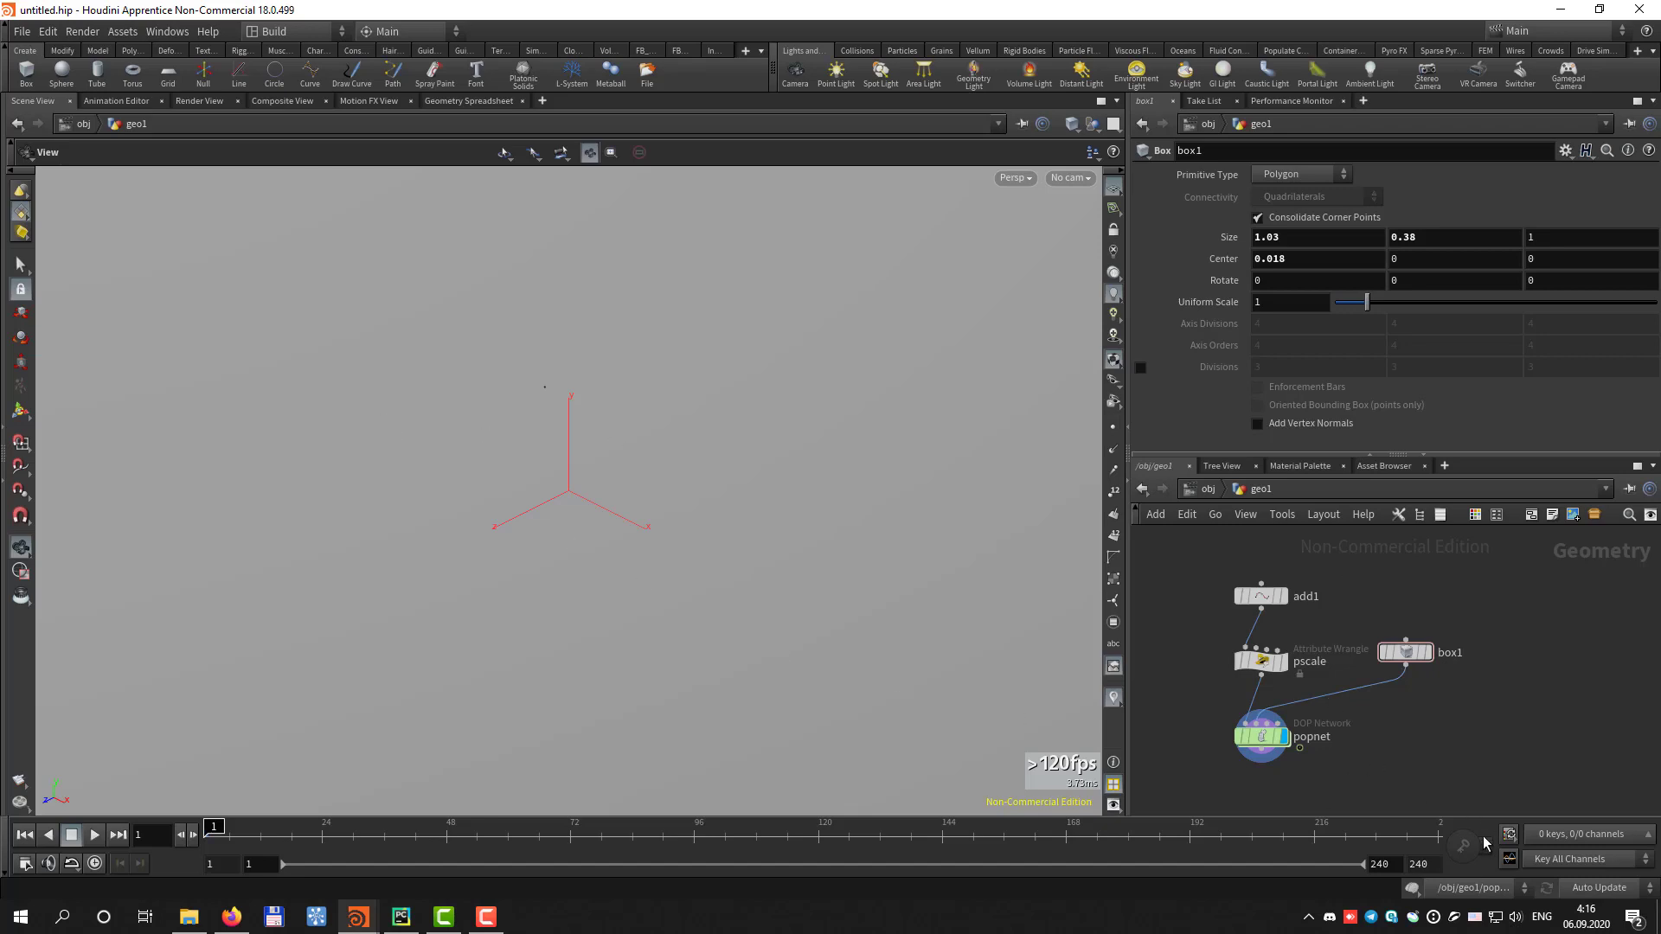
middle_click_drag(1443, 743, 1460, 672)
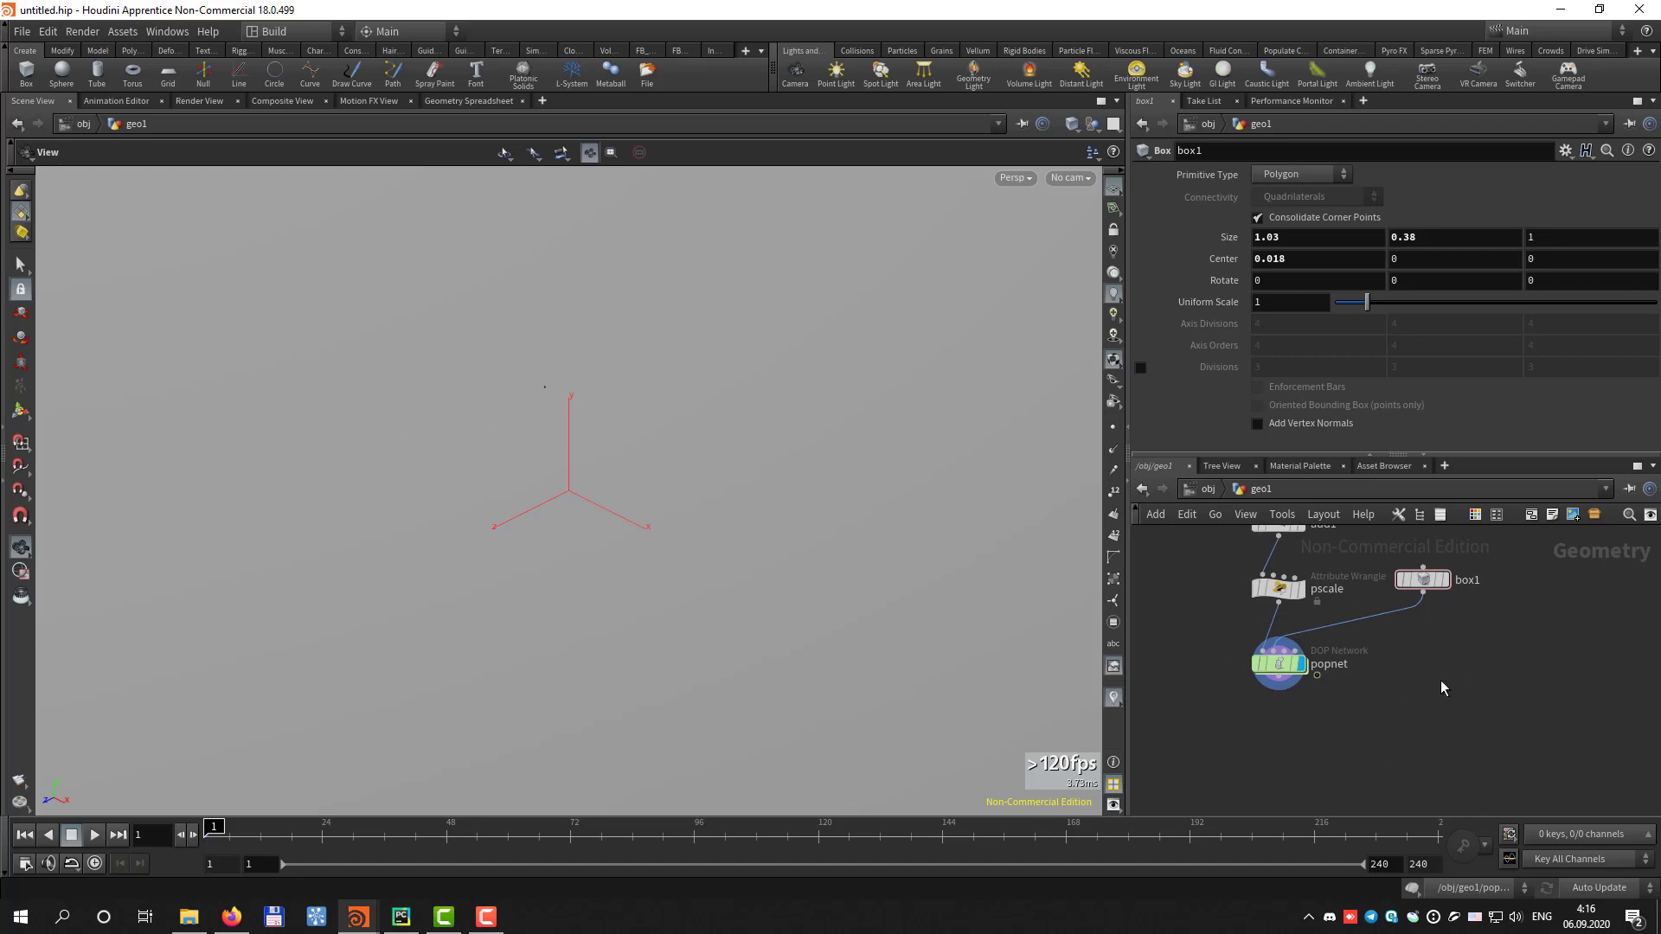
Step: Inside popnet, add a Static Object node and wire it into merge1
double_click(1280, 665)
middle_click_drag(1341, 642, 1362, 710)
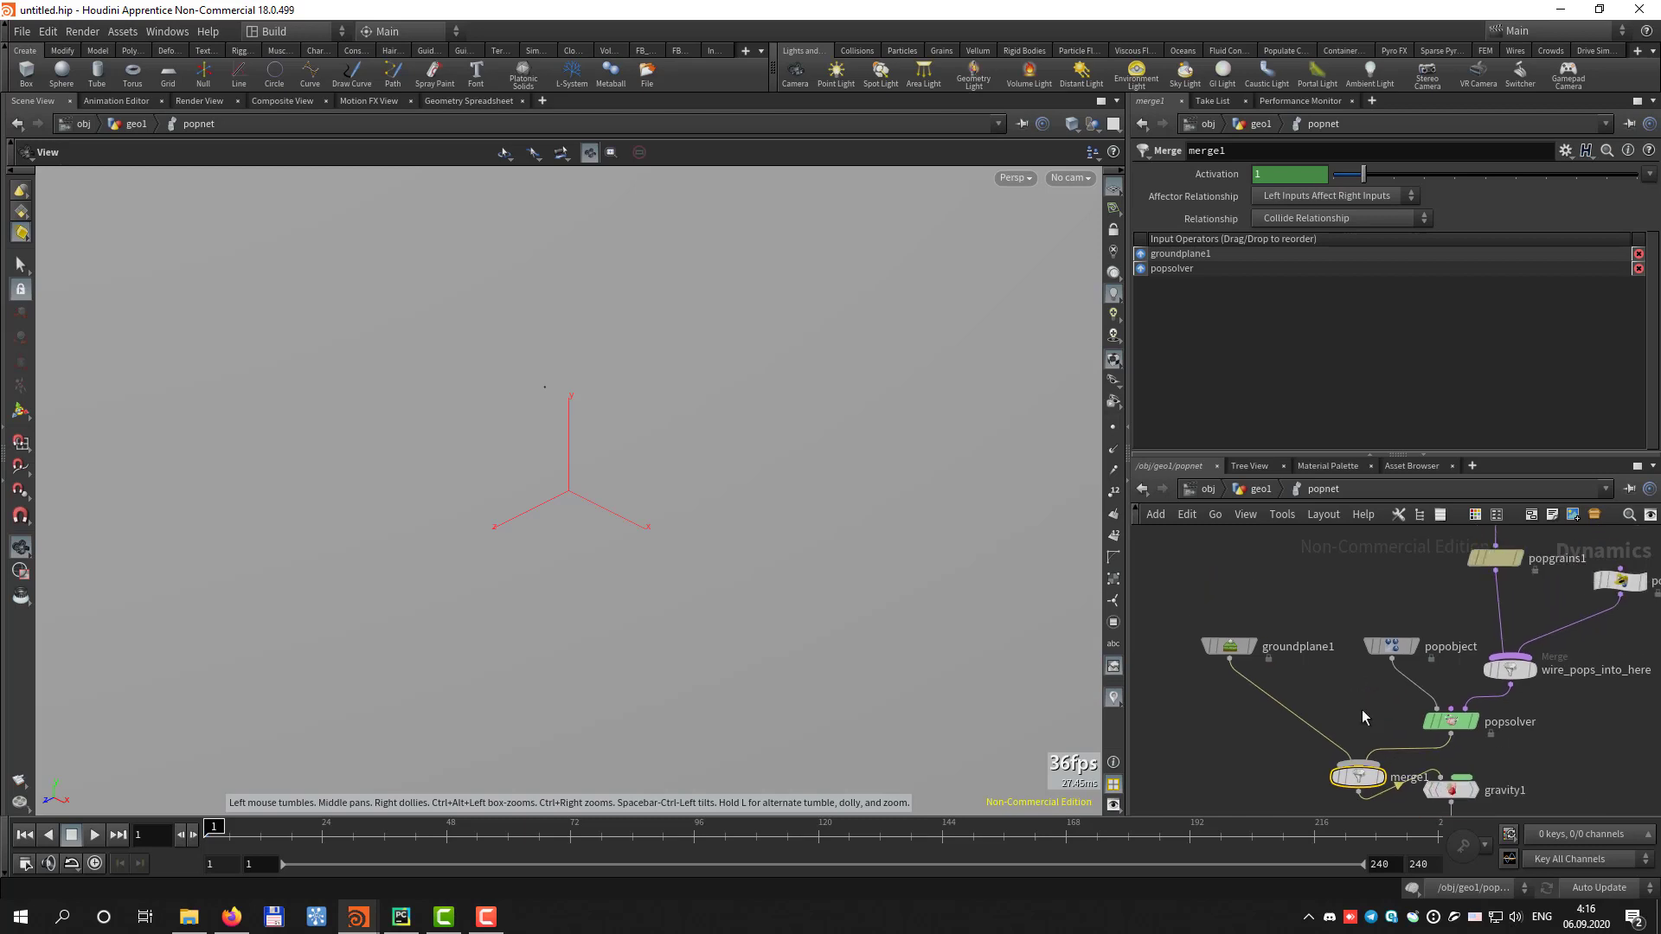
left_click_drag(1229, 646, 1162, 646)
key("Tab")
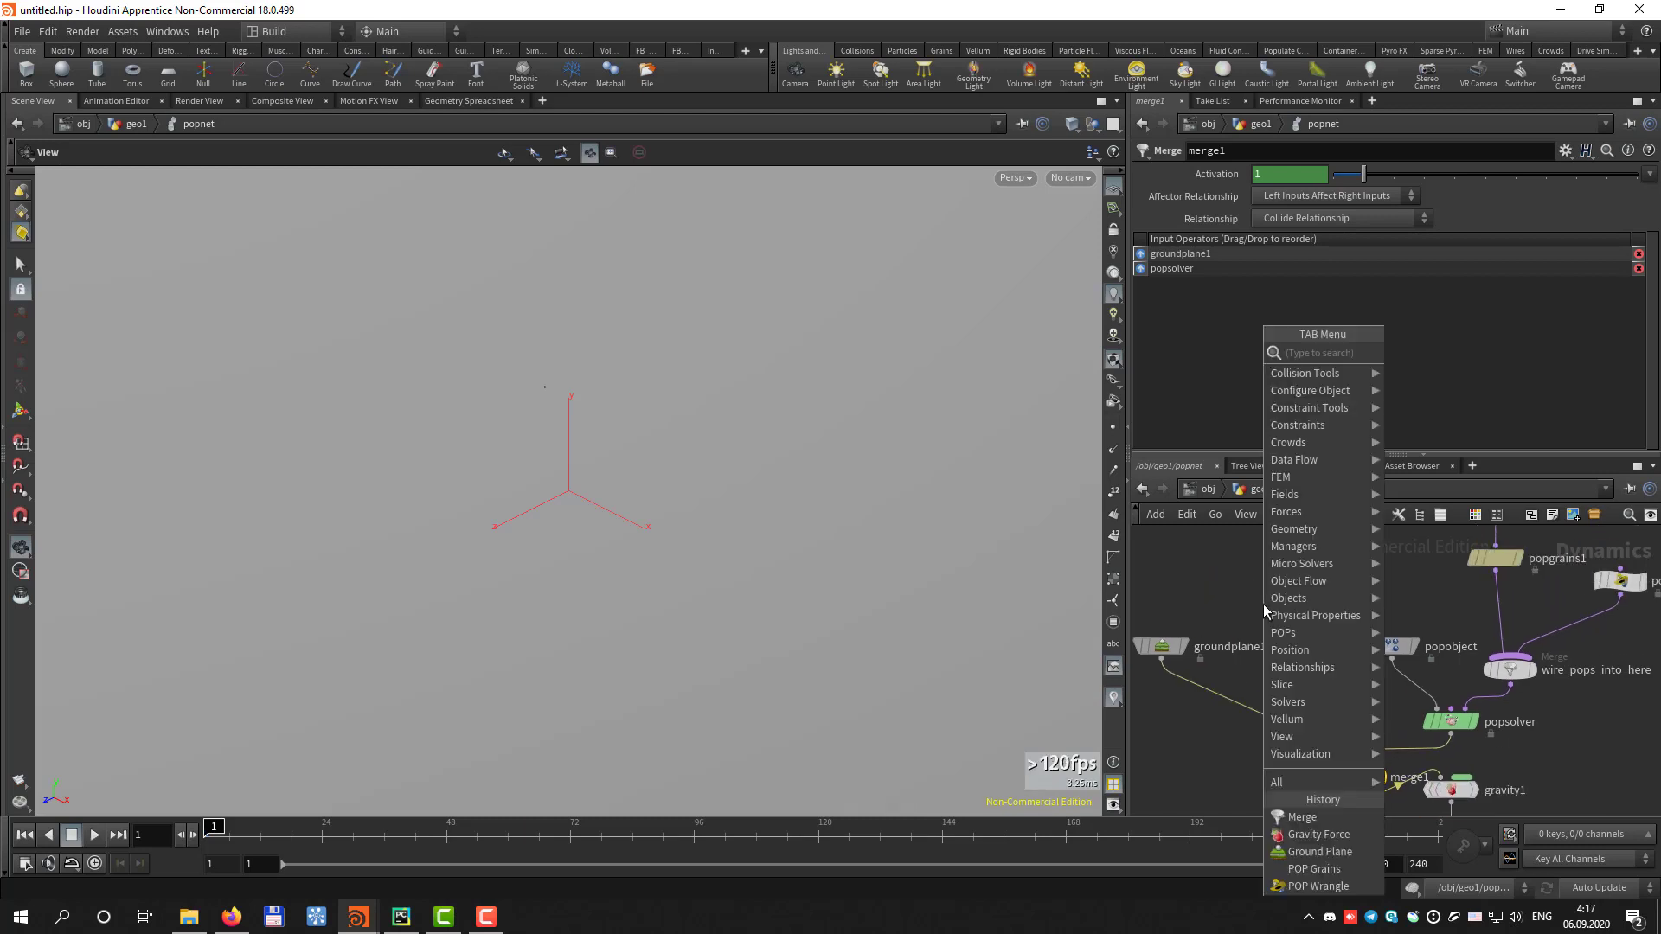
type("static")
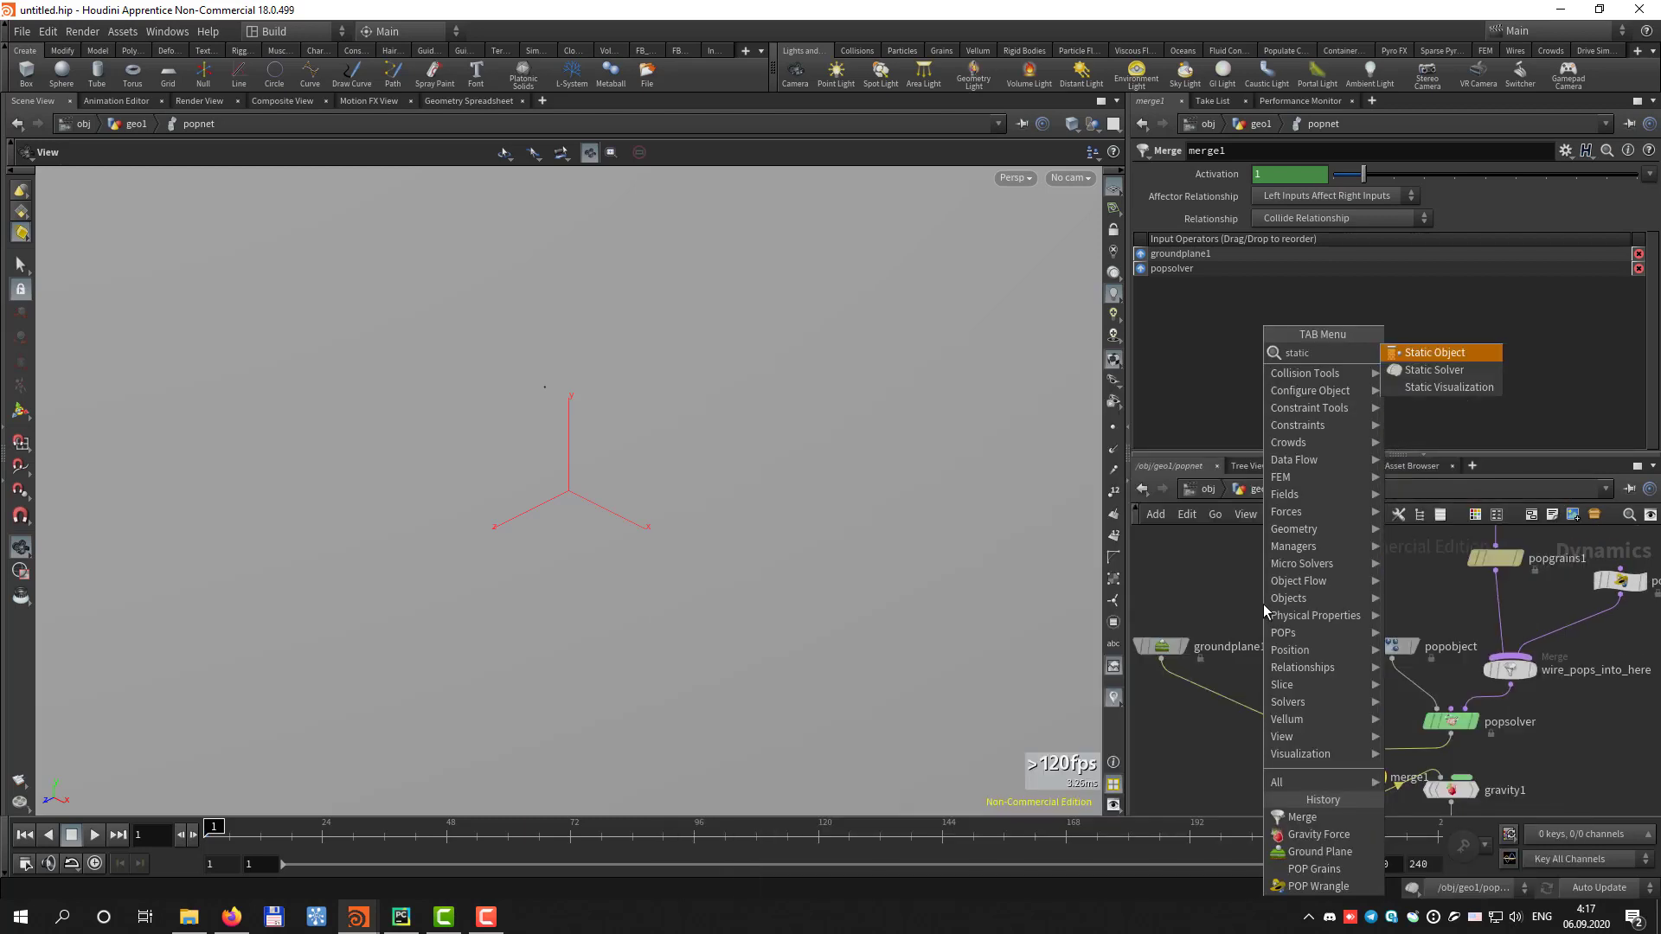
left_click(1424, 354)
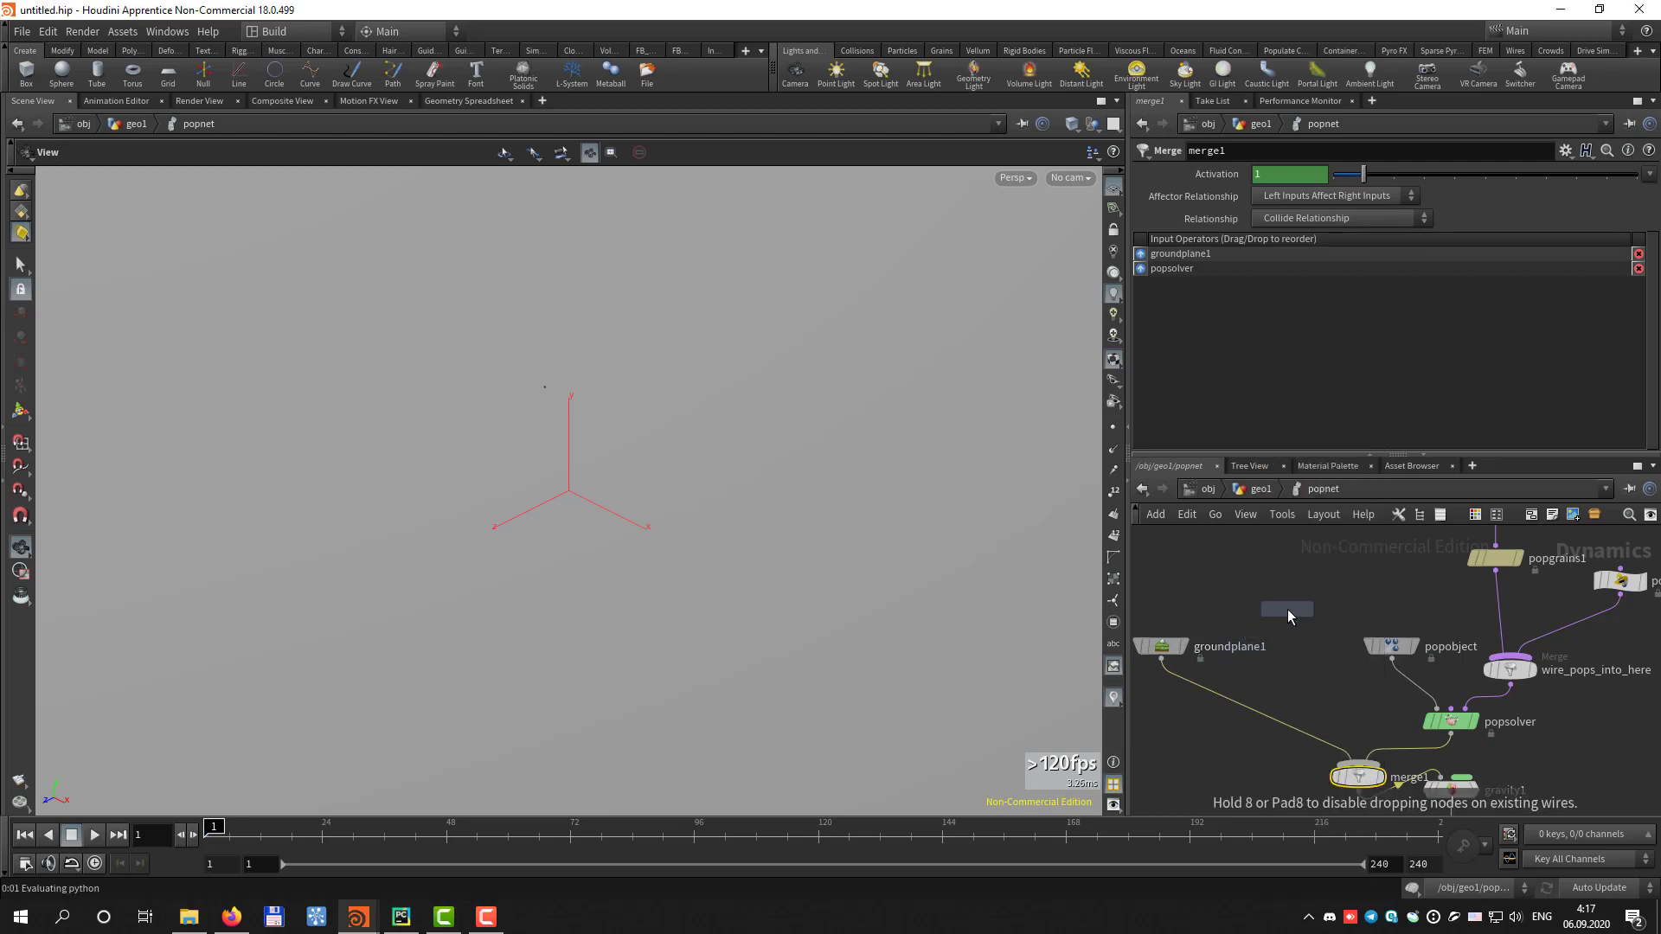
left_click(1287, 611)
middle_click_drag(1287, 611, 1456, 577)
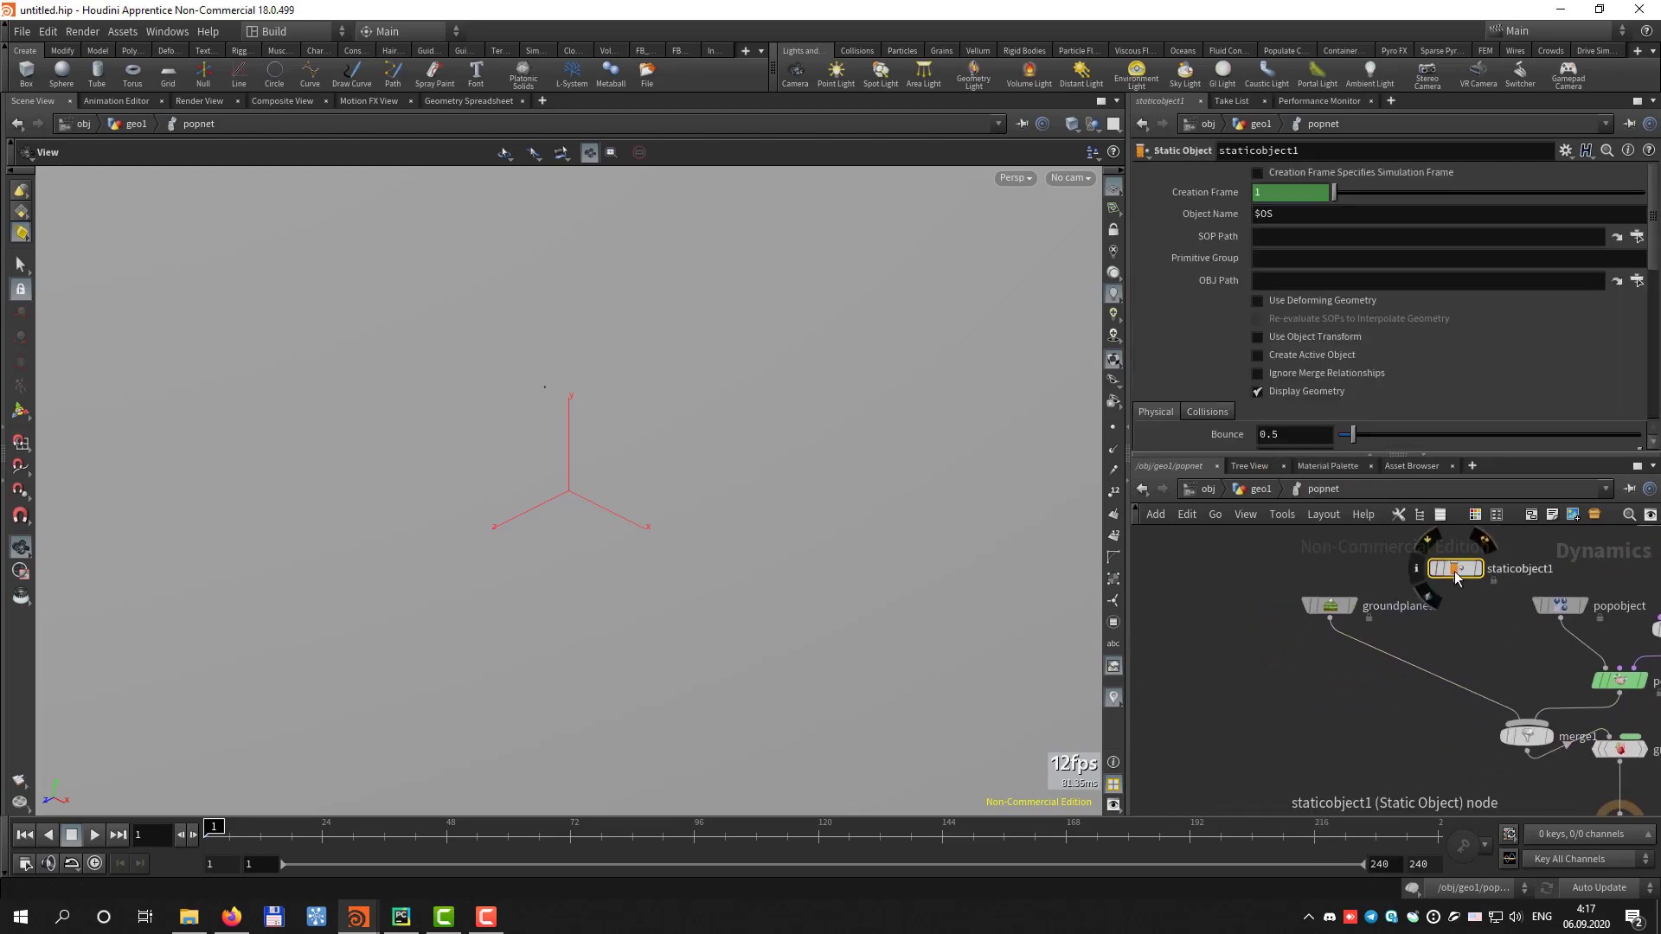
mouse_move(1456, 577)
left_mouse_down()
mouse_move(1270, 652)
mouse_move(1512, 753)
left_mouse_up()
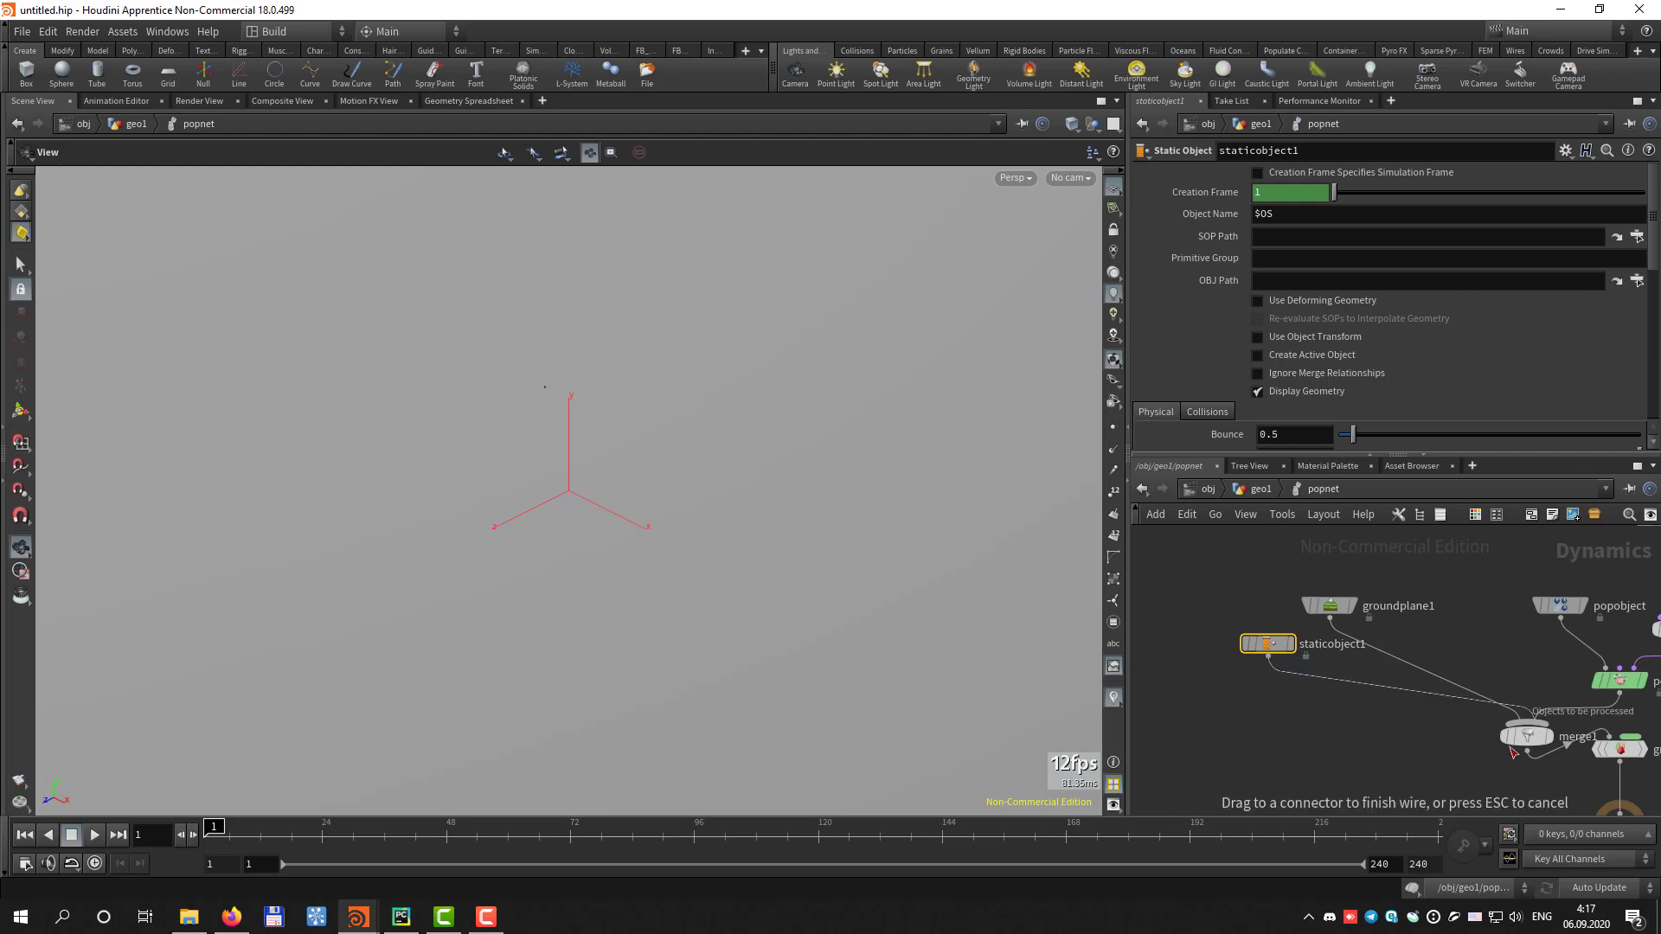
left_click(1514, 752)
Step: Set staticobject1's SOP Path to opinputpath("..", 1) so the box slab appears
left_click_drag(1270, 646, 1239, 647)
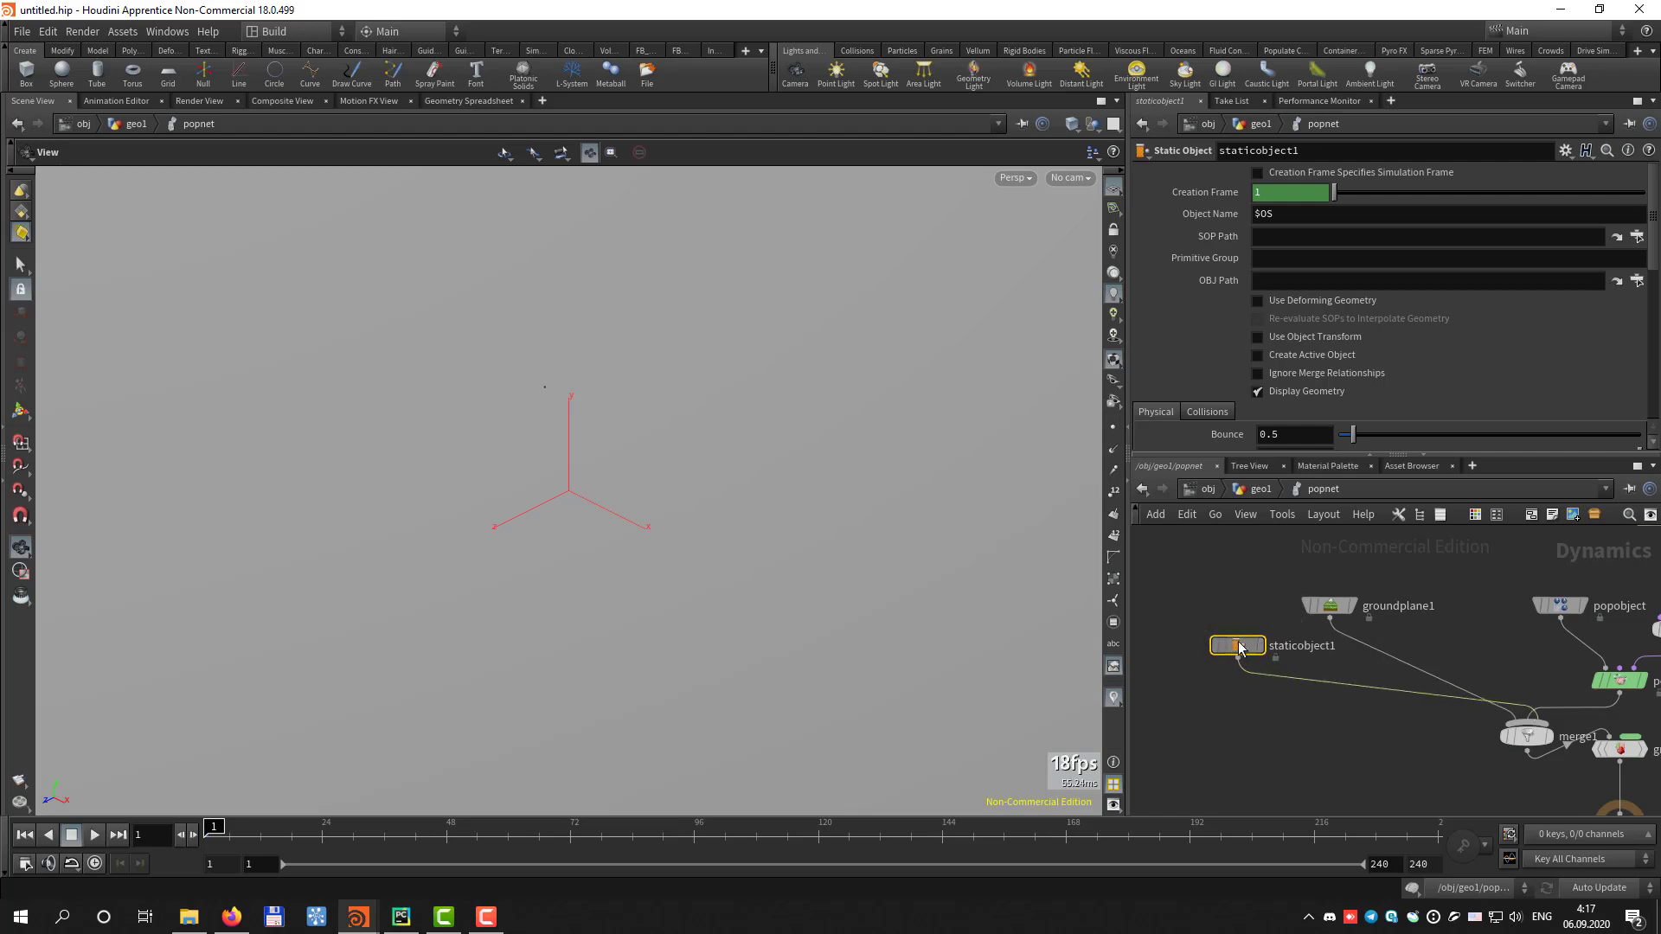
left_click(1302, 235)
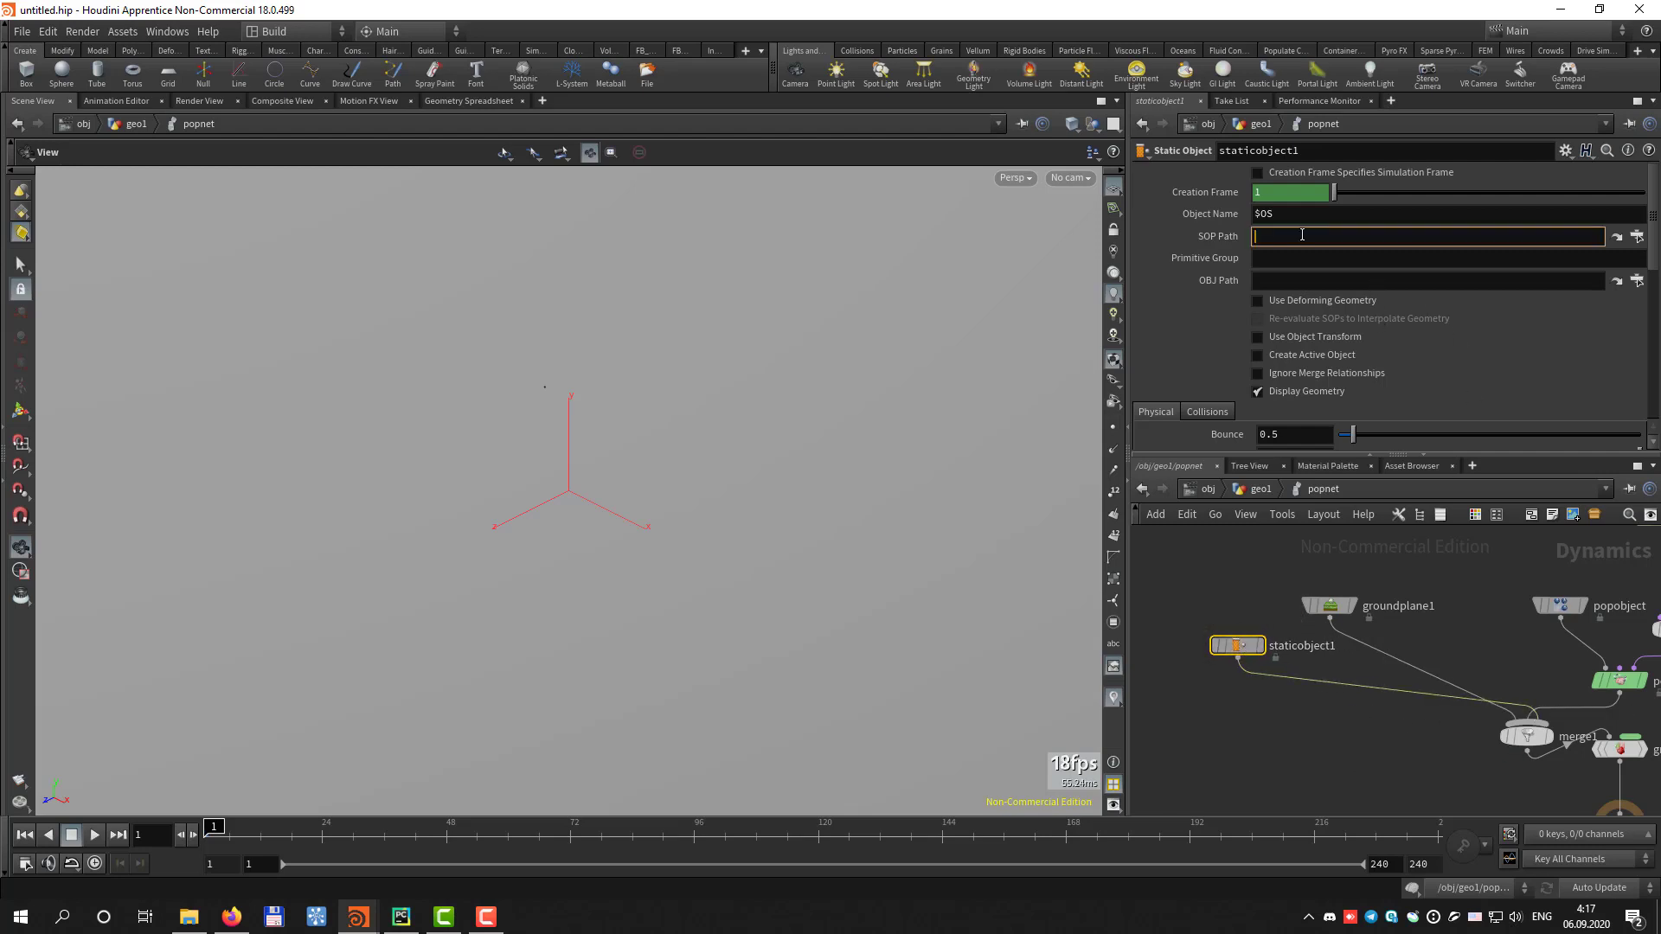
type("``")
type("opi")
type("np")
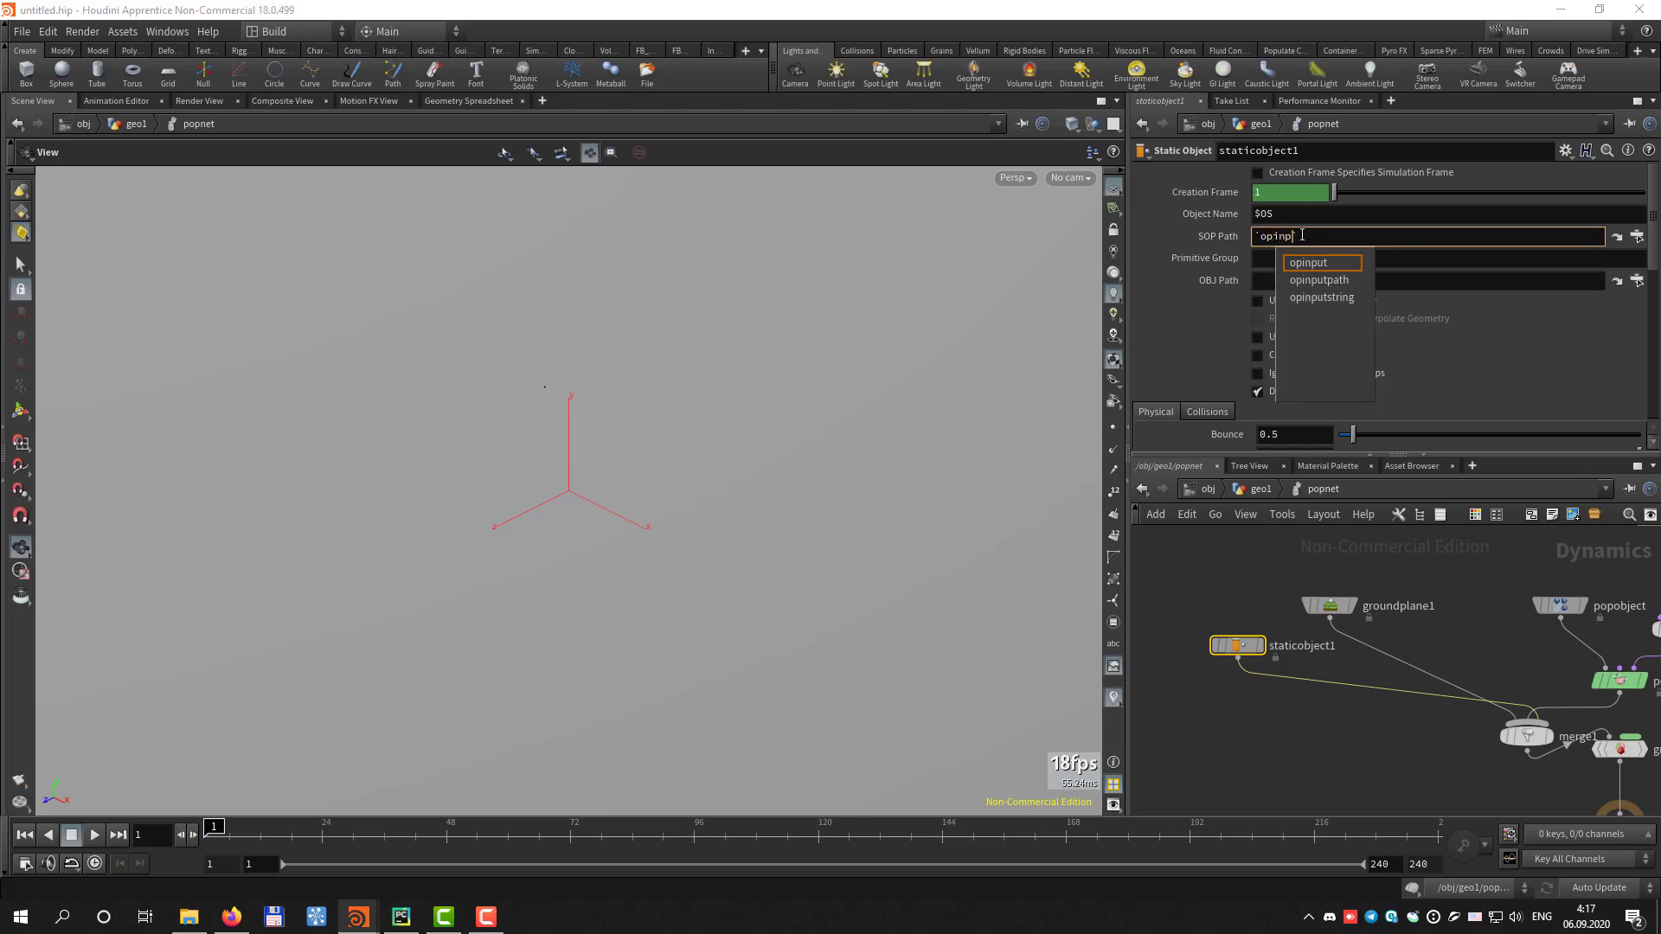
type("utpath")
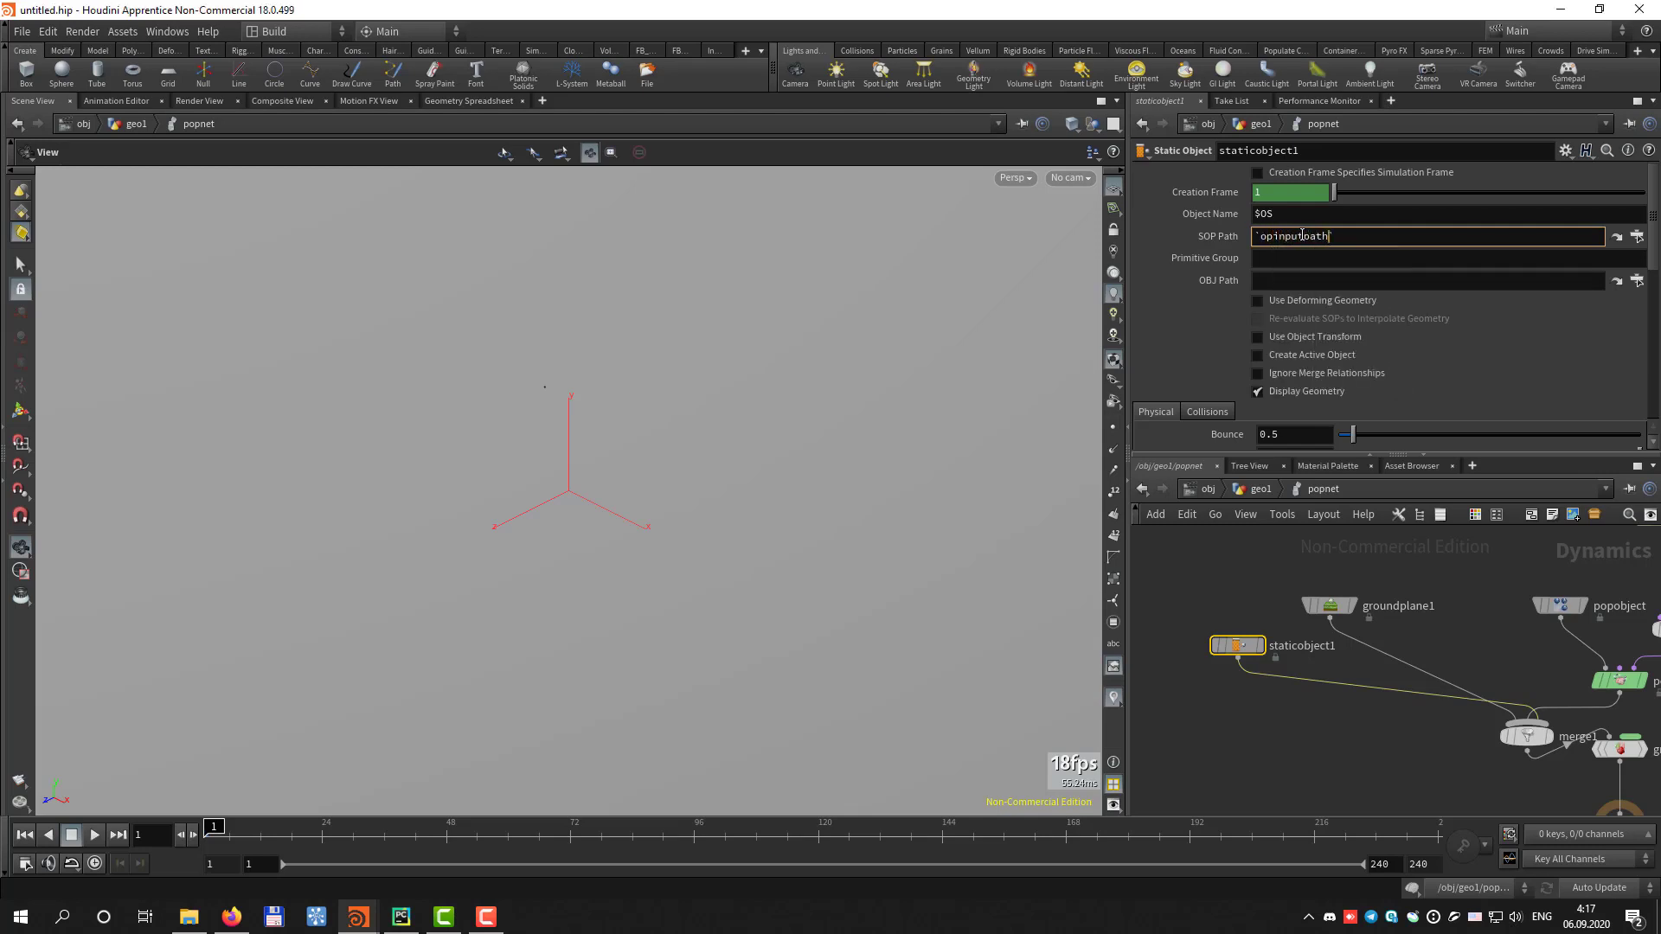
type("()")
type("\"")
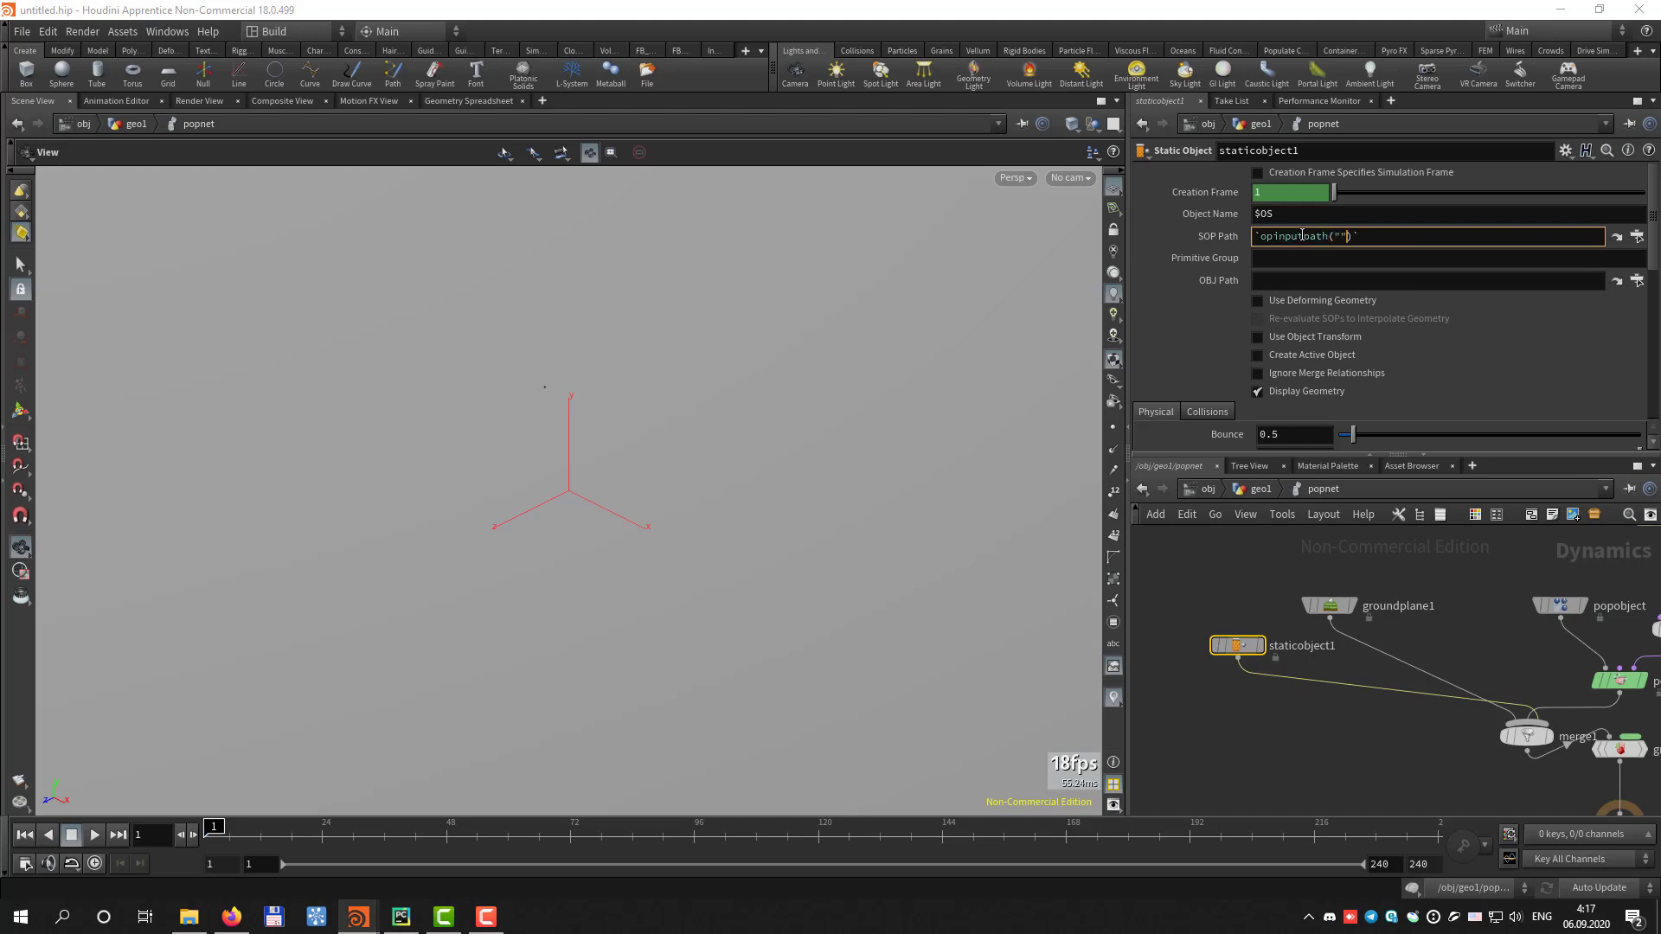
type(".")
type(".")
type(", ")
type("1")
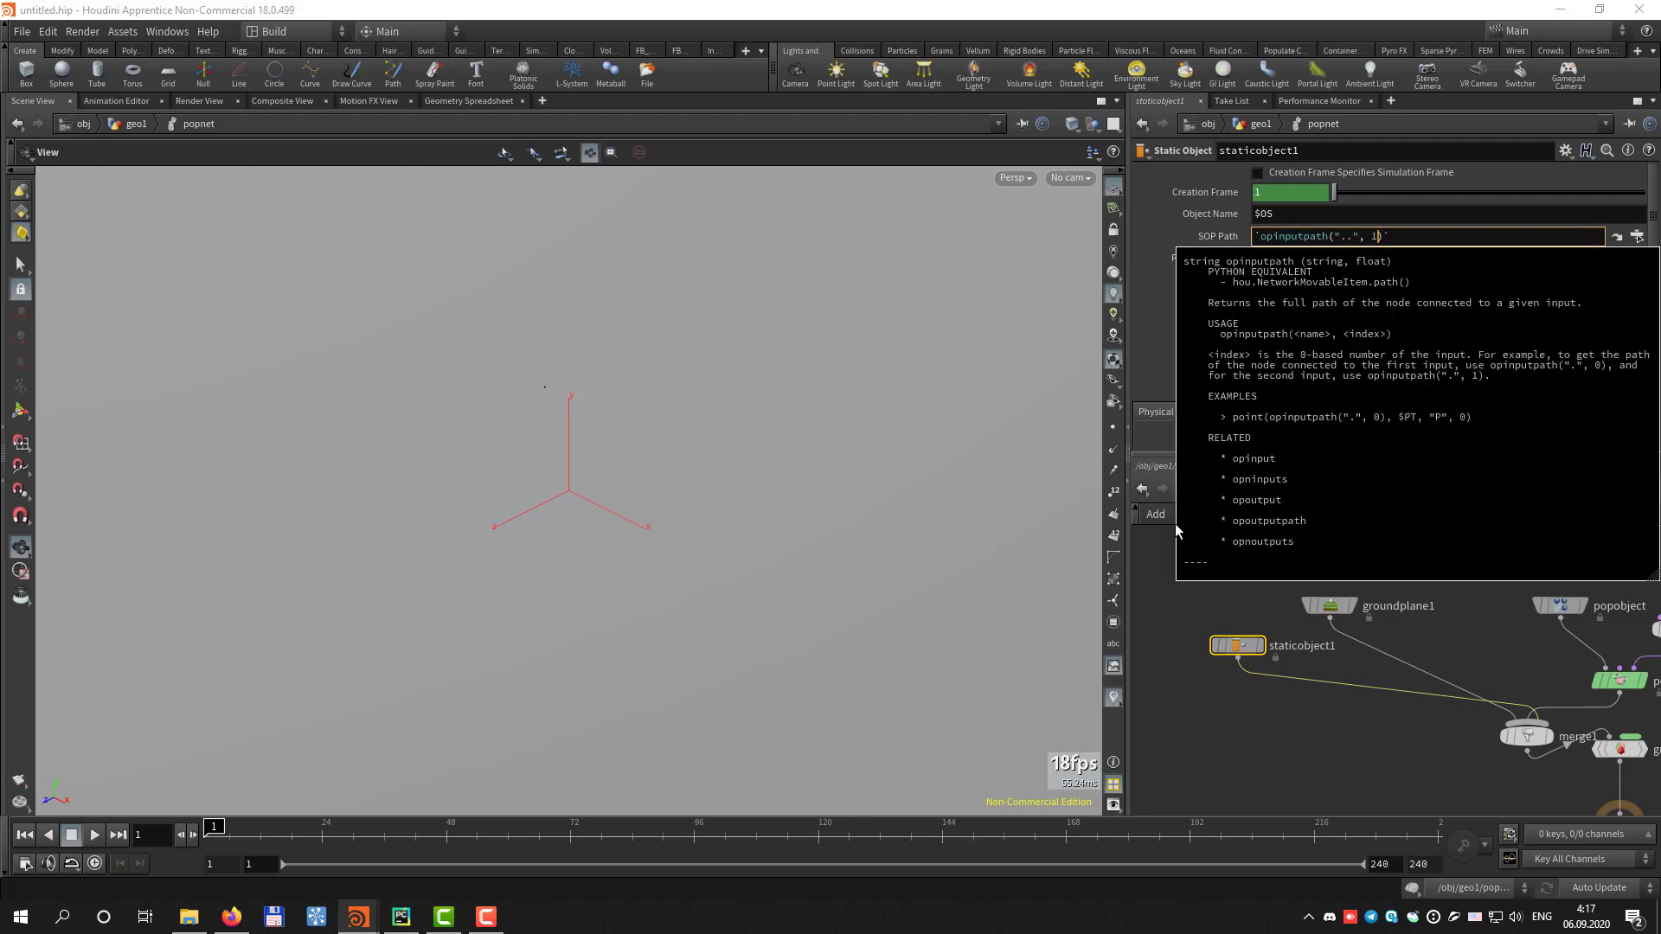
left_click(1180, 600)
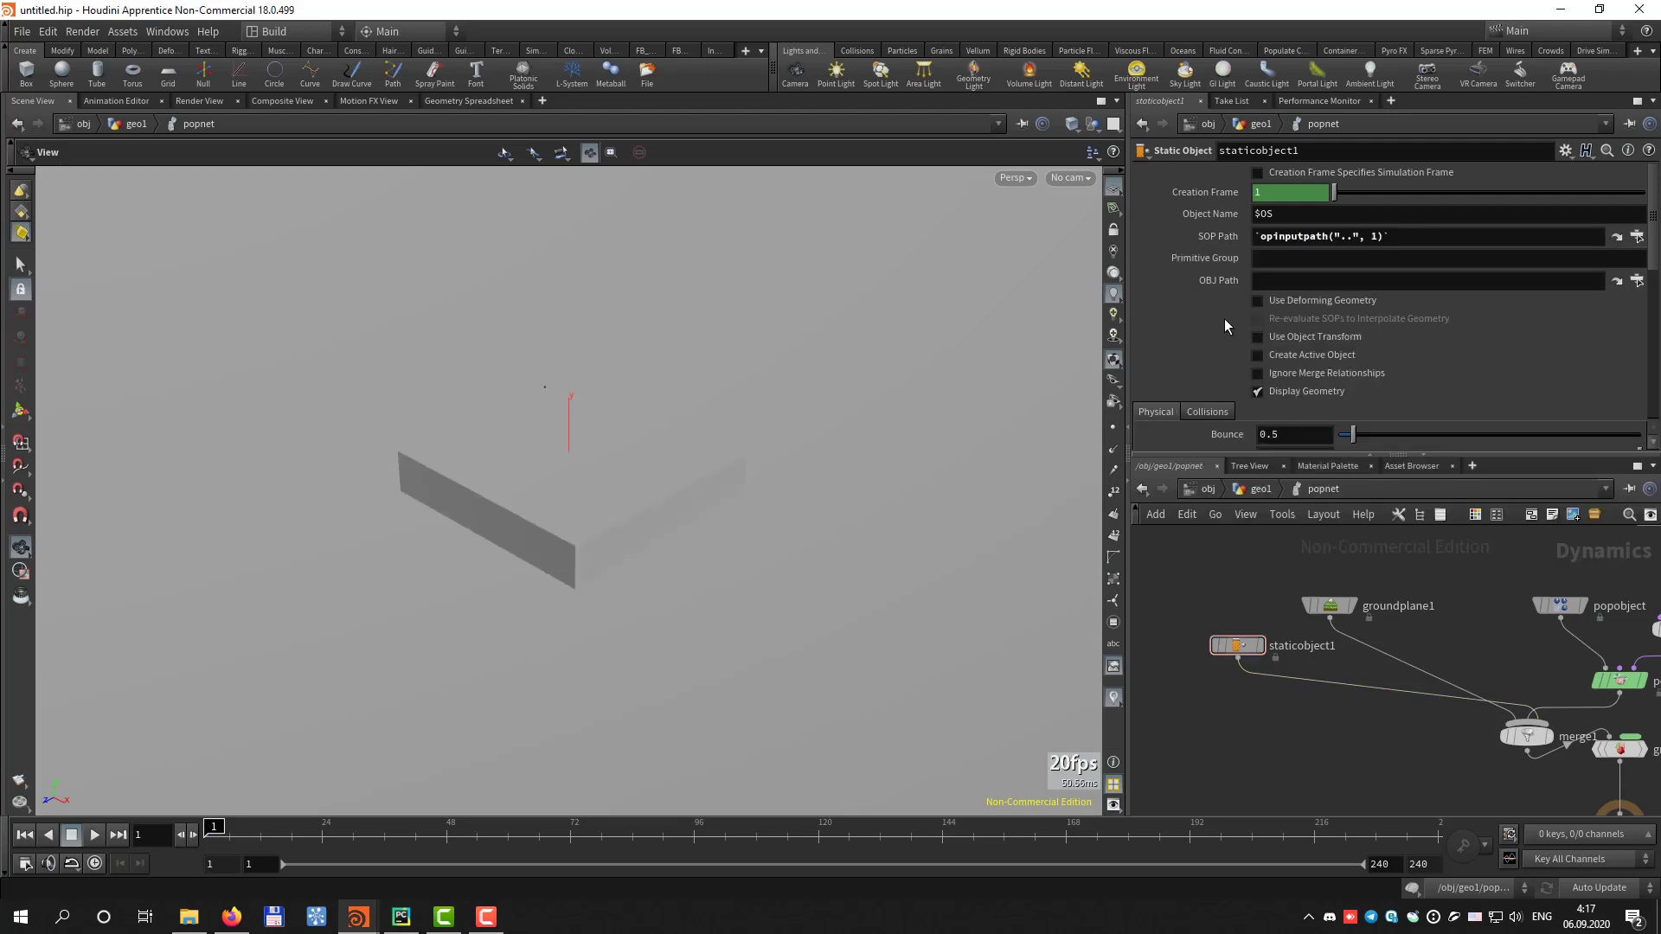
Step: Check the SOP Path, select groundplane1 and tumble the view onto the ground grid
left_click(1206, 241)
left_click(1206, 240)
scroll(1436, 638, "down", 3)
middle_click_drag(1447, 638, 1340, 585)
left_click(1269, 599)
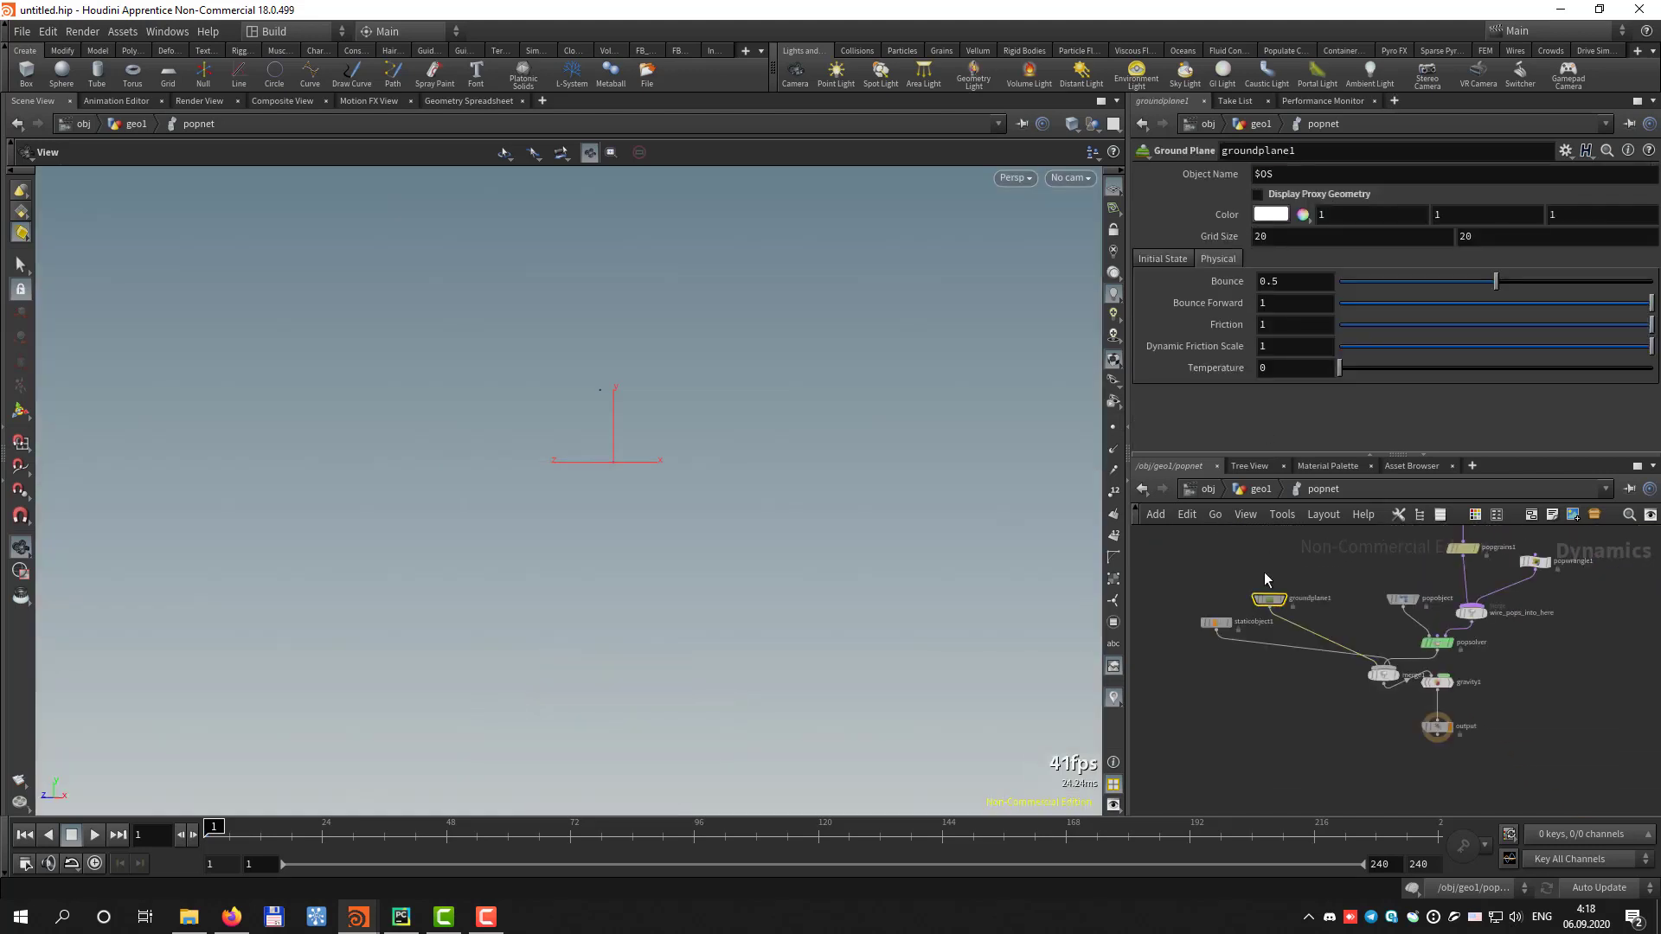
mouse_move(762, 334)
left_mouse_down()
mouse_move(667, 397)
mouse_move(678, 419)
mouse_move(646, 419)
left_mouse_up()
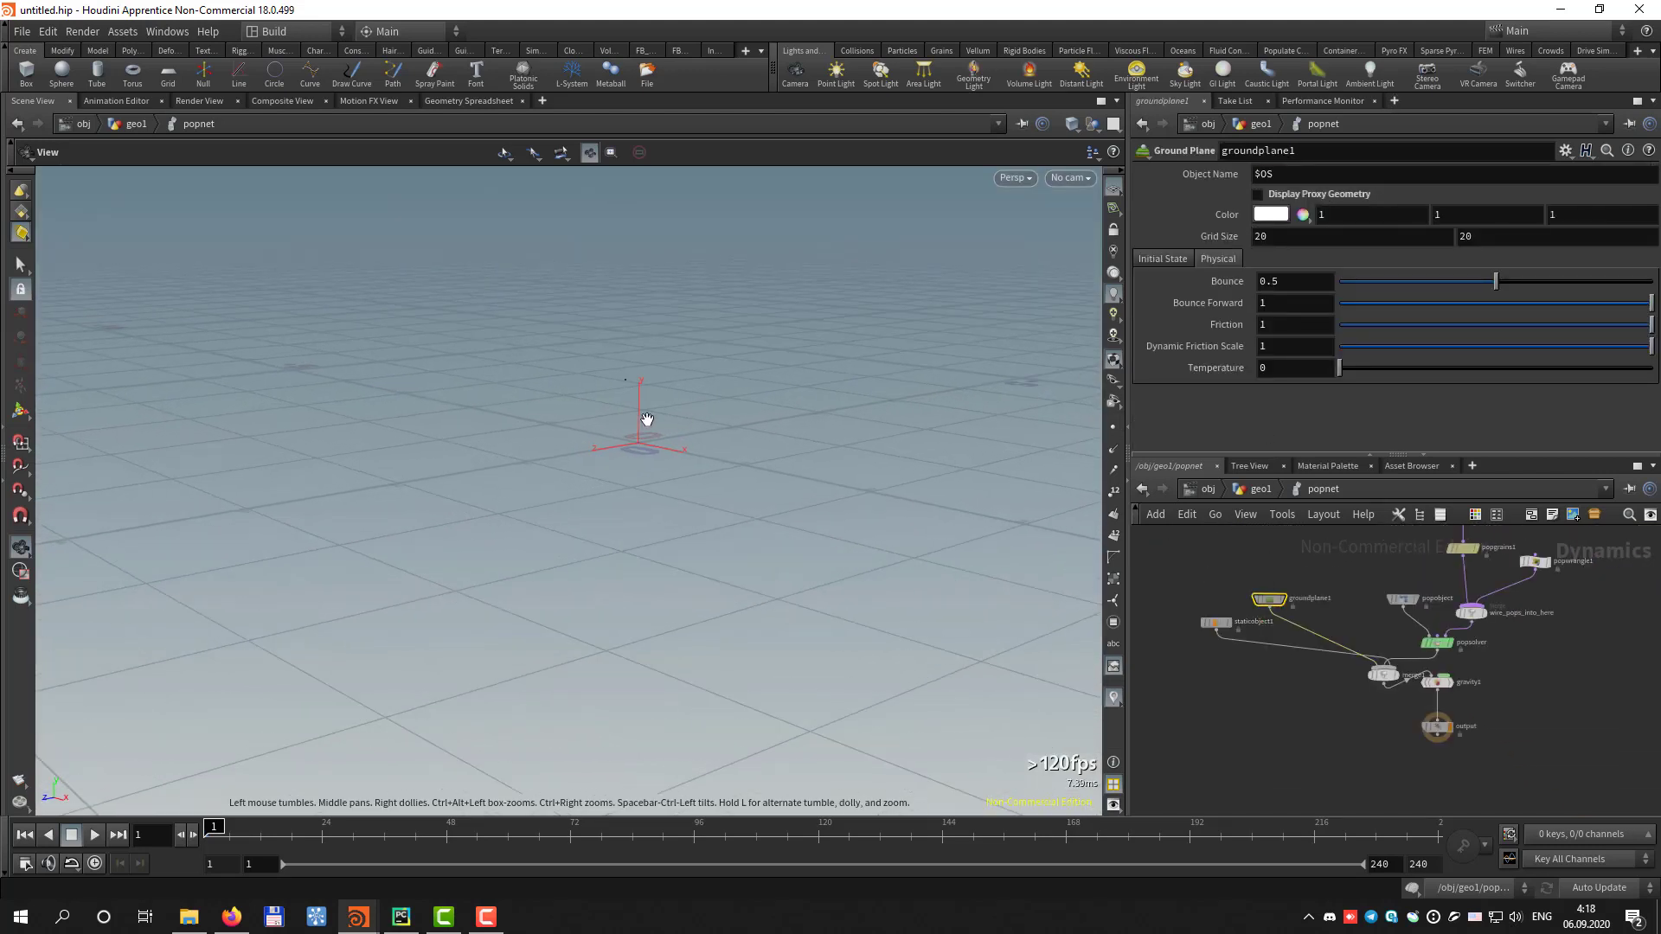
Step: Play the particle simulation to frame 186, then return to the geo1 network
left_click(94, 834)
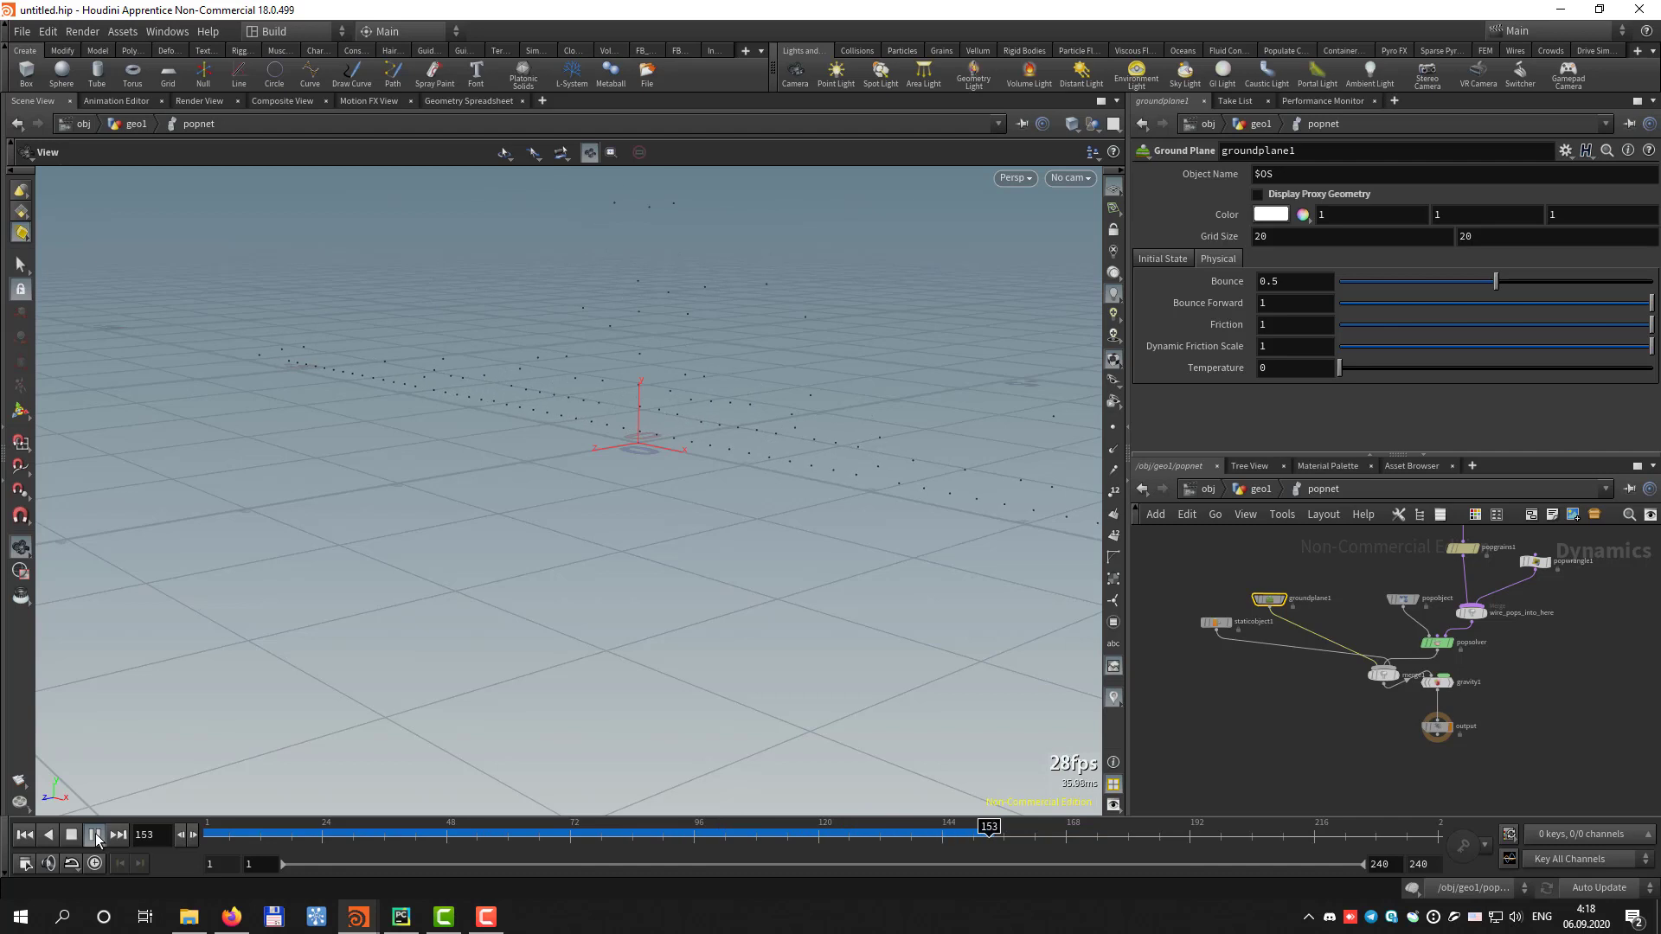
left_click(74, 835)
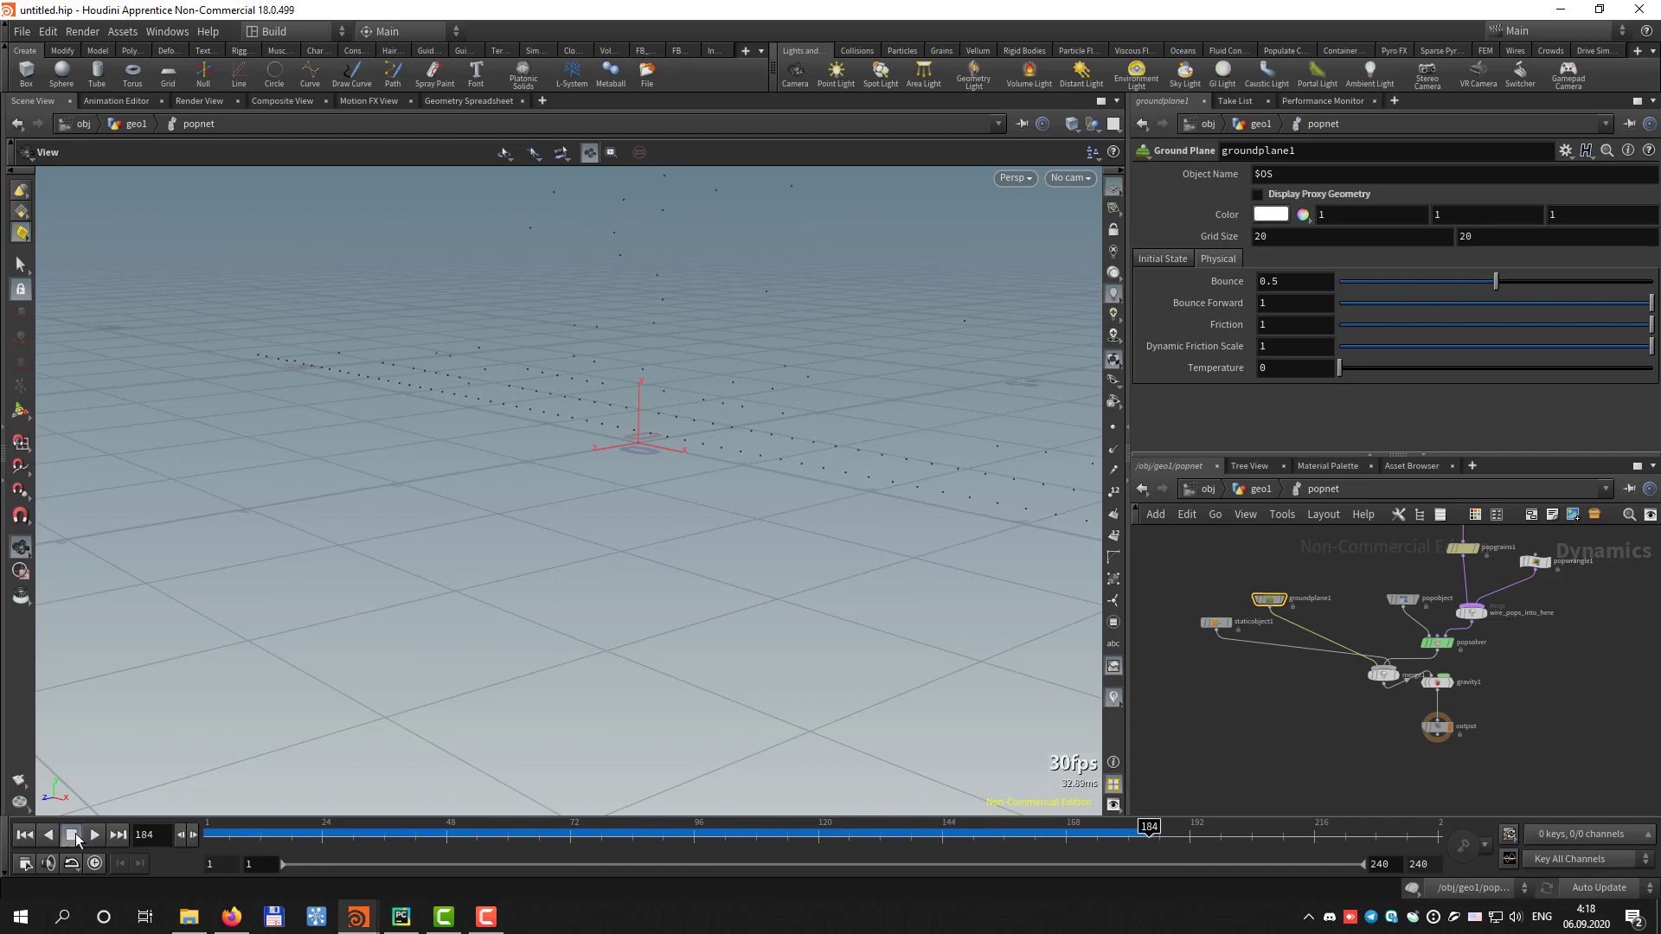
left_click(1257, 490)
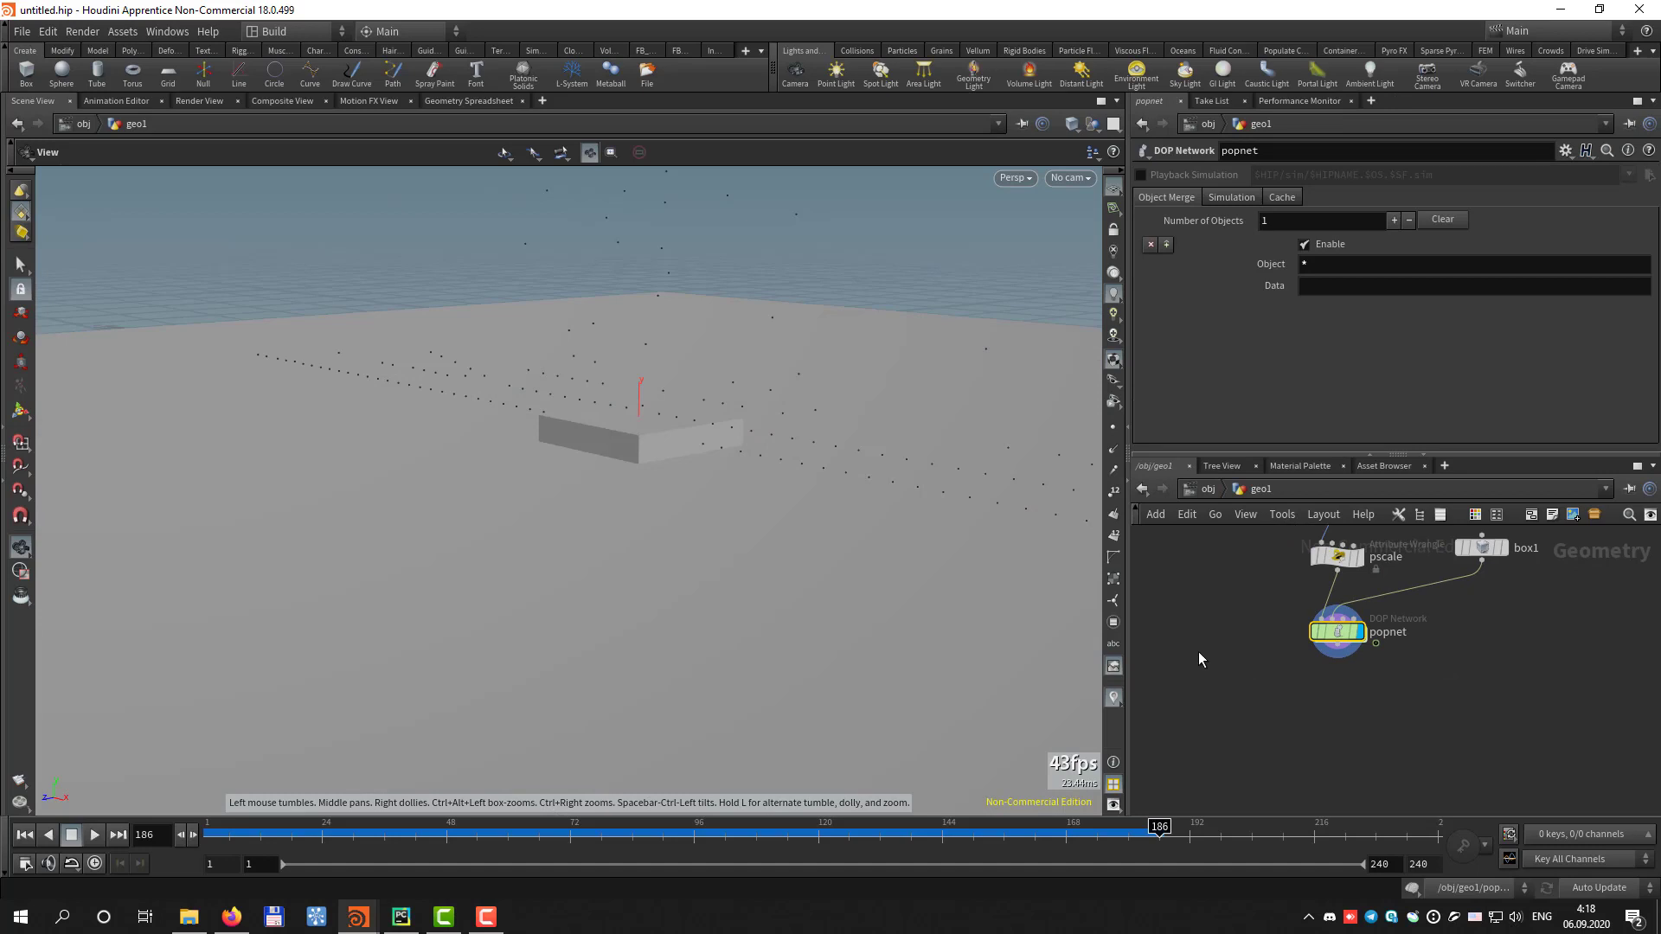
key("Tab")
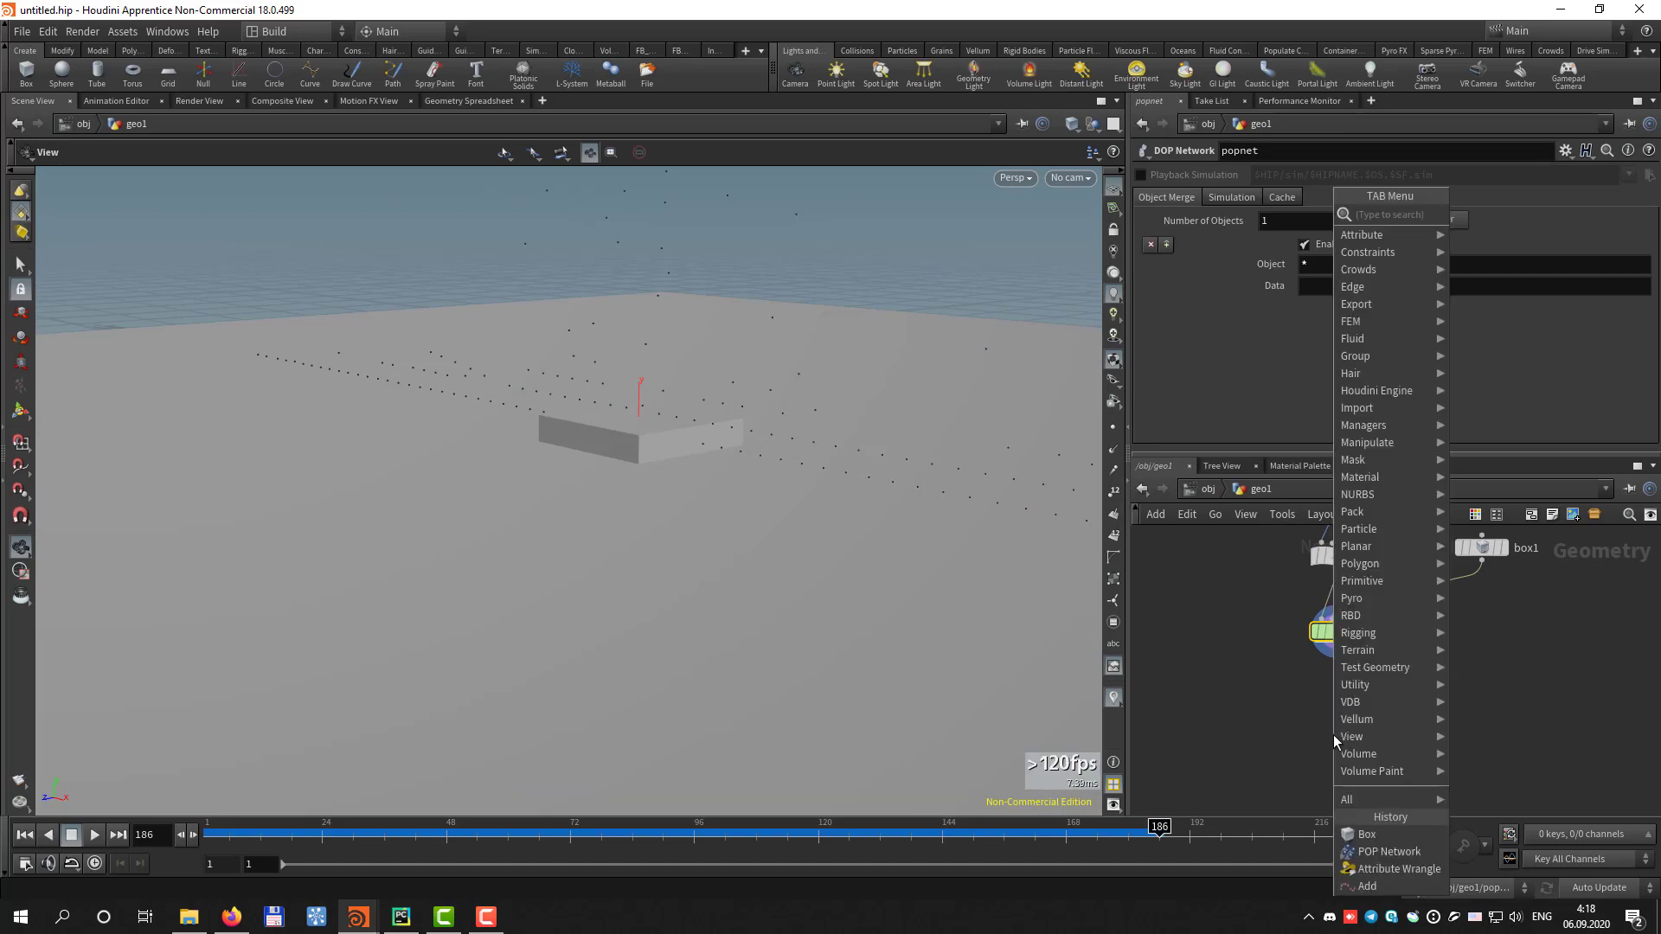
type("python")
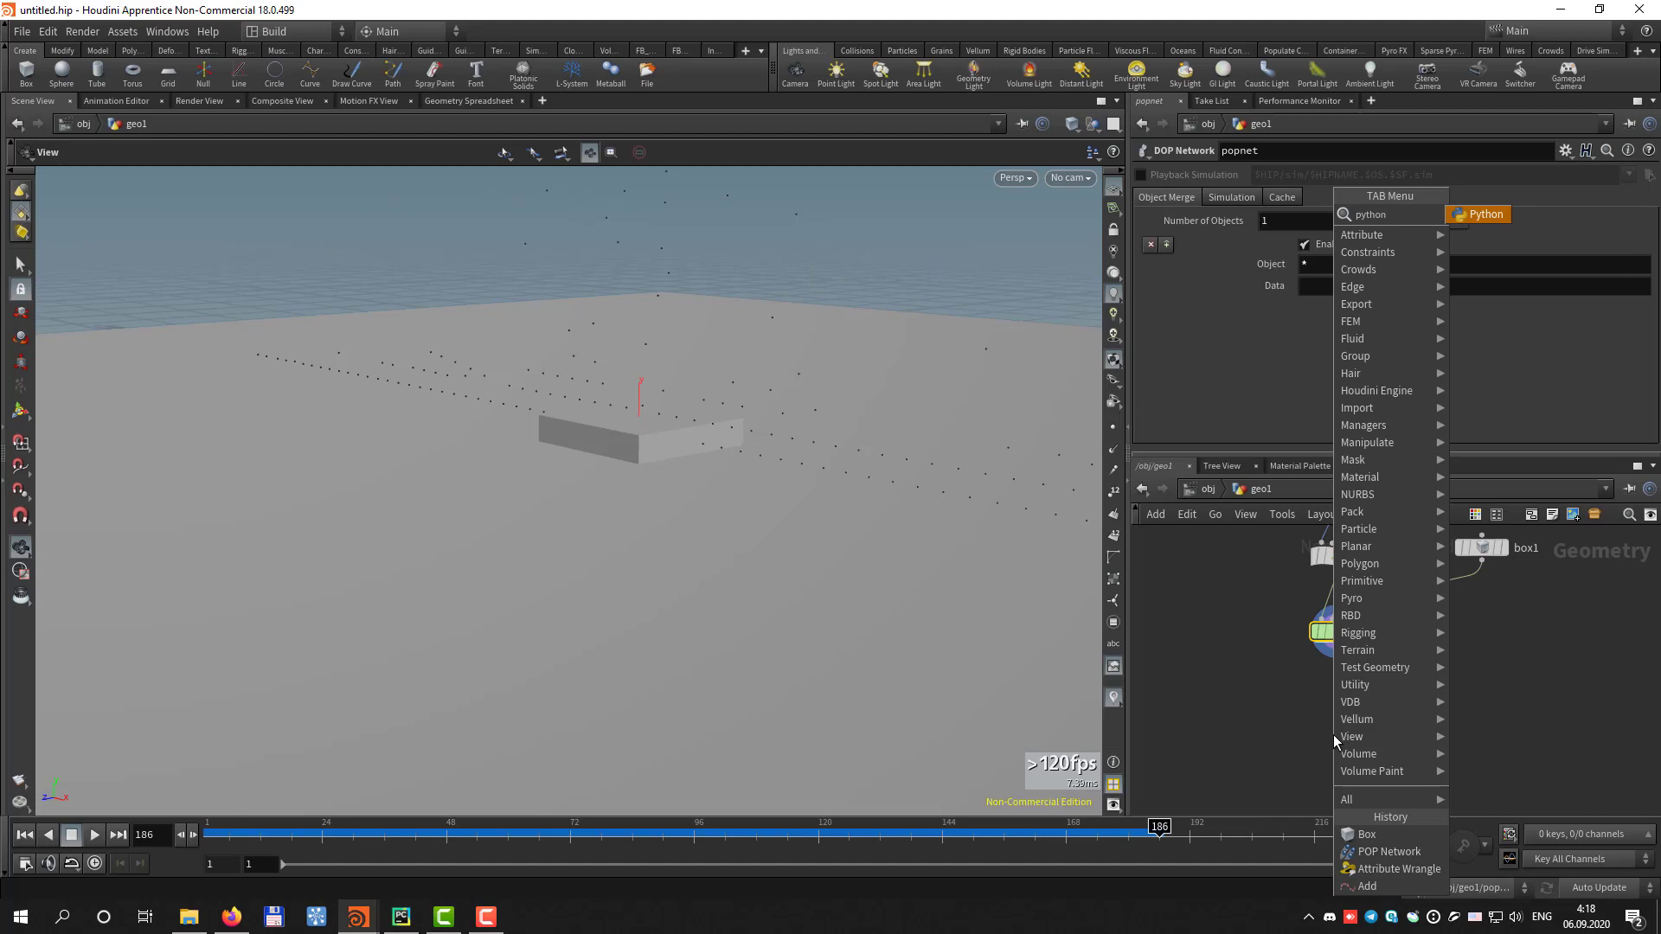
key("Return")
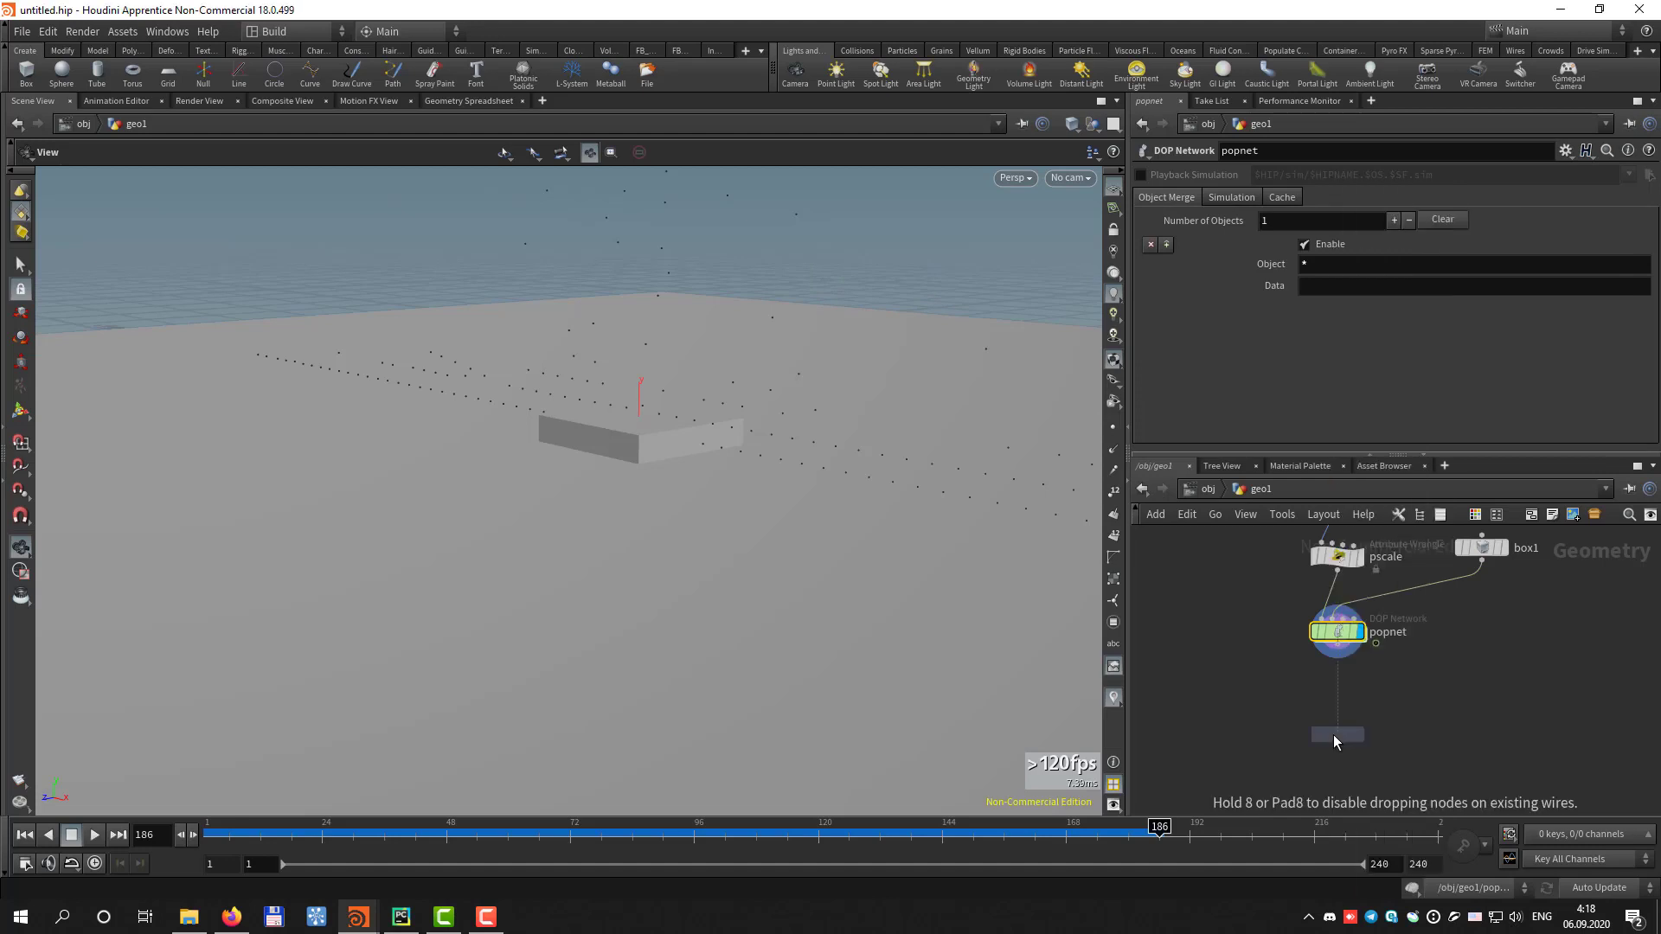
left_click(1334, 707)
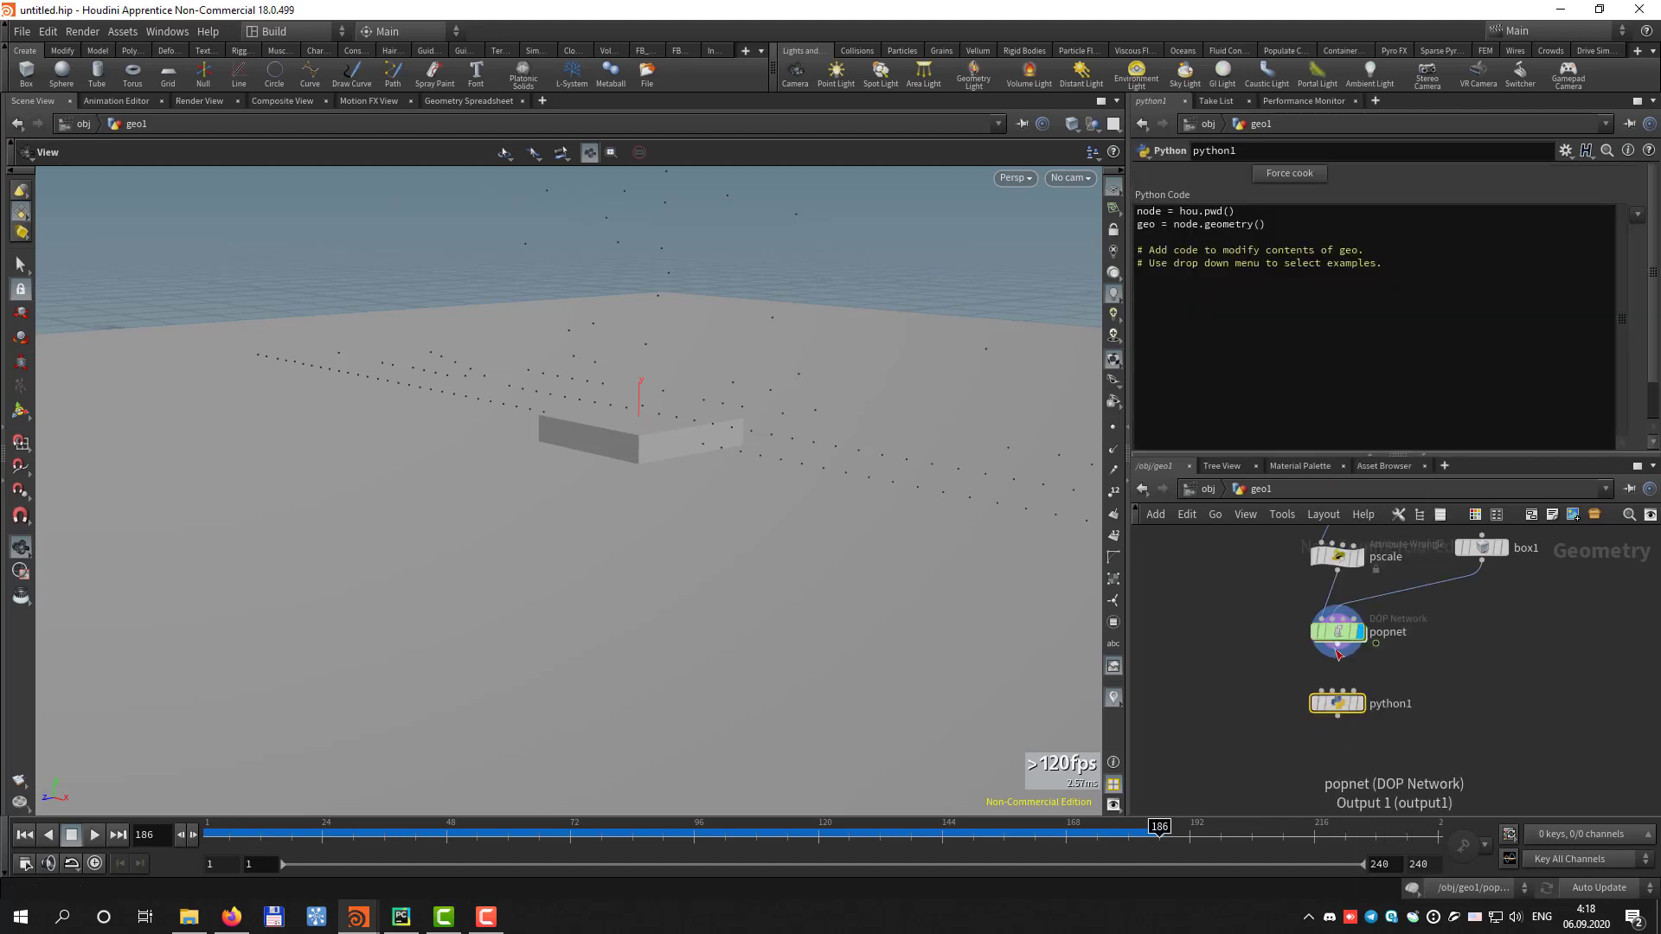
left_click_drag(1338, 655, 1338, 696)
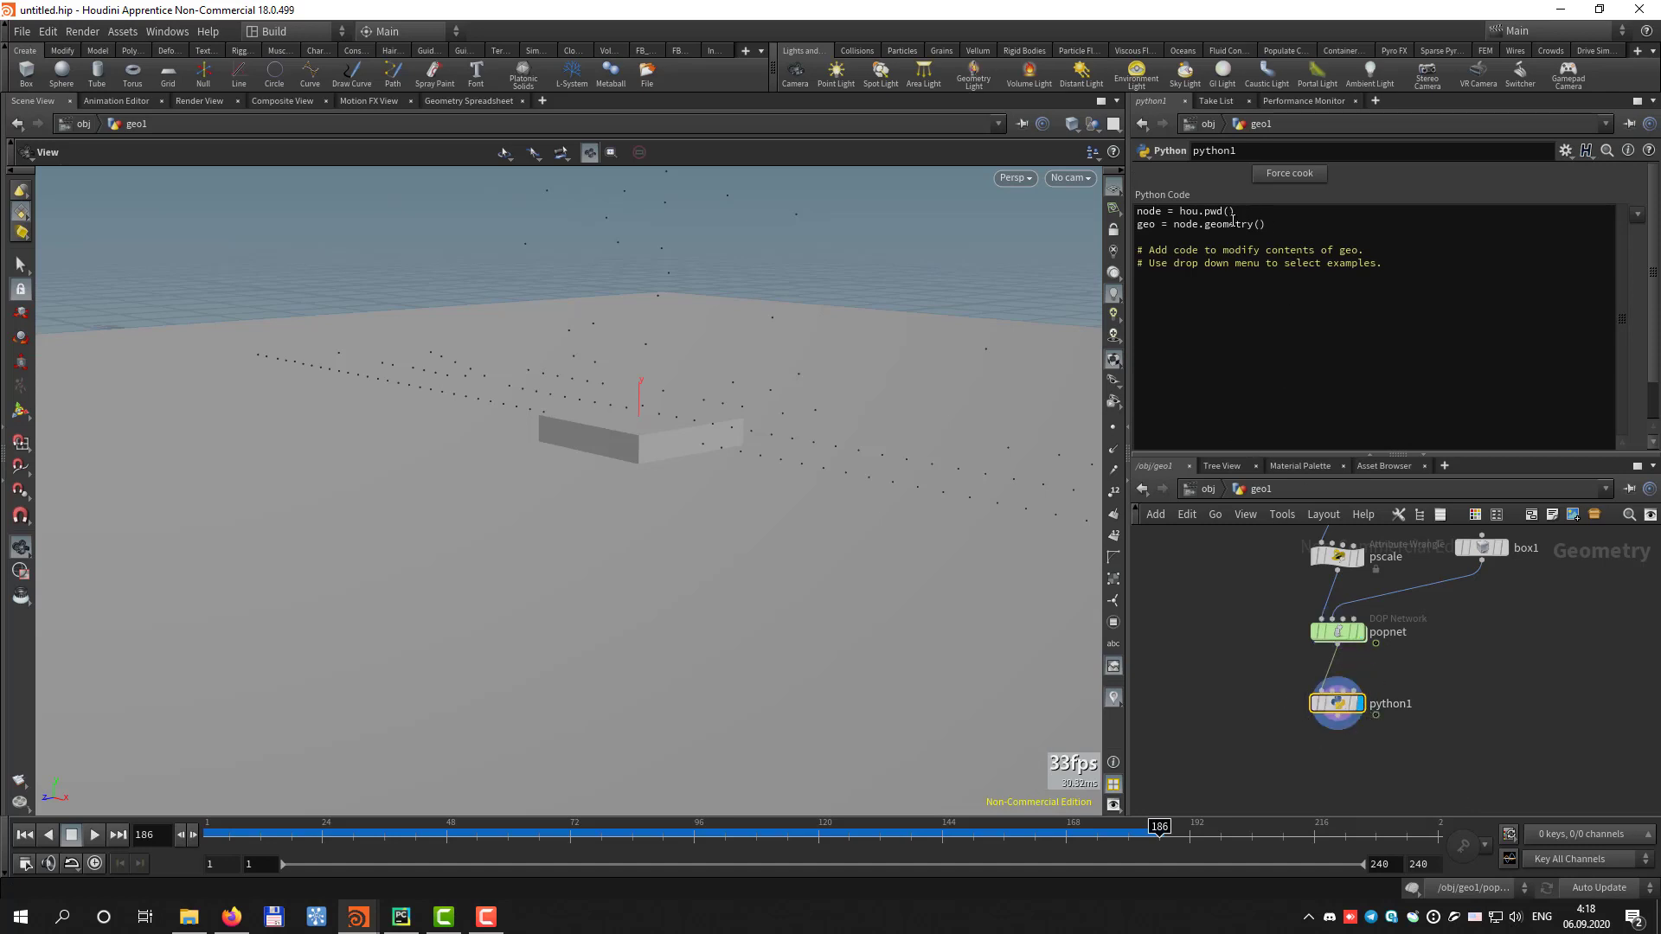
left_click_drag(1244, 208, 1128, 204)
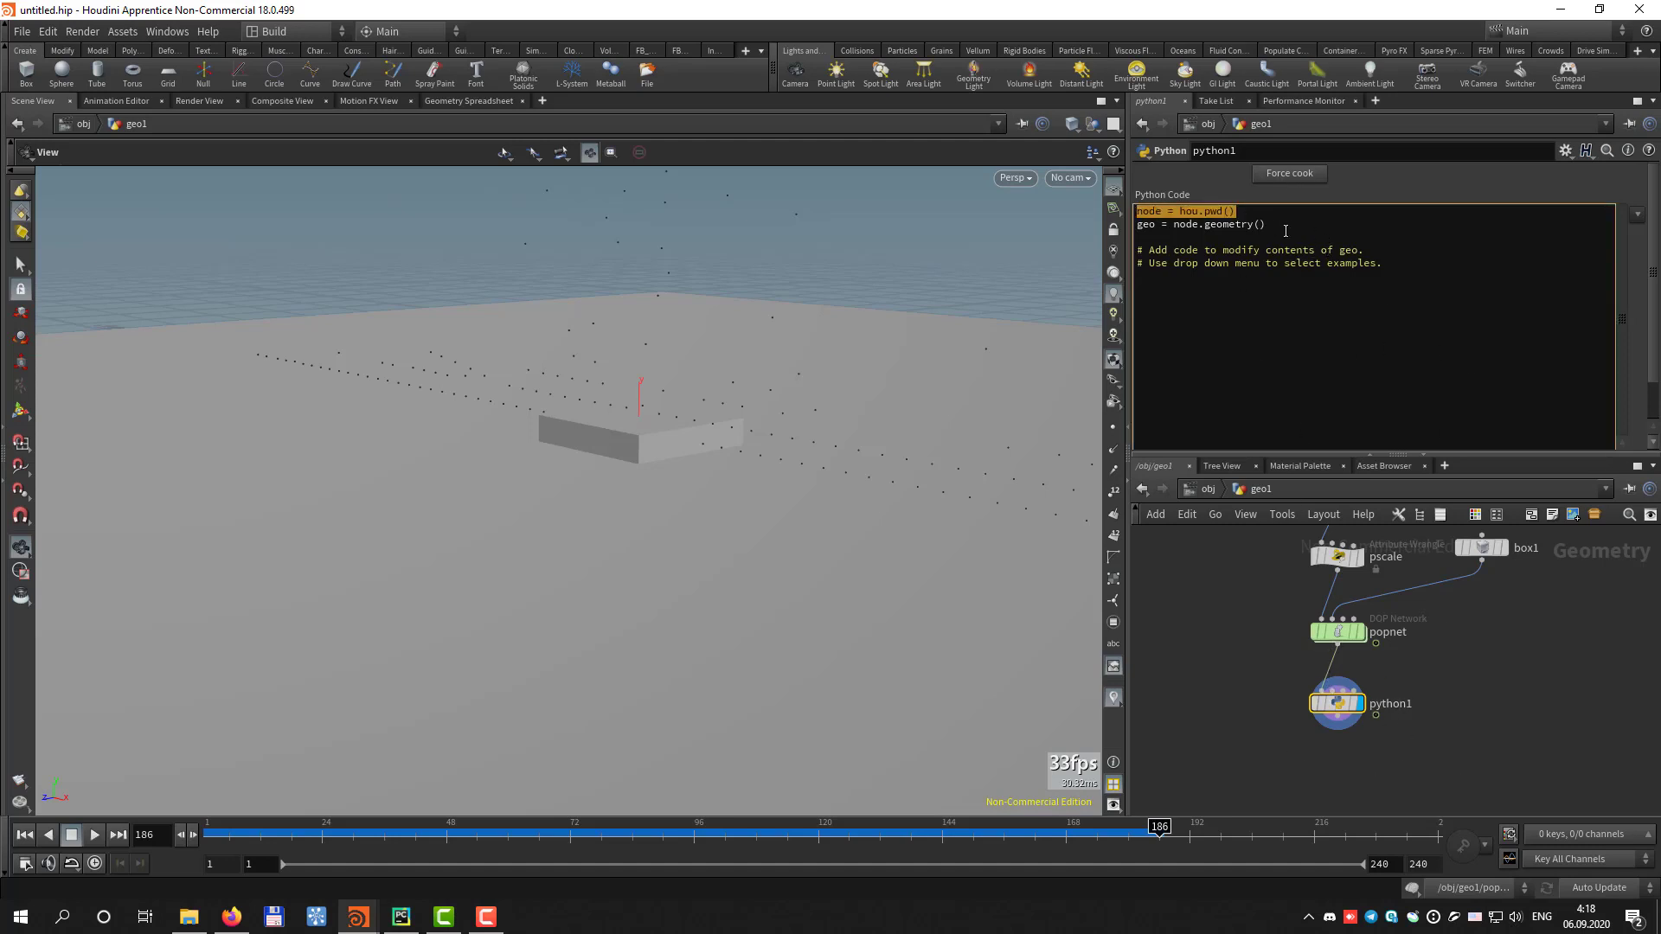
left_click_drag(1286, 231, 1137, 232)
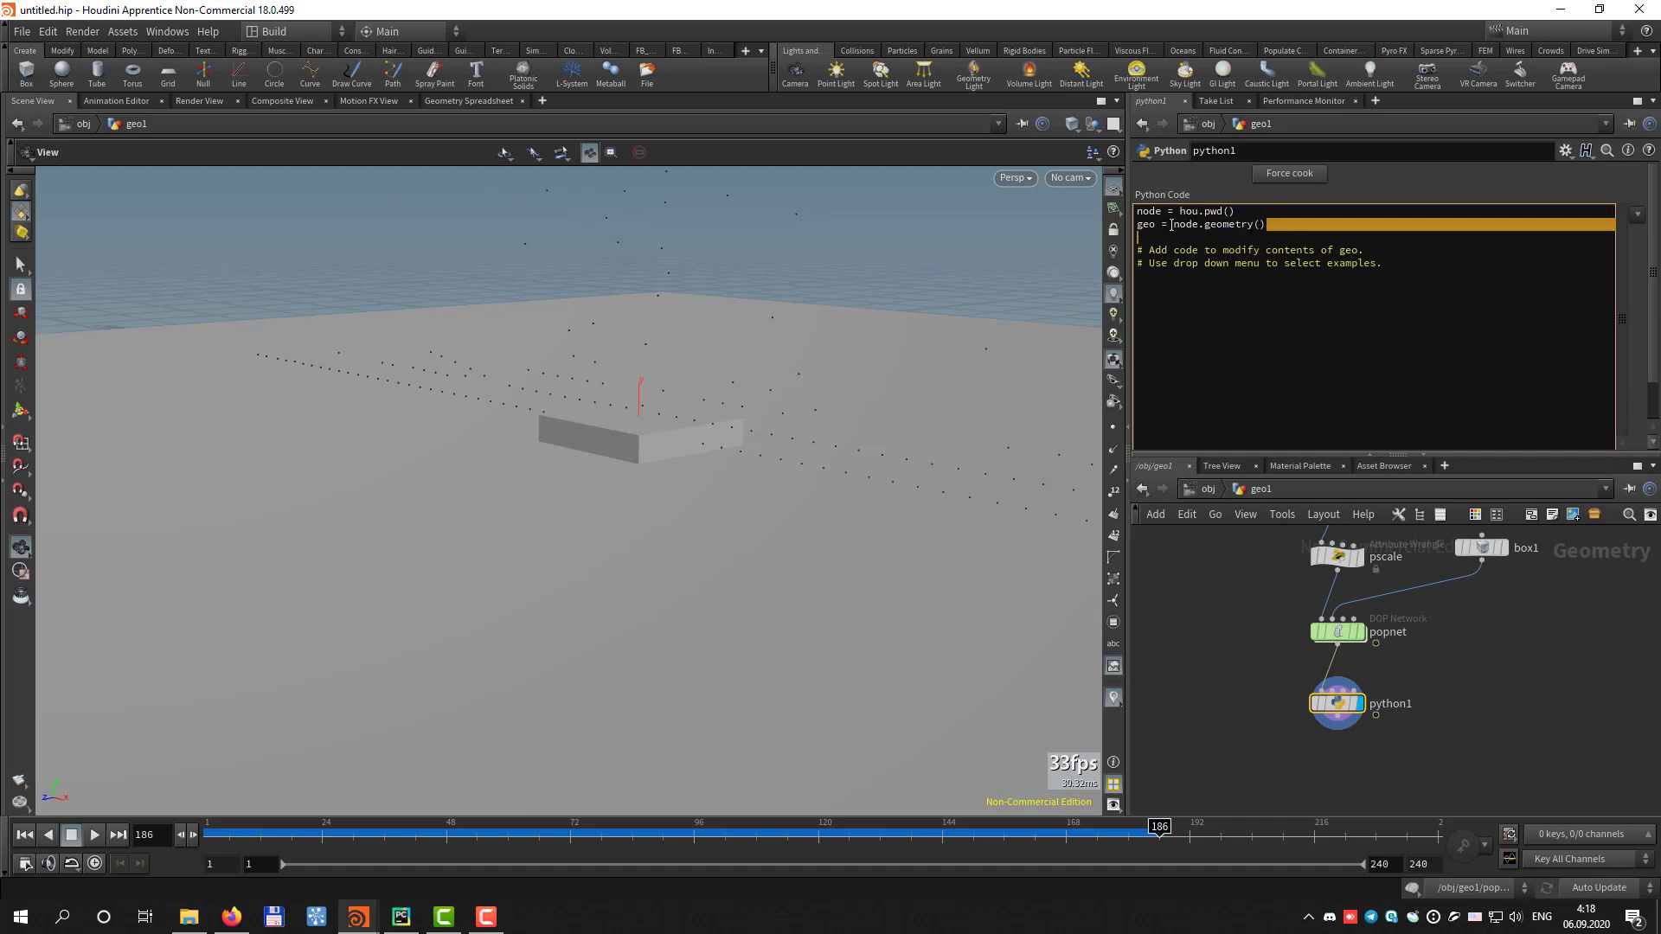
left_click(1379, 314)
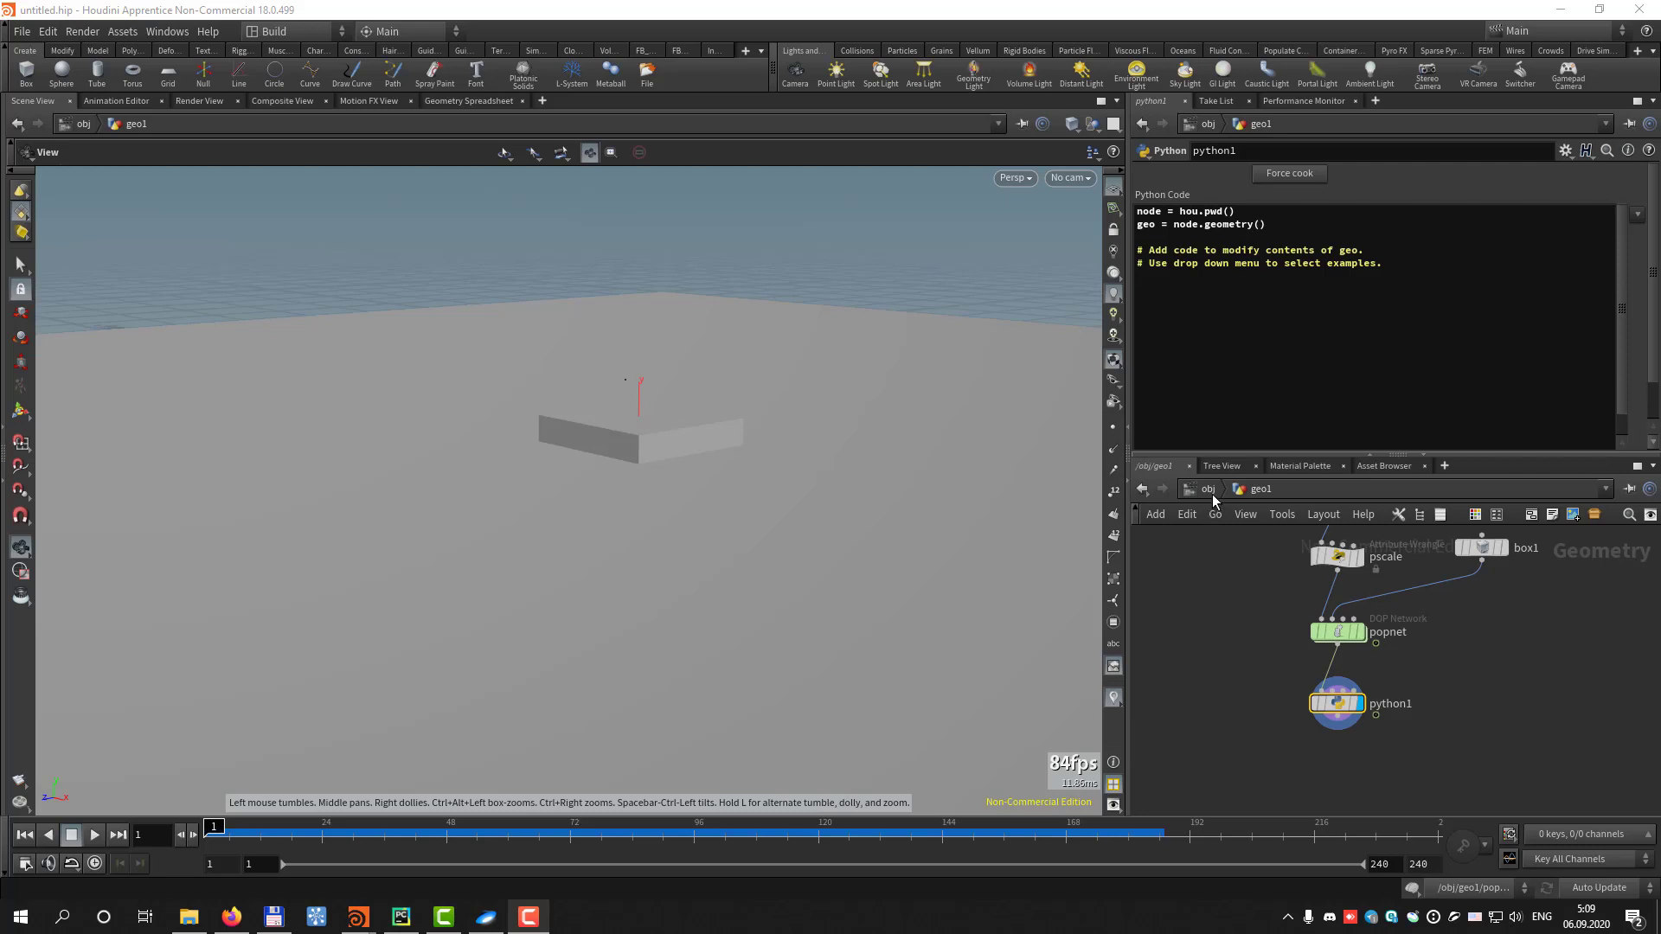
Step: At object level, add a Geometry object beside geo1 and rename it pop
left_click(1212, 495)
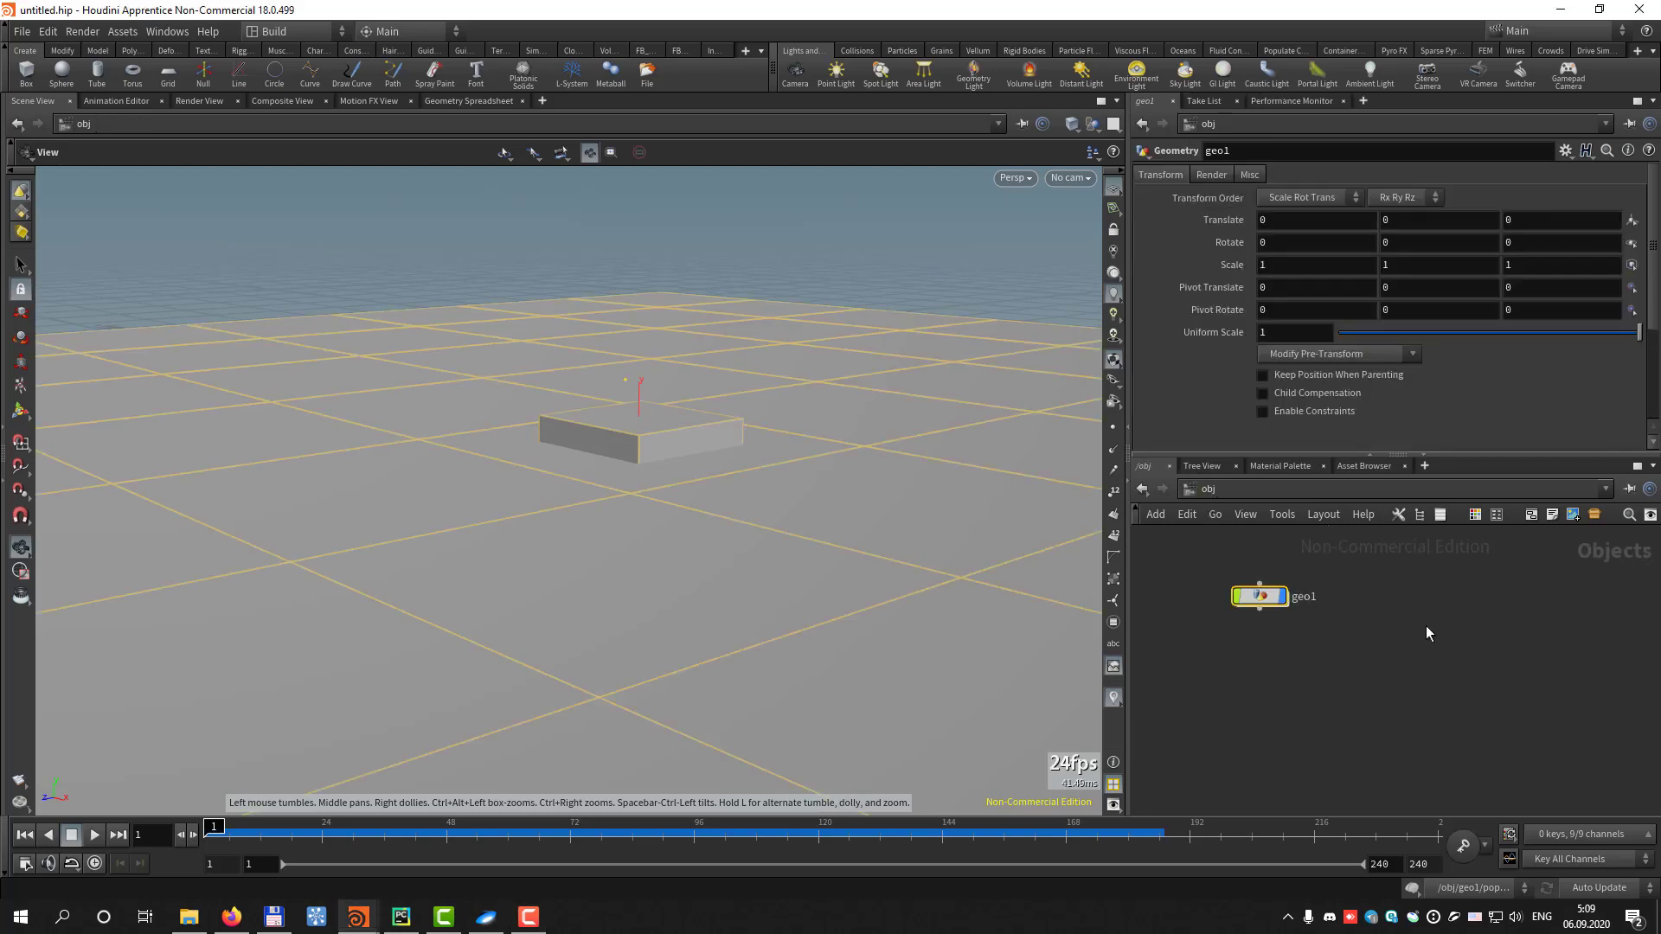
key("Tab")
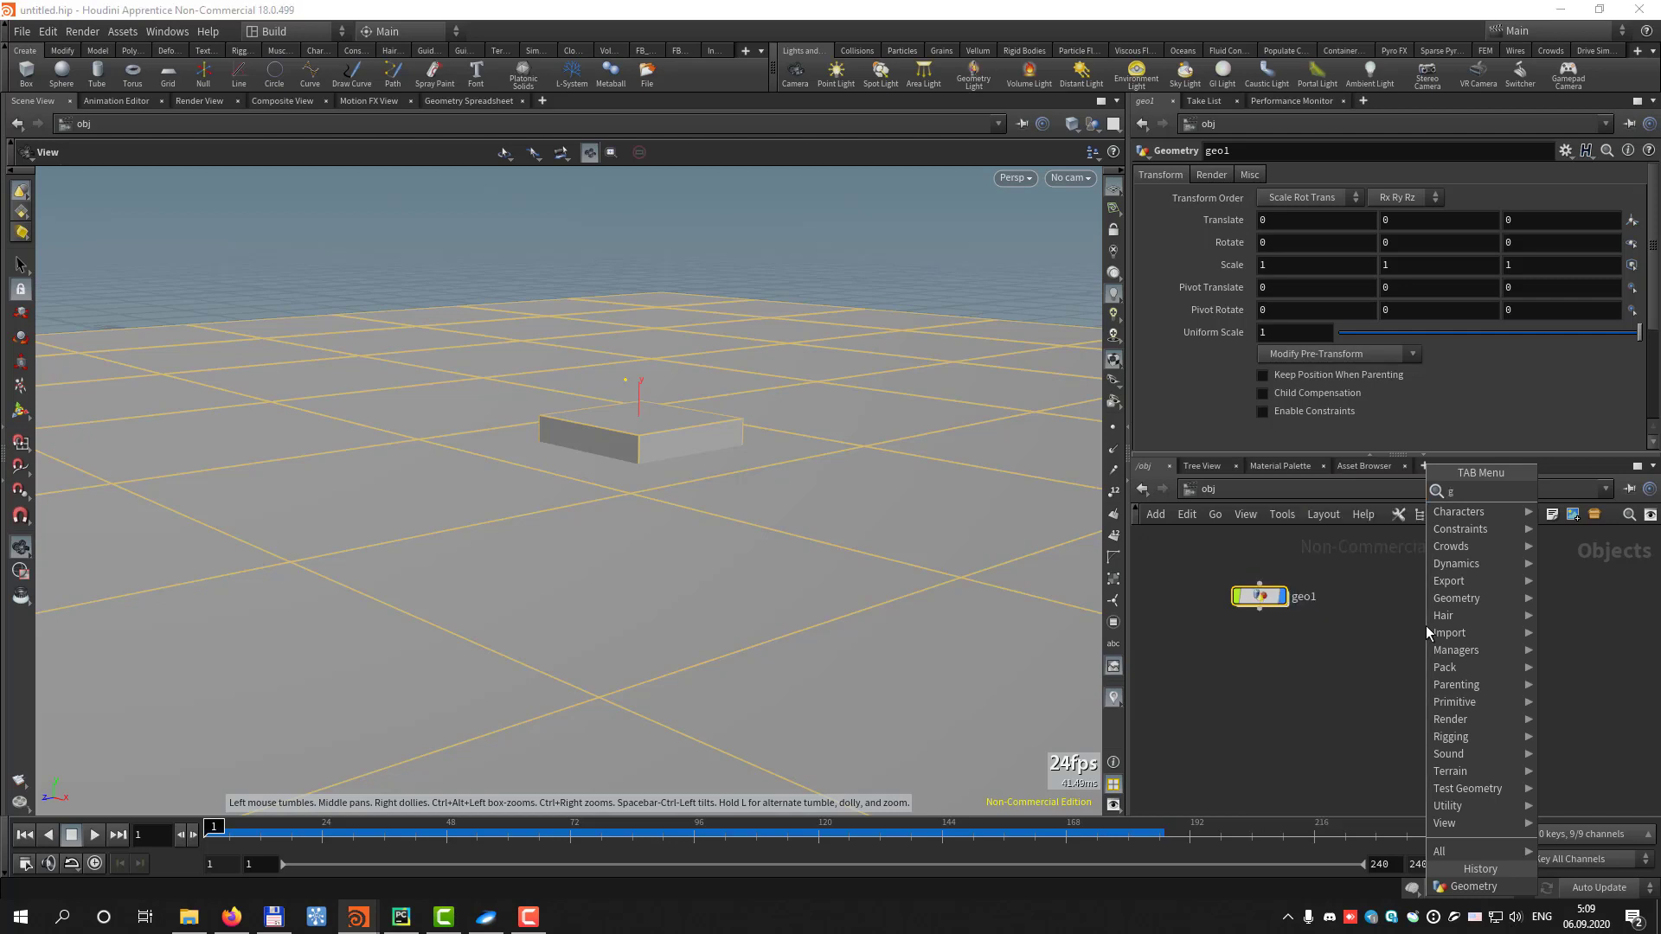
type("go")
key("BackSpace")
type("eo")
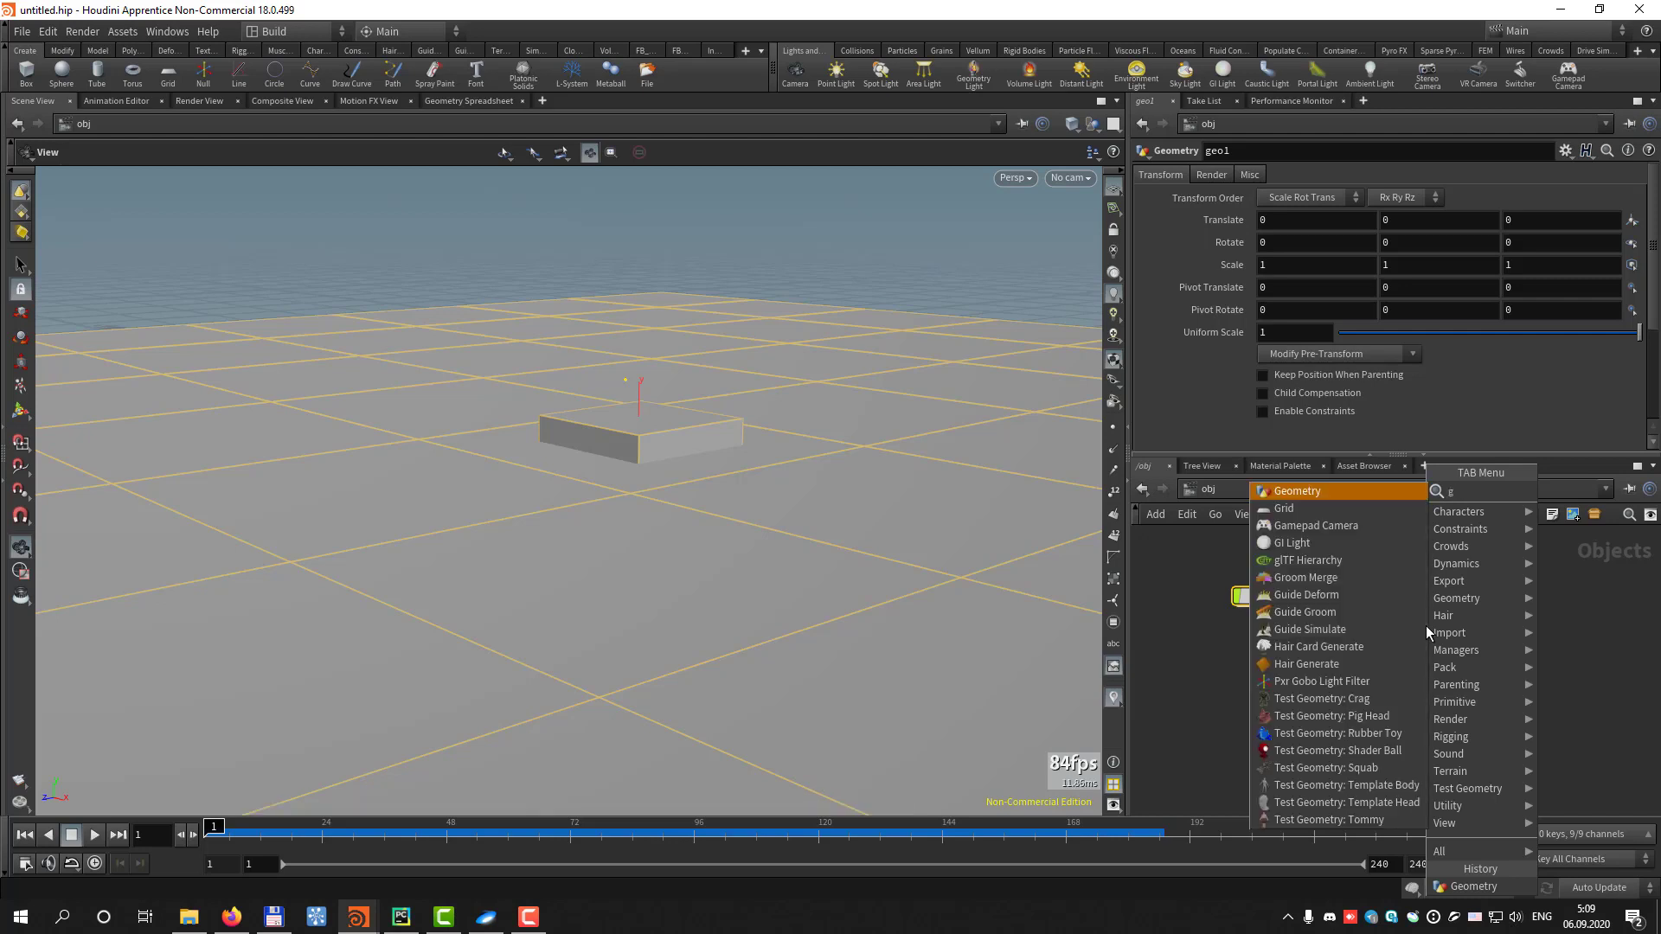
key("Return")
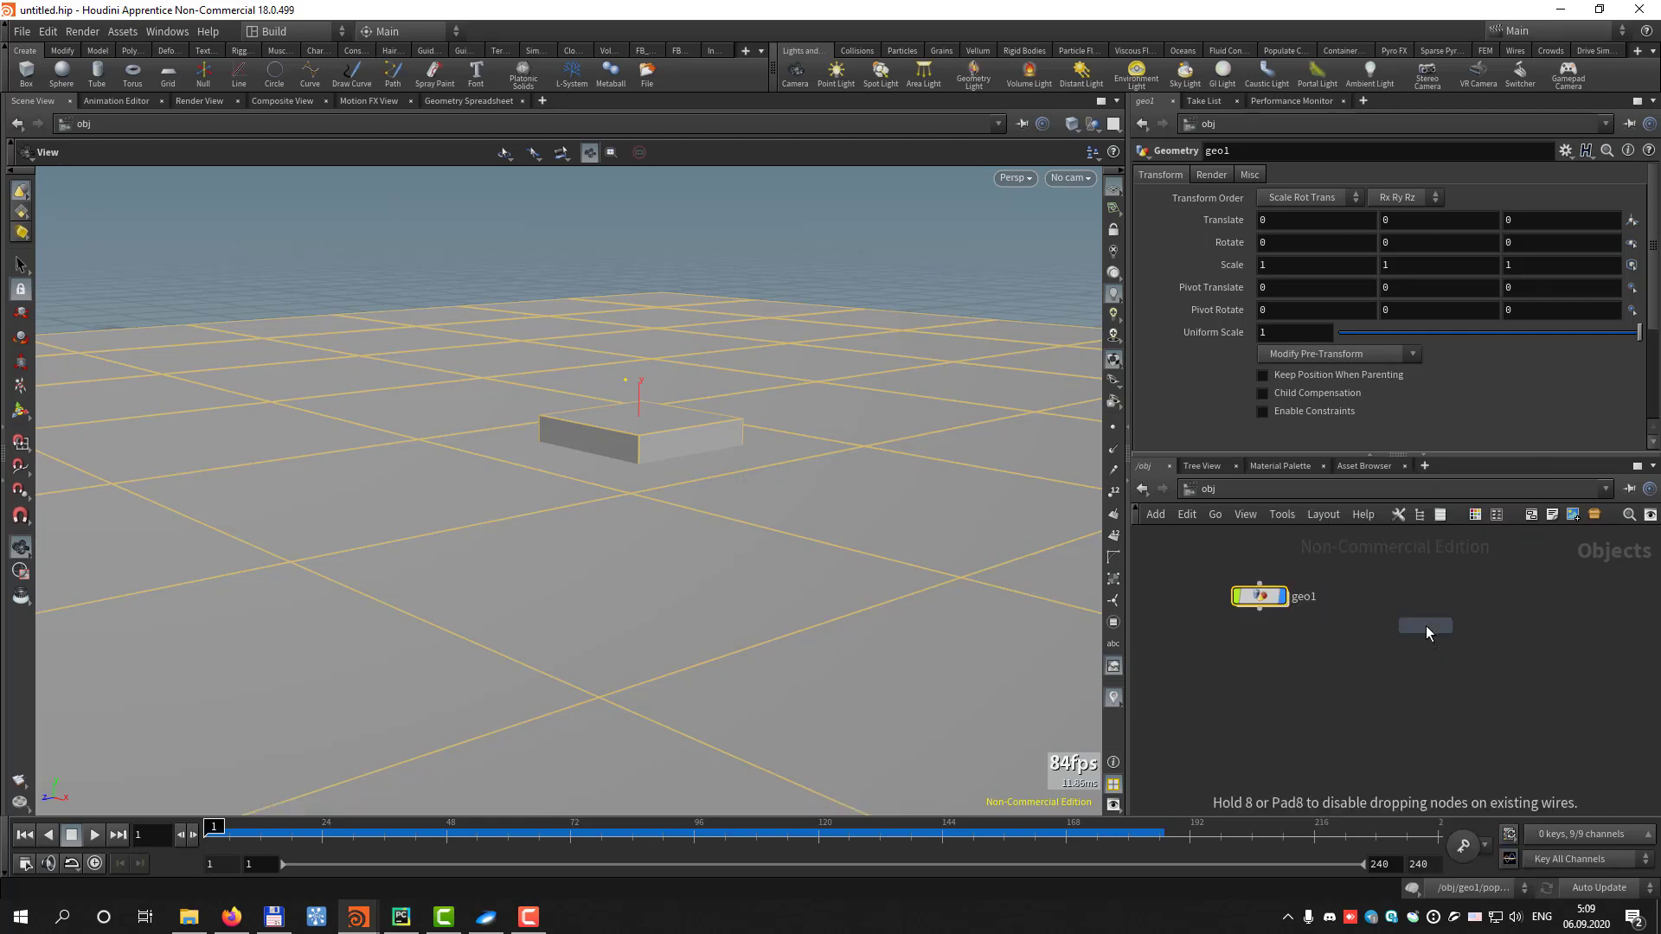
left_click(1425, 625)
left_click_drag(1426, 626, 1431, 599)
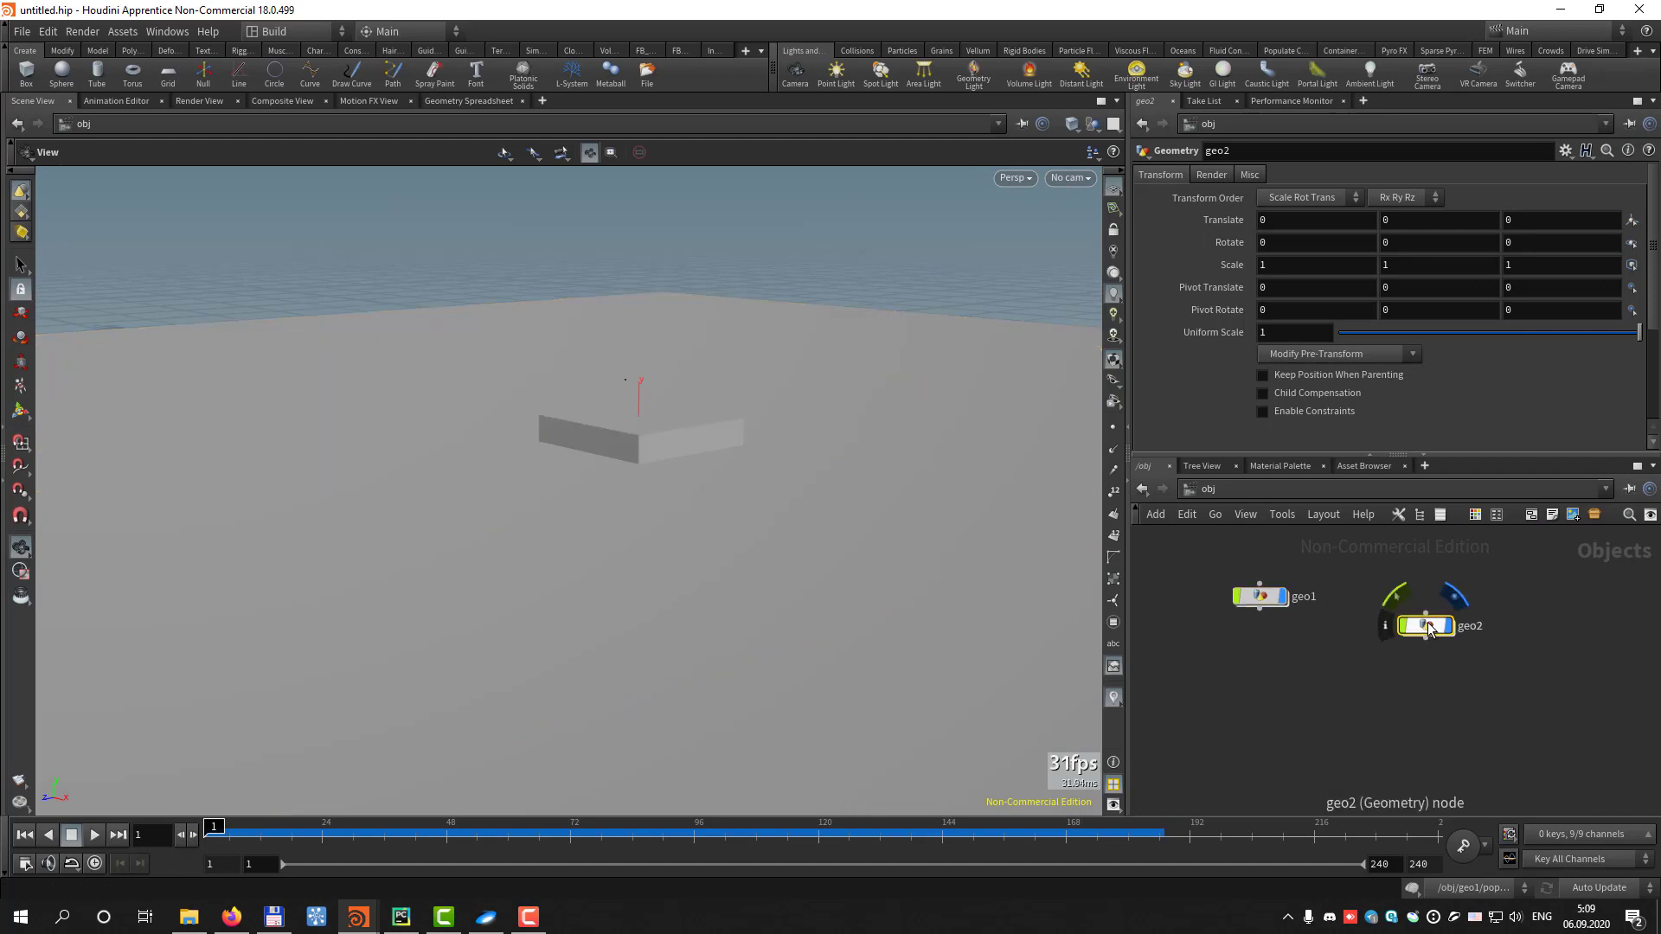
double_click(1474, 597)
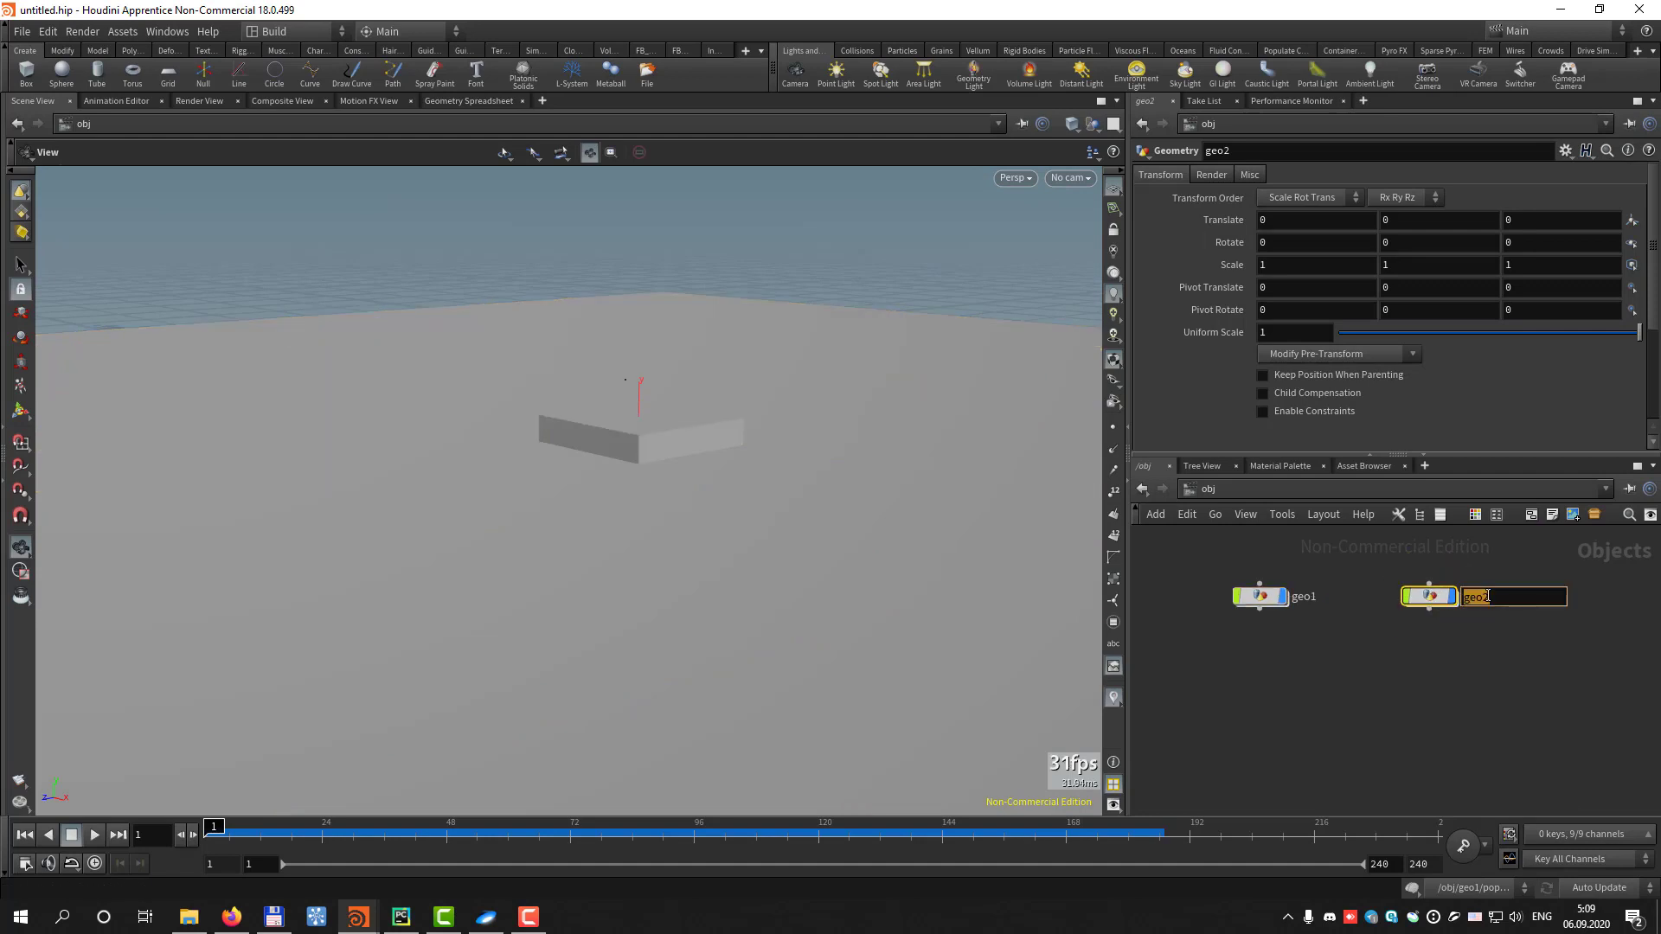
type("pop")
key("Return")
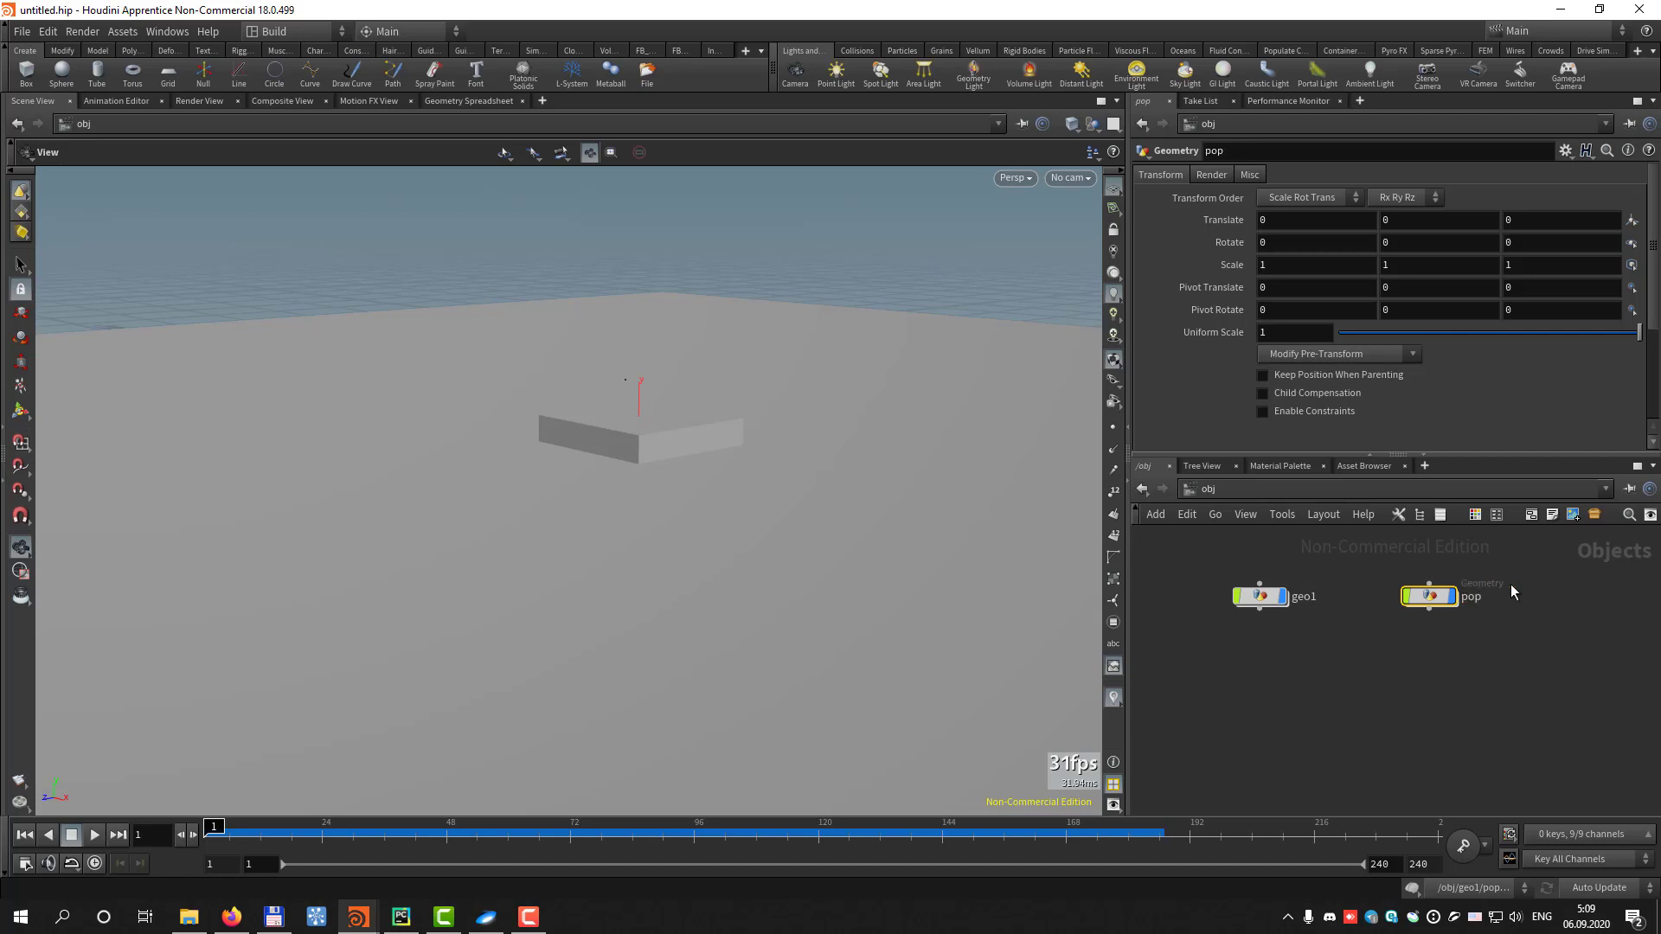
Step: Inside pop, add a POP Network named popnet, then return to /obj
double_click(1431, 588)
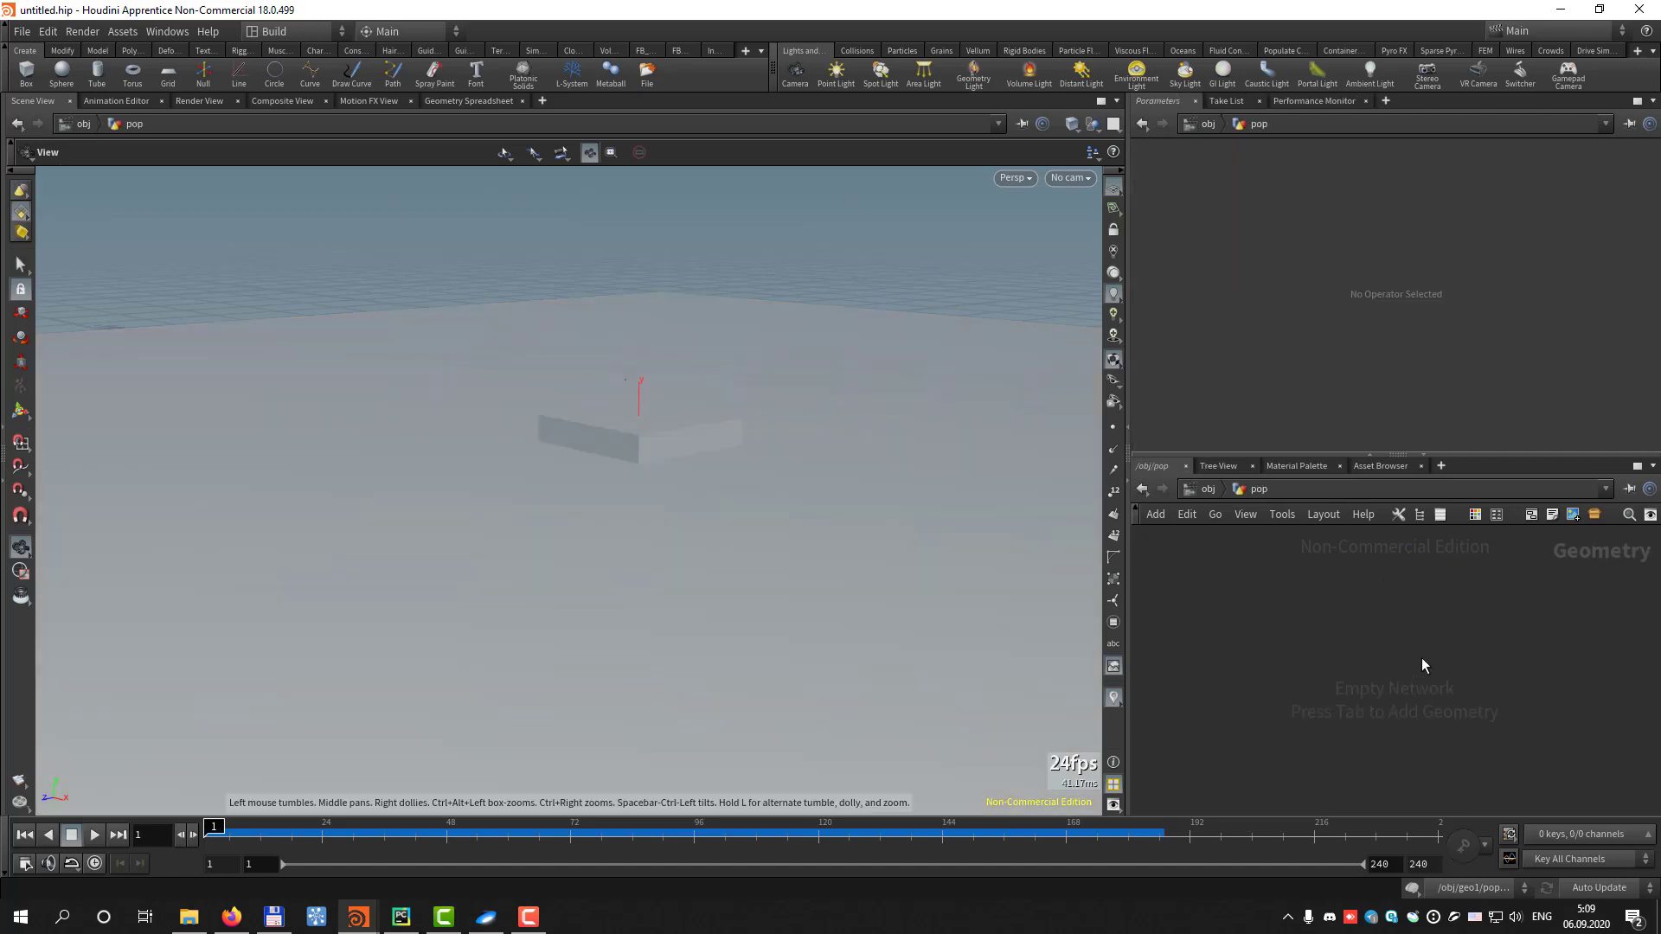
key("Tab")
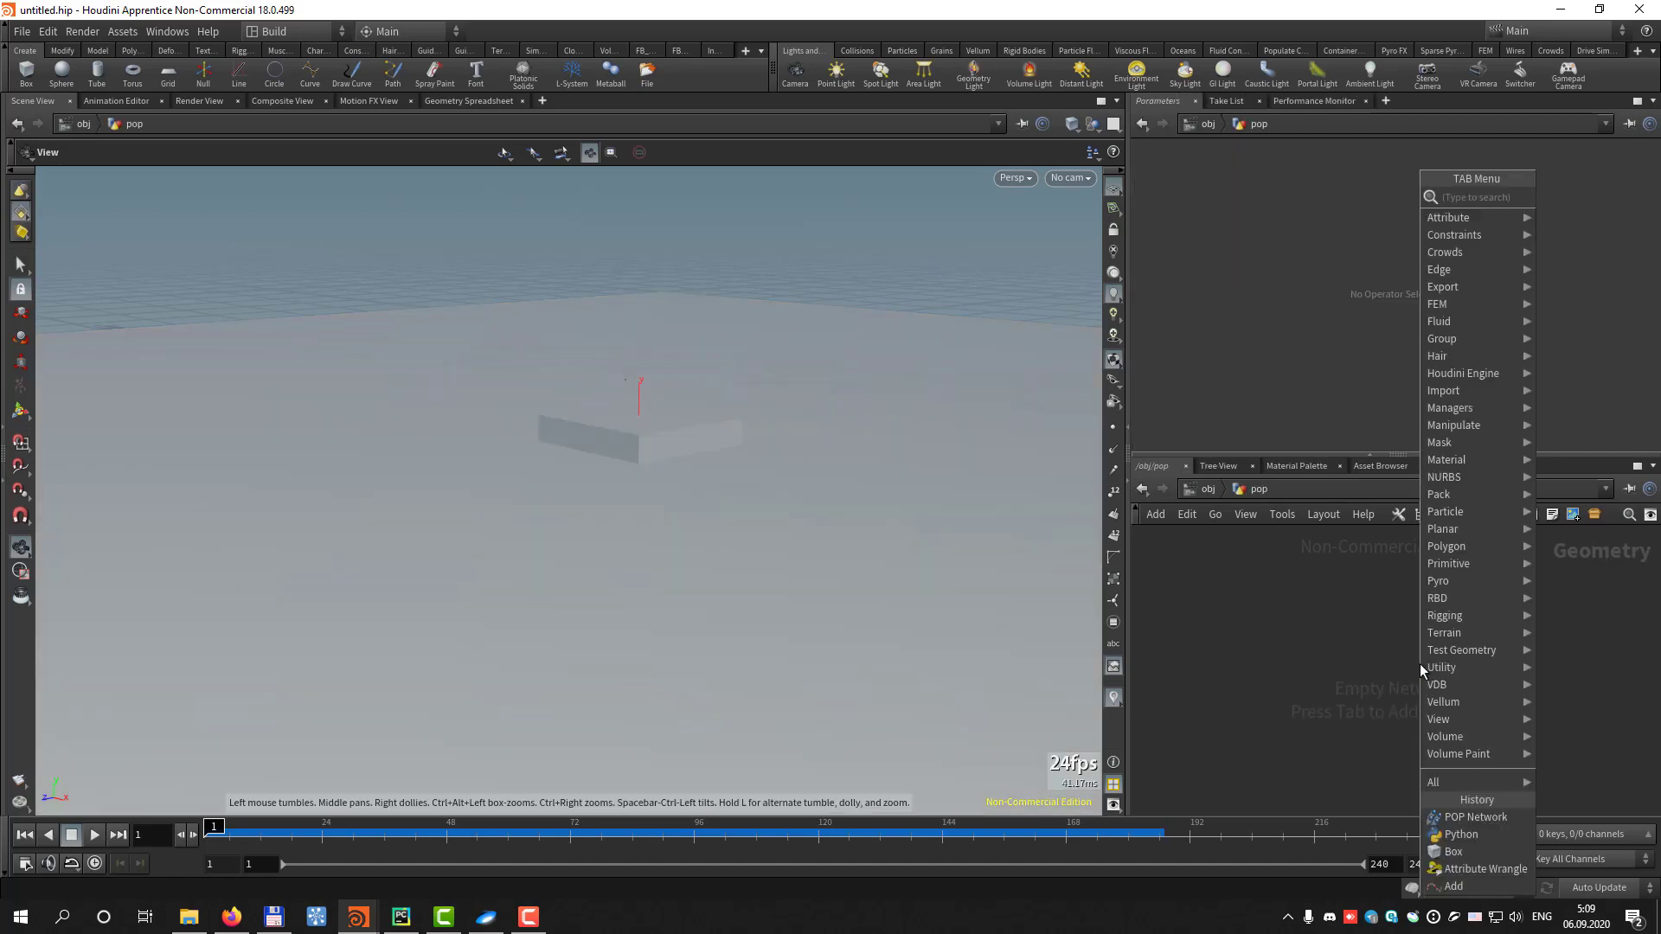
type("popn")
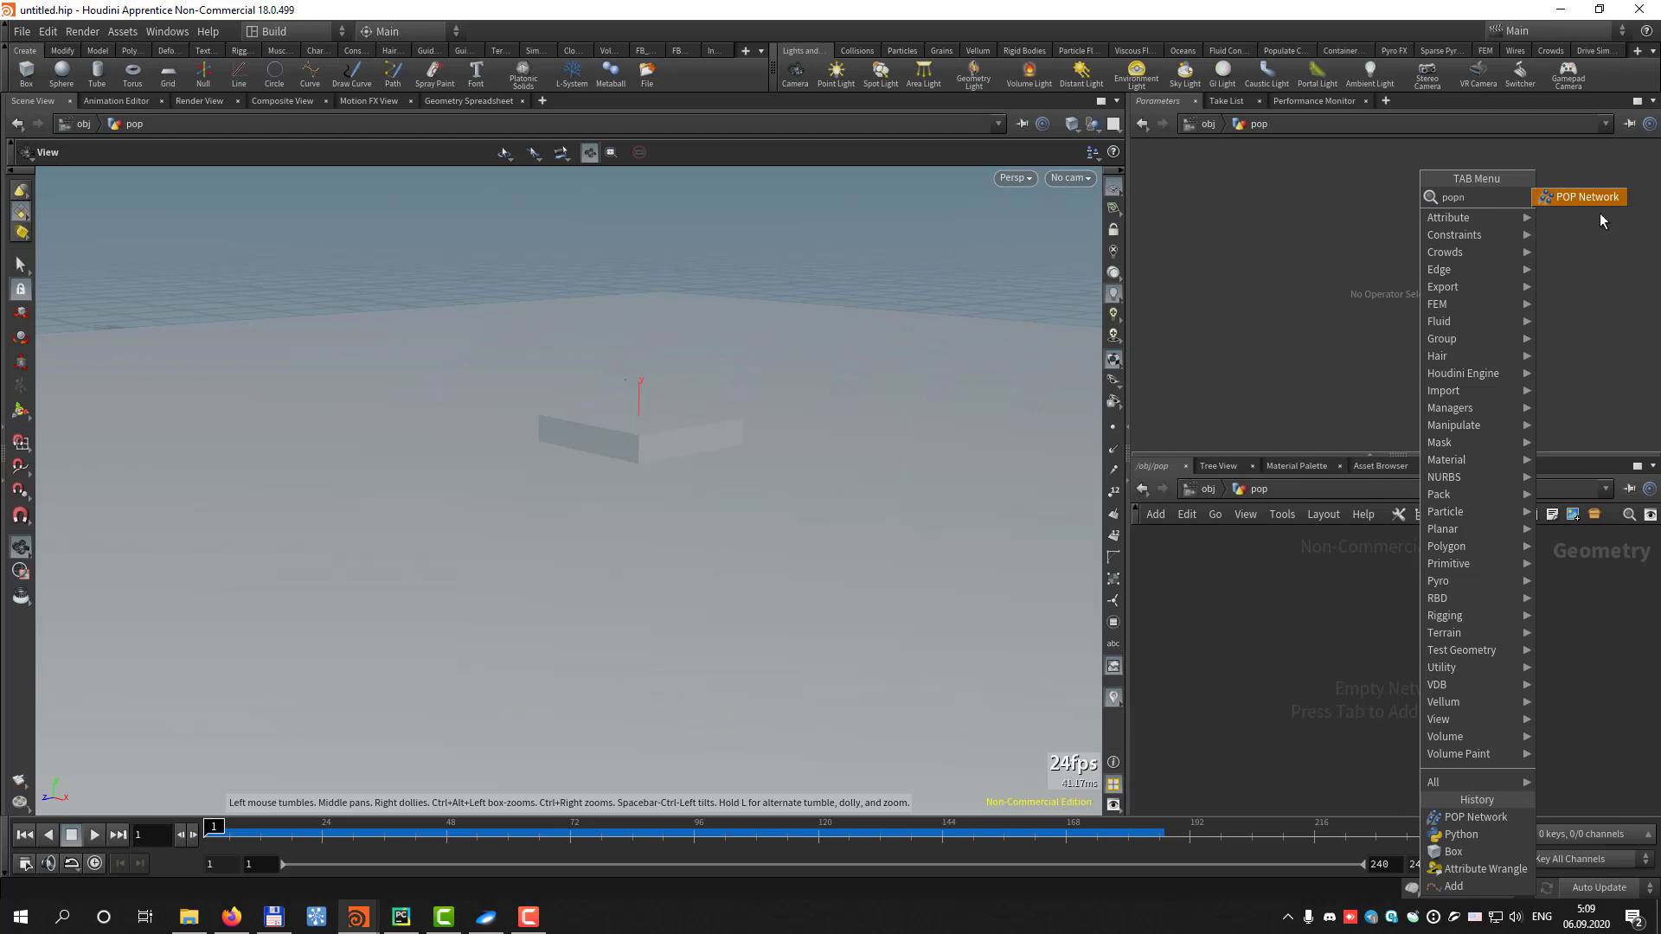
left_click(1594, 208)
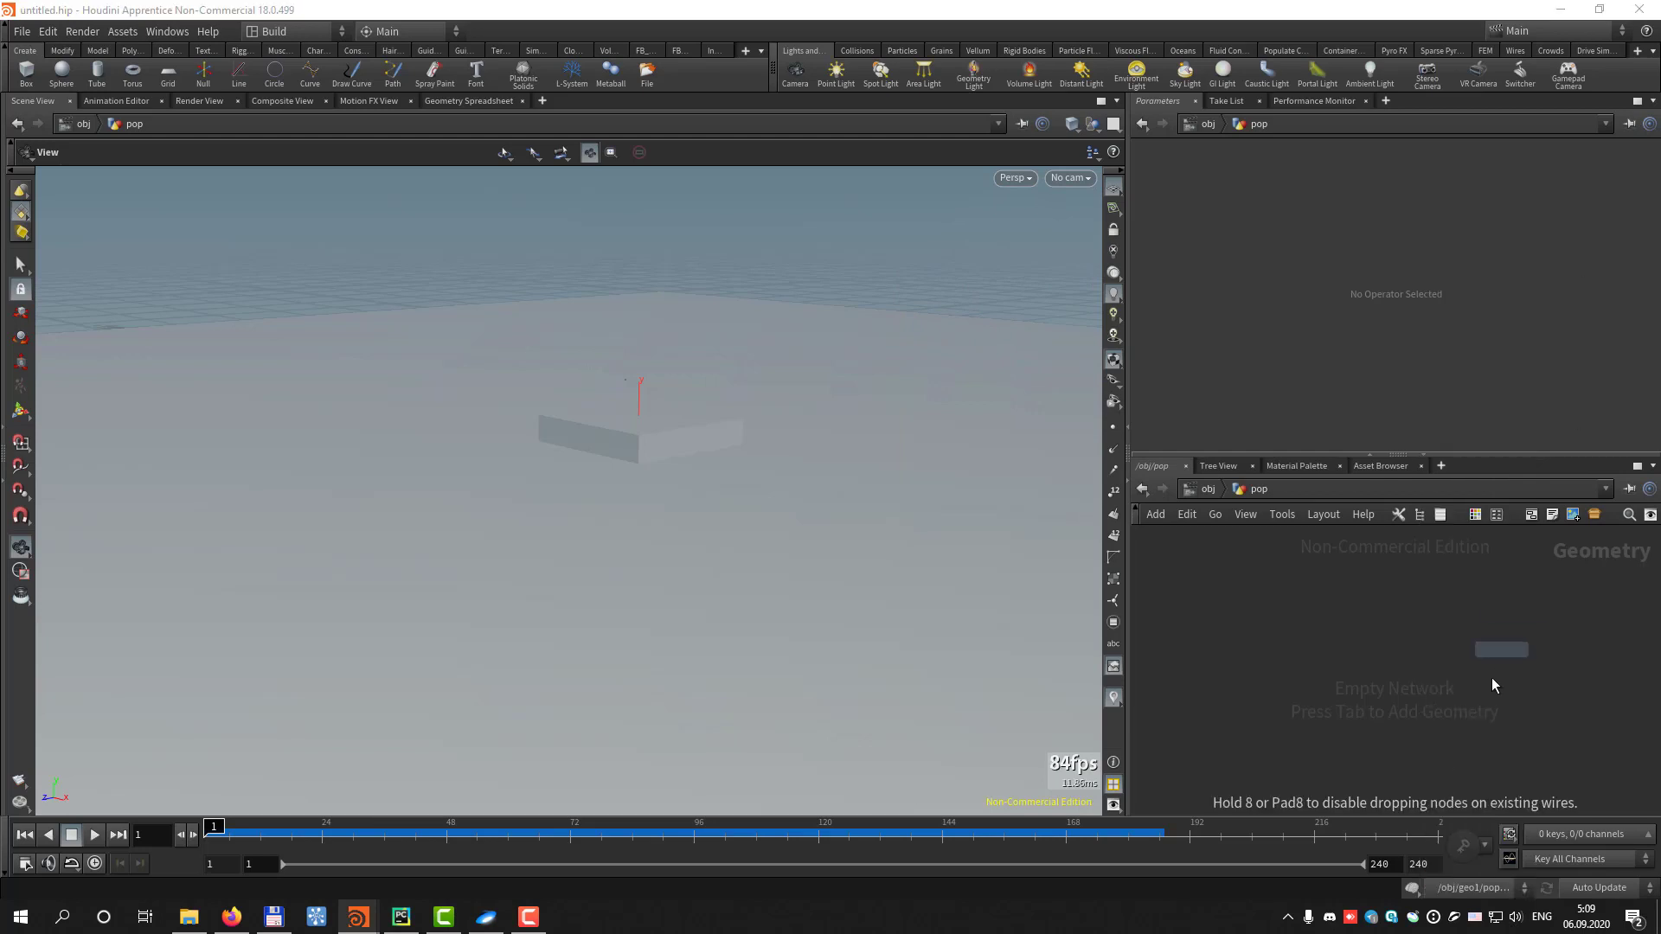
left_click(1404, 668)
left_click(1210, 490)
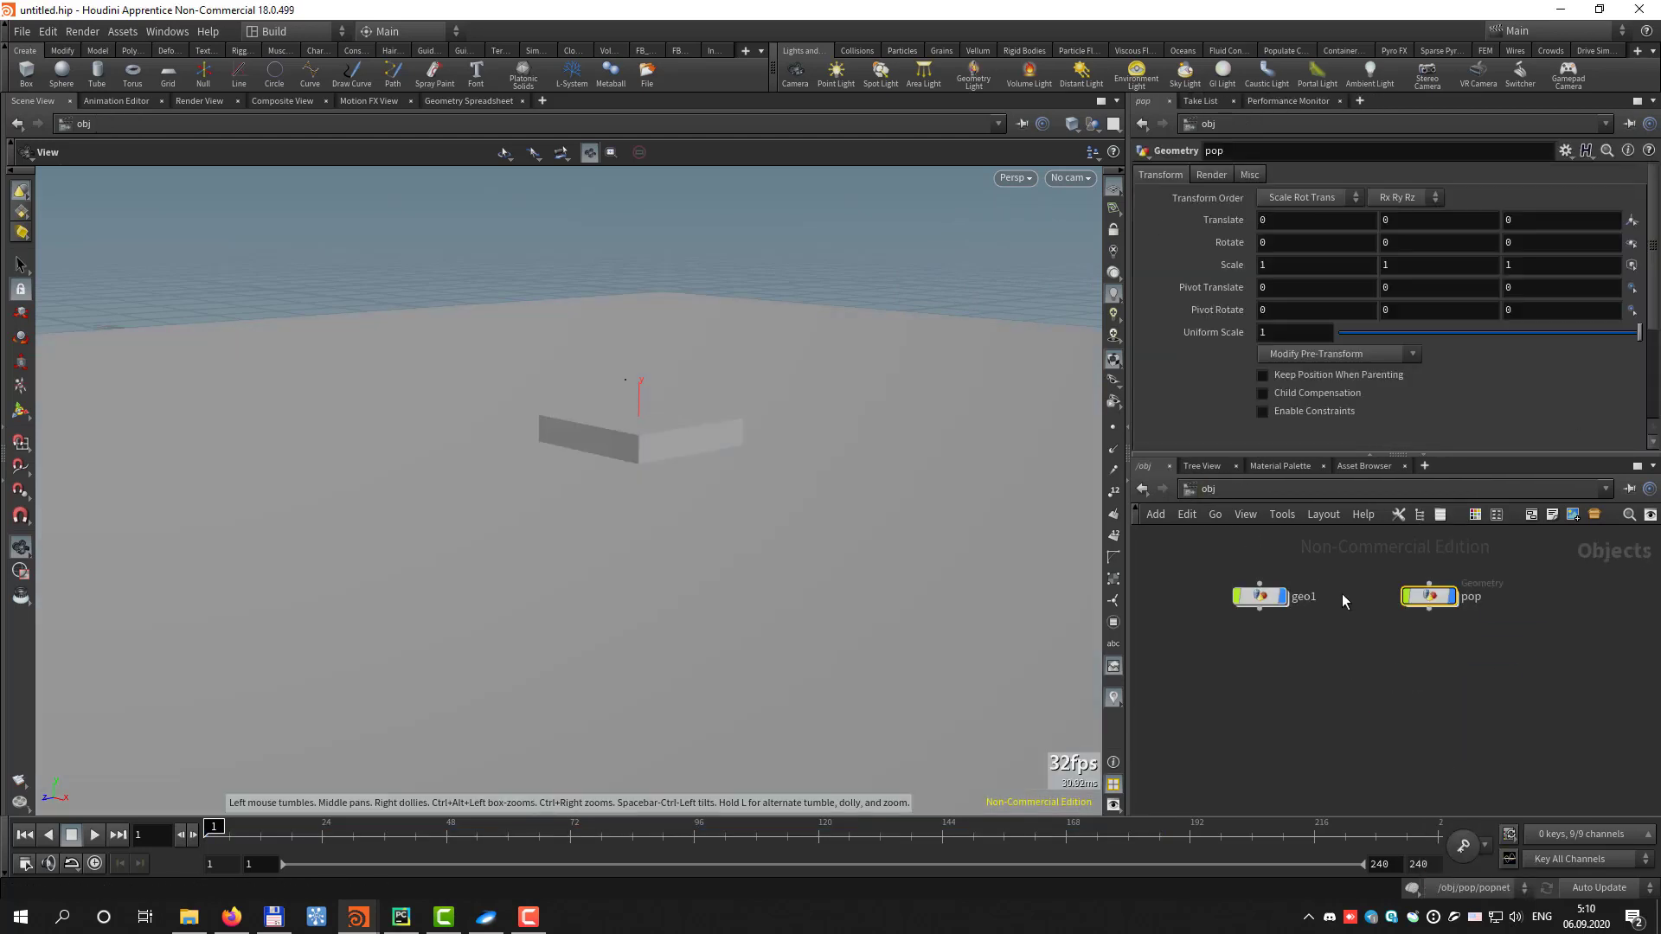
Step: In geo1's python1 code, add the line anim = "/obj/pop"
double_click(1260, 596)
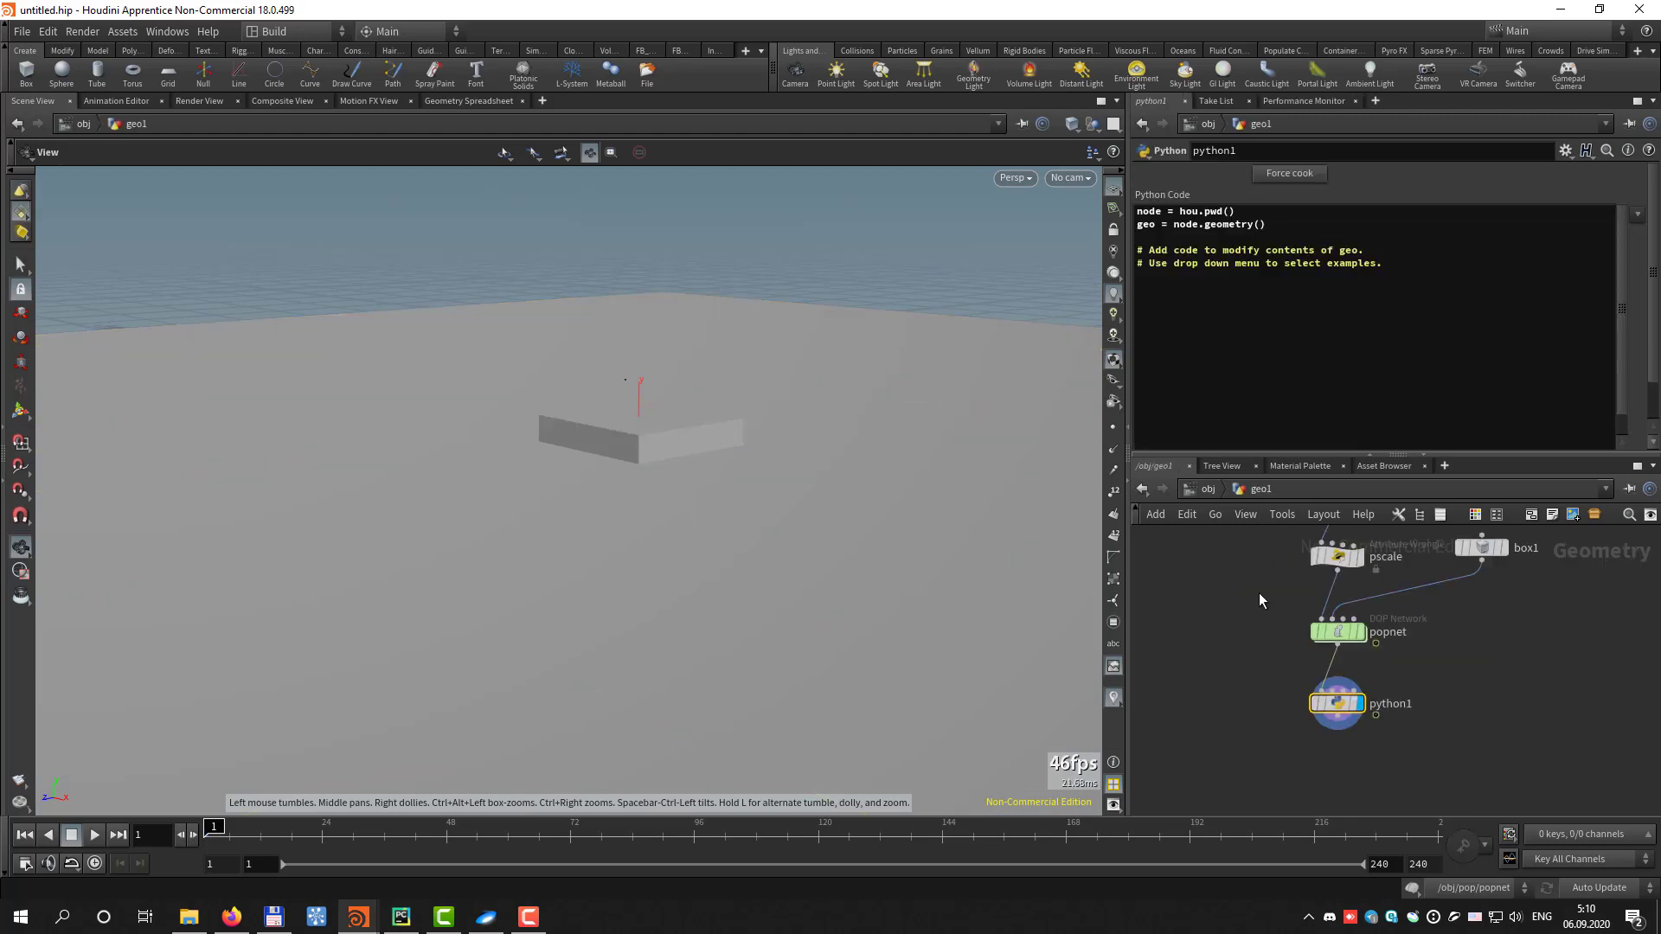
left_click(1305, 312)
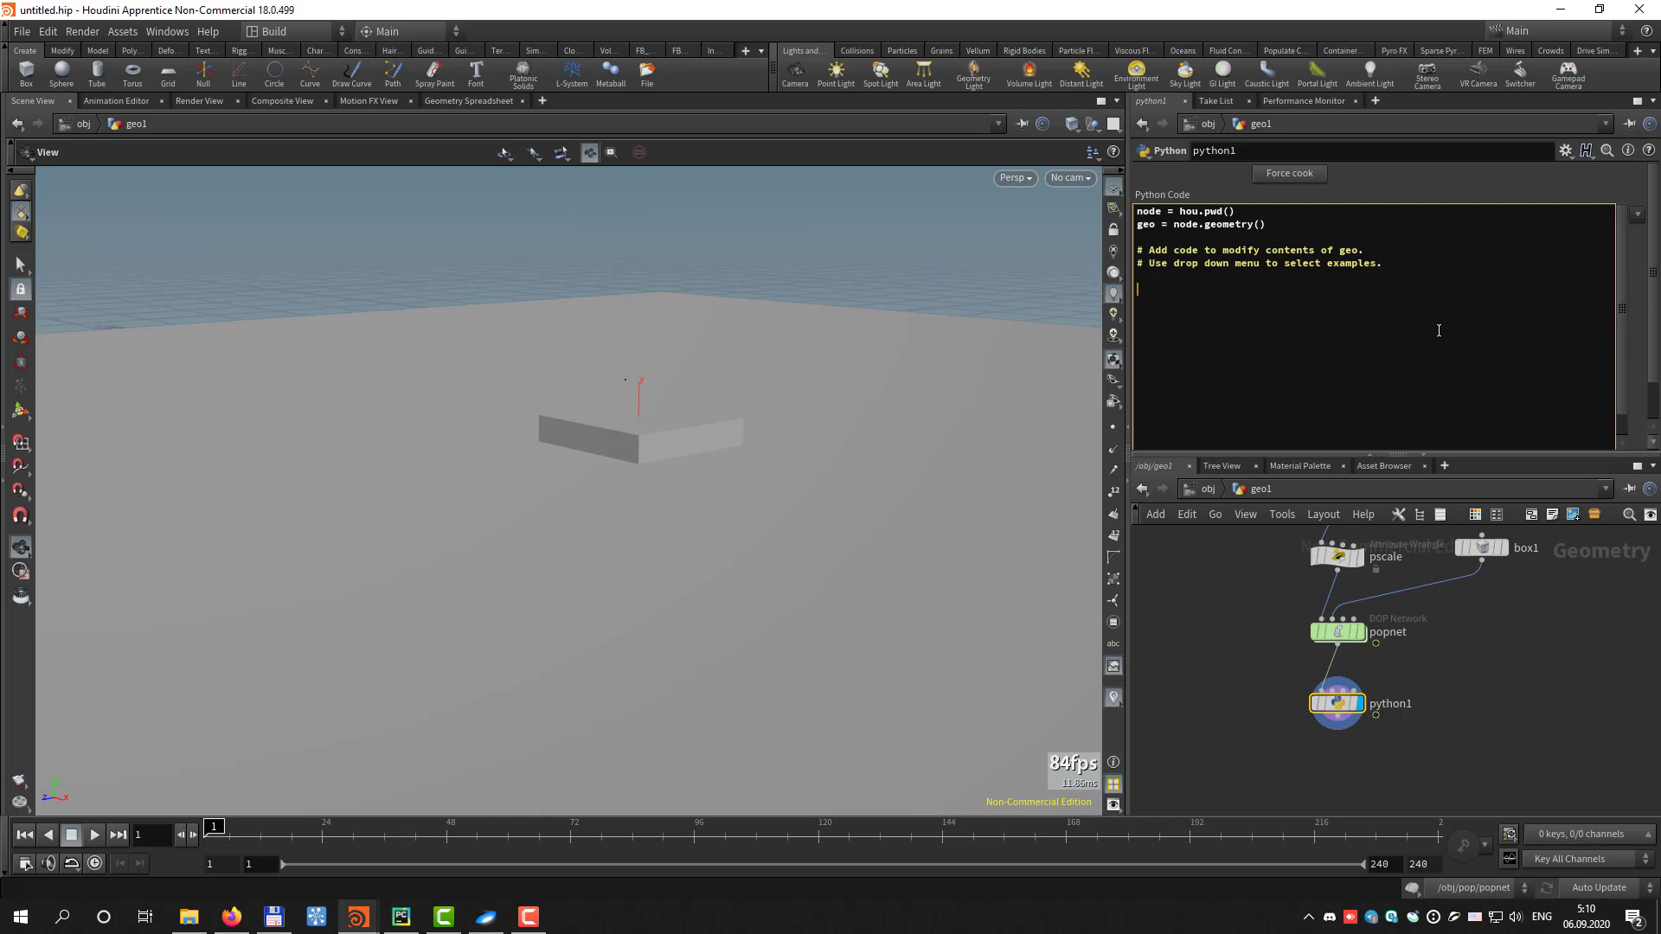
type("ani")
type("m = \"")
type("\"")
type("/")
type("obj/")
type("pop")
type("\"")
key("Return")
key("Return")
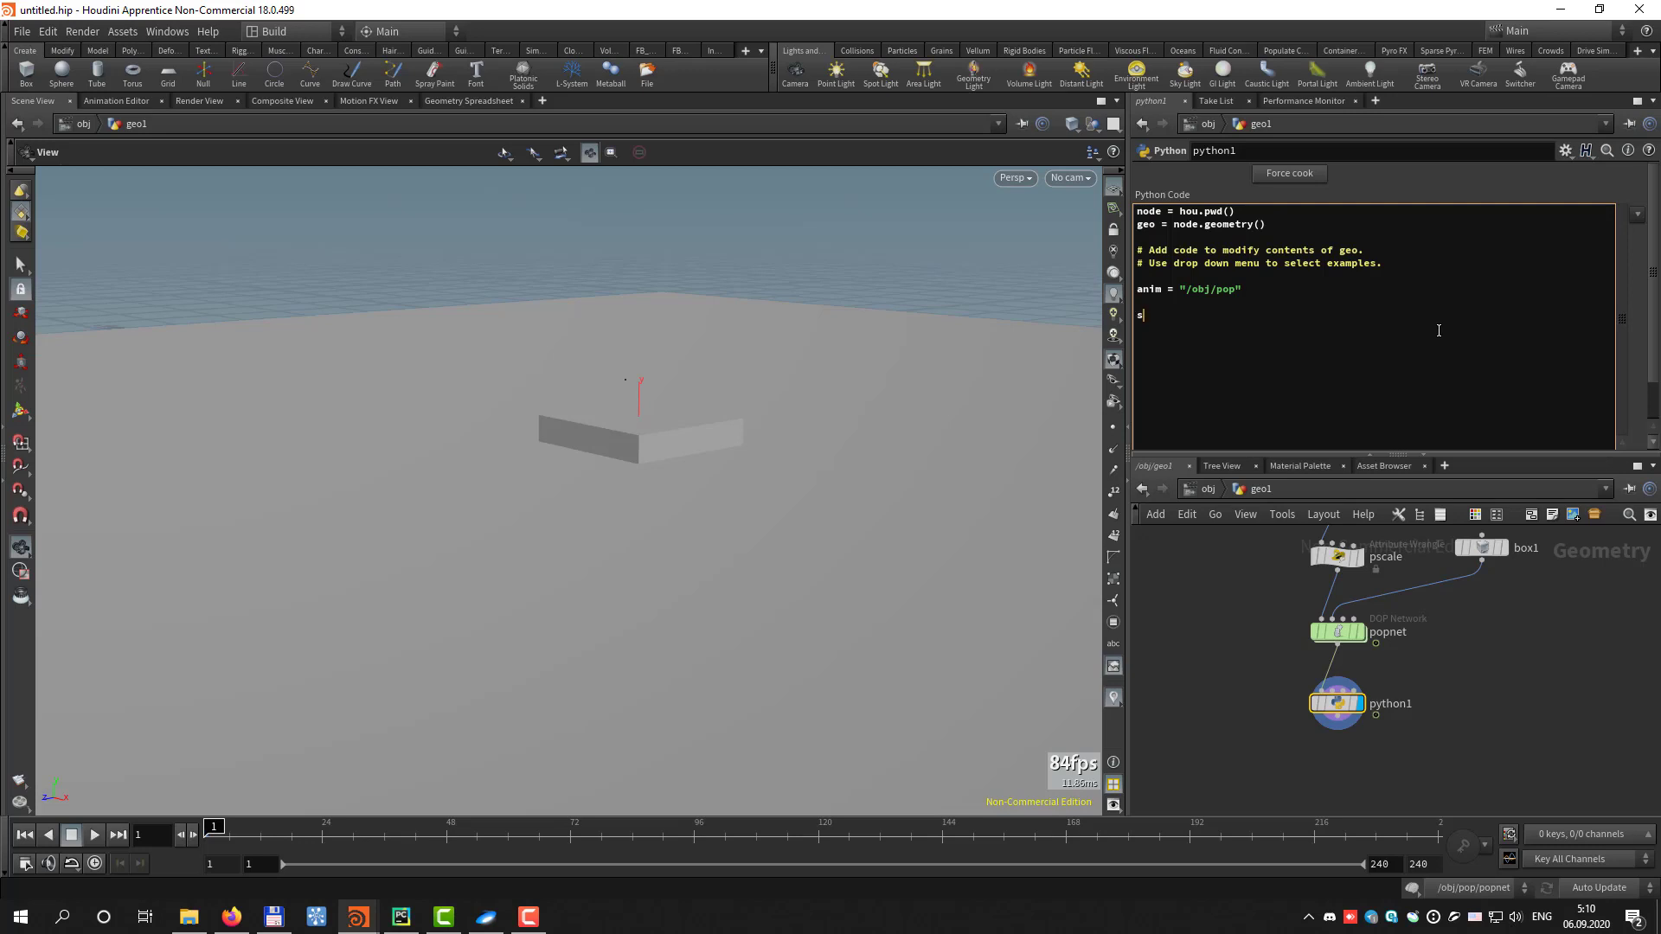
Step: Add startpos = hou.node("/obj/pop/popnet/").position() and begin for point in points():
type("tartpos = ")
type("hou.")
type("node")
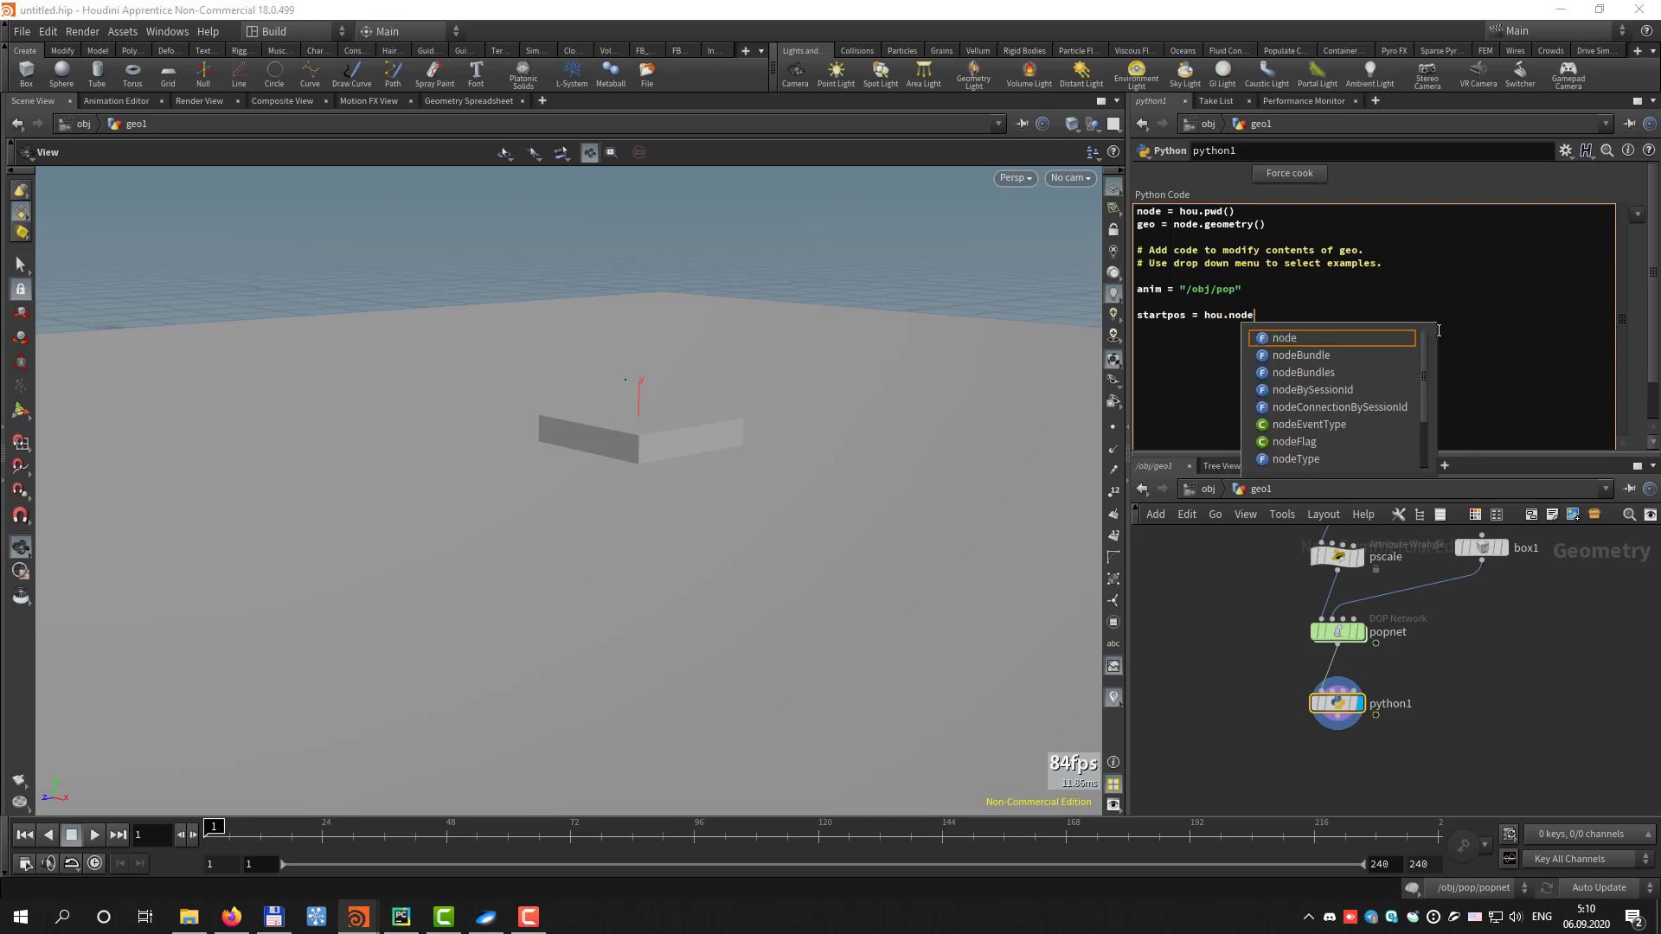
key("Escape")
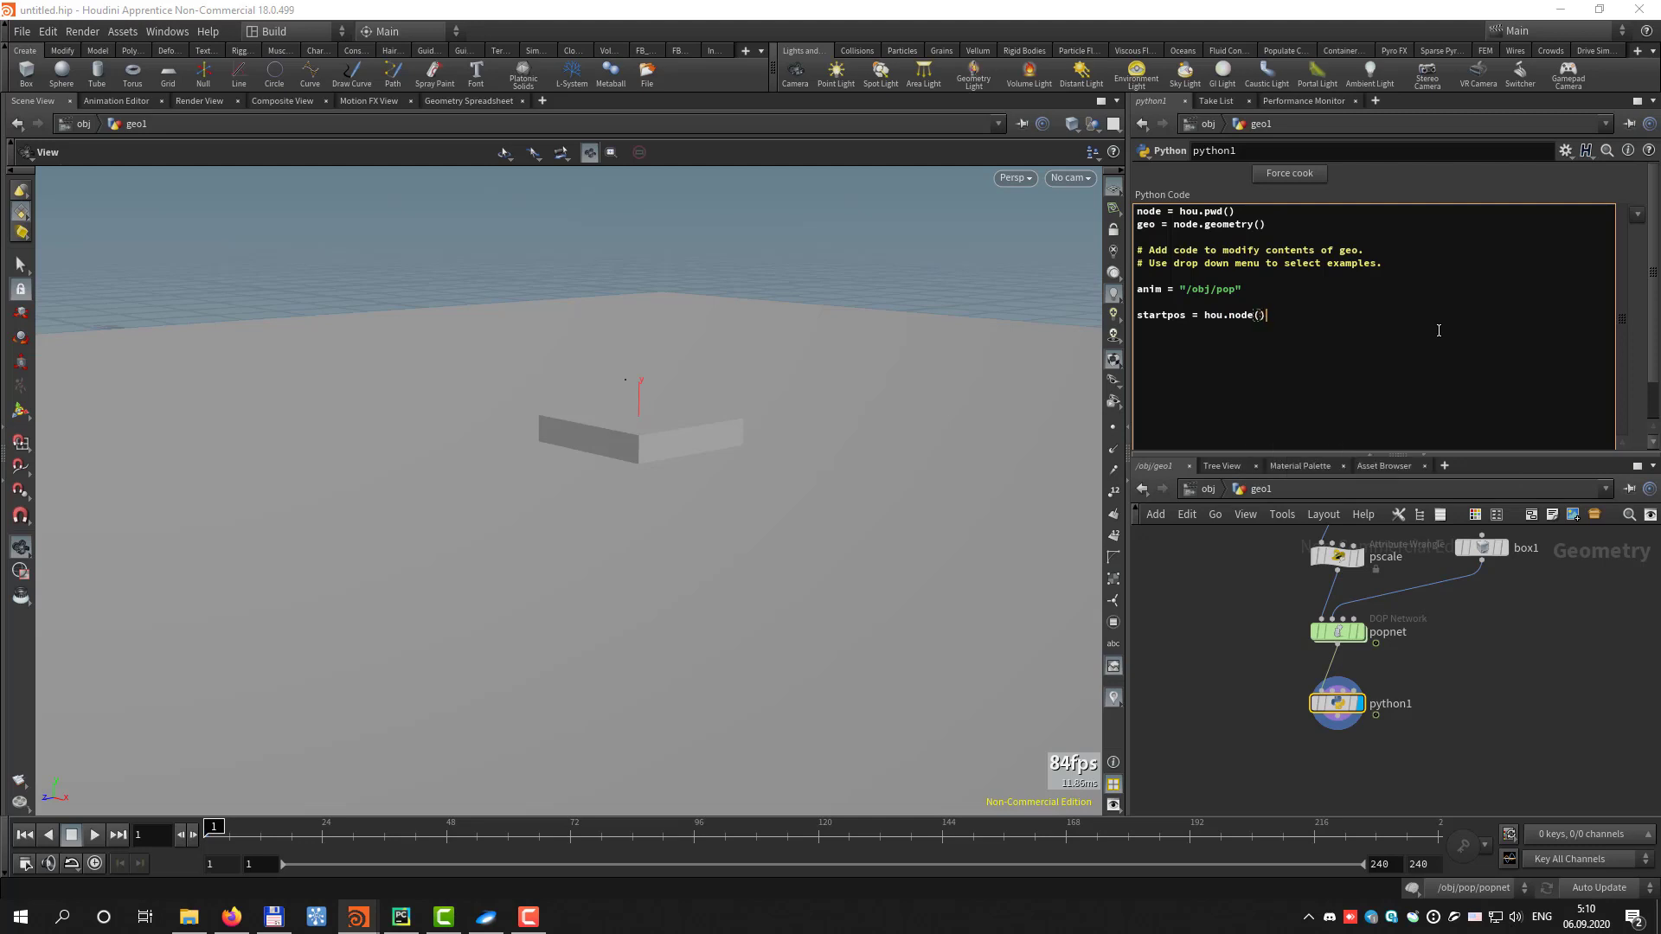
type("(\"")
type("/")
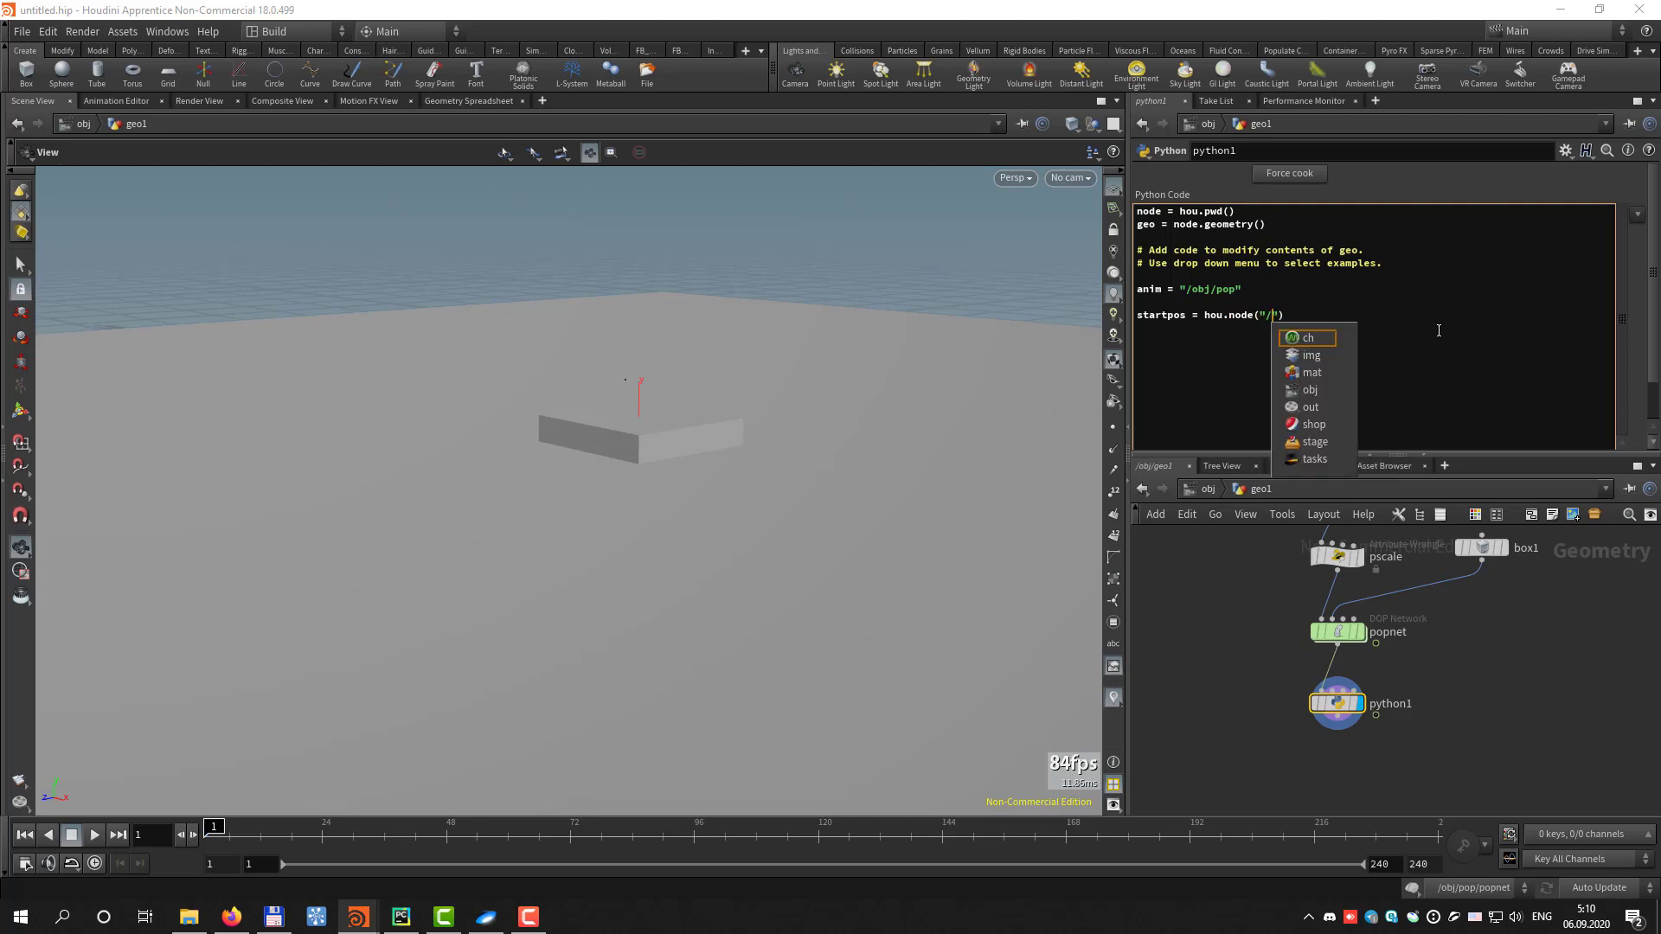
key("Down")
key("Down")
key("Down")
key("Return")
type("/")
key("Down")
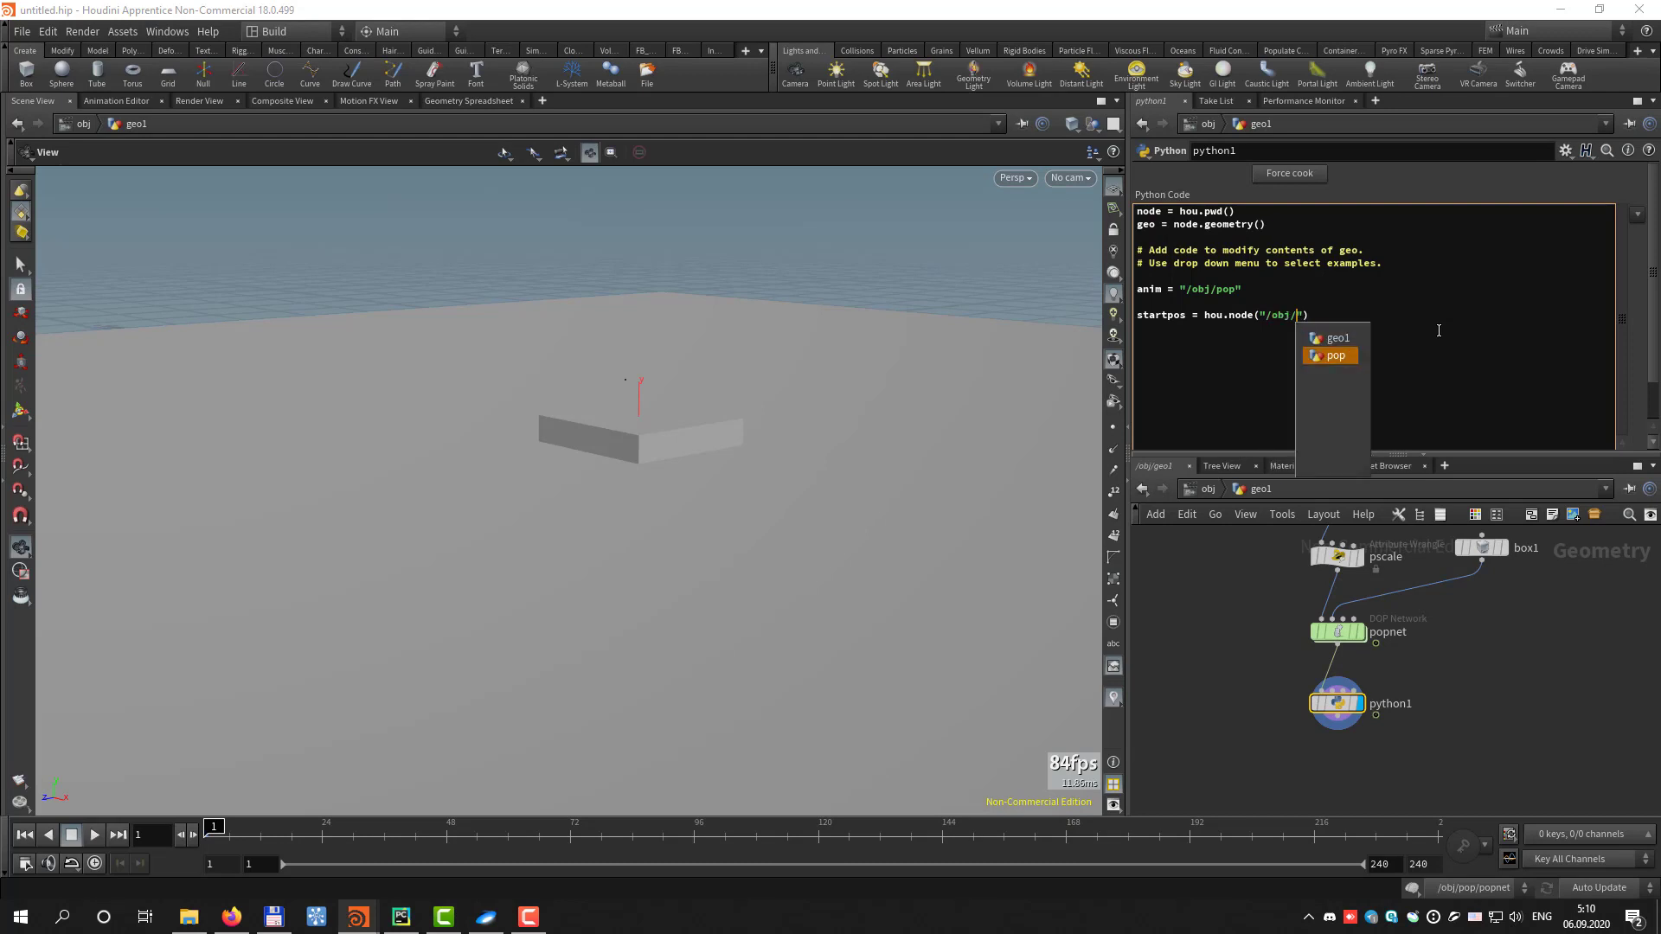
key("Return")
type("/popnet/")
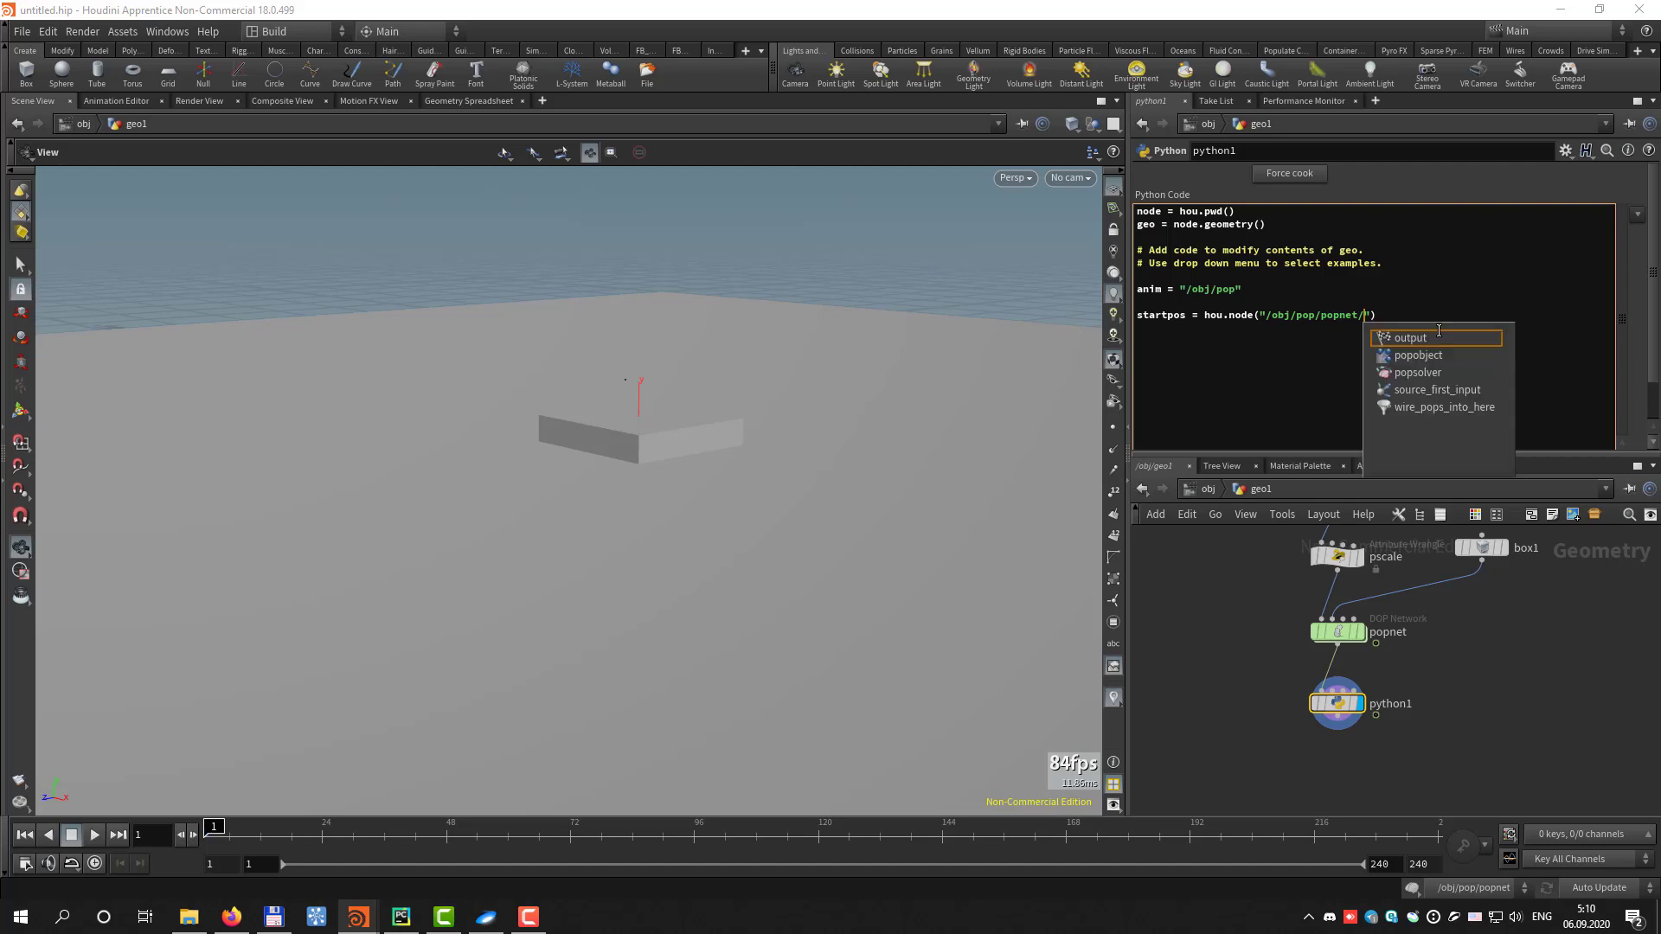
key("End")
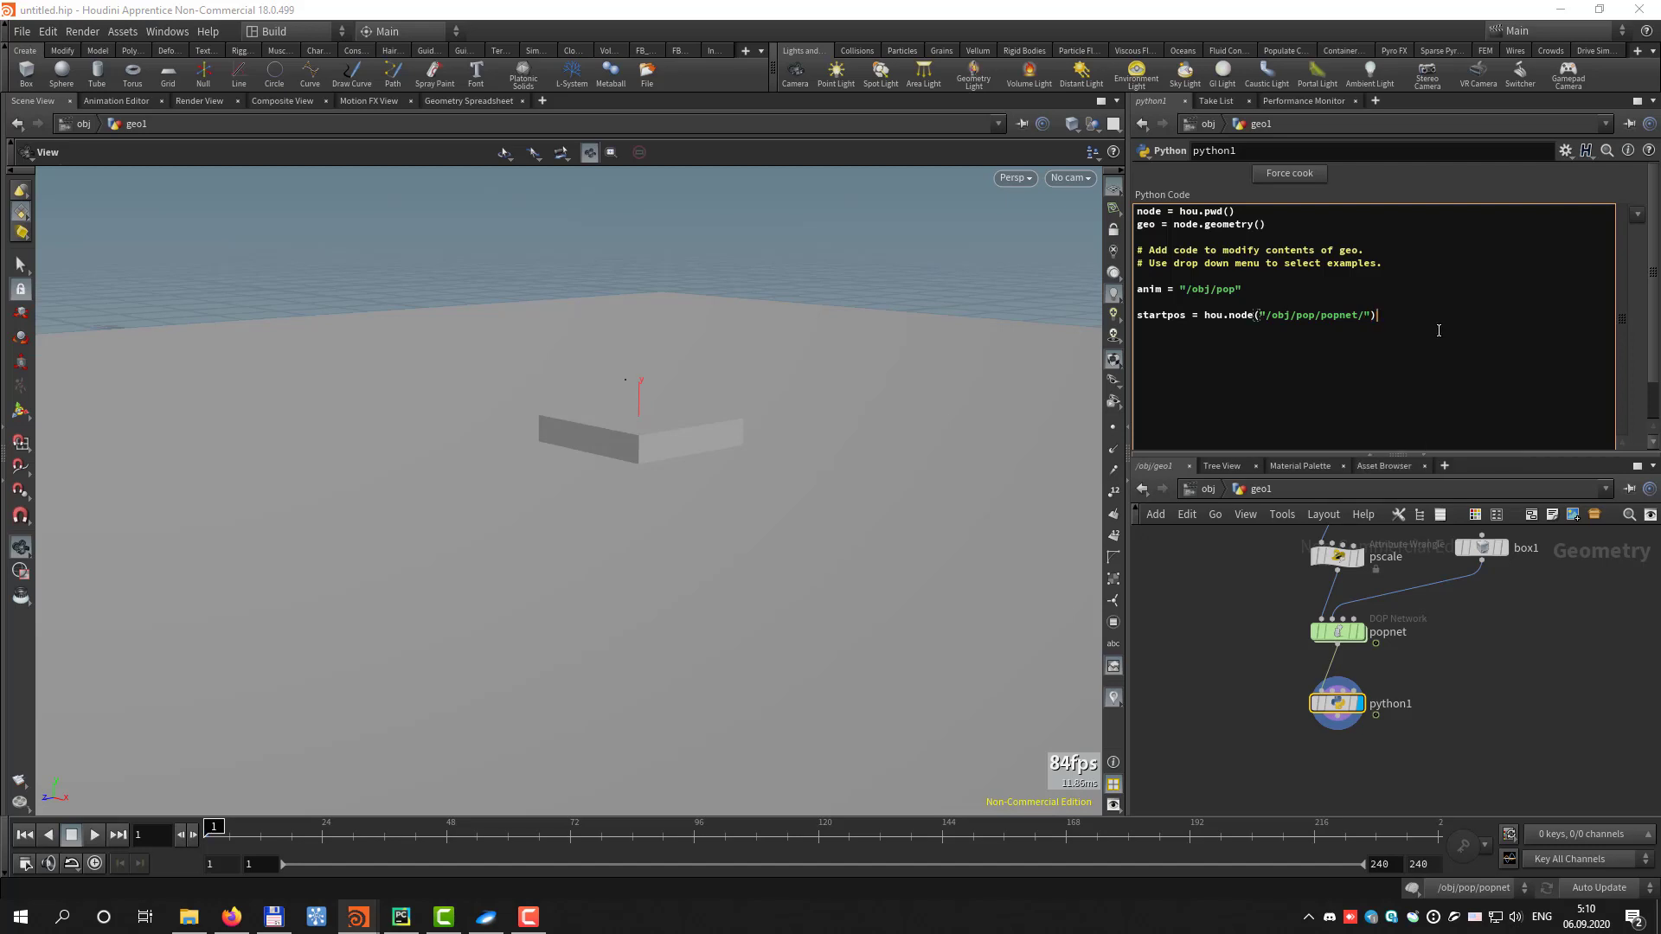
type(".posit")
type("io")
type("n")
type("()")
type("f")
type("or")
type(" p")
type("oint in")
type(" point")
type("s")
type("()")
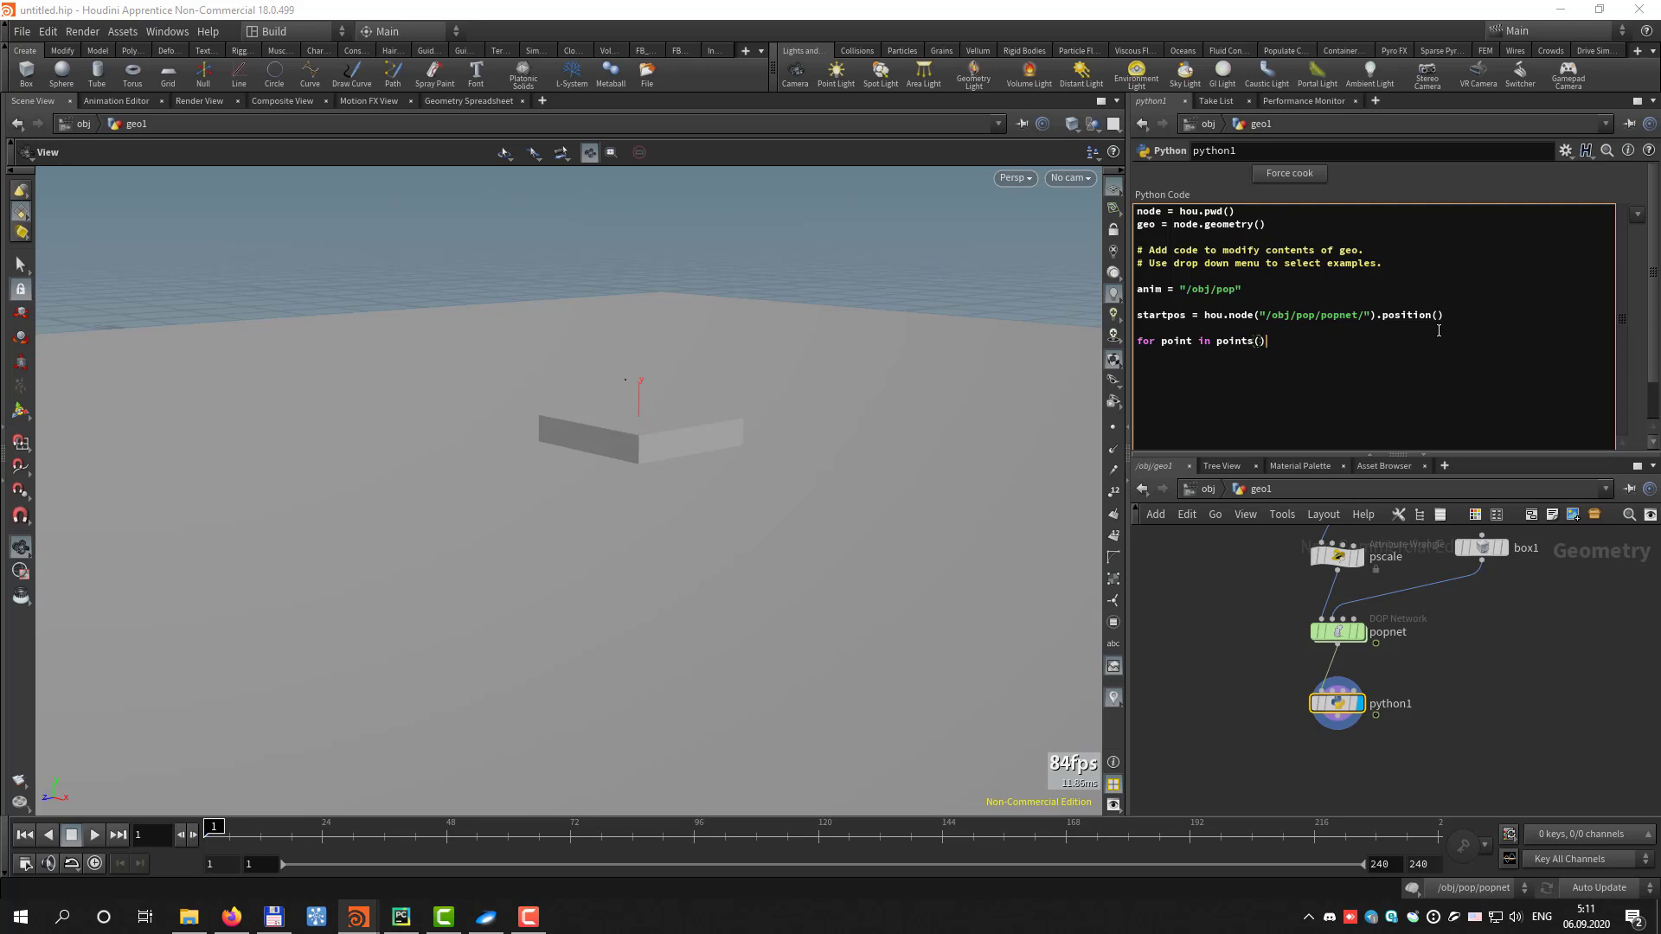
type(":")
Step: In the loop, set x = point.position()[0], y = point.position()[1], and start pos = hou.Vector2()
type("x ")
type("= ")
type("poi")
type("nt.")
type("posi")
type("tio")
type("n")
type("()")
type("[0]     ")
type("y")
left_click_drag(1186, 354, 1302, 354)
key("ctrl+c")
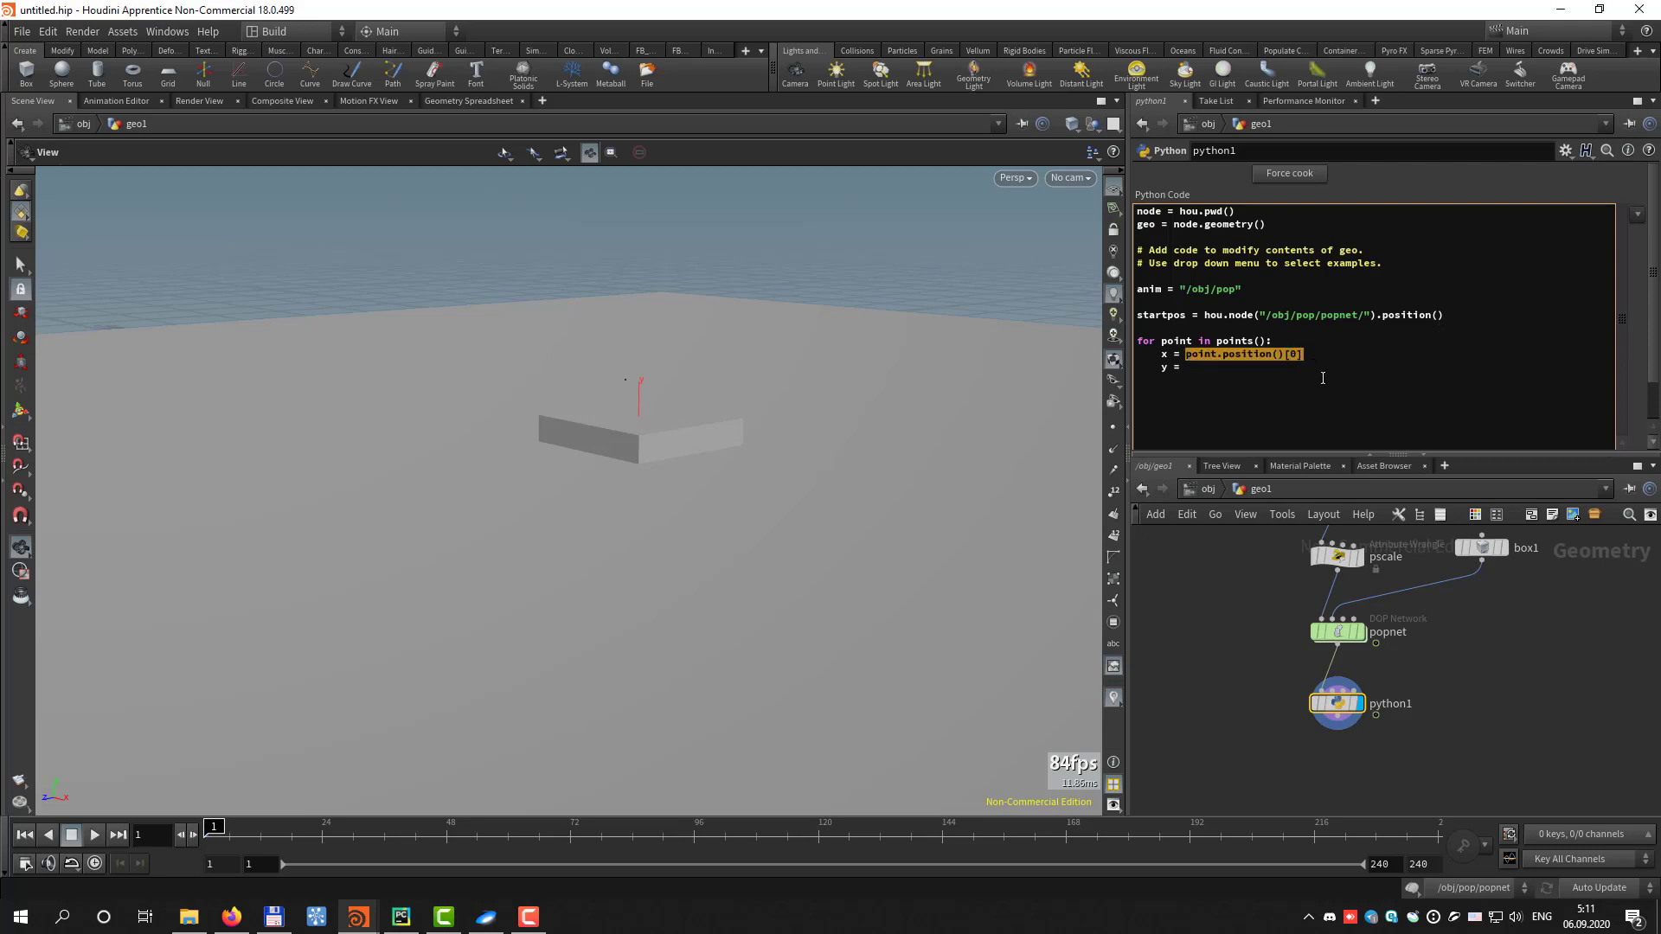
left_click(1233, 366)
key("ctrl+v")
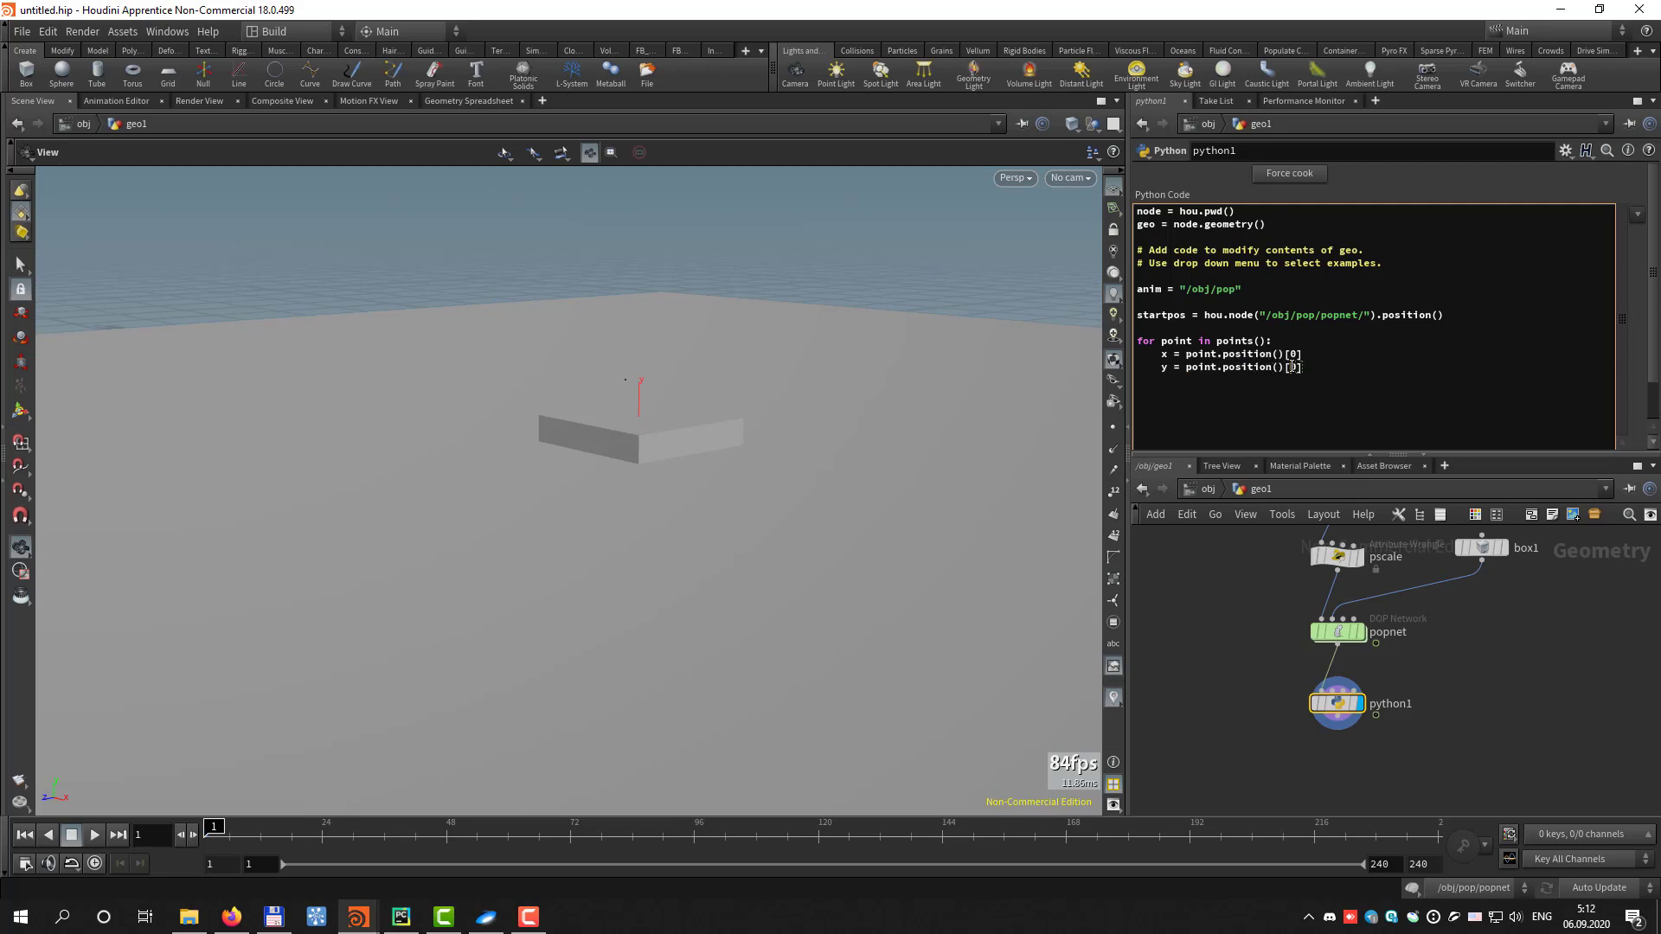
double_click(1292, 366)
type("1")
type("p")
type("os ")
type("=")
type("hou")
type(".")
type("Vec")
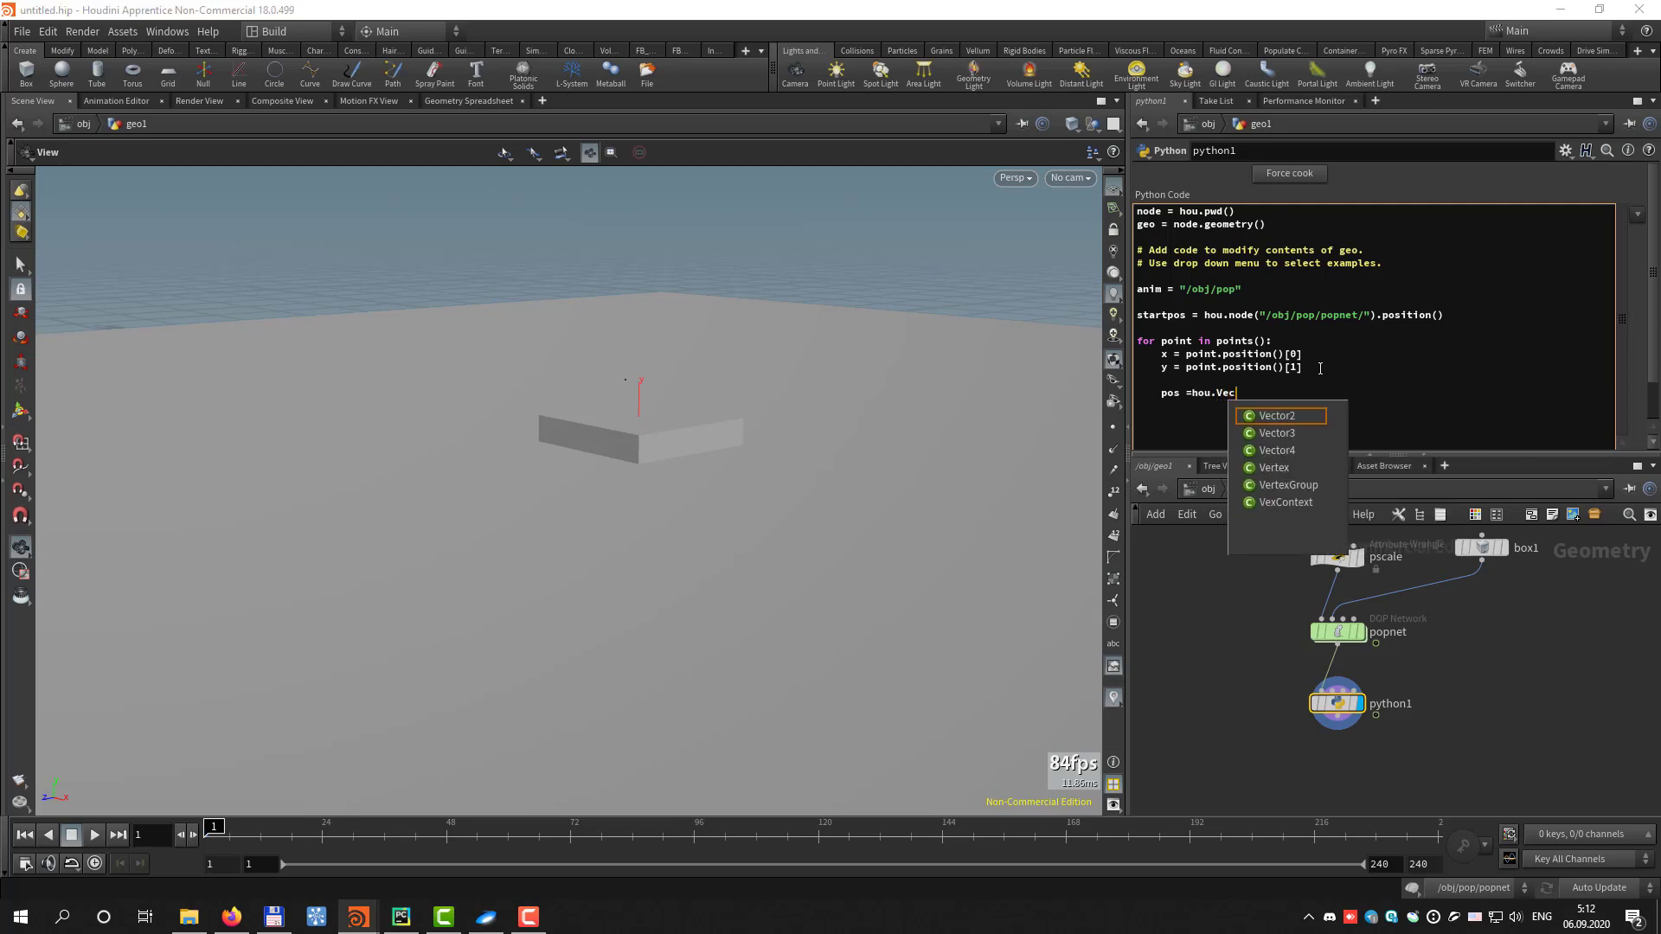
type("tor2")
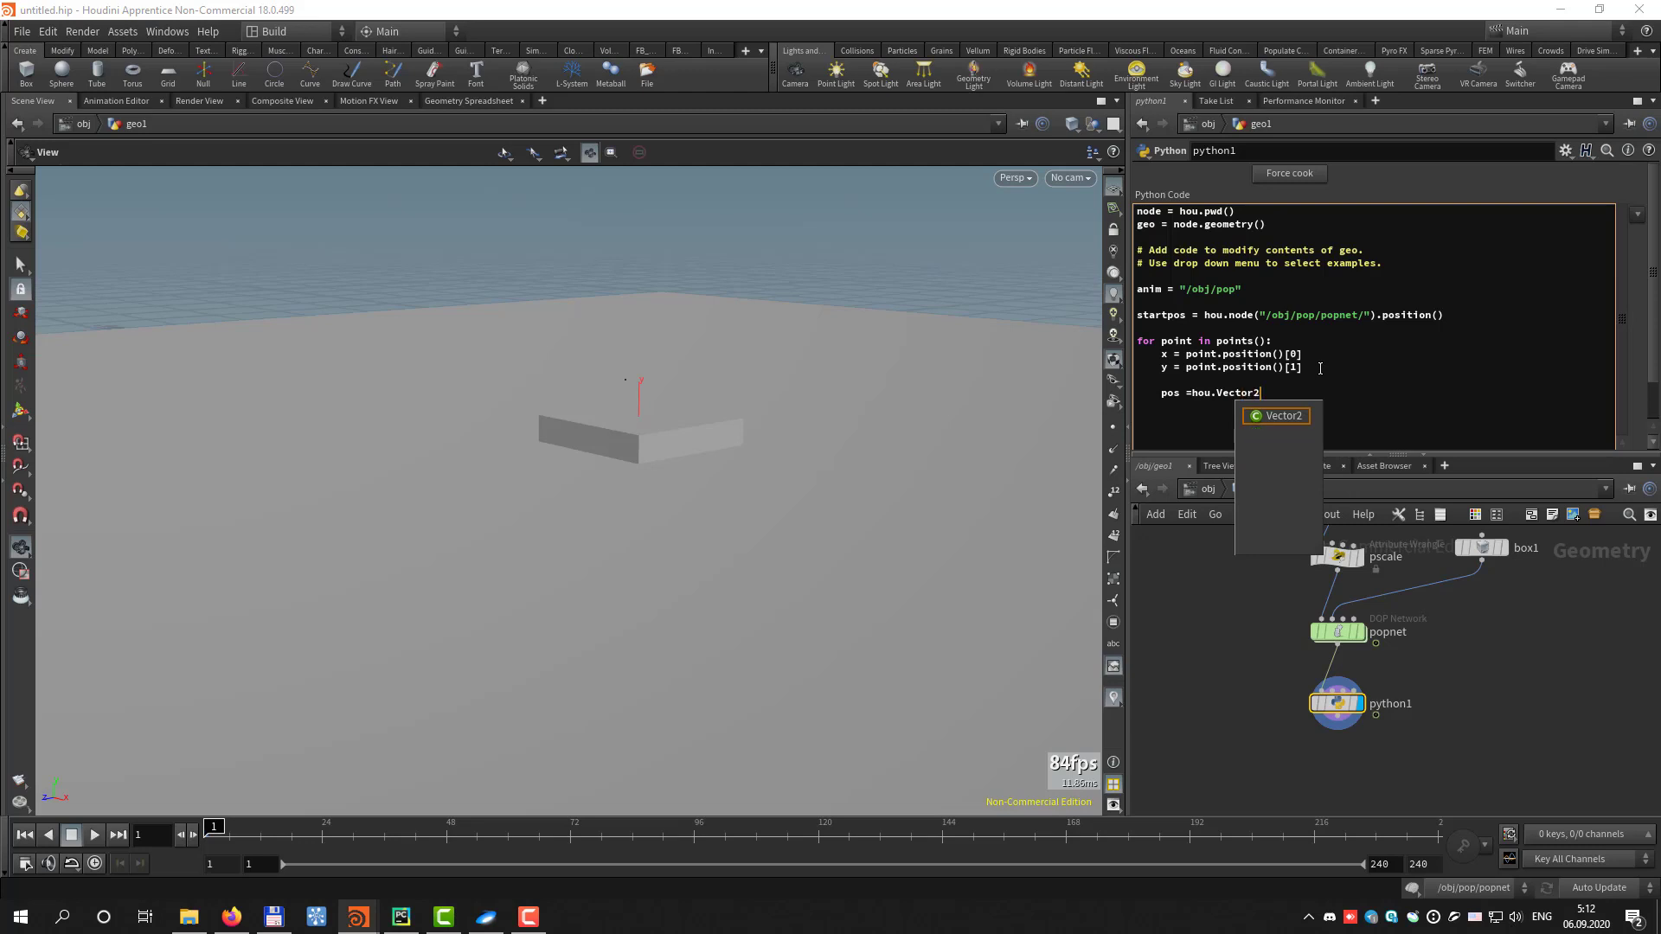
type("()")
key("Left")
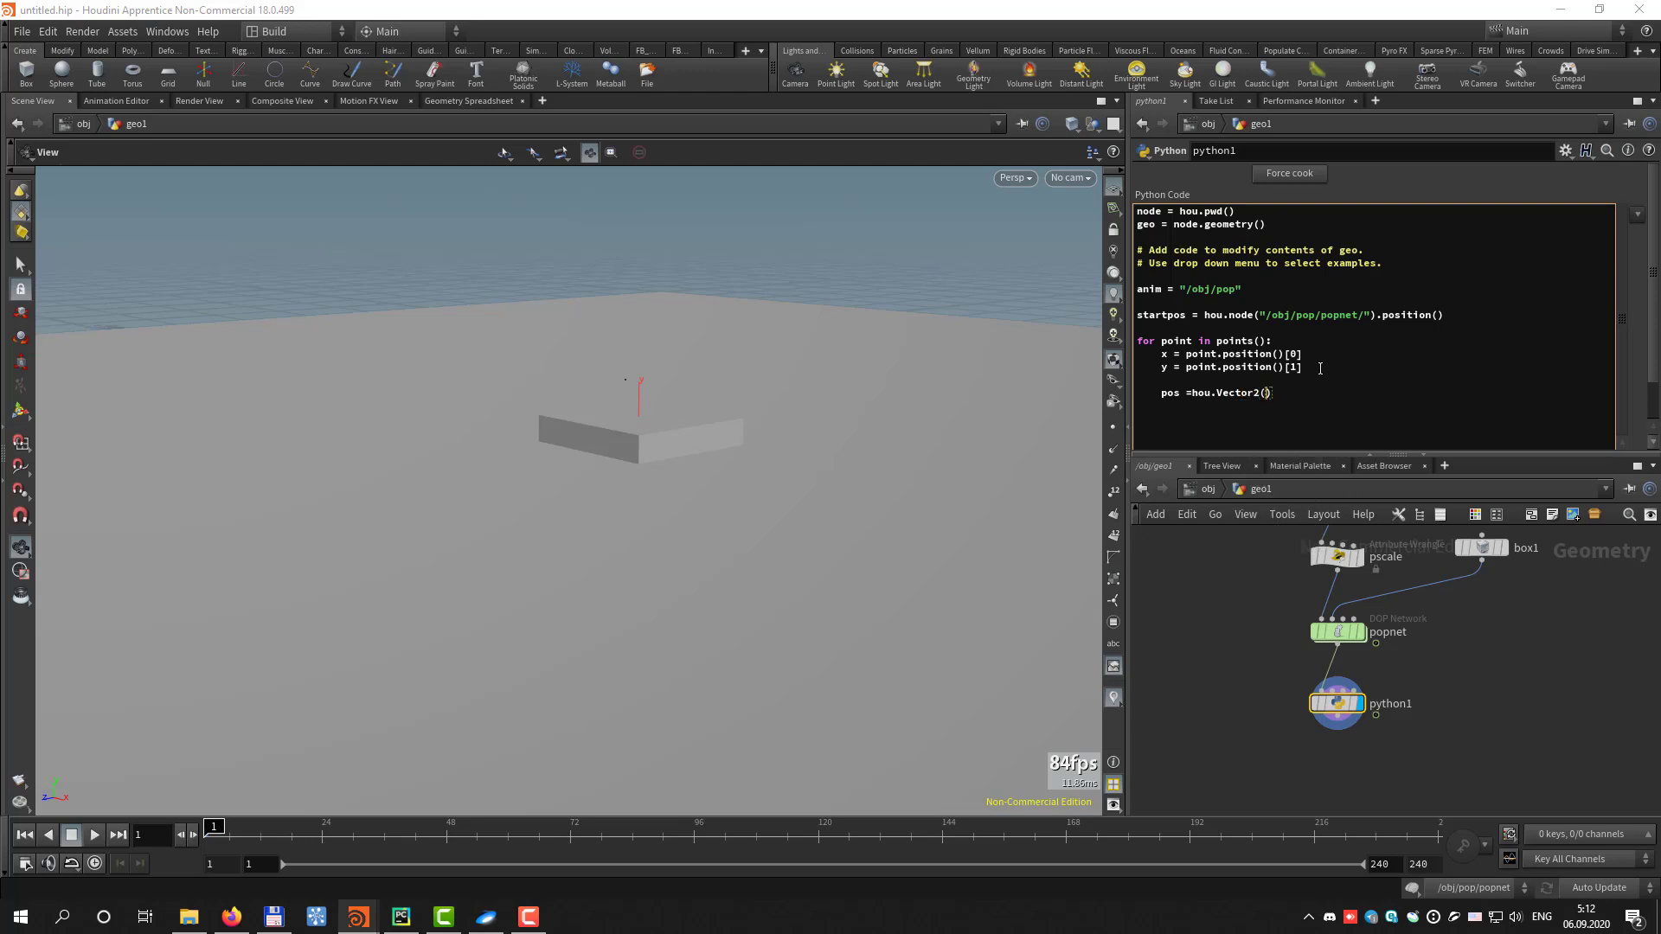
Step: Complete pos = hou.Vector2((x+0.5,y+0.1)), start name = anim+"/dot", and insert enumerate( before points()
type("(")
type("x")
type("+")
type("0.5")
type(",")
type("y")
type("+0.1")
type("na")
type("me")
type("anim")
type("+\"")
type("/")
type("d")
type("ot")
key("Right")
left_click(1218, 340)
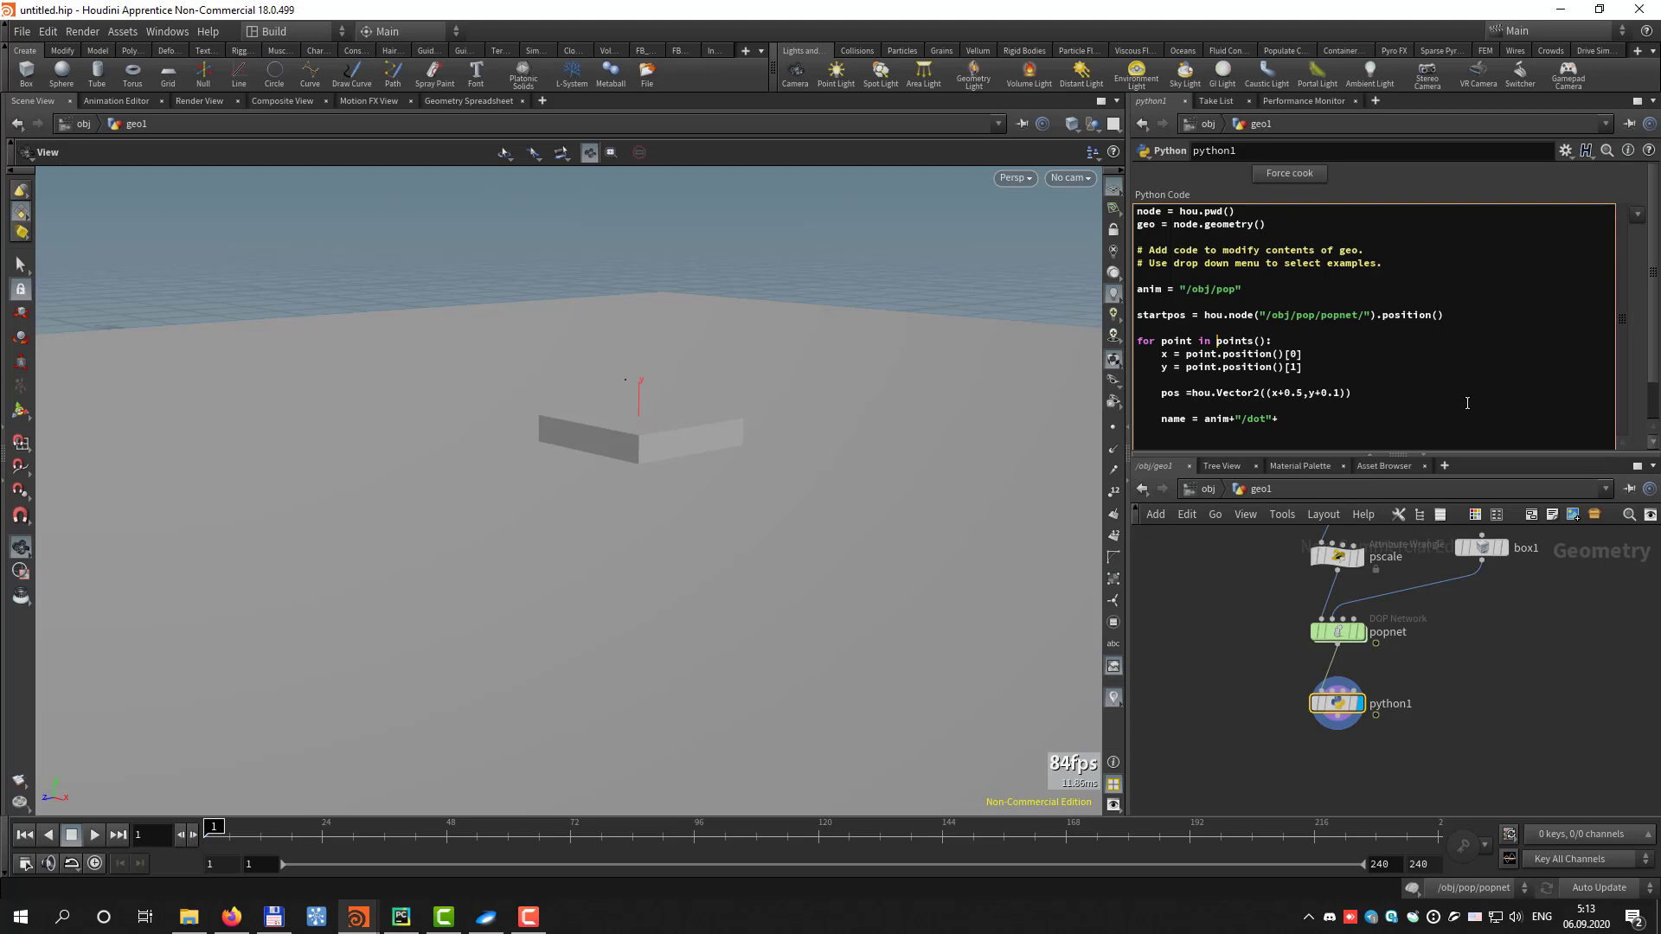
type("enum")
type("erate(")
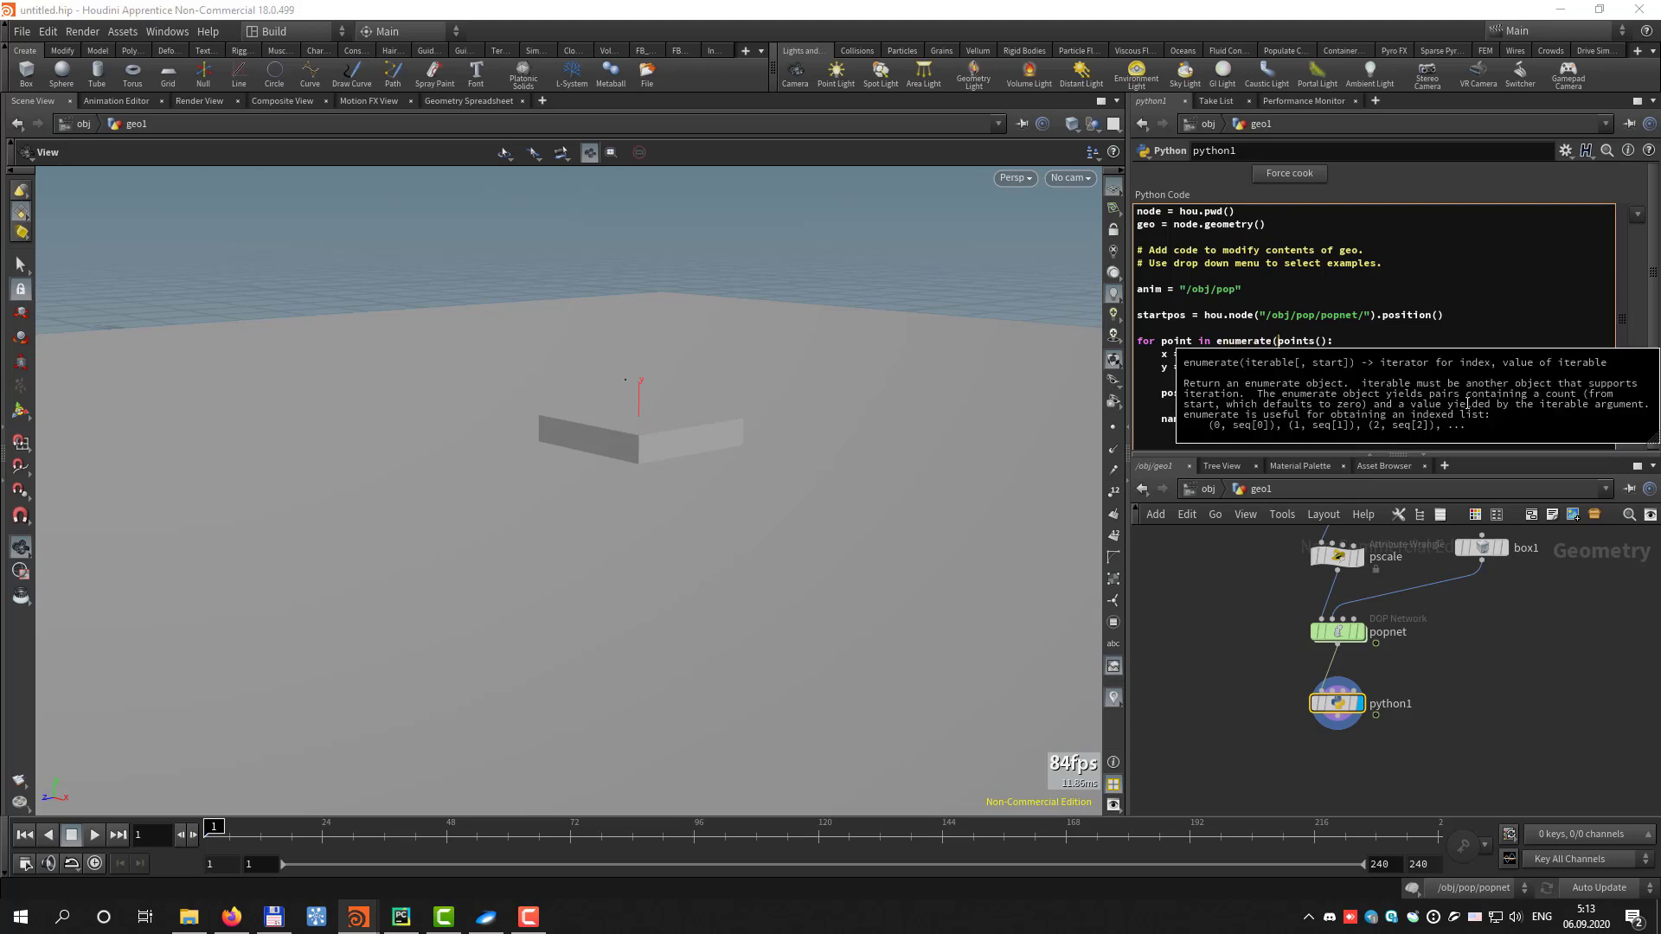
Step: Change the loop header to for i, point in enumerate(geo.points()):
key("Right")
key("Right")
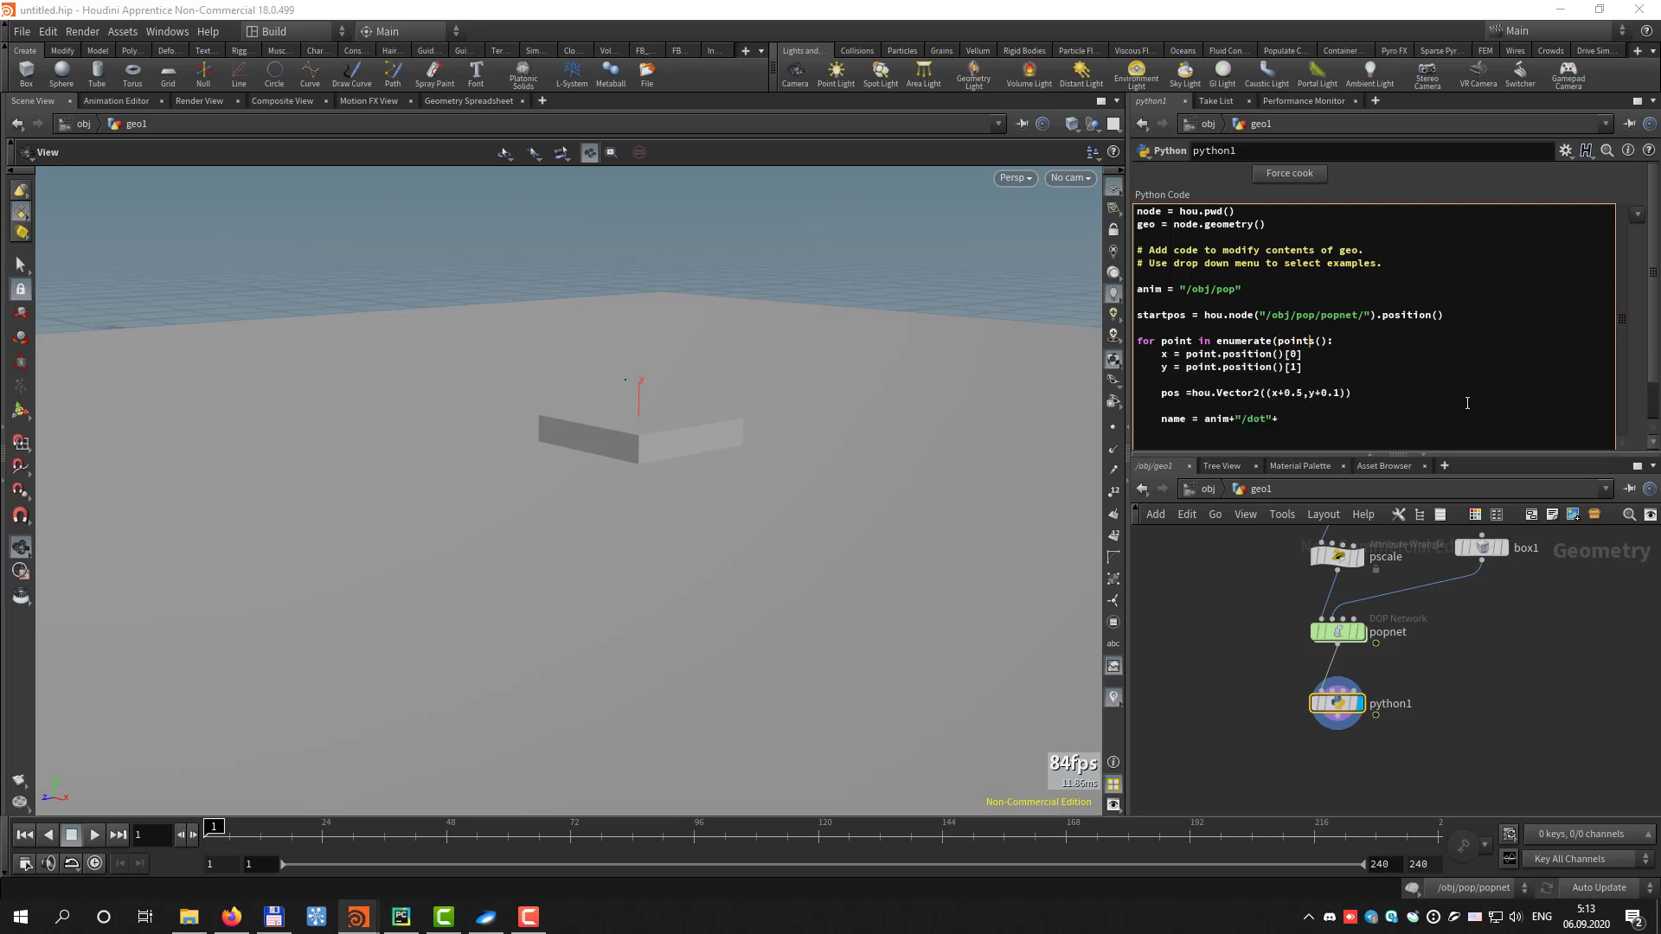
key("Right")
key("Right")
type(")")
type("geo")
type(".")
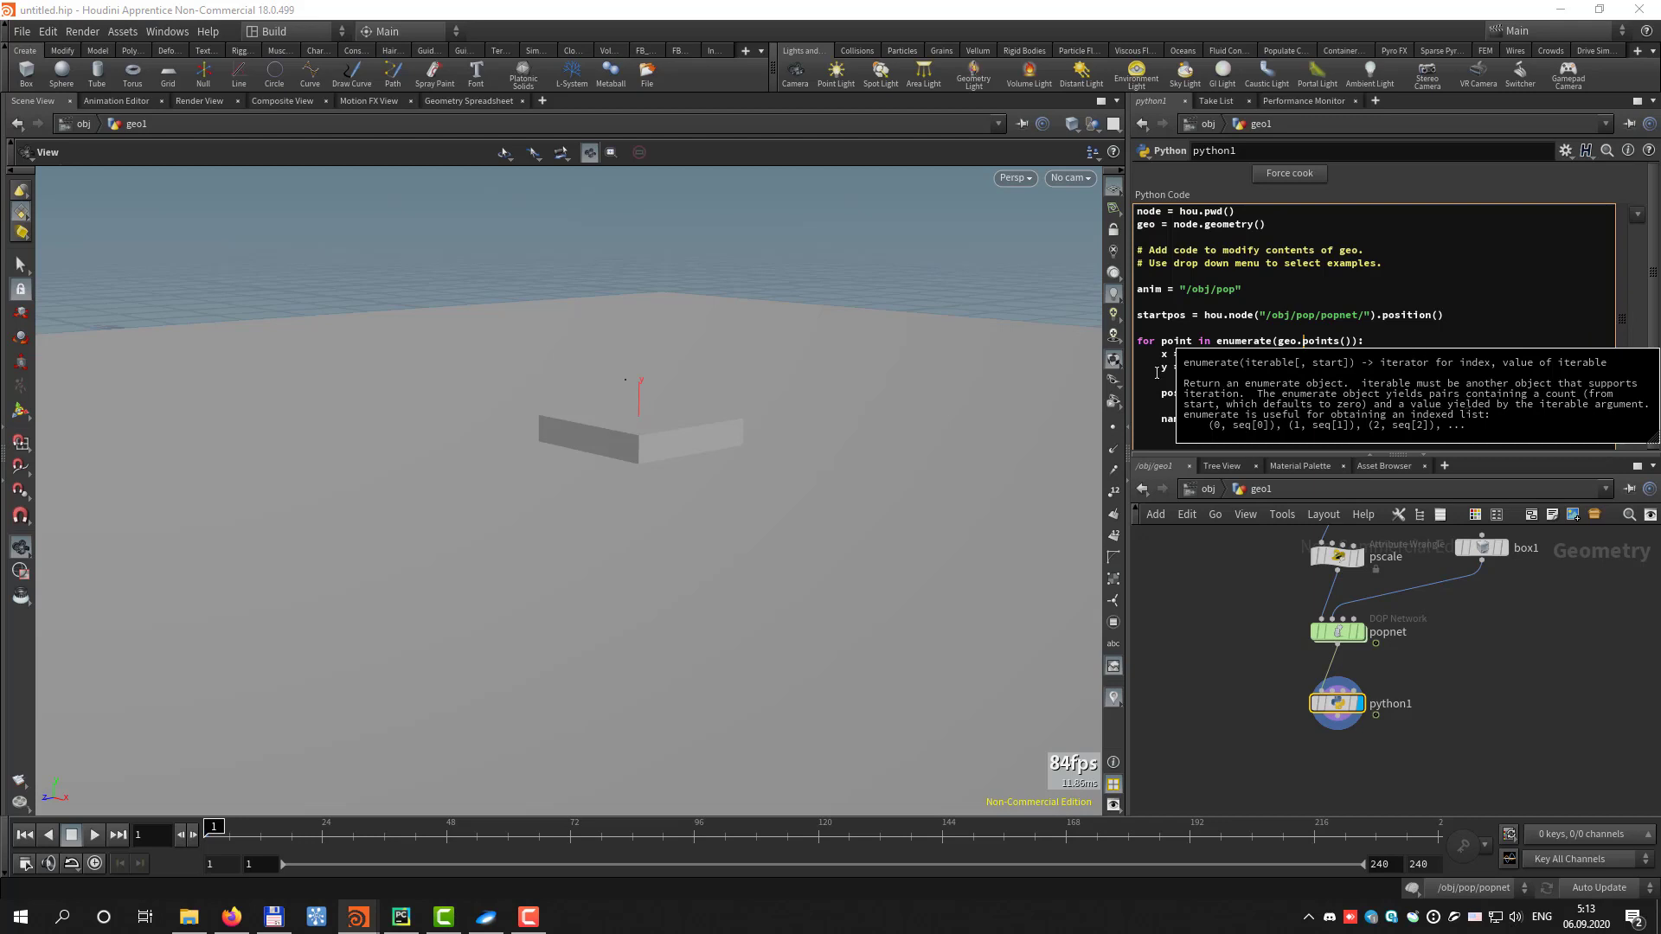
left_click(1161, 342)
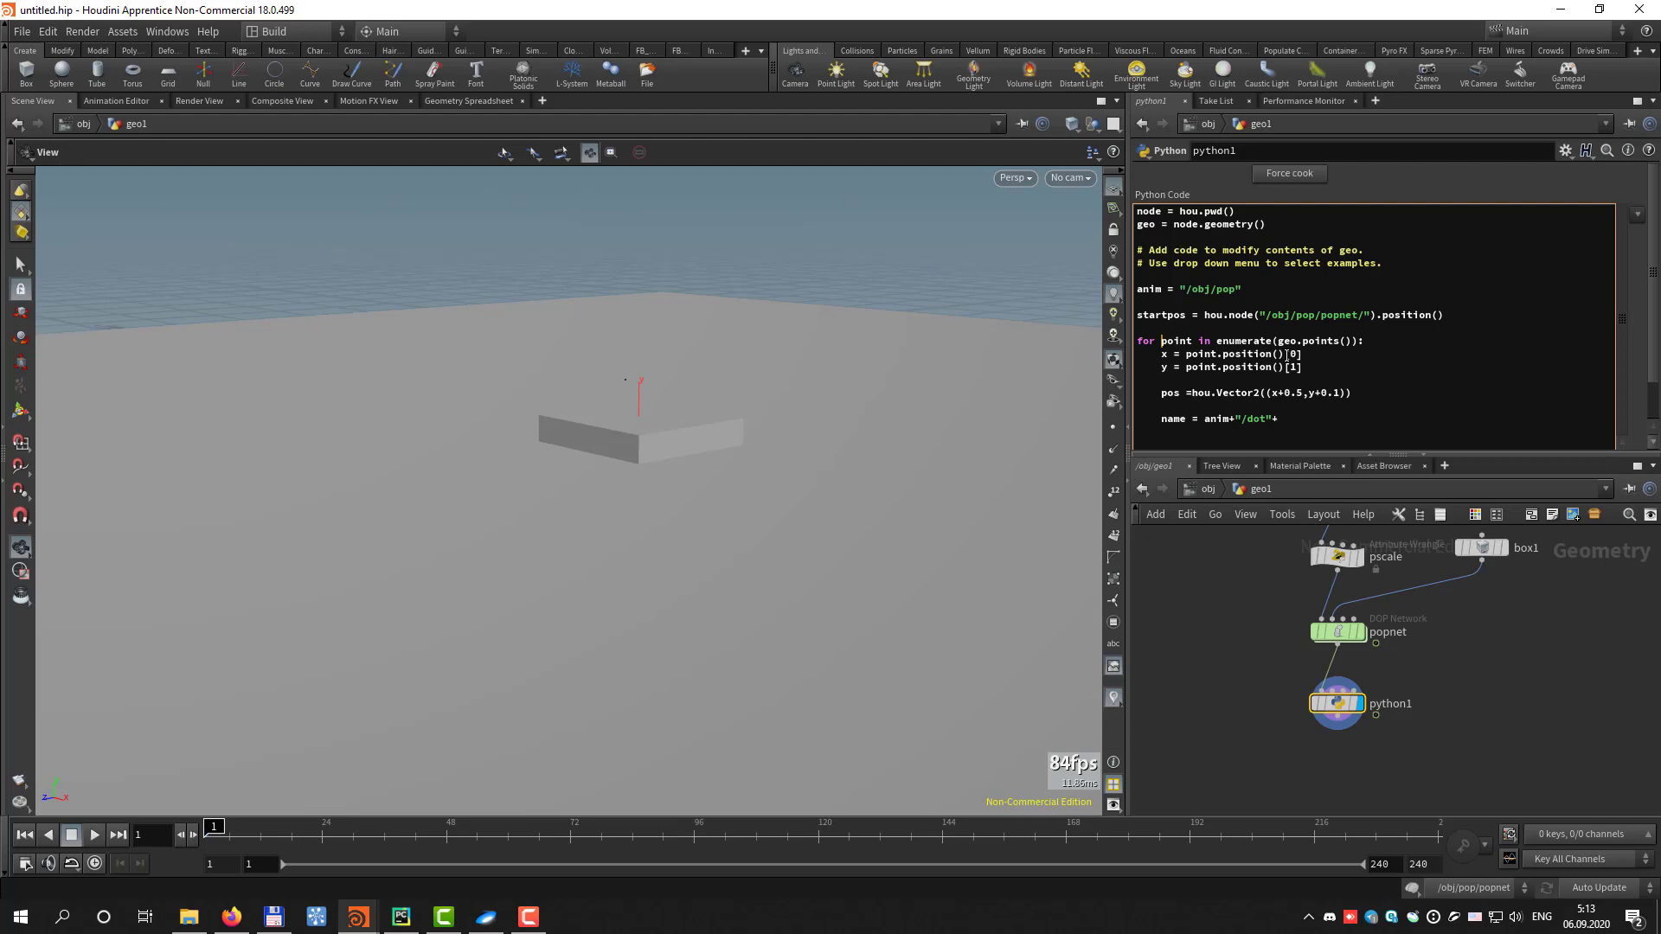
type("i")
type(",")
Step: Append str(i) to the dot name and begin an if hou.item(name): check
type("str")
type("(")
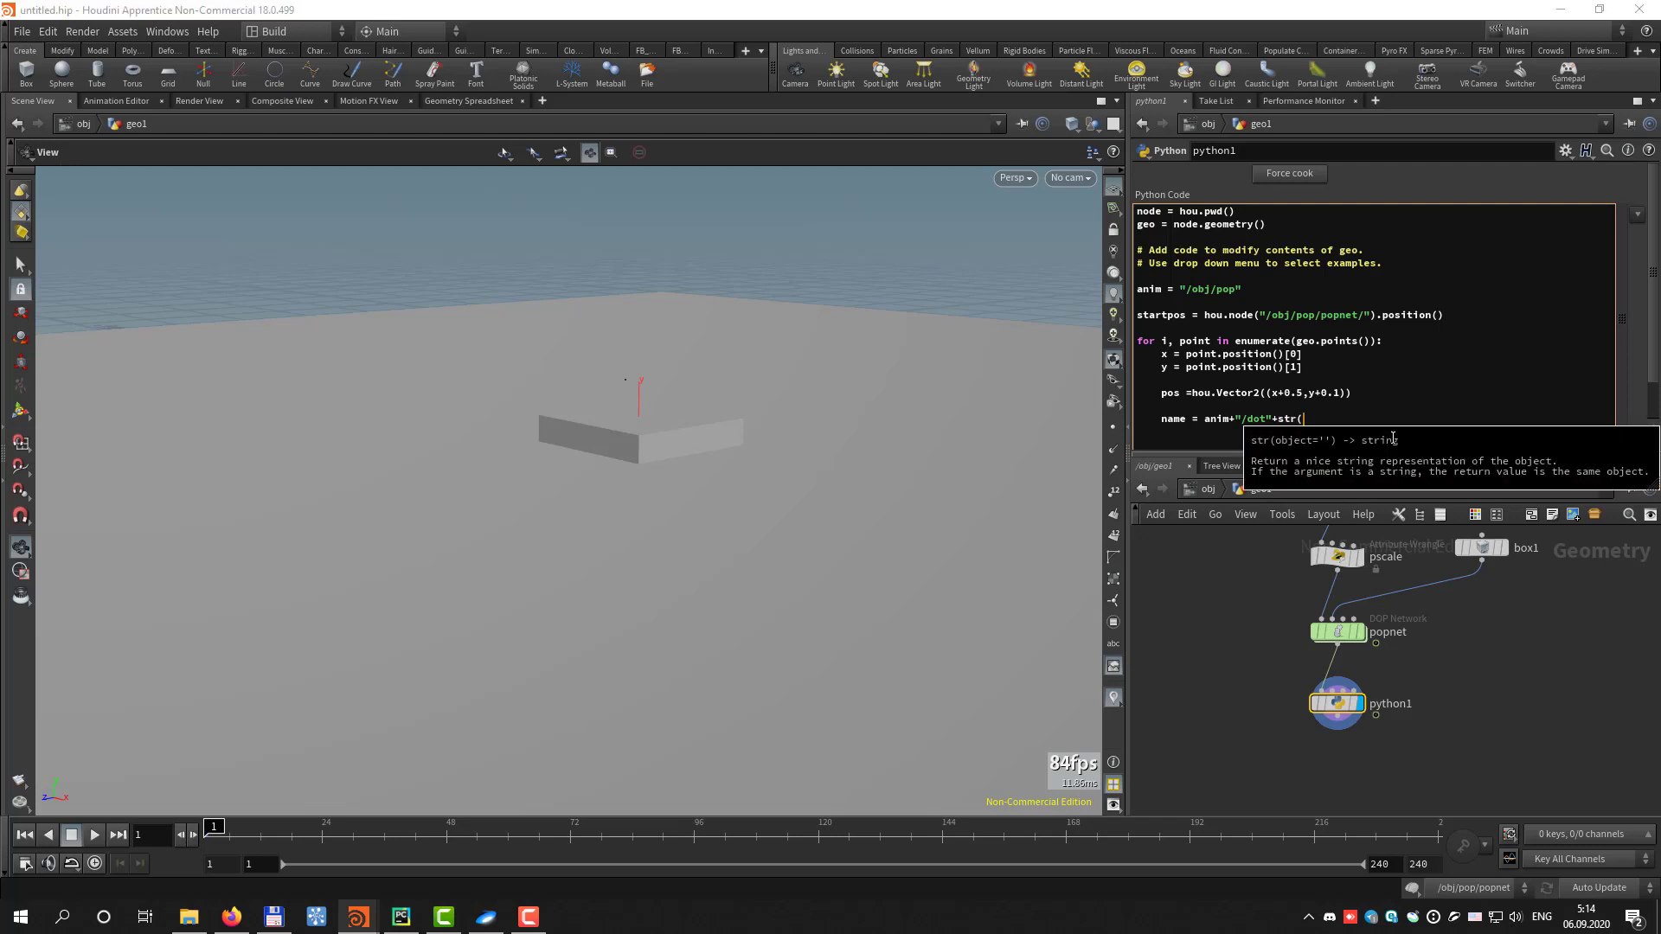
type("i)")
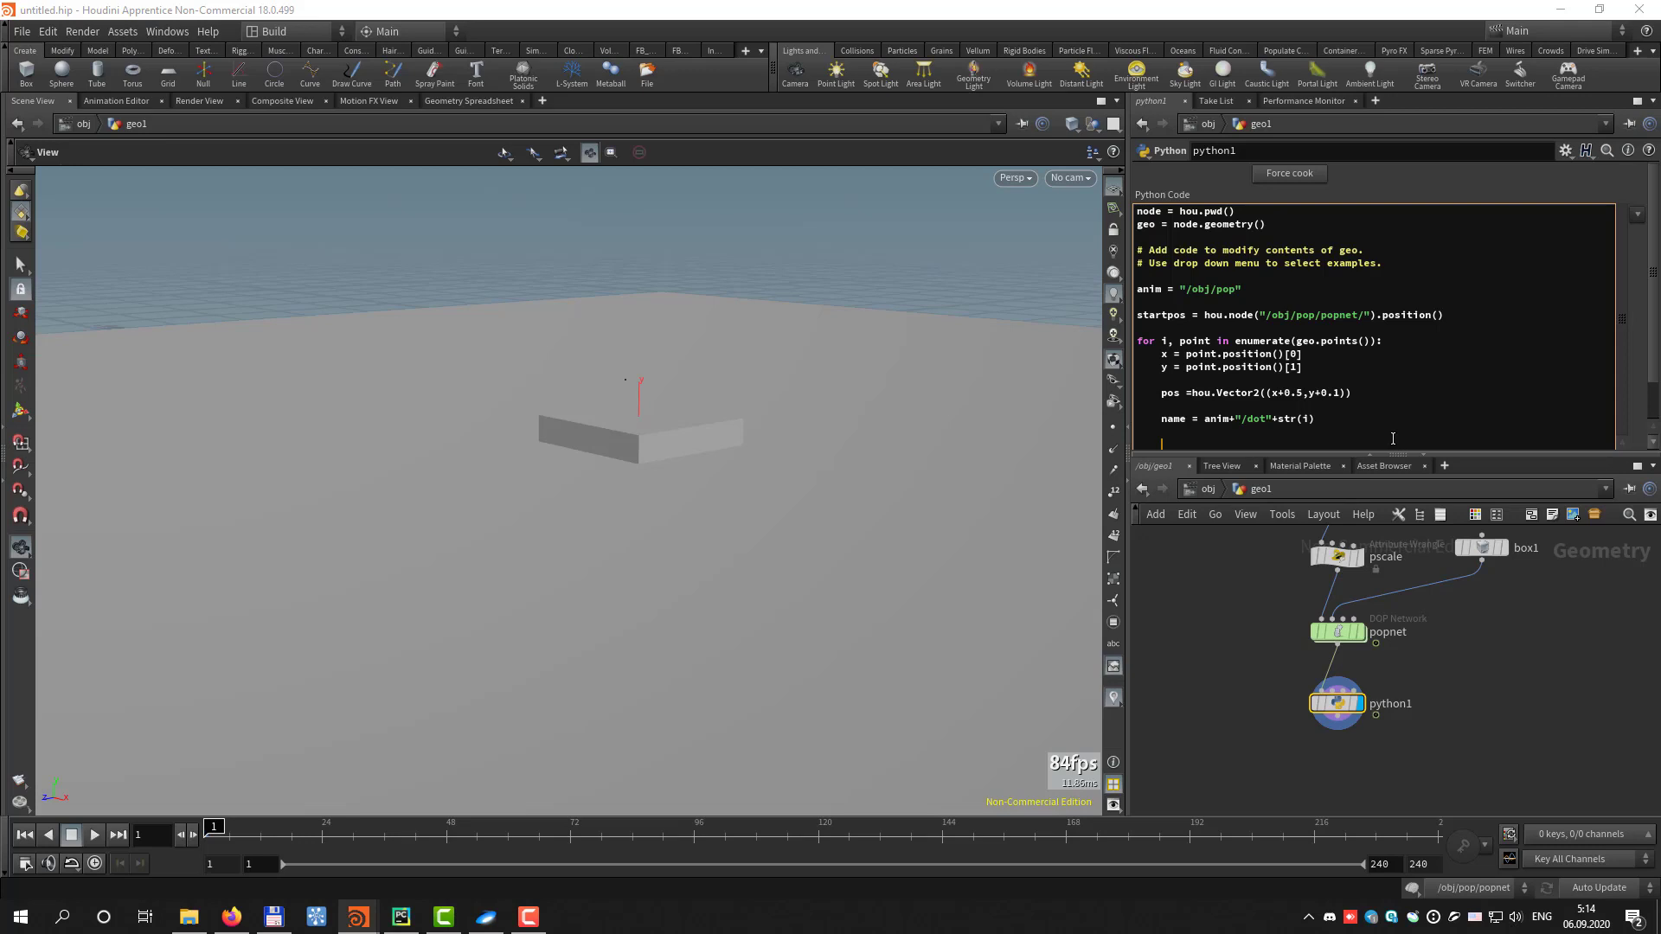
type("if hou")
type(".")
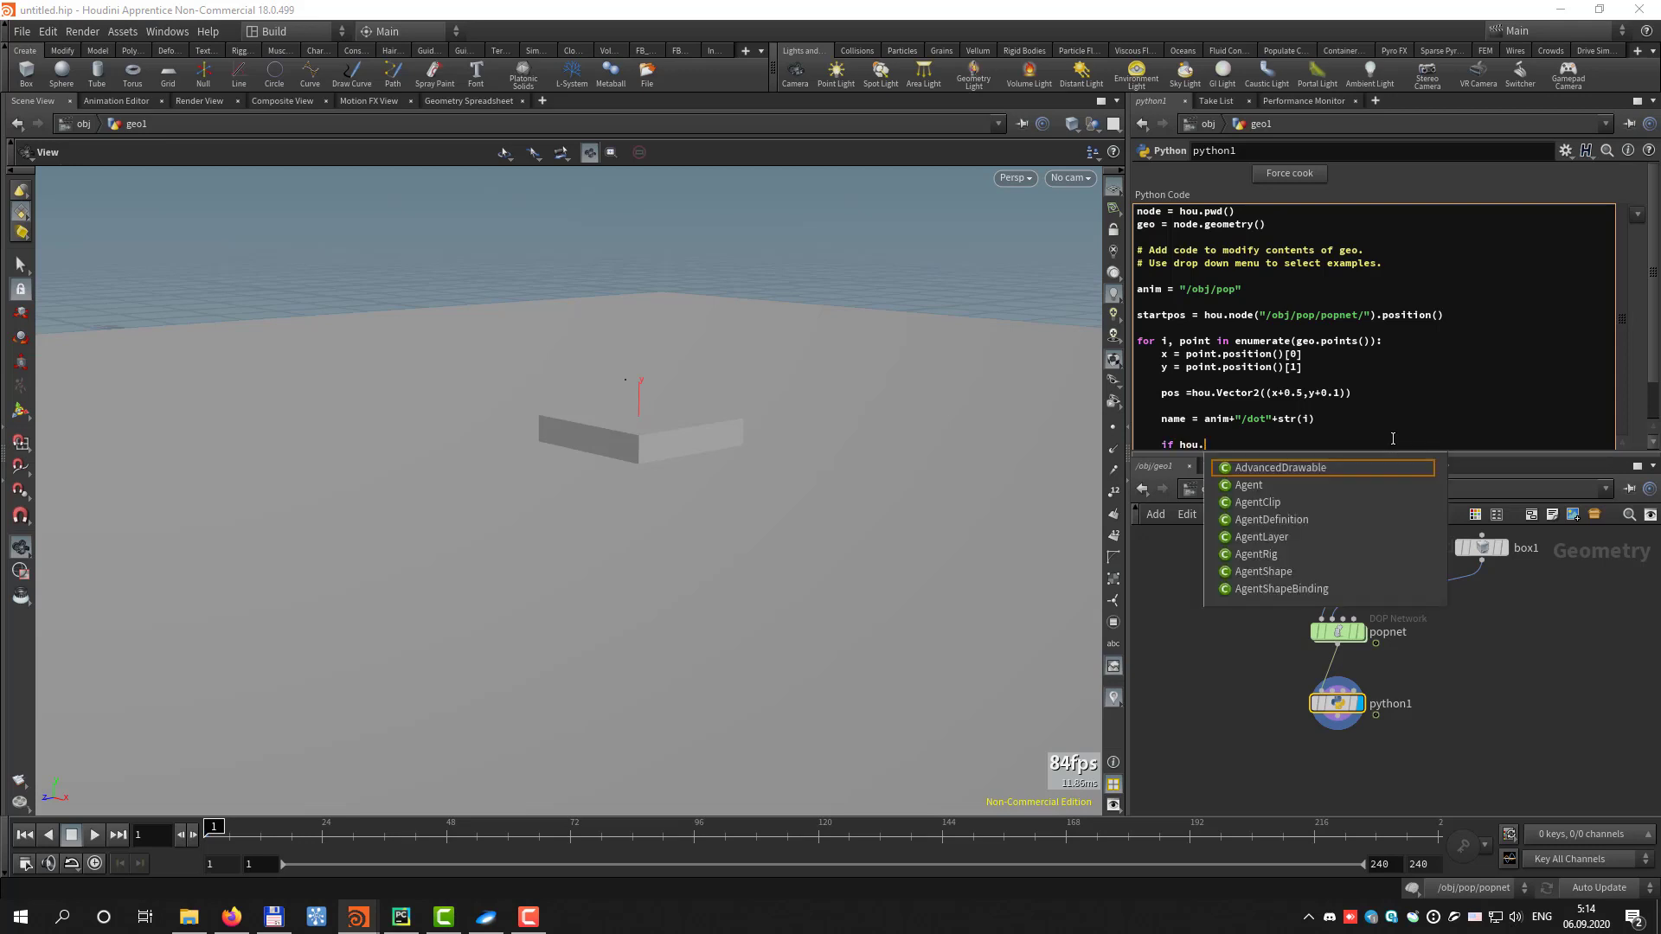
type("ite")
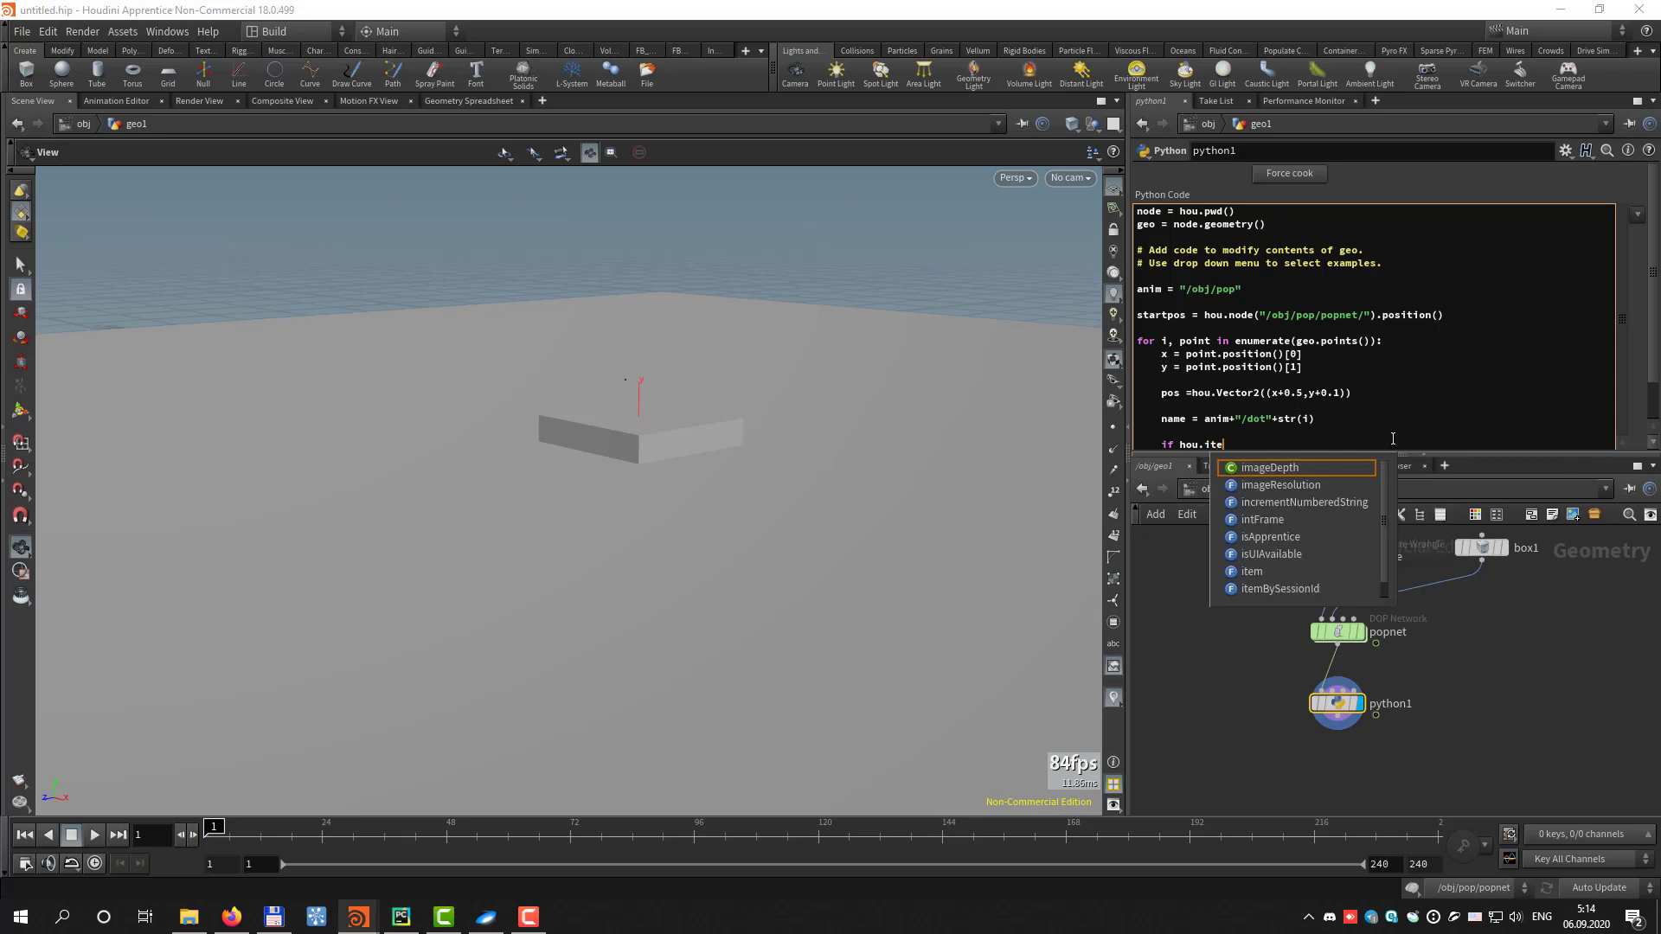
type("m")
key("Return")
type("()")
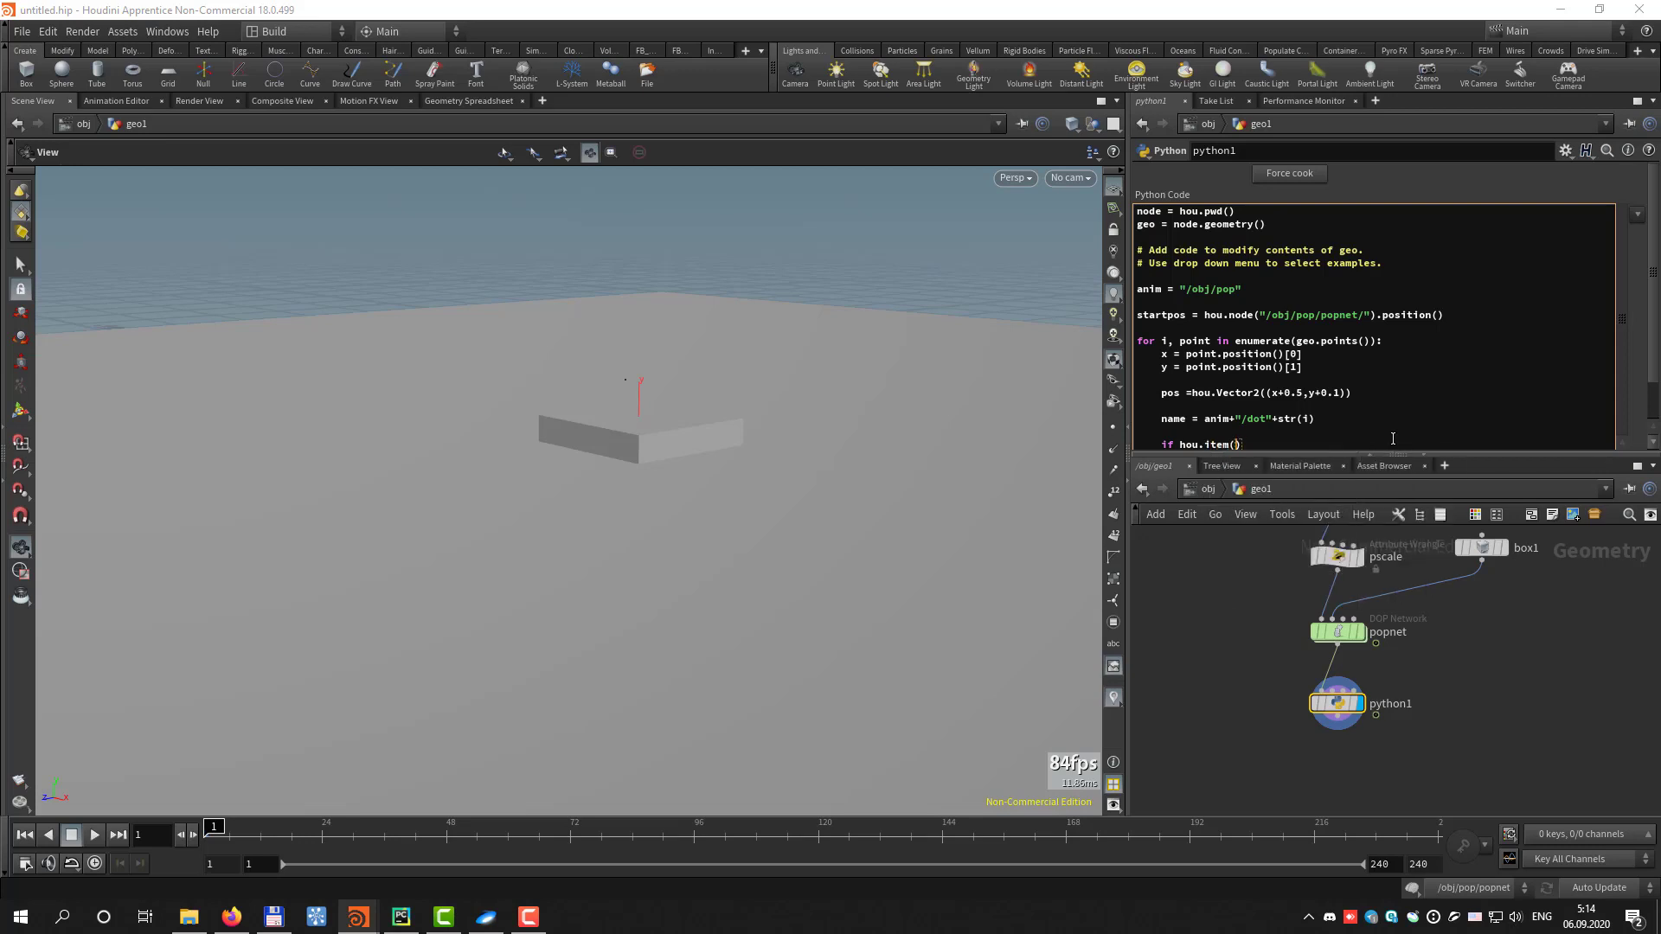
type("name")
type(":")
Step: Under the if, add hou.item(name).setPosition(pos+startpos) and recook python1 to clear its error
left_click(1496, 322)
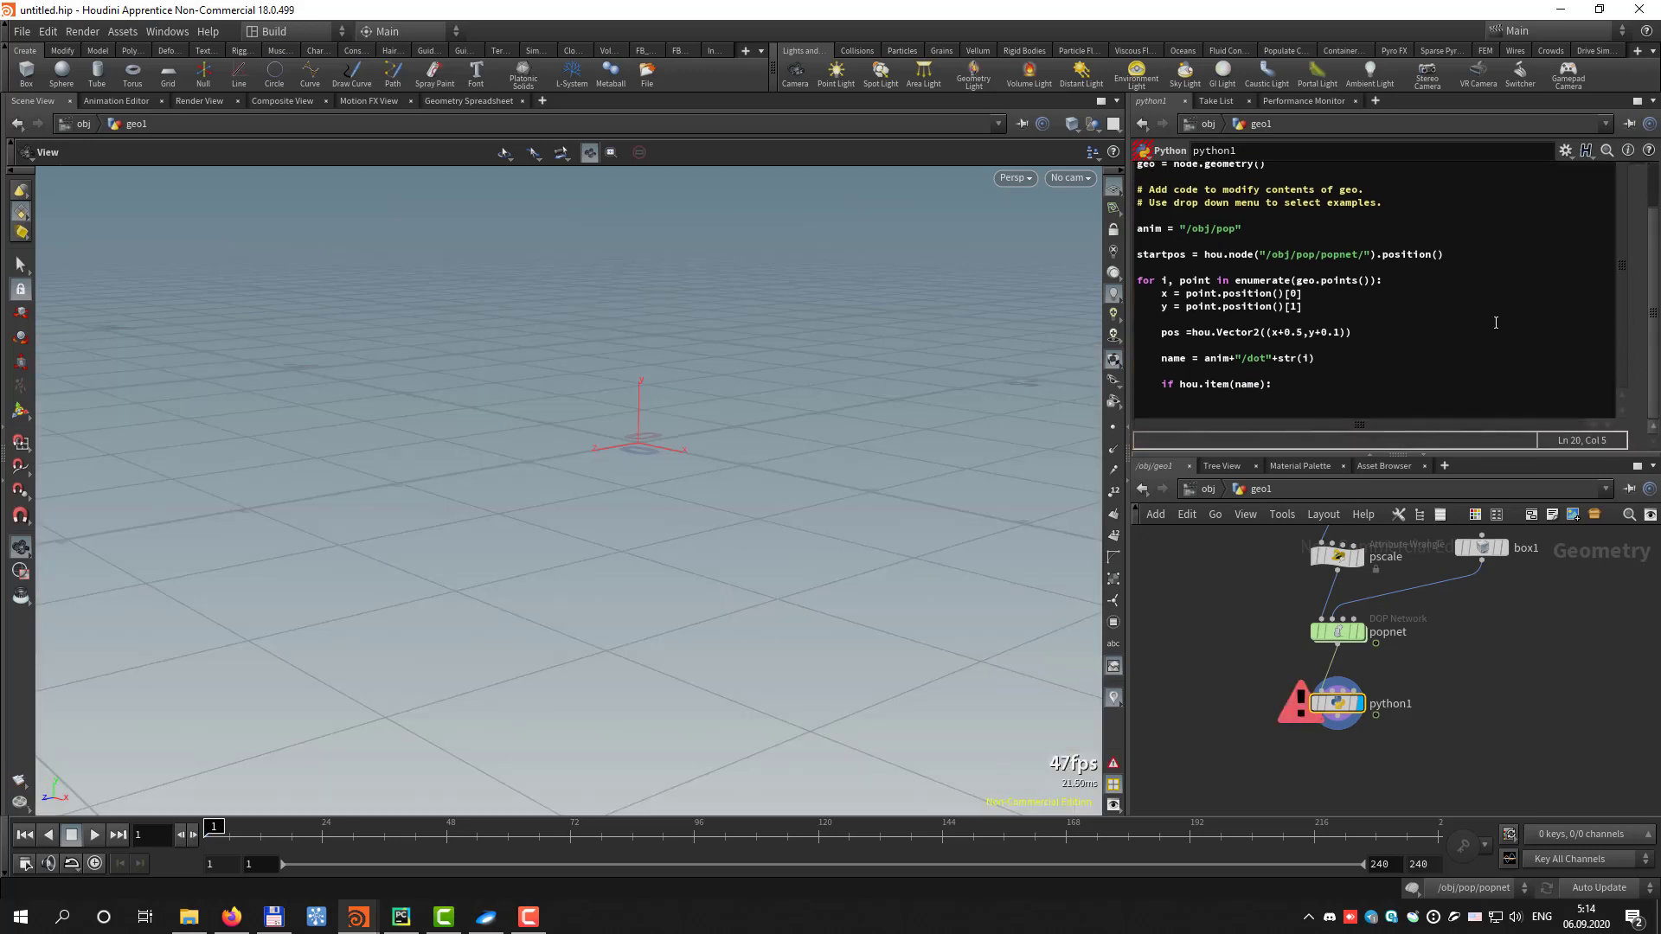
left_click(1310, 390)
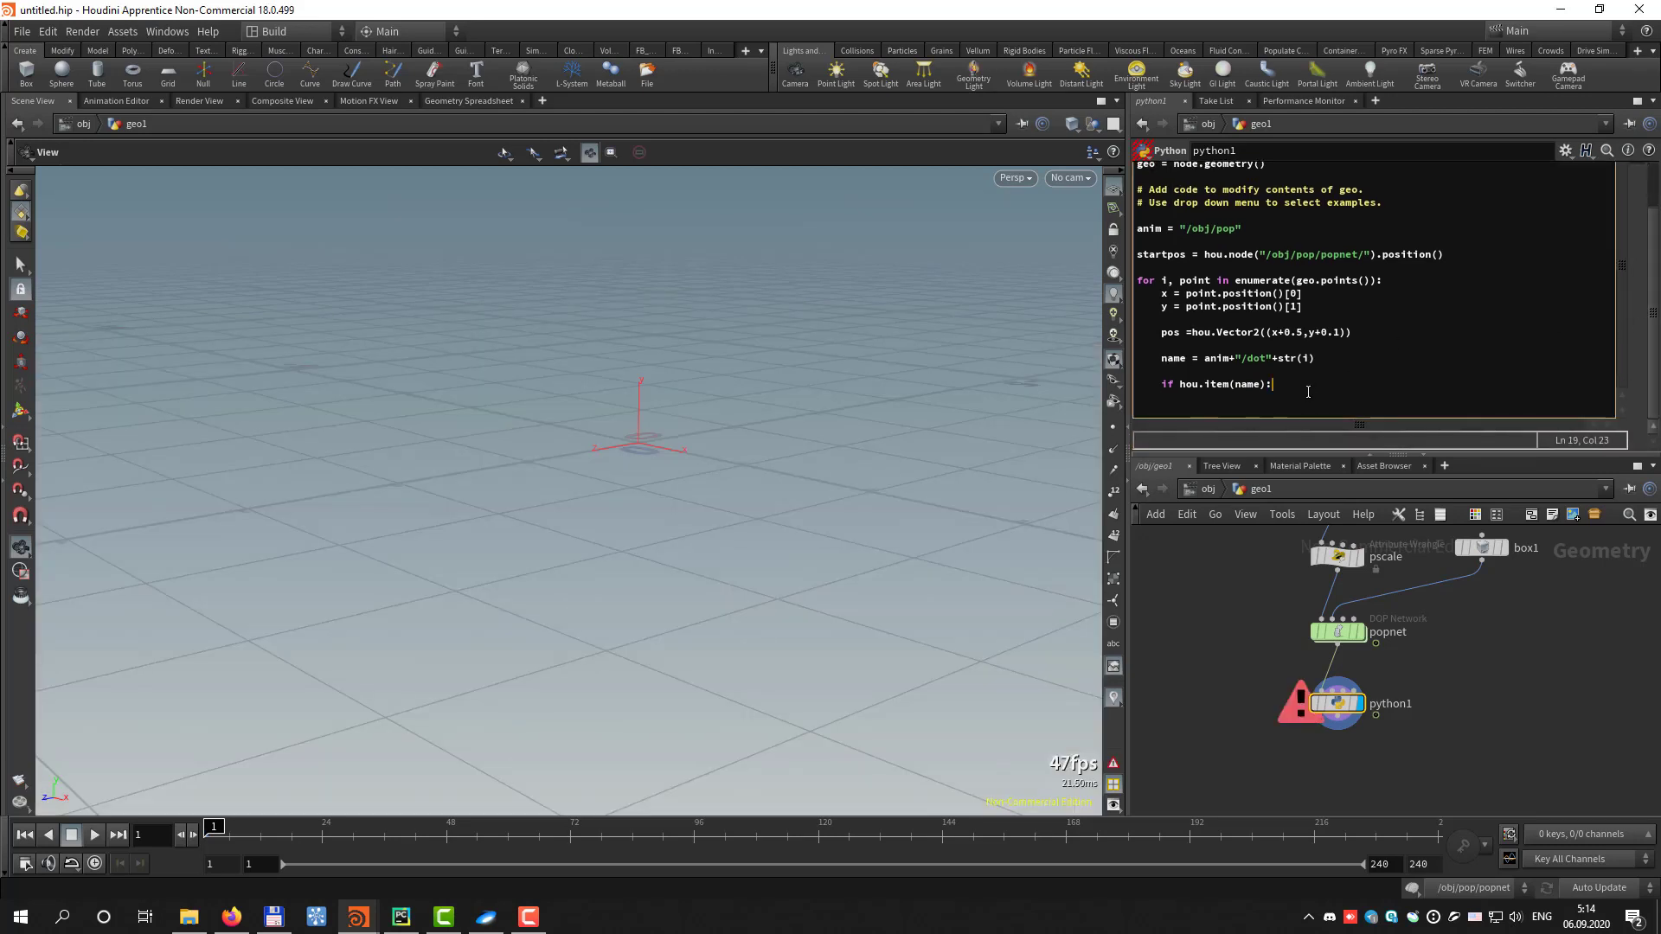
key("Return")
type("hou")
type(".i")
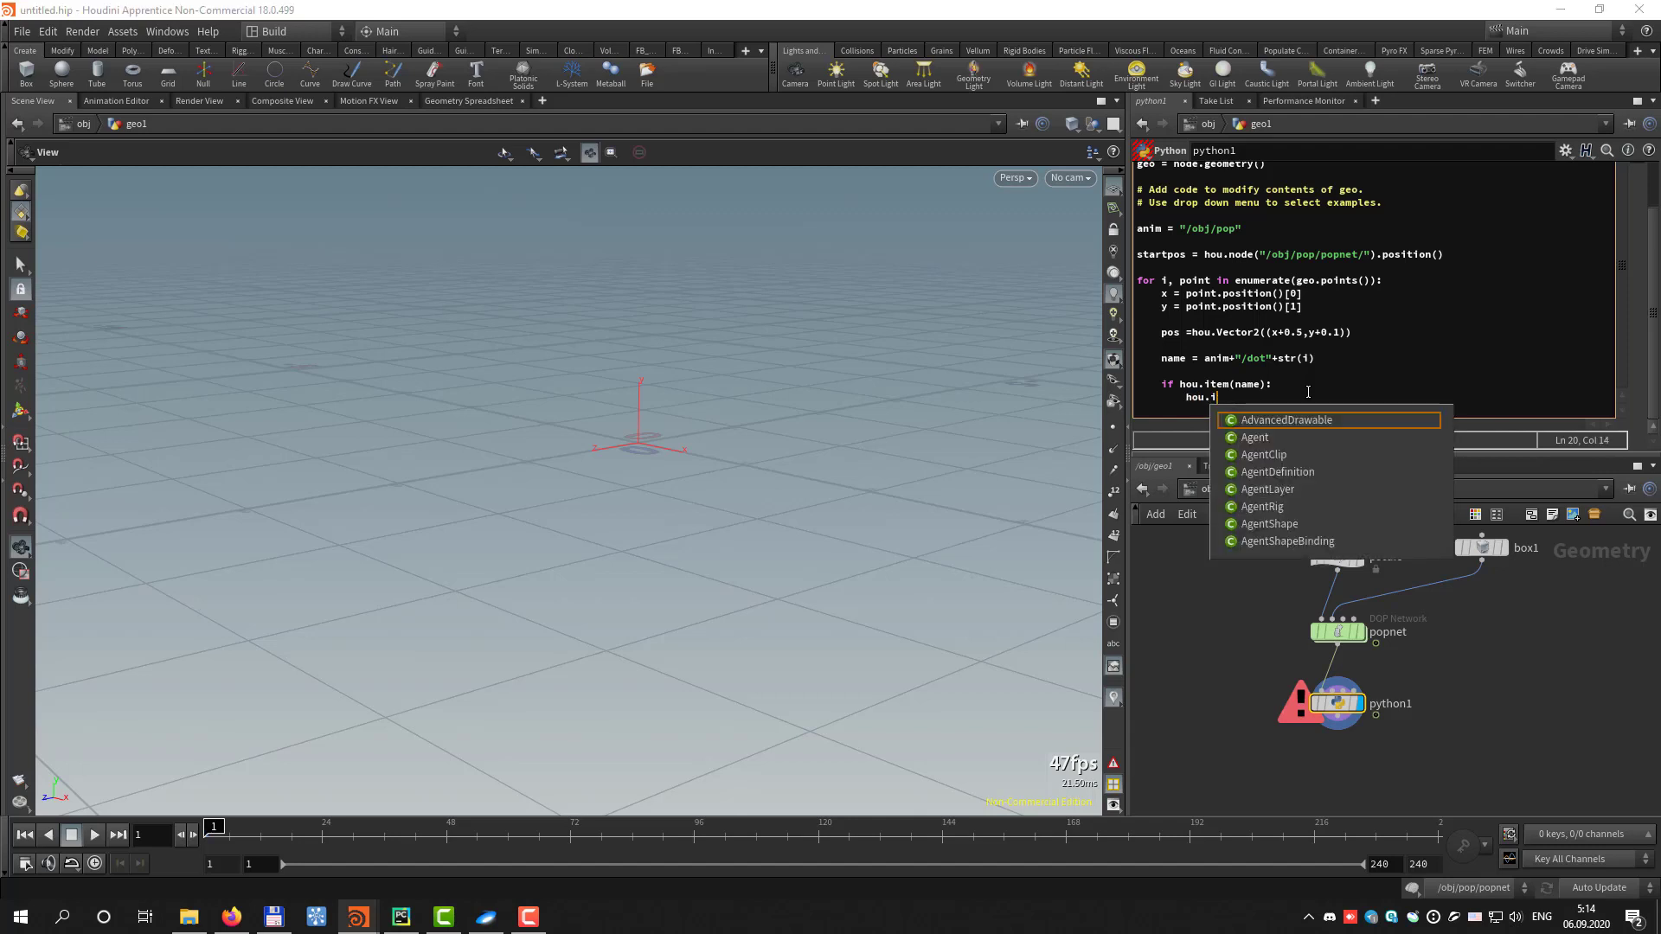
type("tem(")
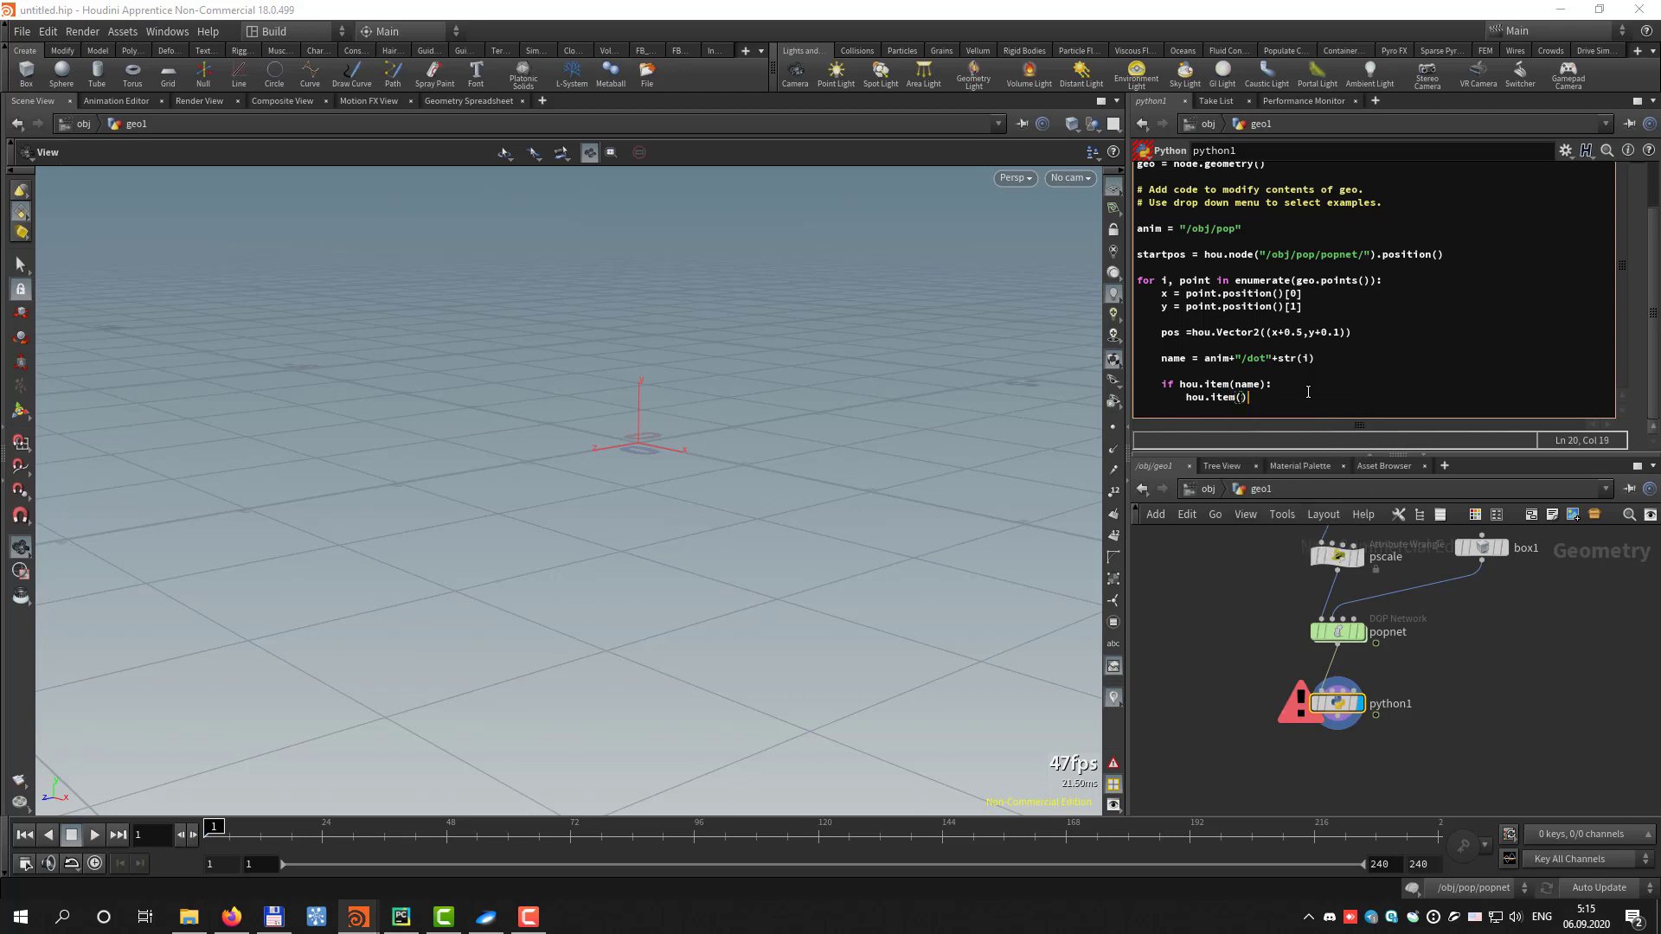
type("name)")
type(".set")
type("Posi")
type("tion")
type("()")
key("Left")
type("pos")
type("+")
type("start")
type("pos")
left_click(1438, 647)
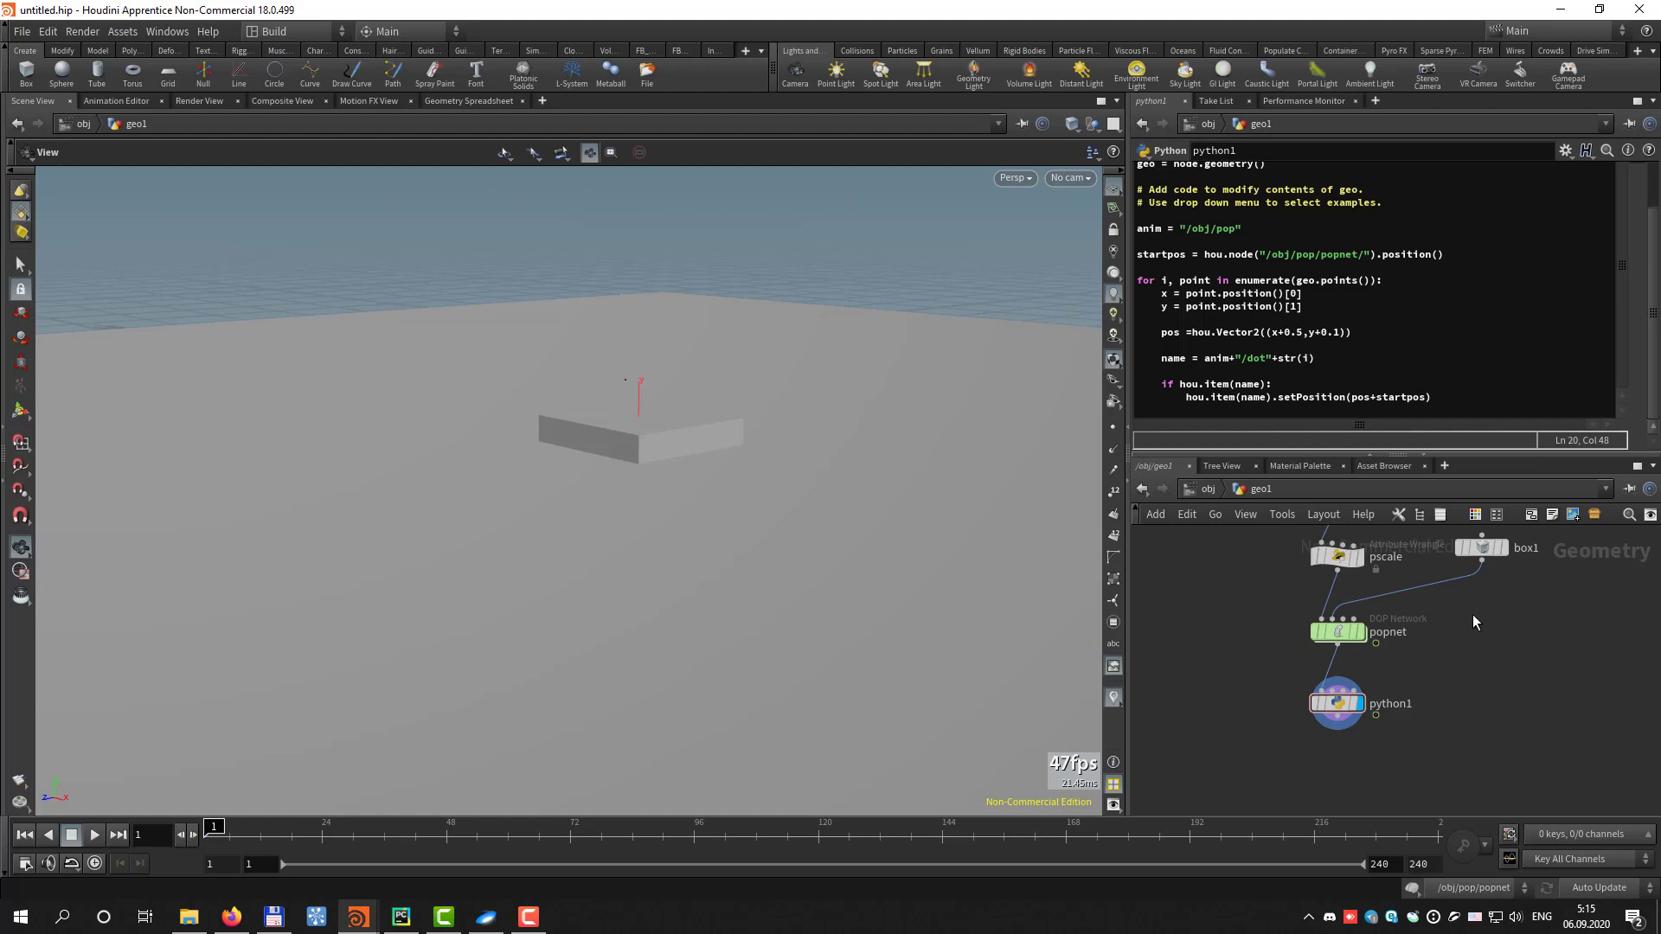
left_click(1482, 401)
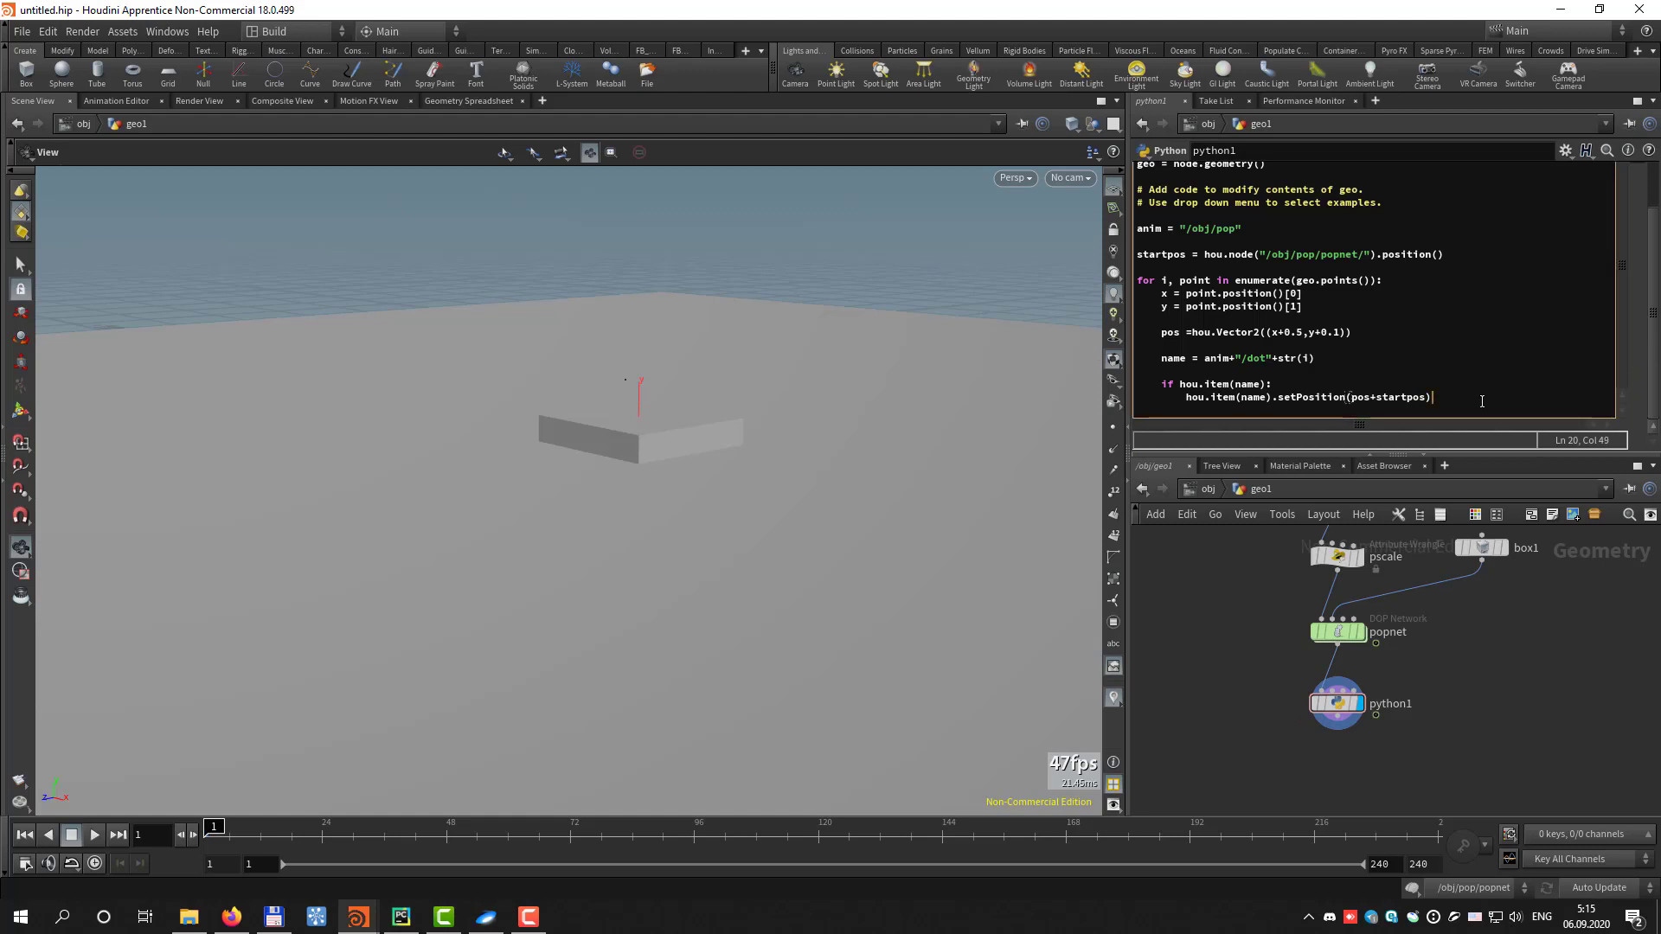
key("Return")
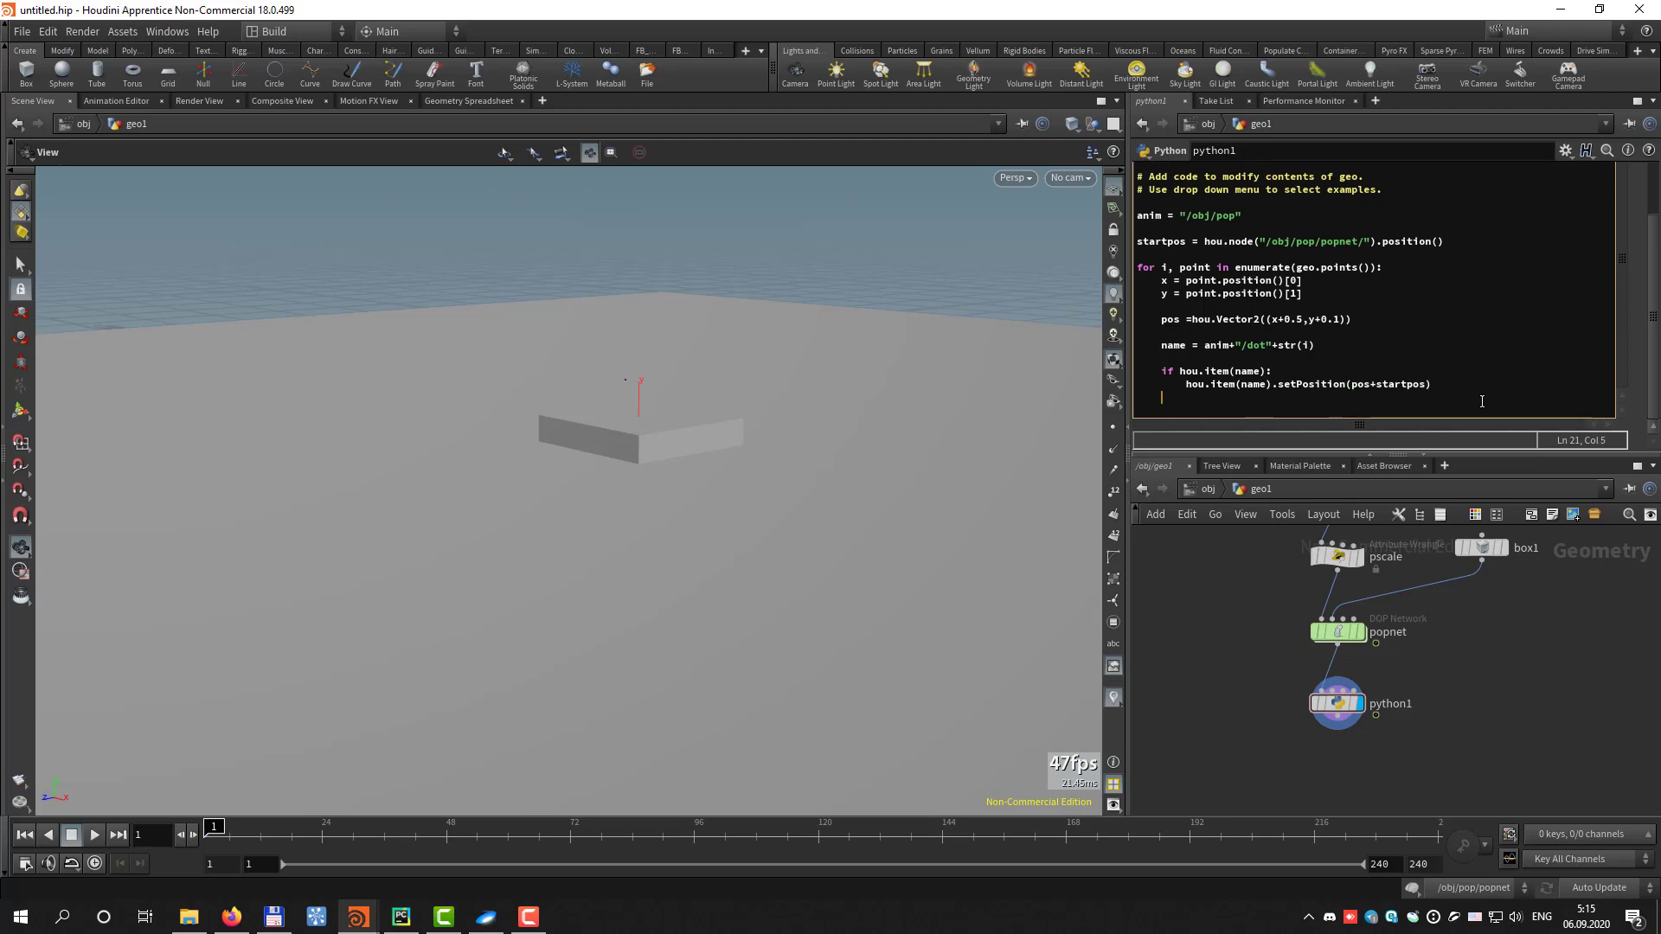
Step: Add an else: branch calling hou.node("/obj/pop/").createNetworkDot().setName("dot"+str(i))
type("else")
type(":")
key("Return")
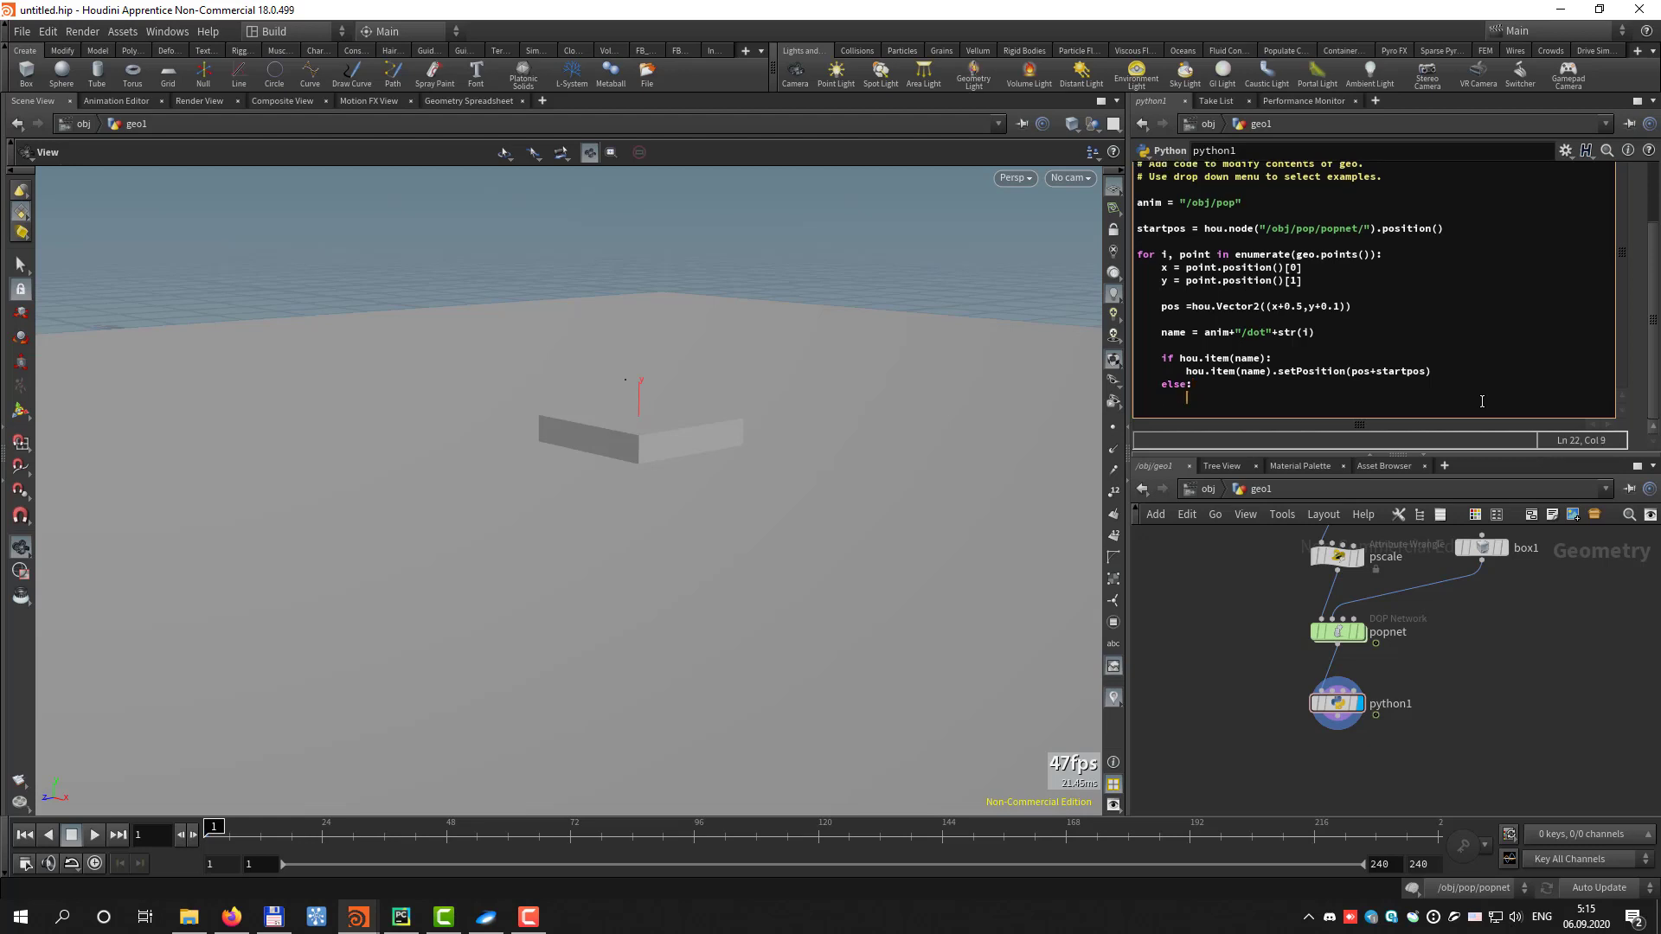
type("hou.")
type("node()")
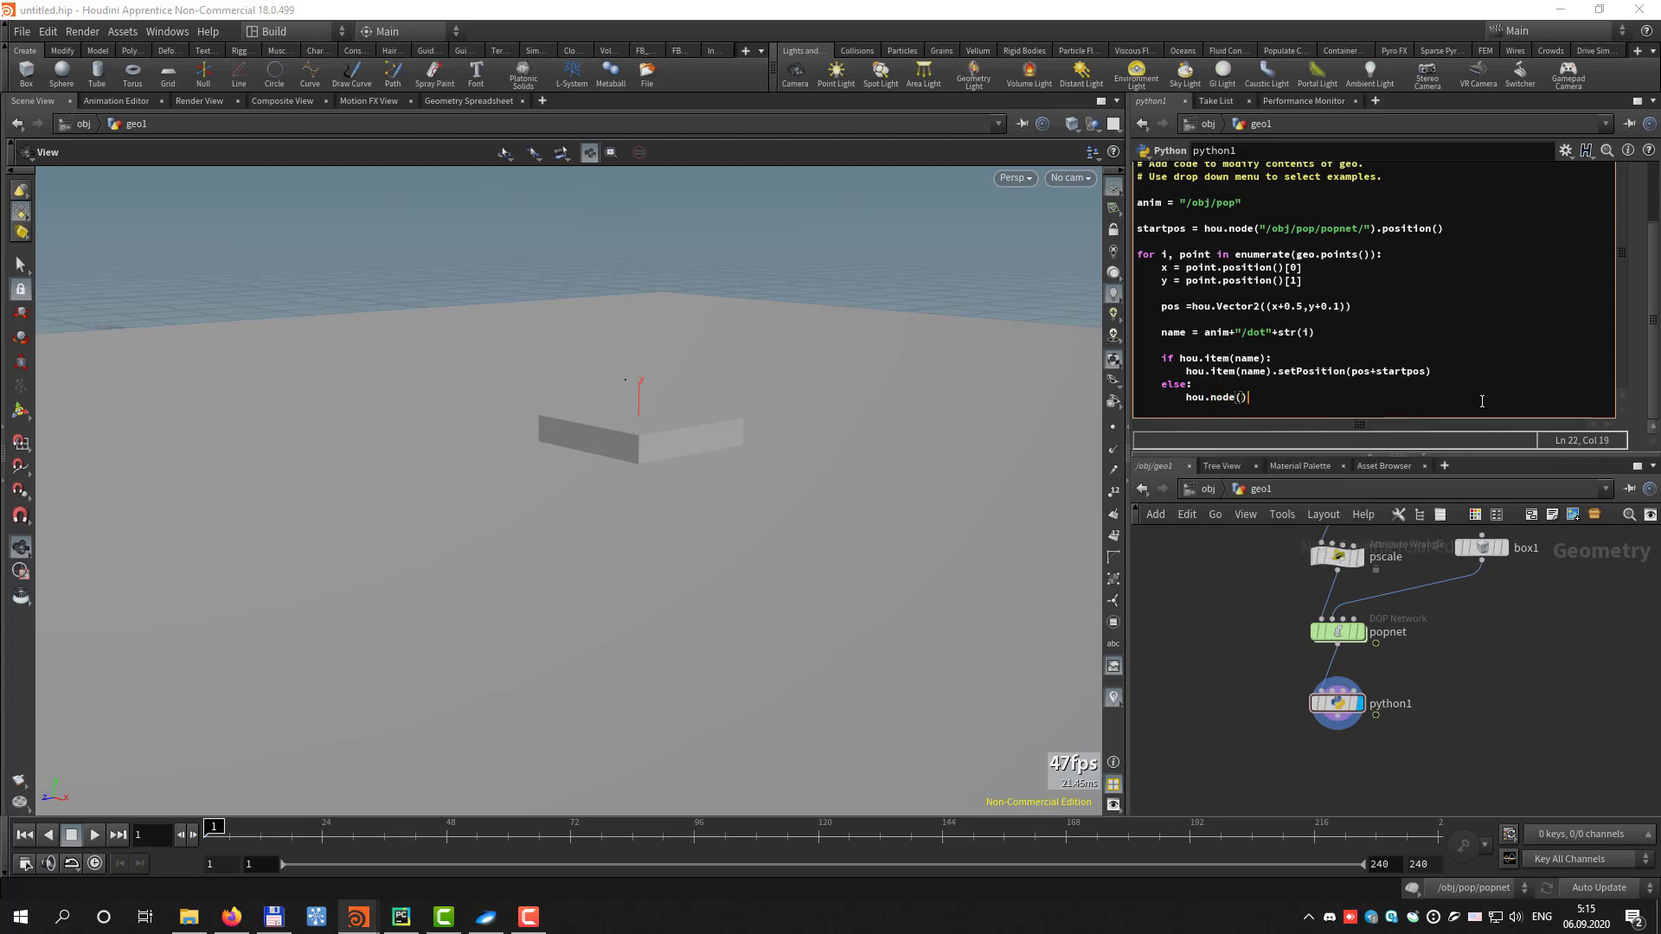
type("\"")
key("Left")
type("/")
type("obj")
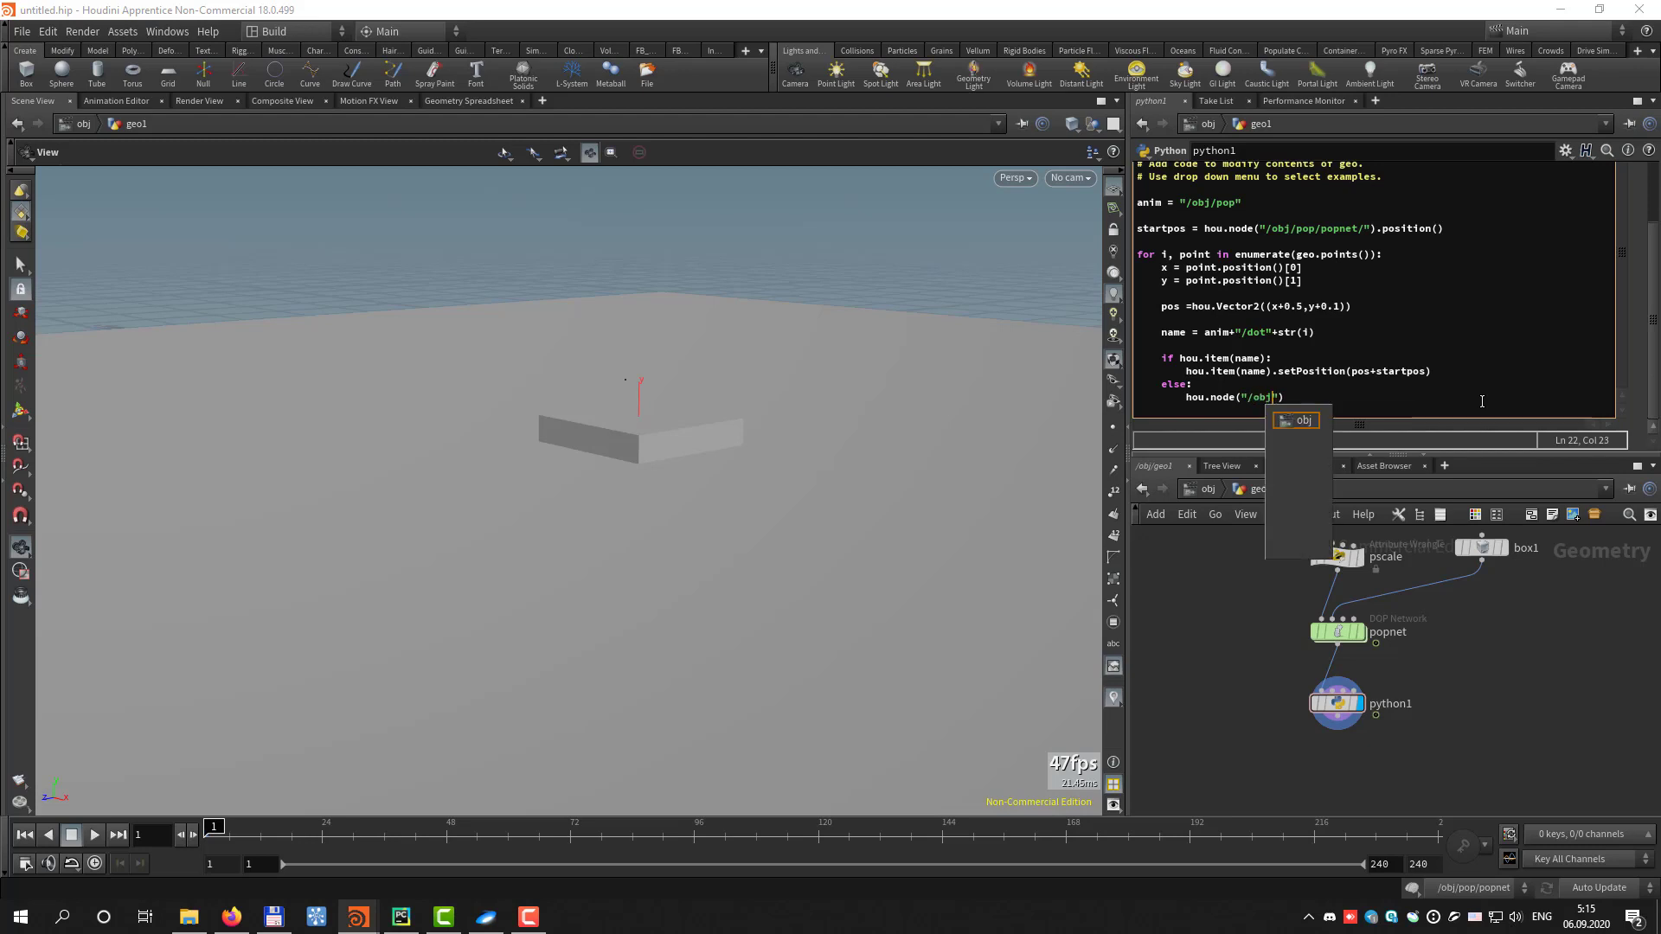
type("/pop")
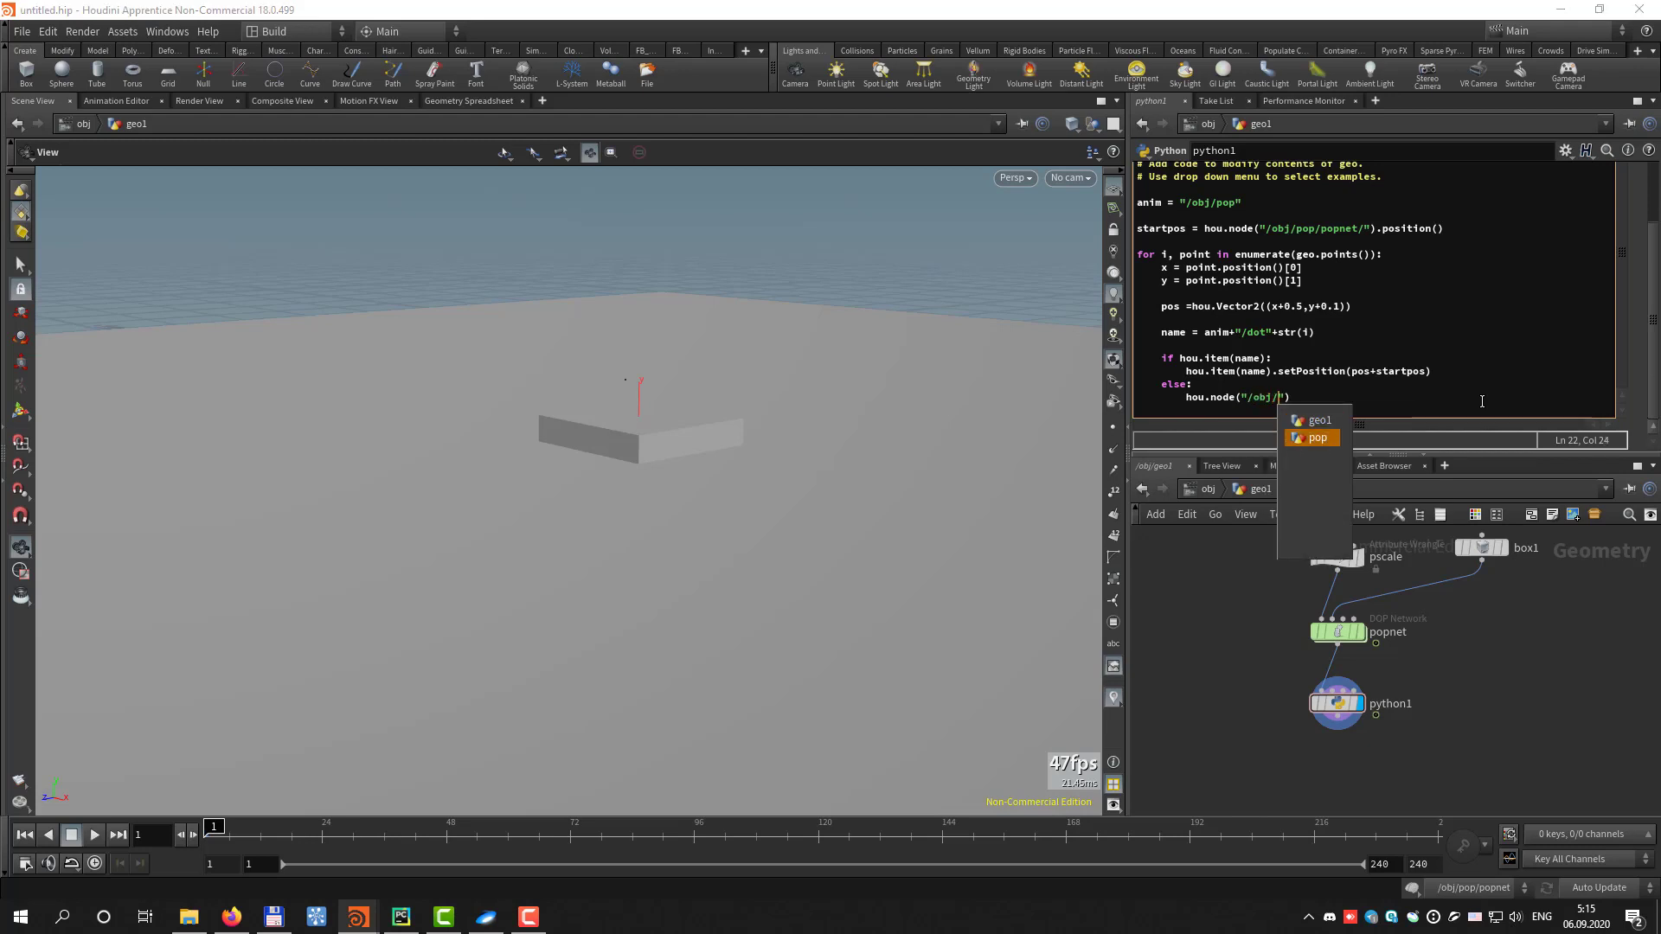
type("/")
key("End")
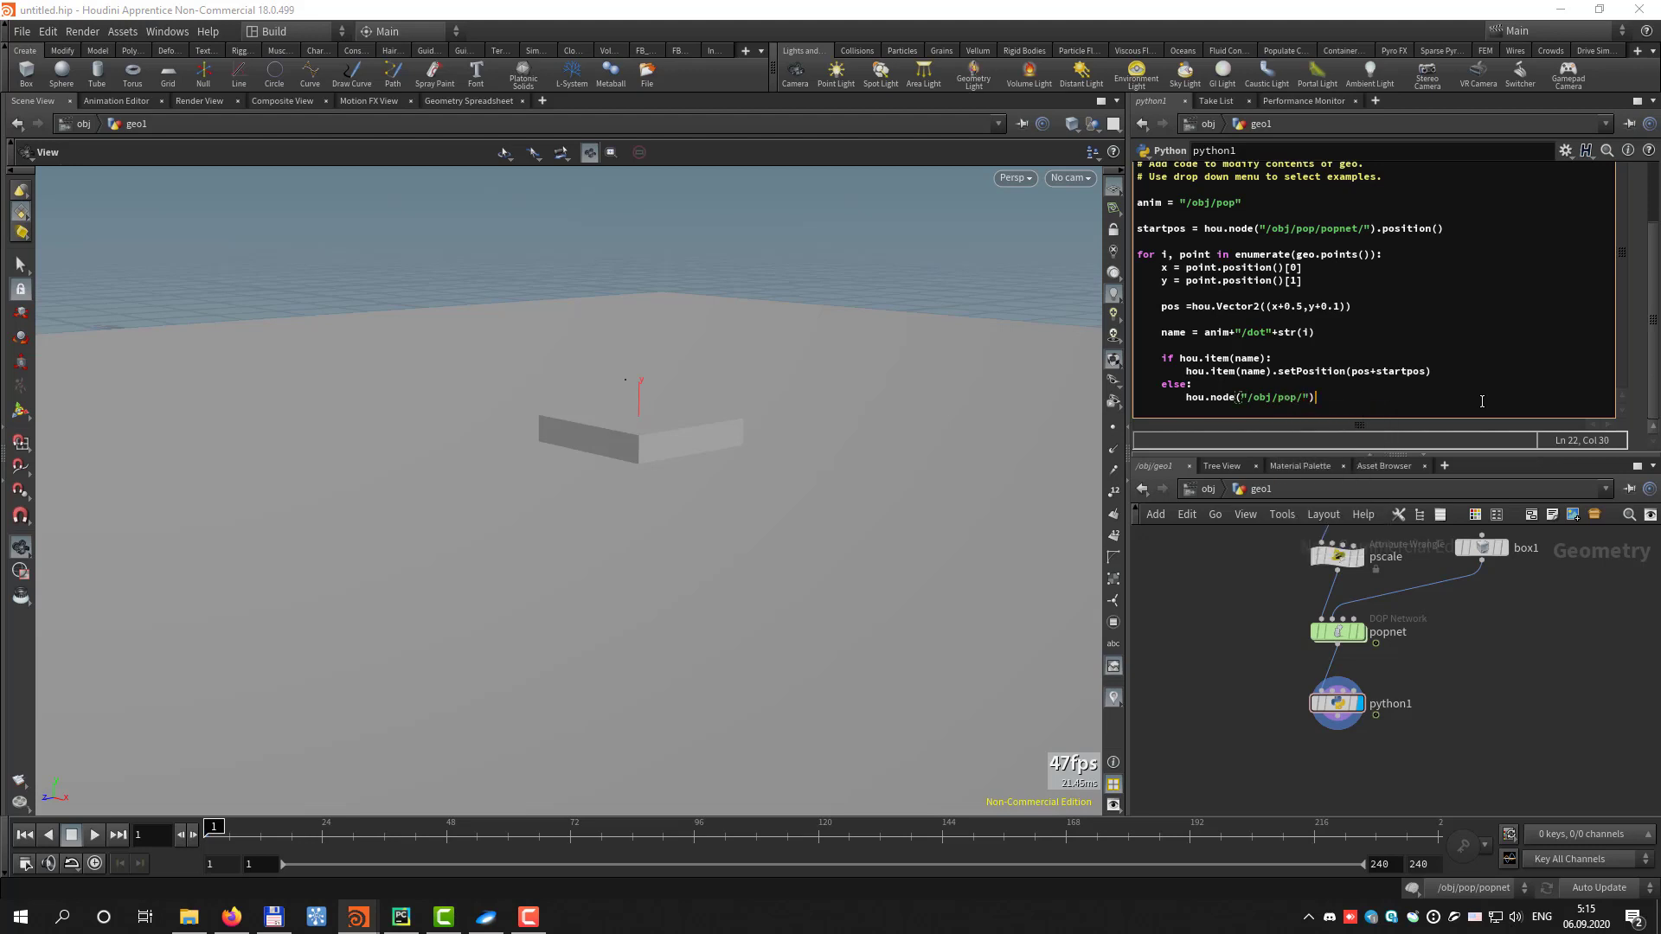
type(".")
type("create")
type("Net")
type("work")
type("Dot")
type("()")
type(".set")
type("Name")
type("()")
key("Left")
type("\"\"")
key("Left")
type("dot")
type("+str")
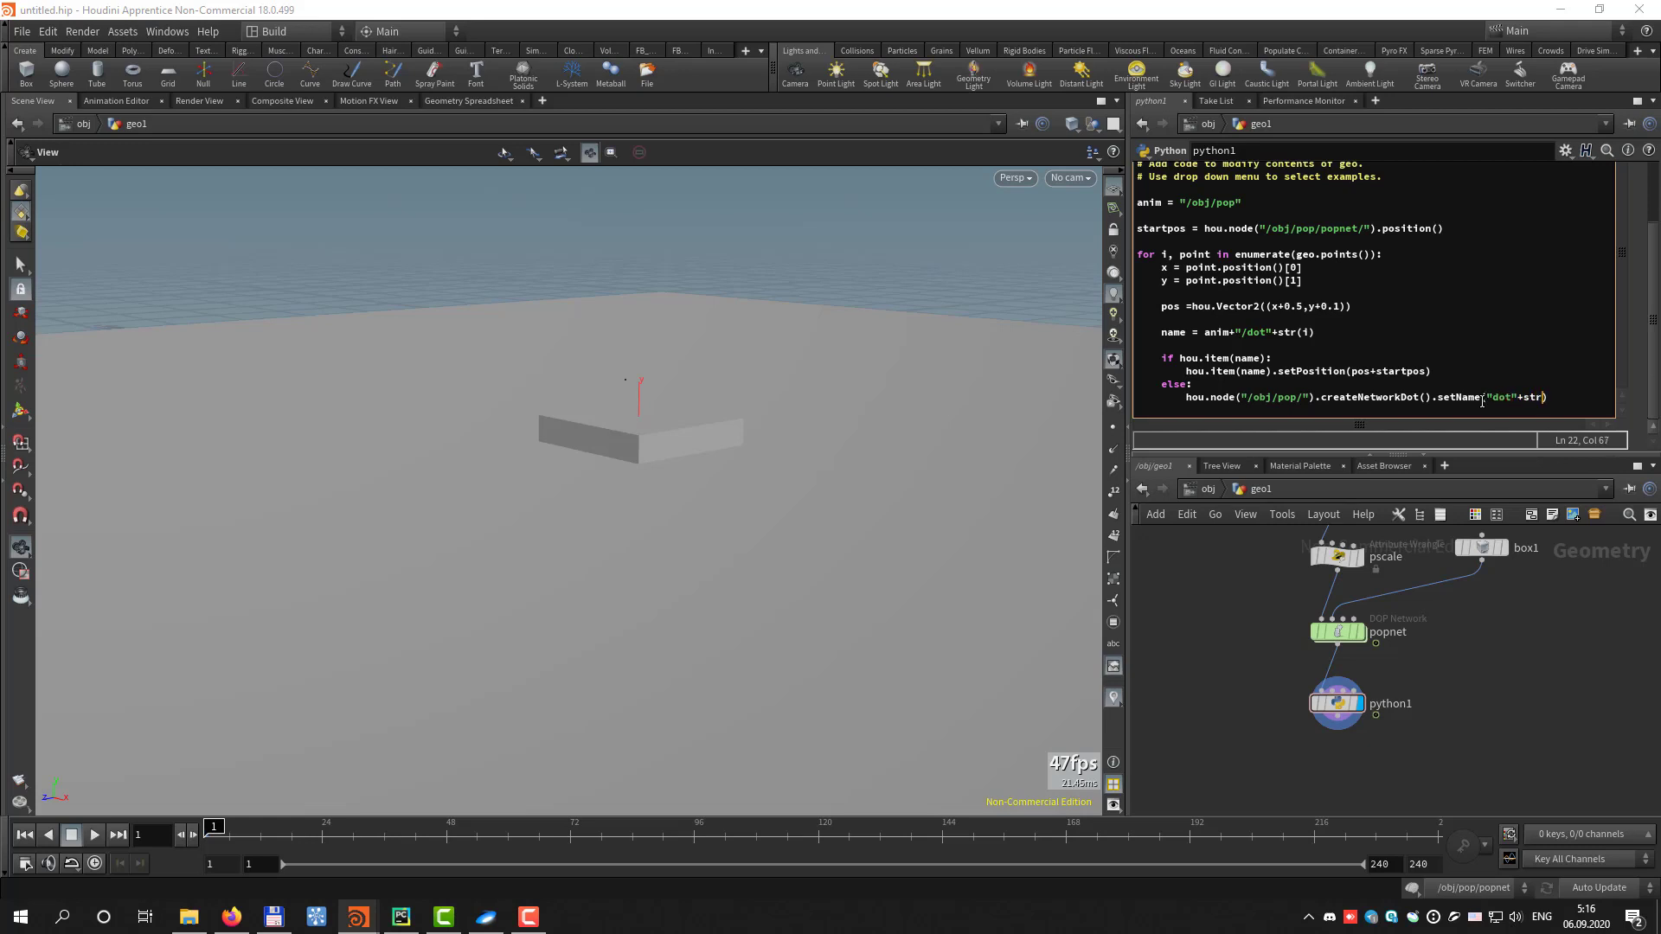
type("()")
type("i")
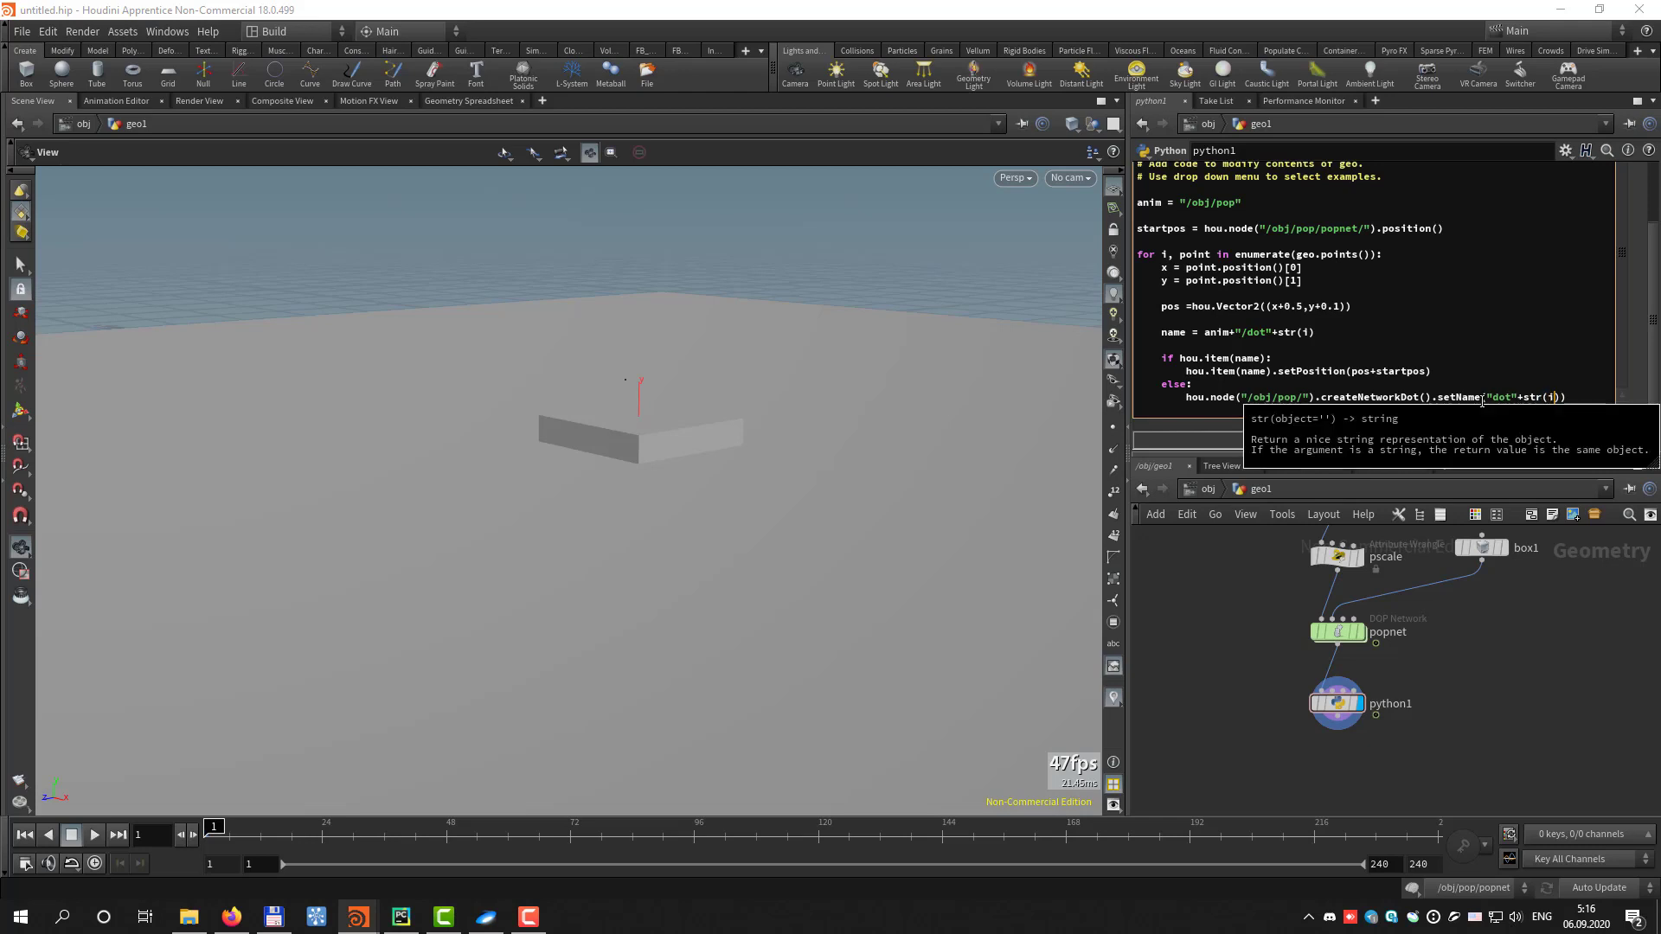
key("End")
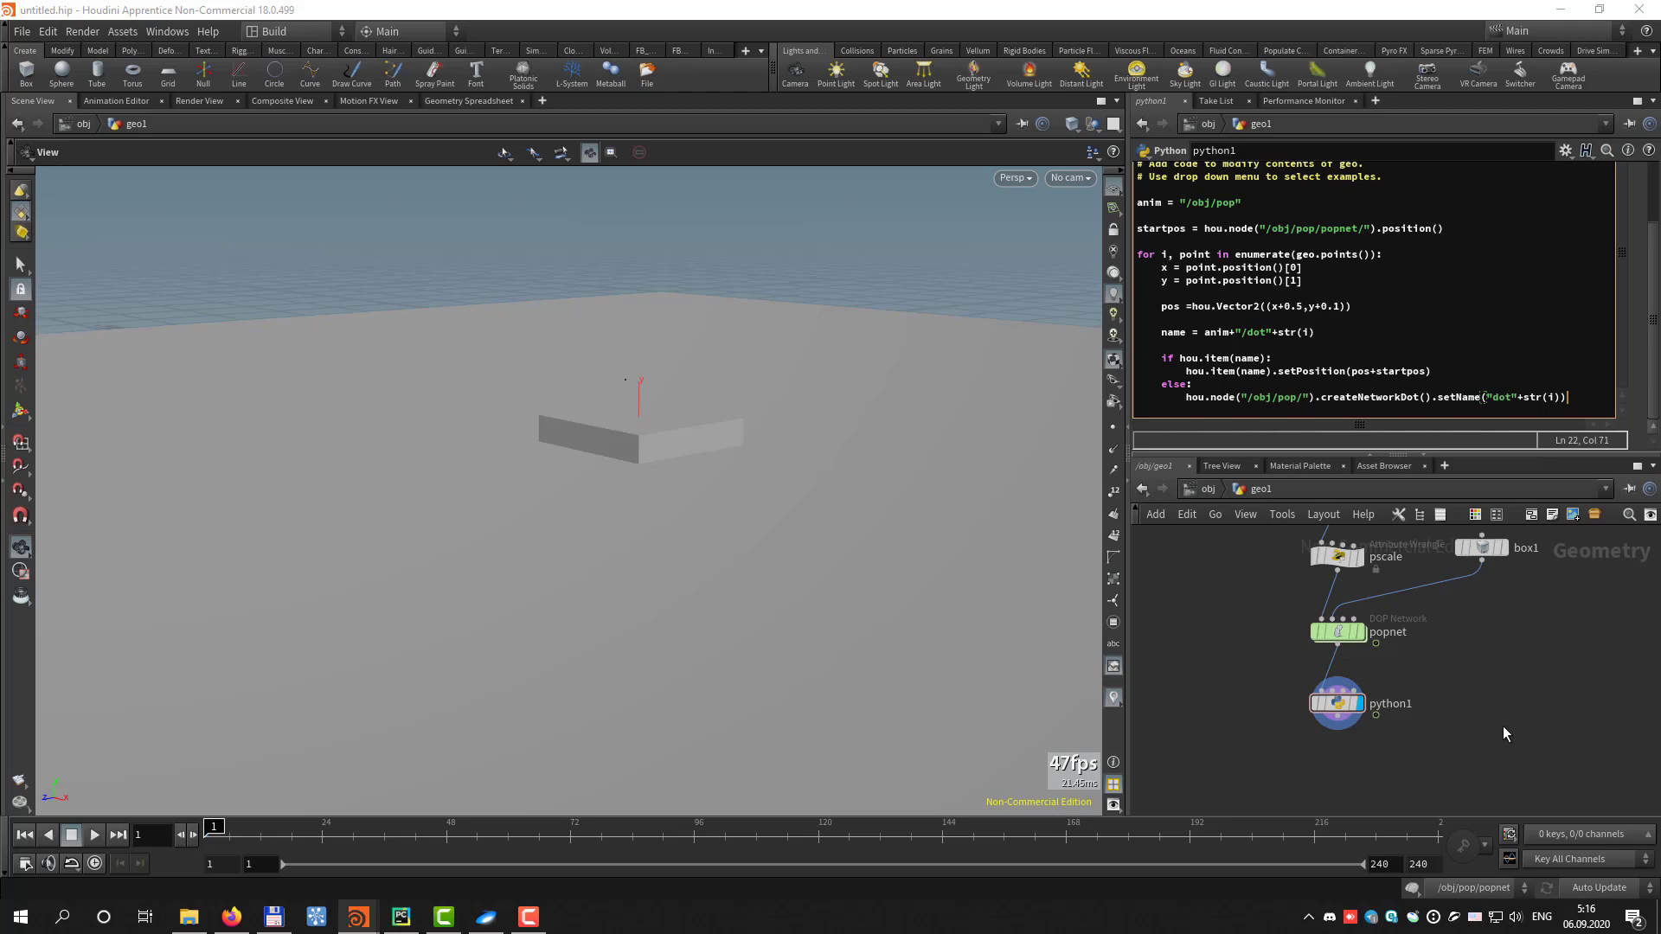
Step: Enter the pop object and play the simulation to watch dots follow the particles
left_click(1207, 488)
left_click(1429, 598)
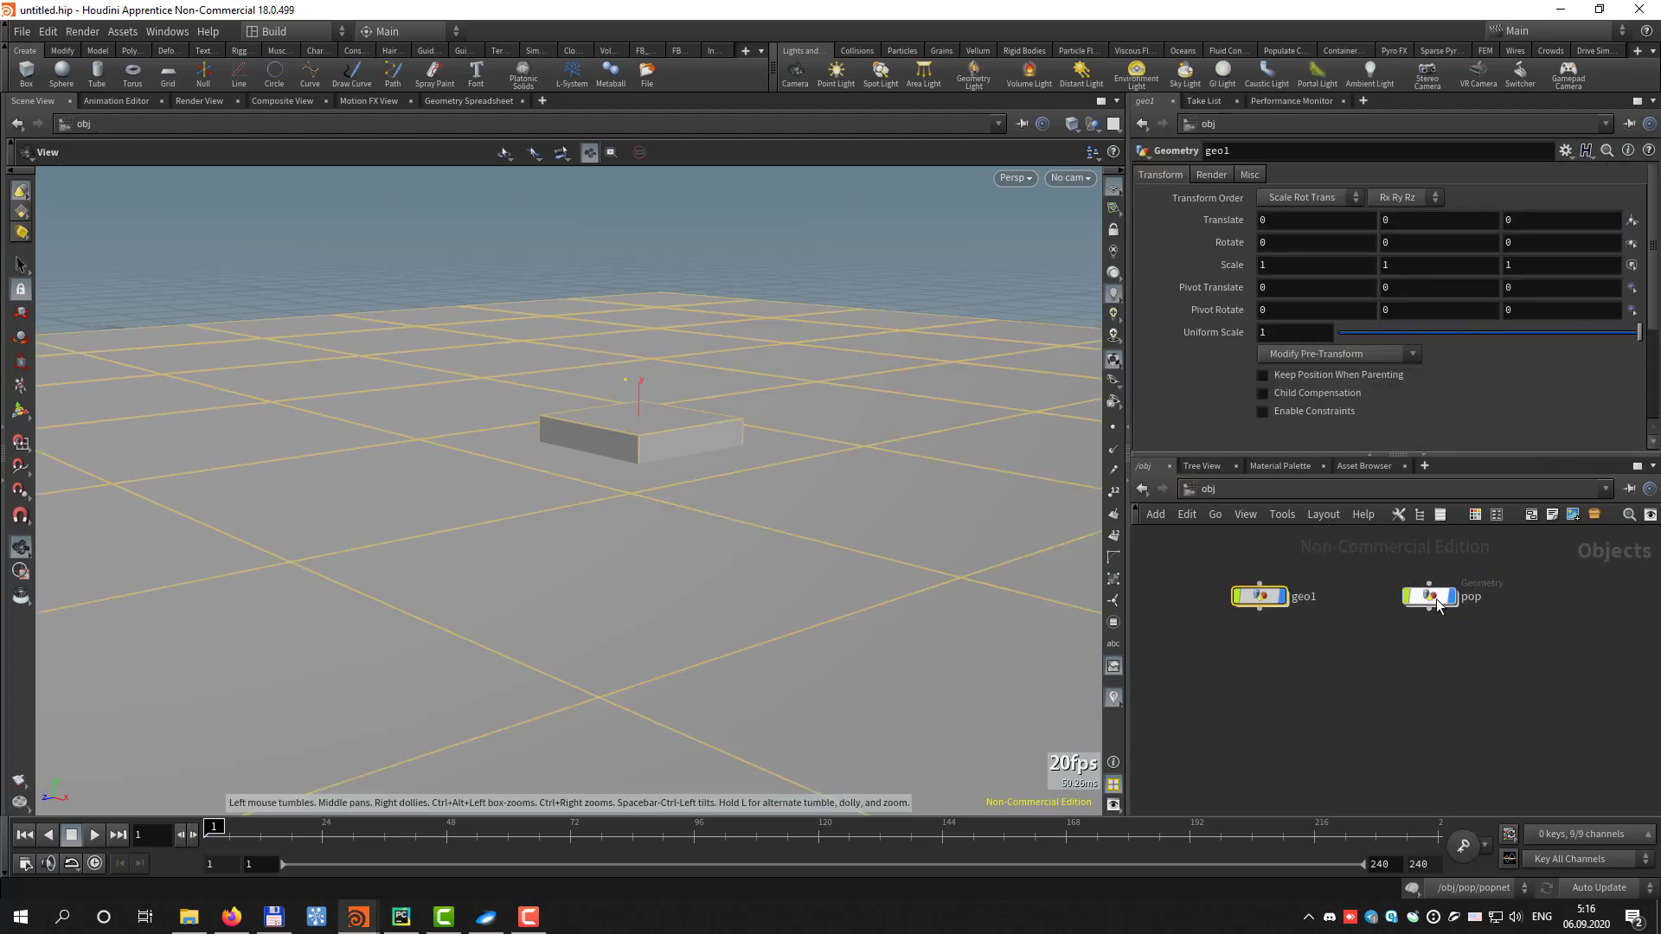
double_click(1430, 598)
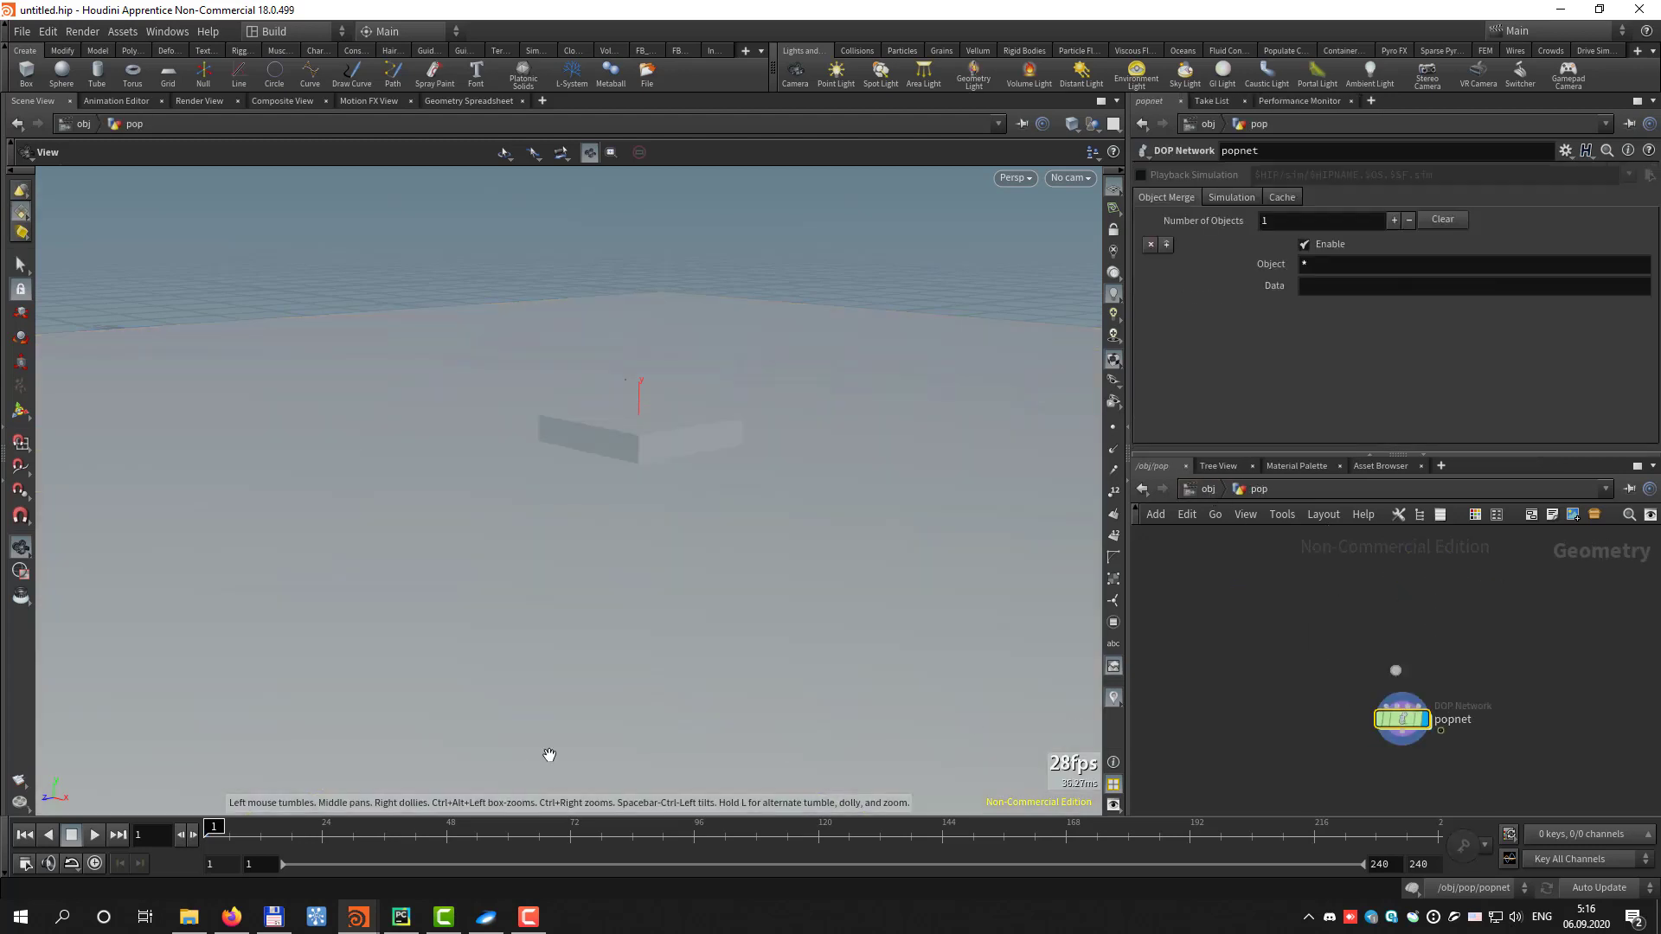
left_click(93, 835)
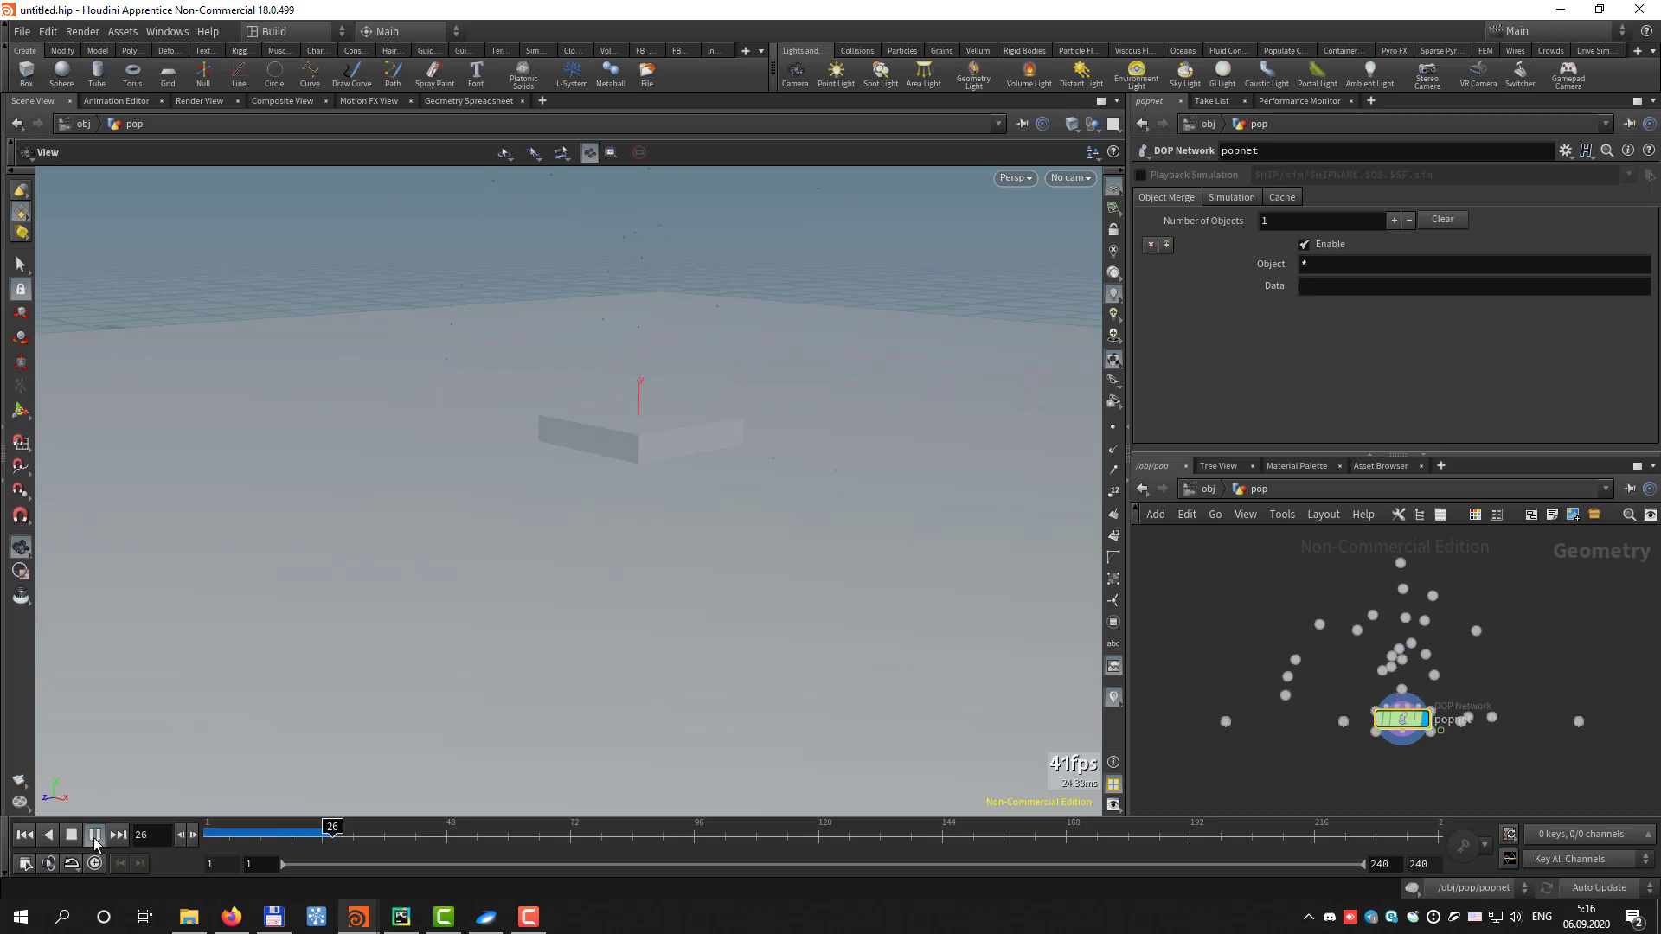
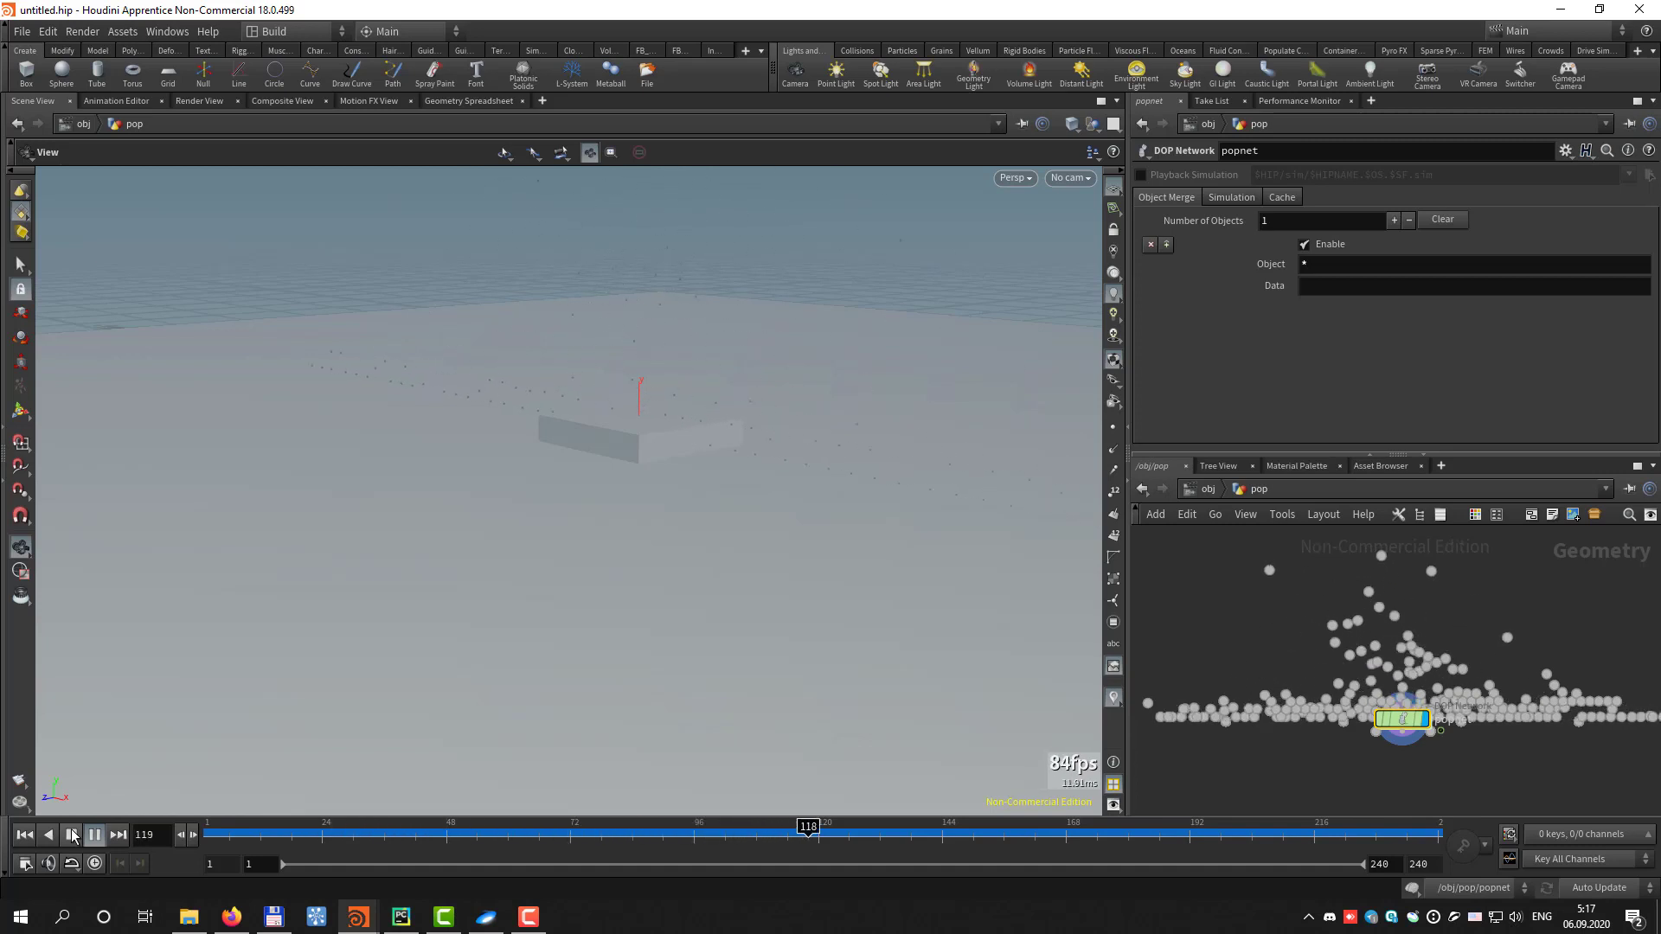
Step: Stop the particle playback at frame 1 and open geo1 to view the python1 SOP code
left_click(72, 835)
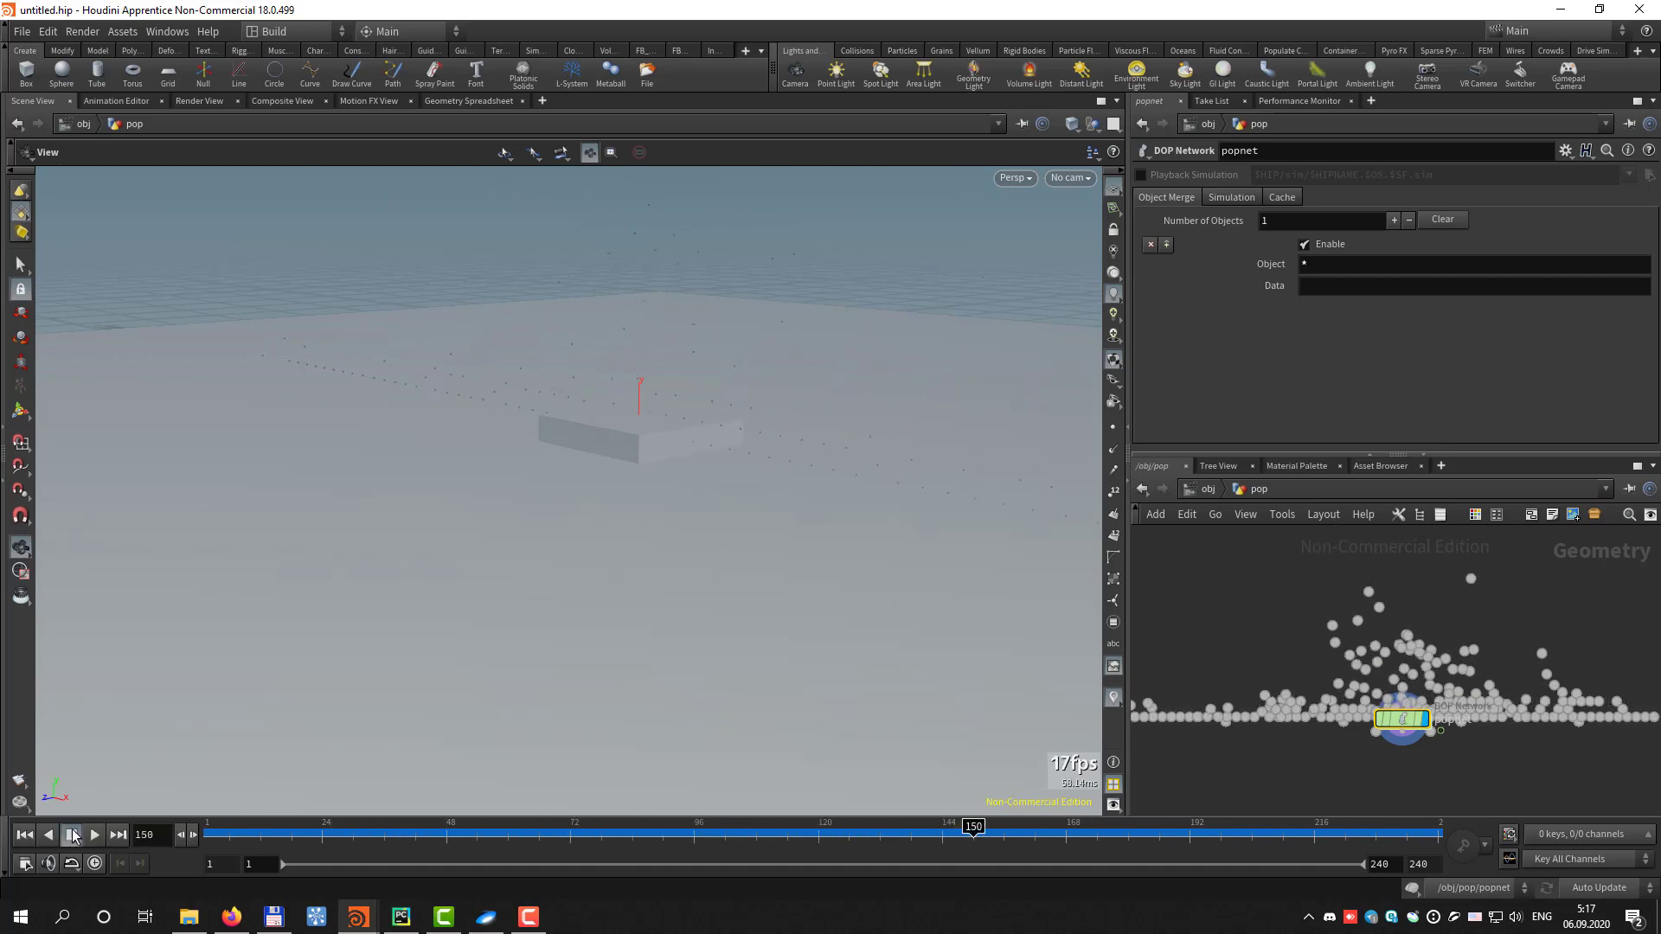
left_click(25, 835)
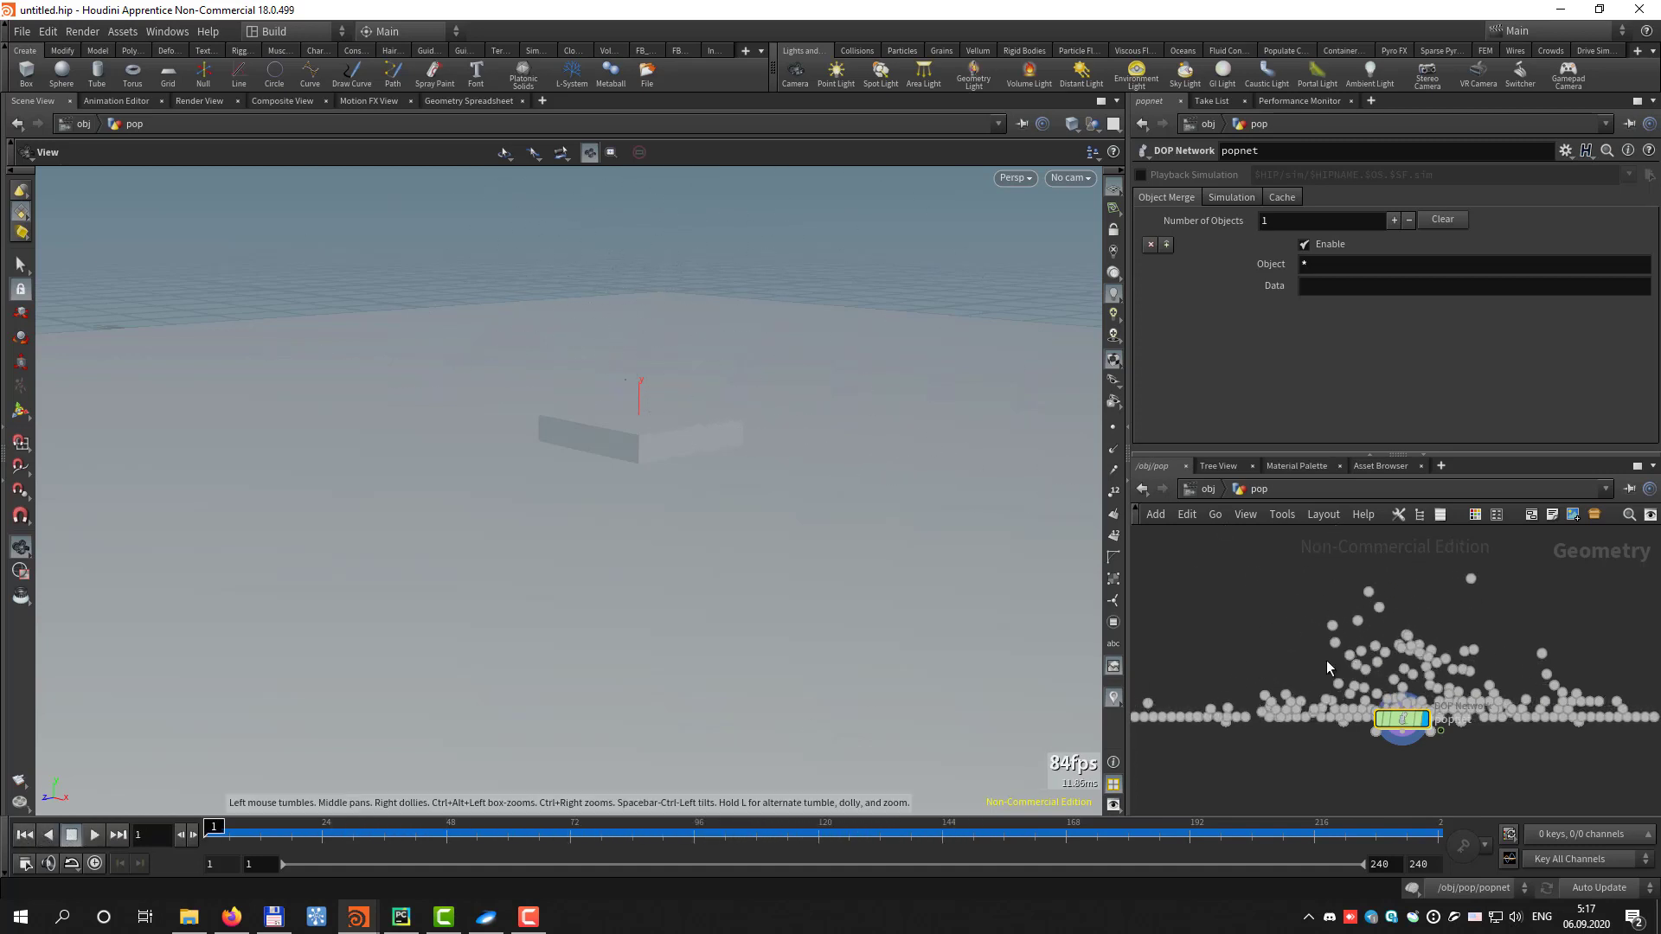
left_click(1207, 489)
double_click(1289, 605)
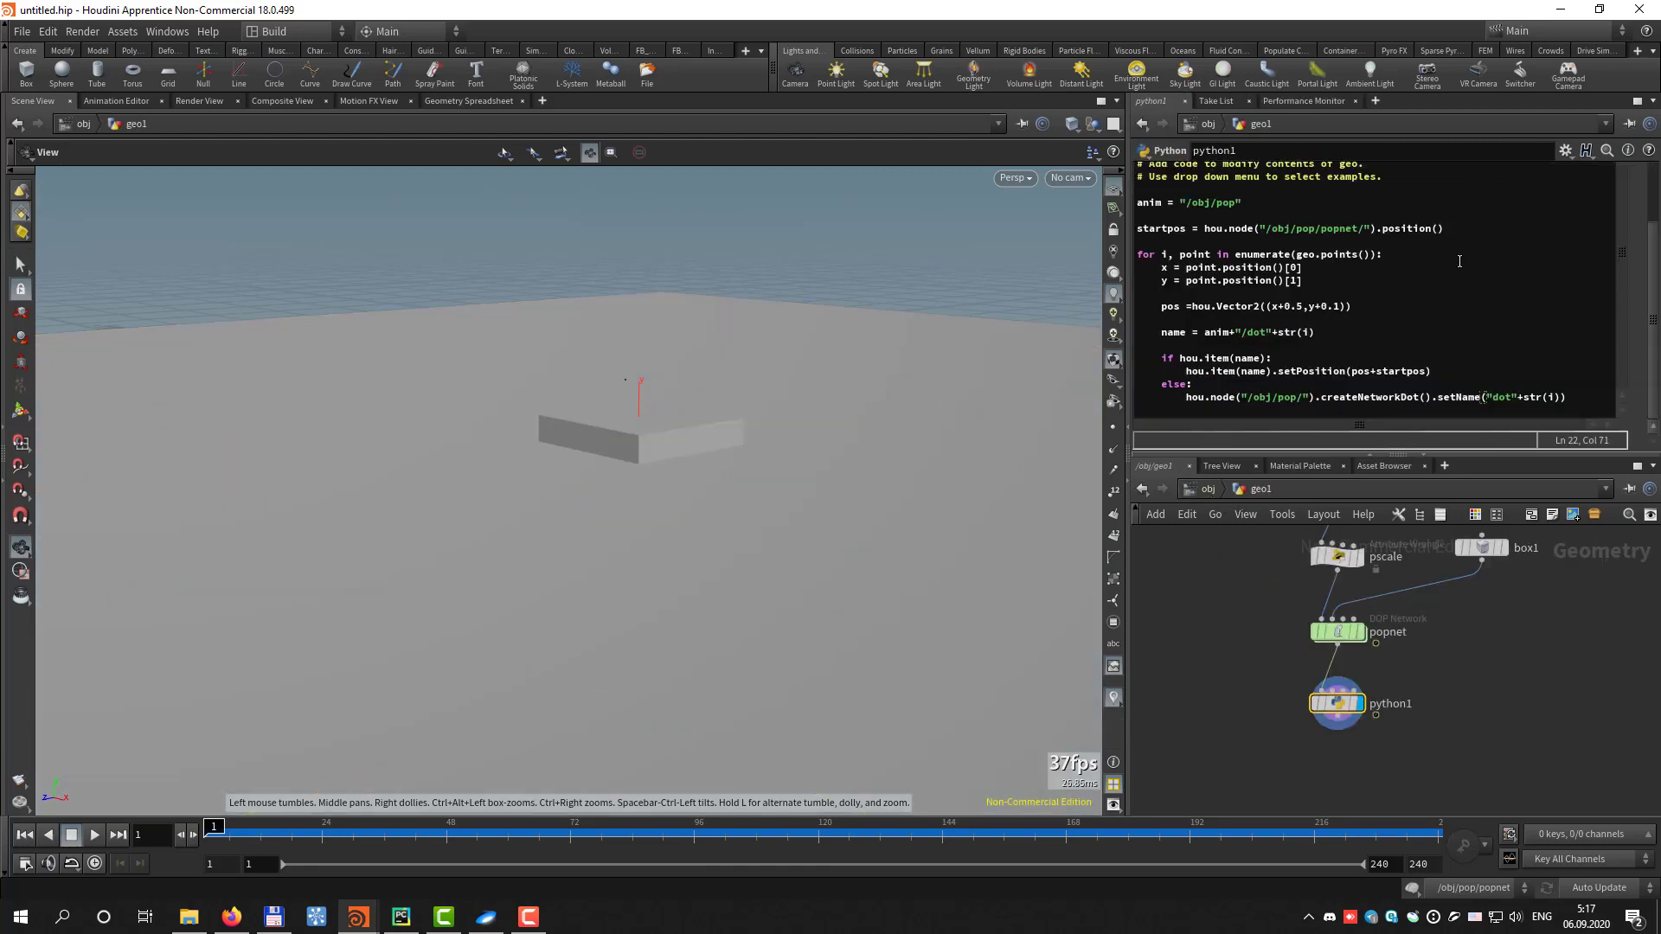
Step: Add a 'frame = hou.frame()' line below the startpos line in python1
left_click(1456, 230)
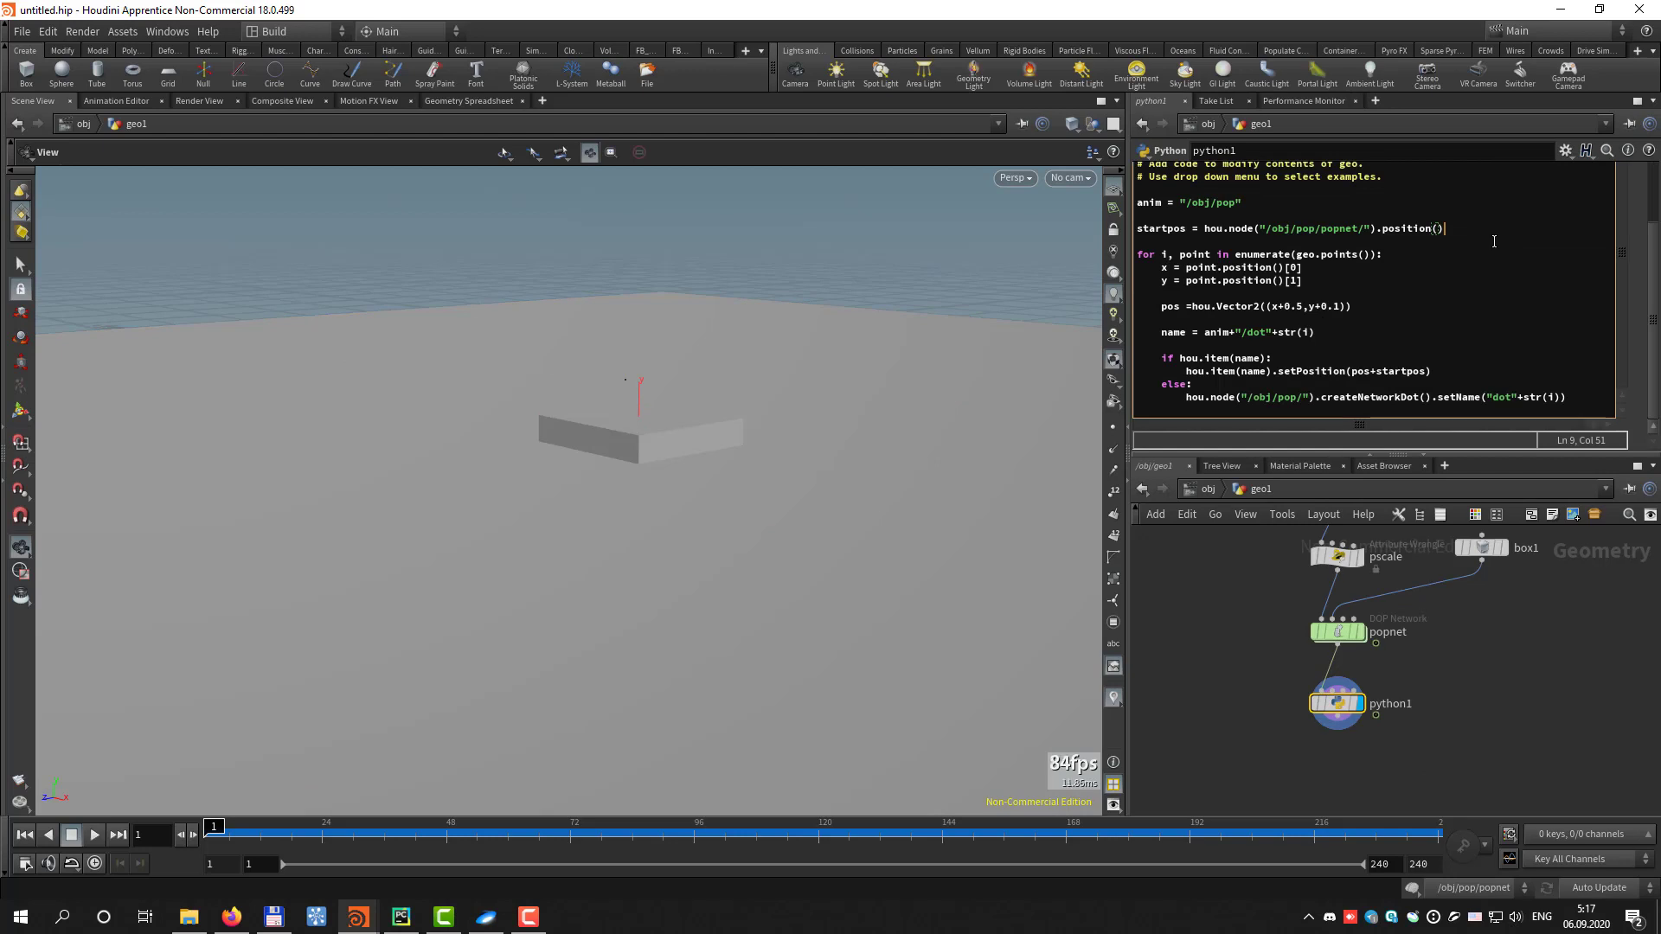
key("Return")
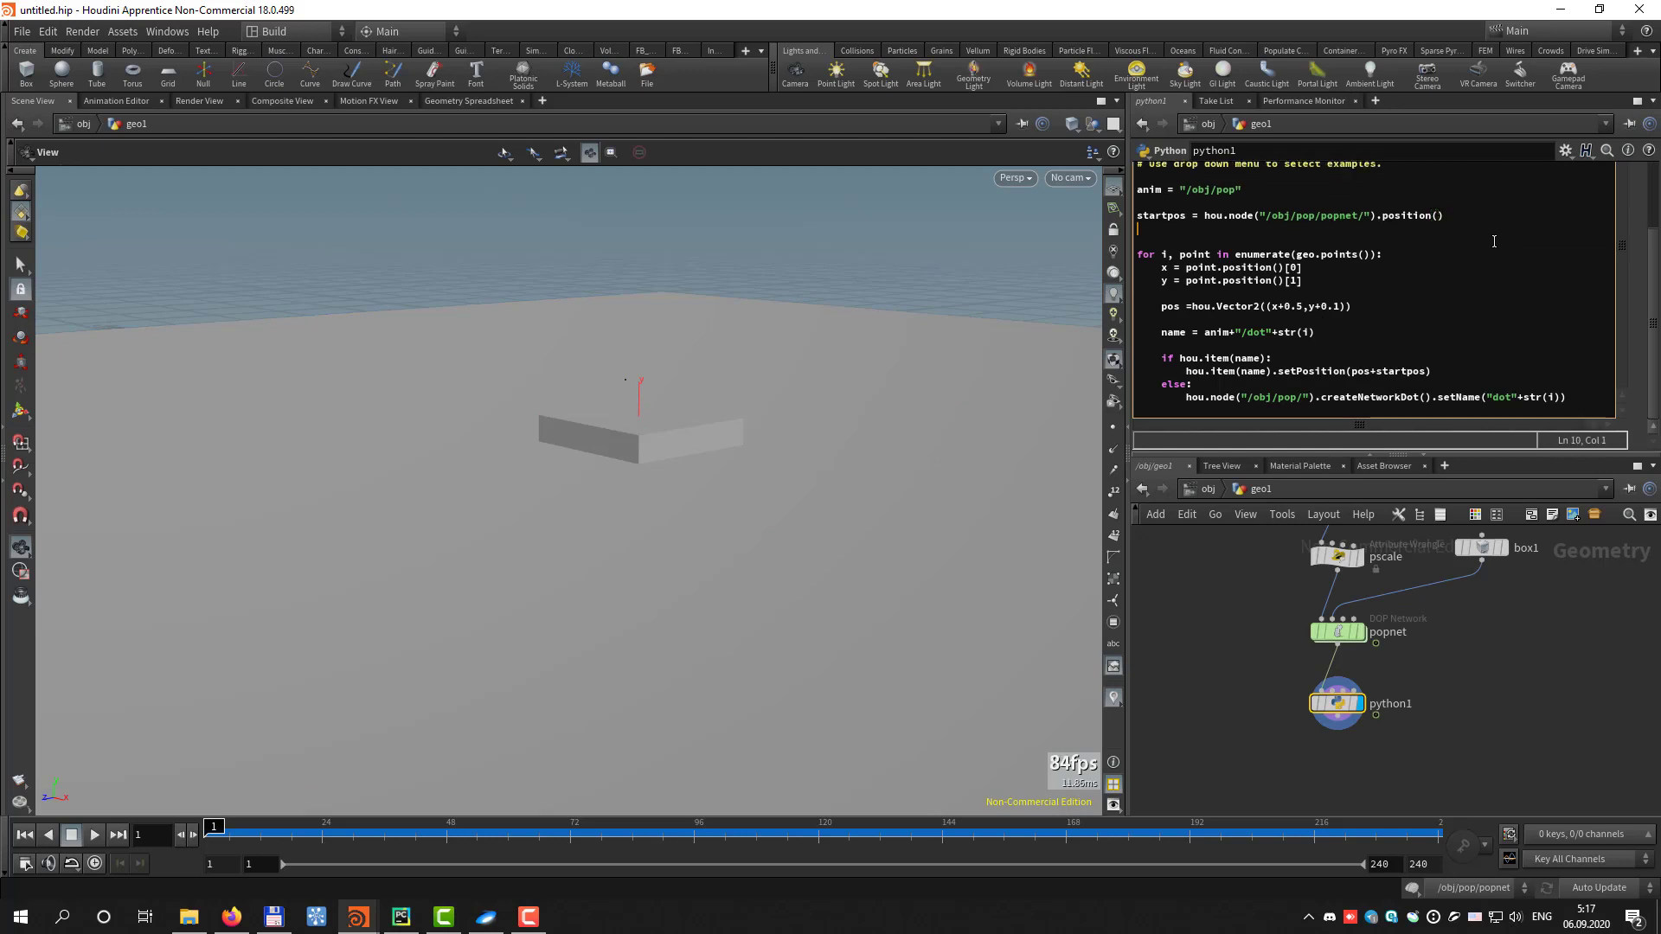
key("Return")
key("Return")
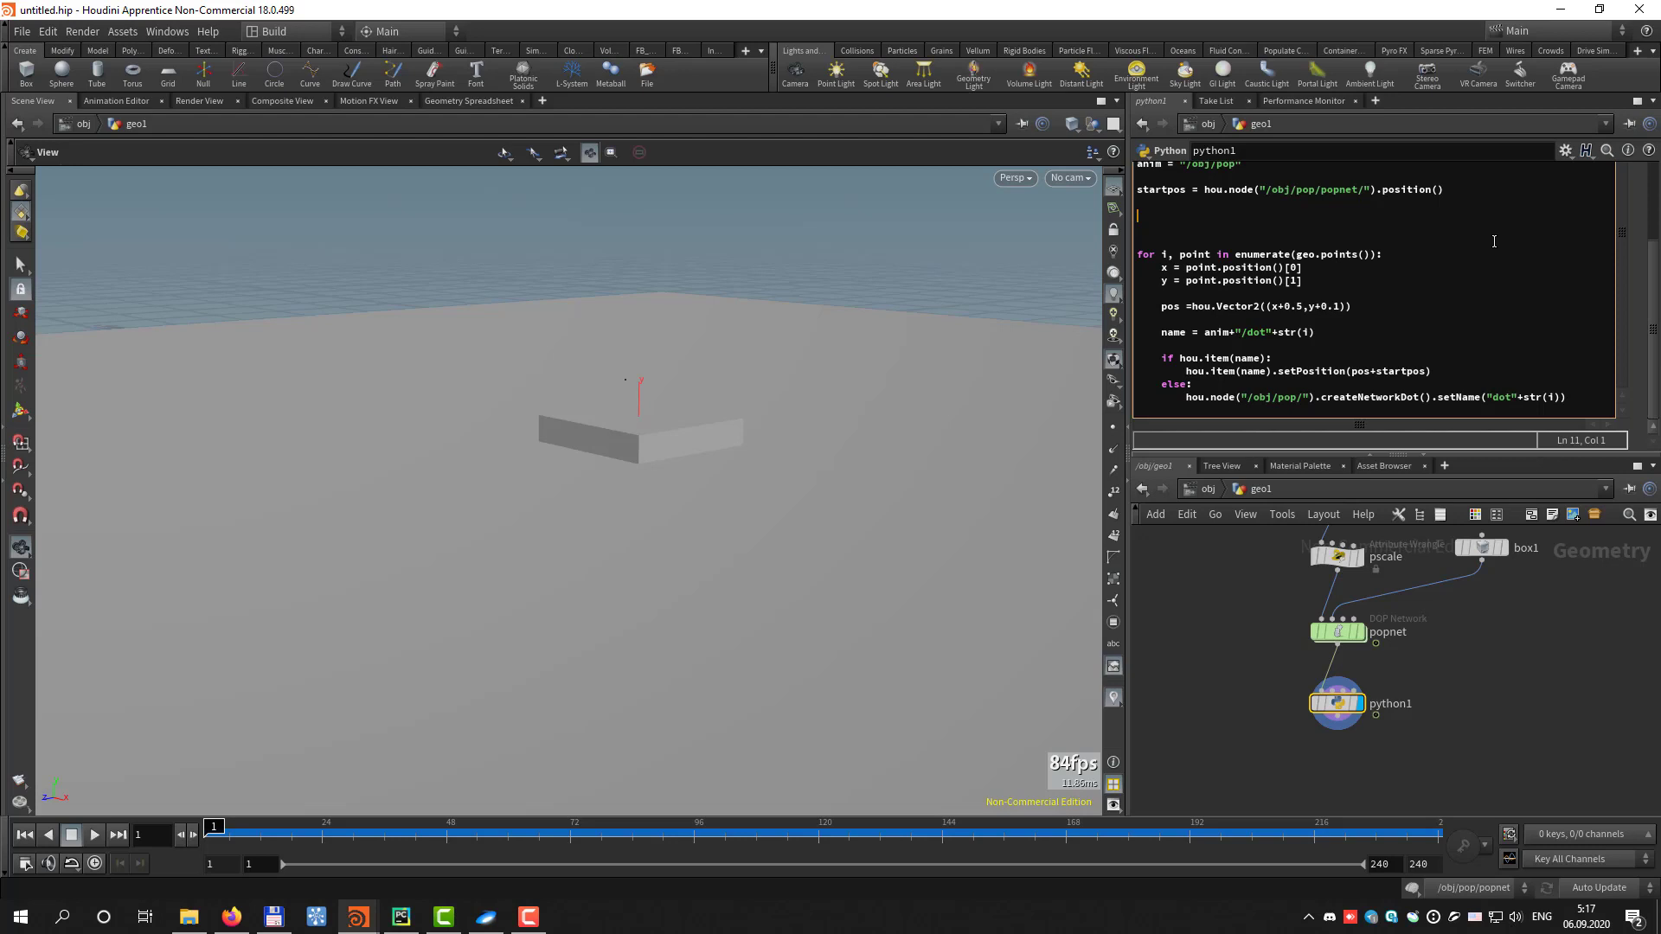
type("frame")
type(" = ho")
type("u.")
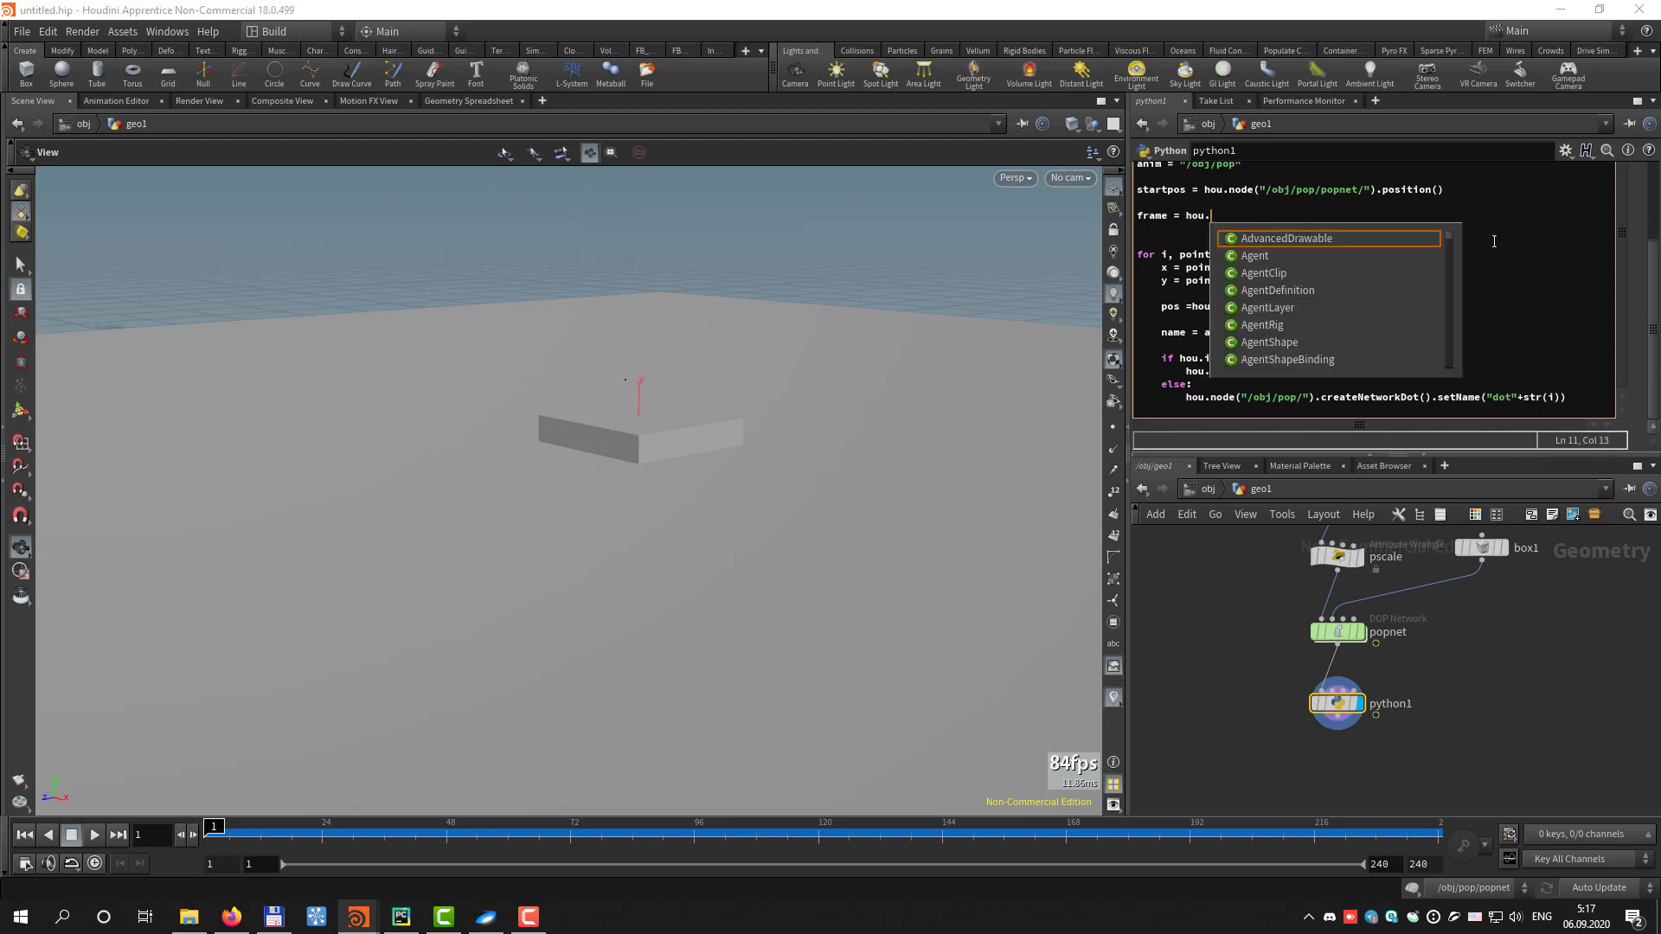
type("f")
type("reame")
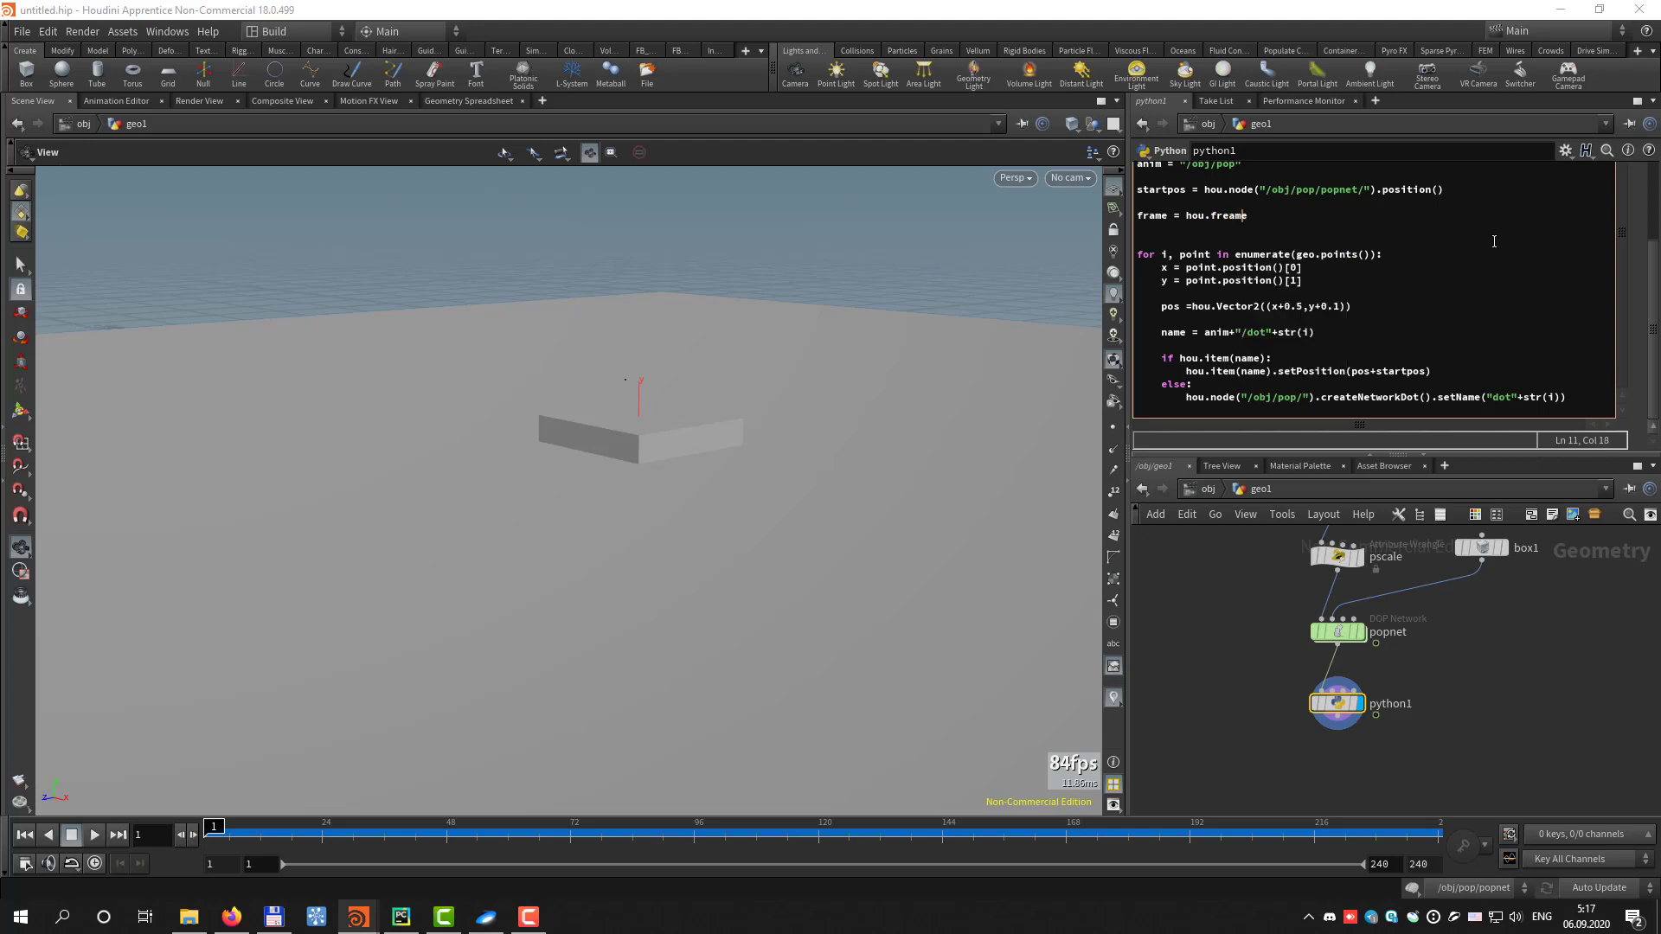
key("Right")
type("()")
Step: Add an 'if frame == 1:' block beneath the frame assignment
key("Return")
key("Return")
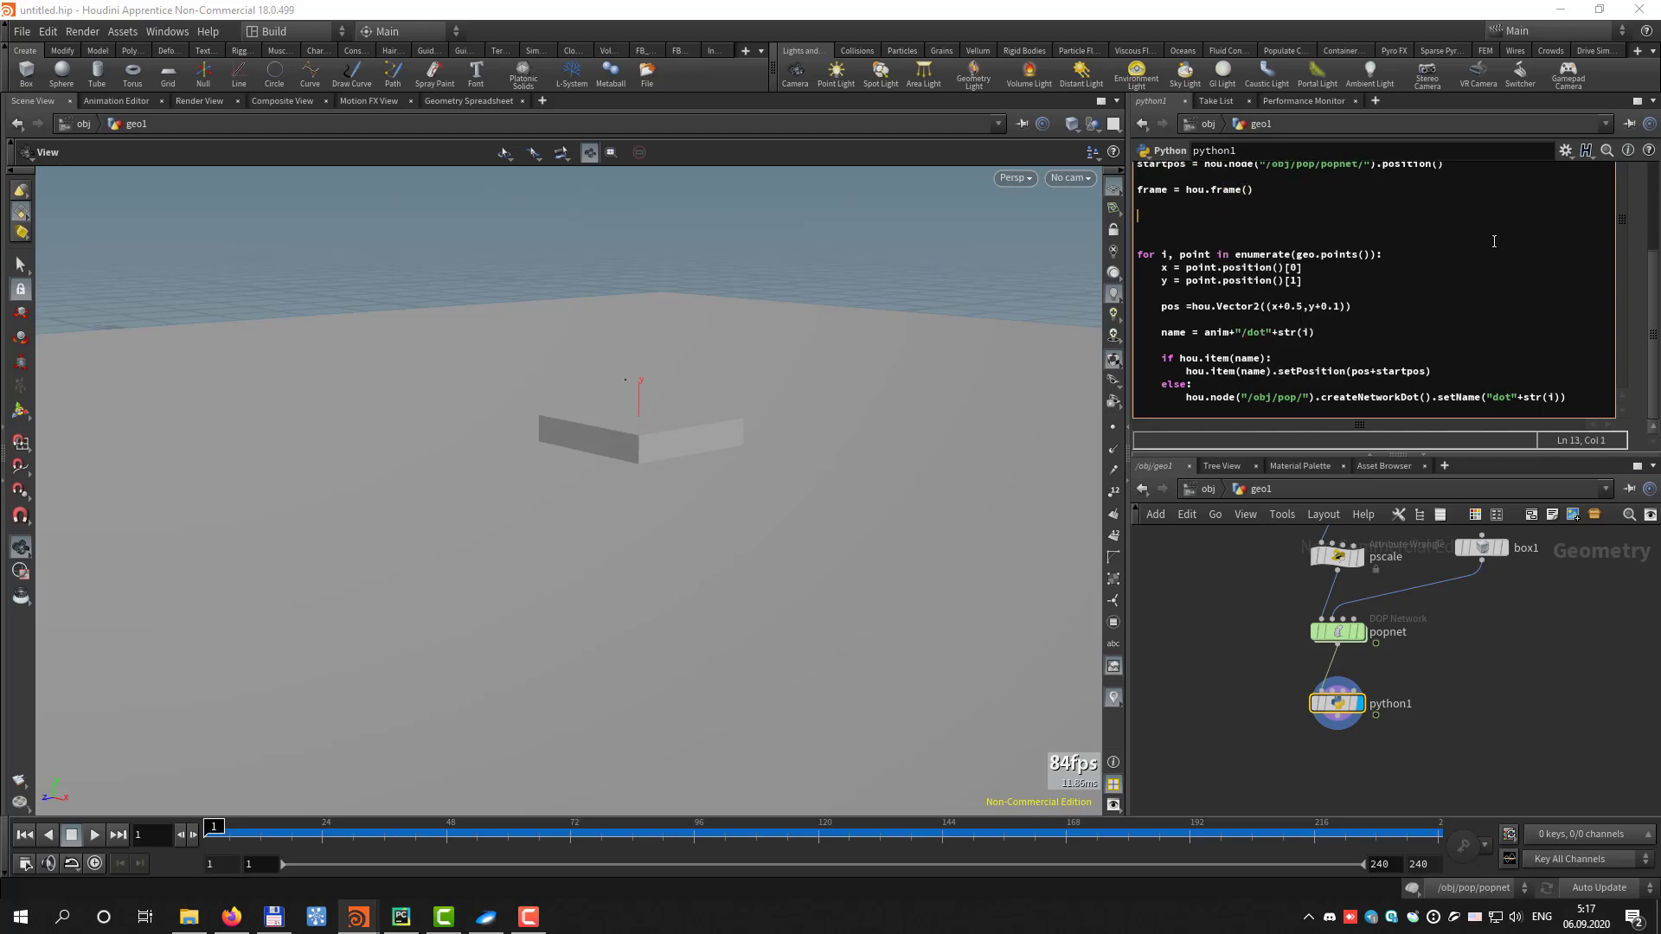
type("if ")
type("frame ")
type("== 1")
type(";")
key("BackSpace")
type(":")
key("Return")
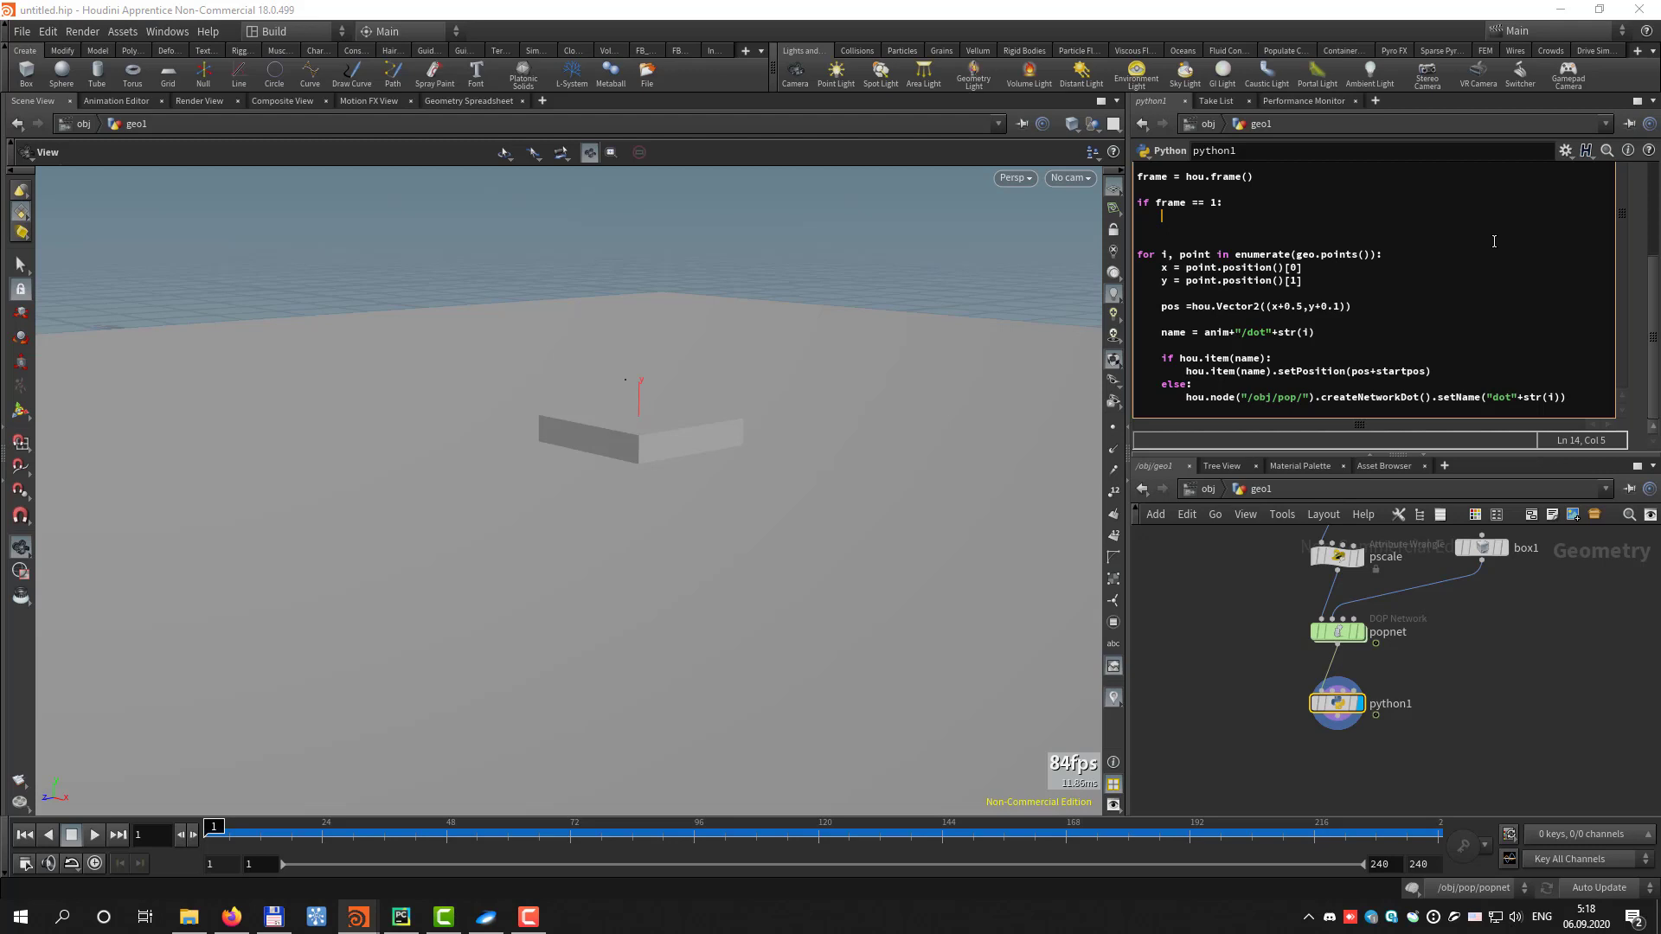
Step: Inside the frame-1 block, add 'dots = hou.node(anim).networkDots()'
type("dot")
type("s = ")
type("hou.")
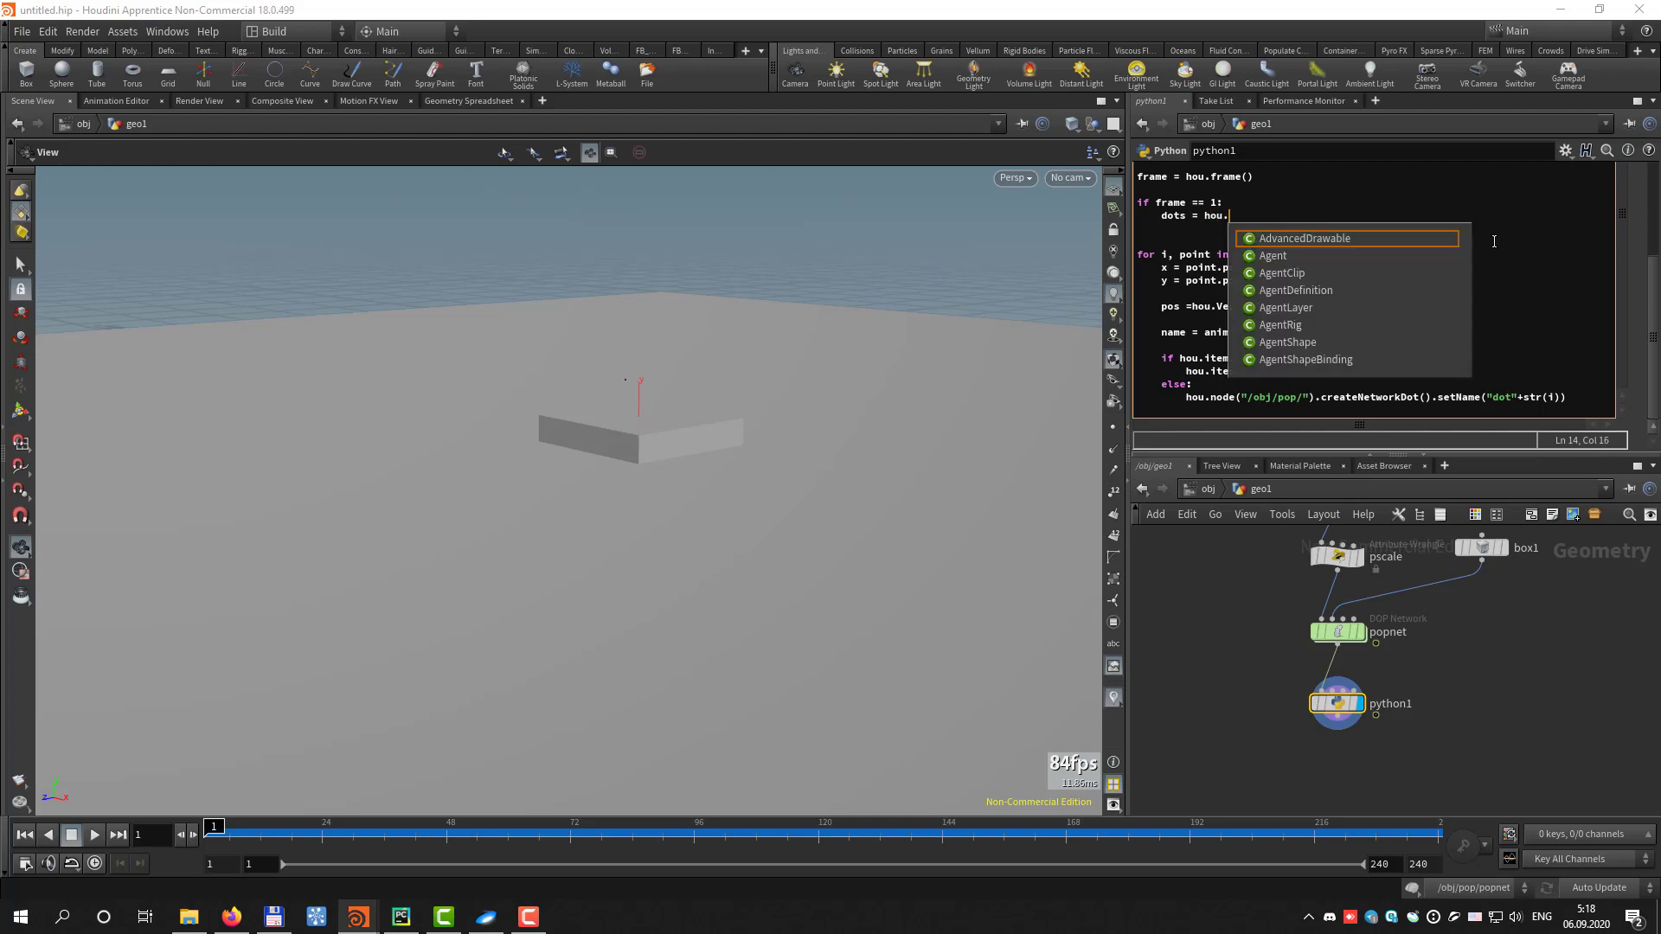
type("n")
type("ode")
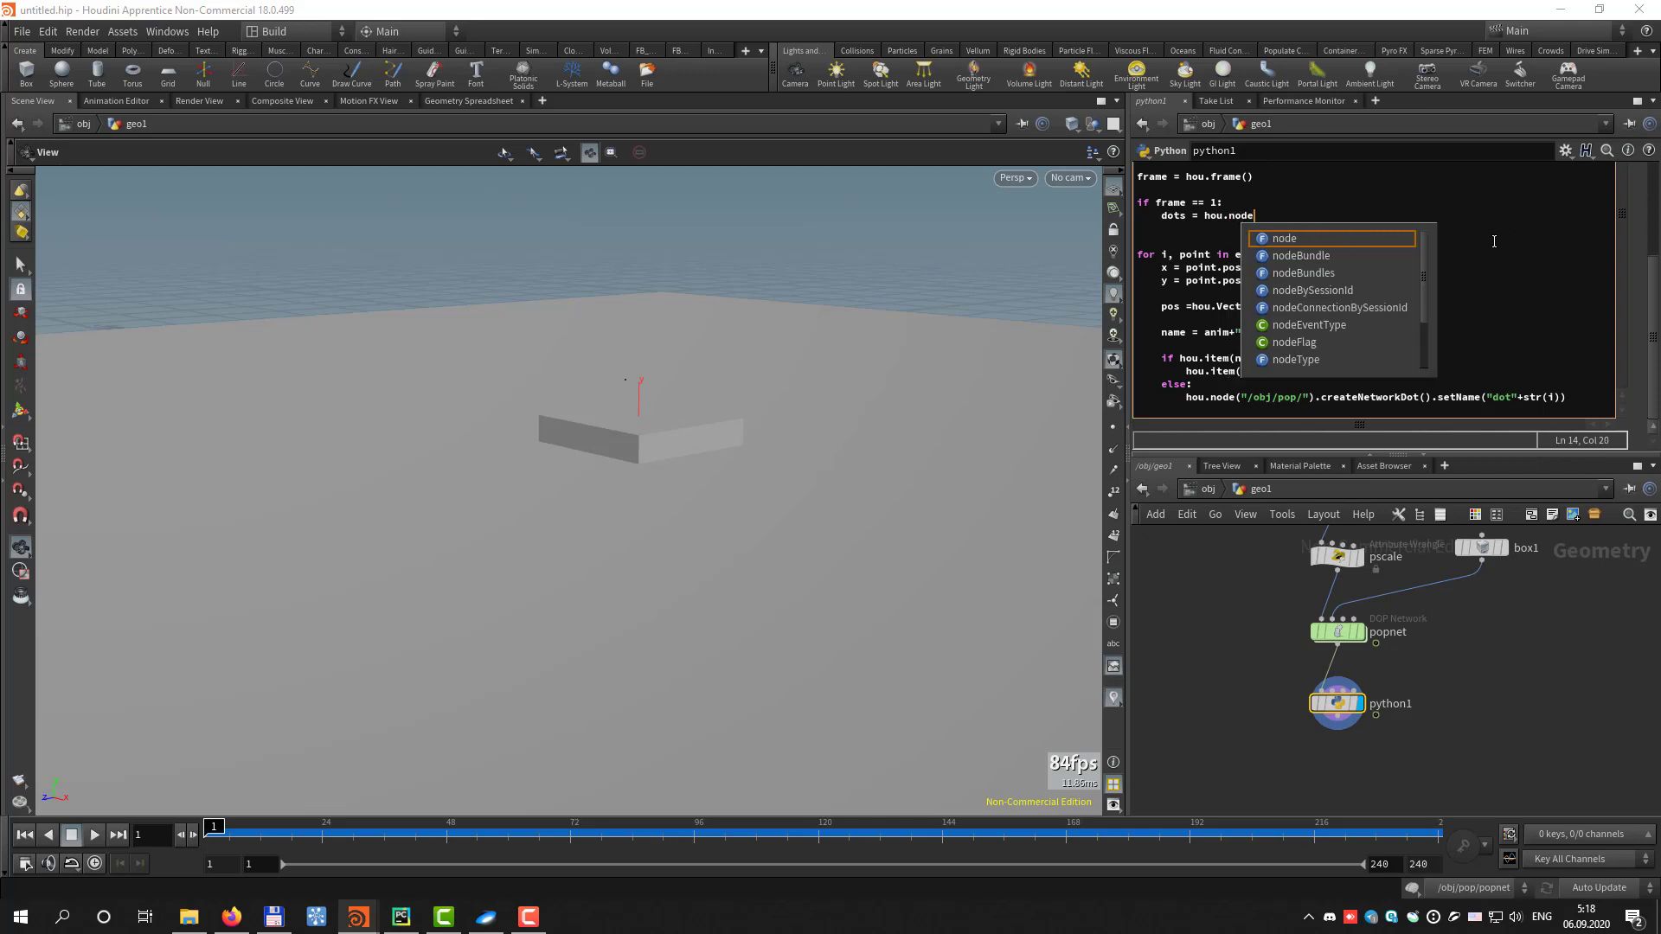
type("(")
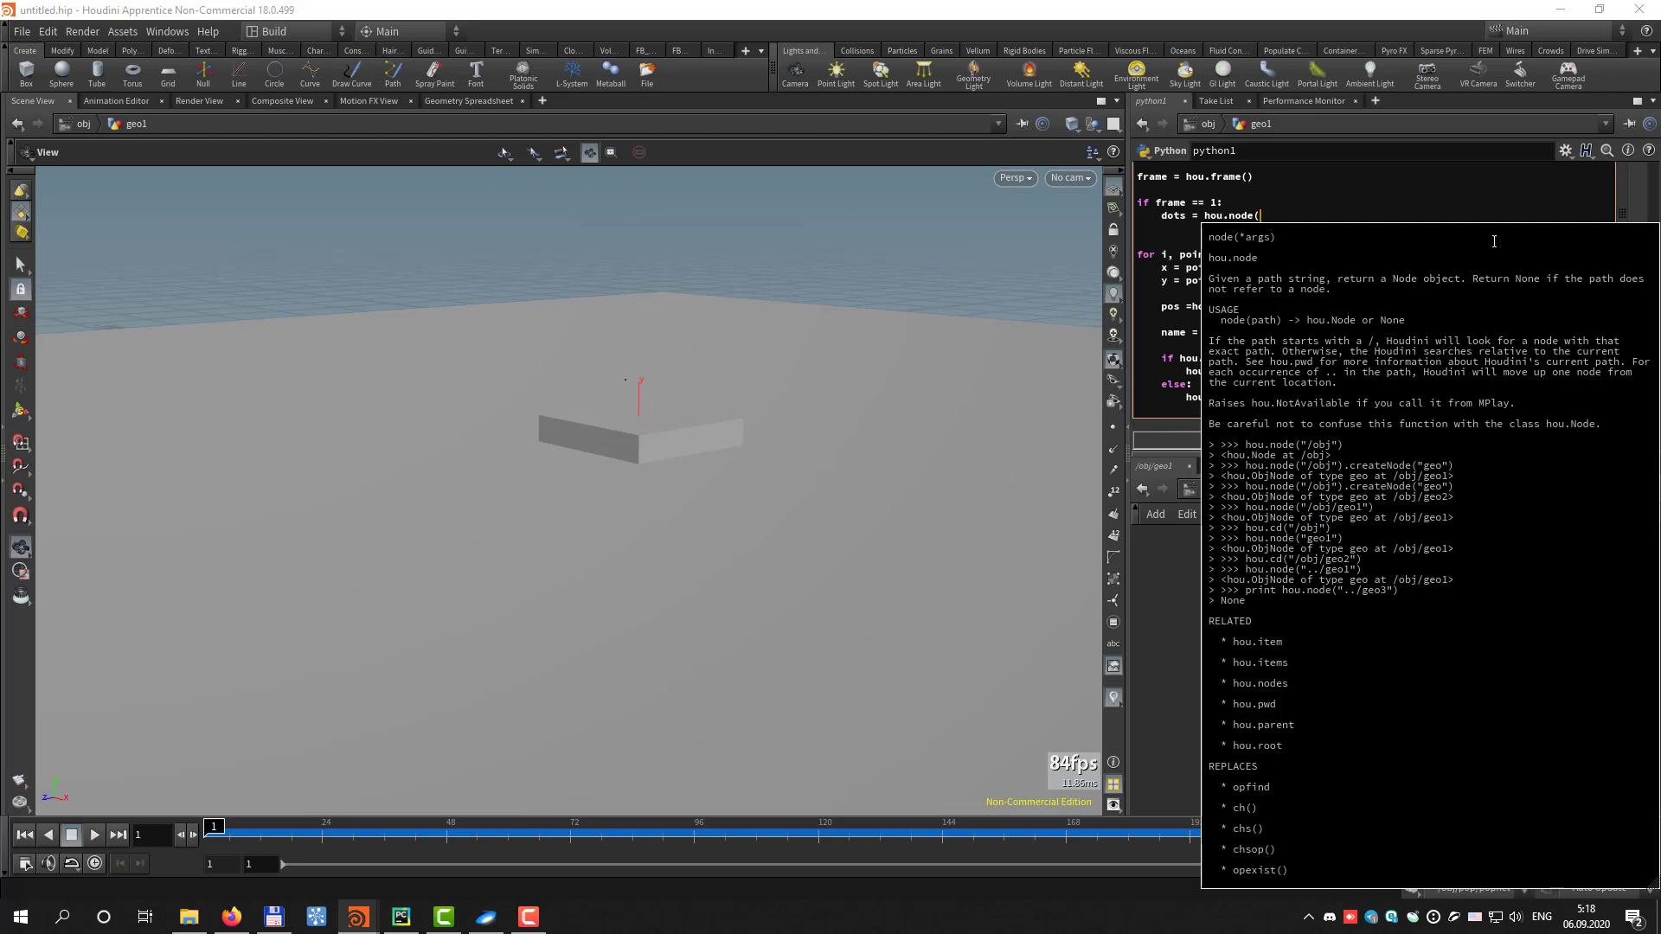
type("\"")
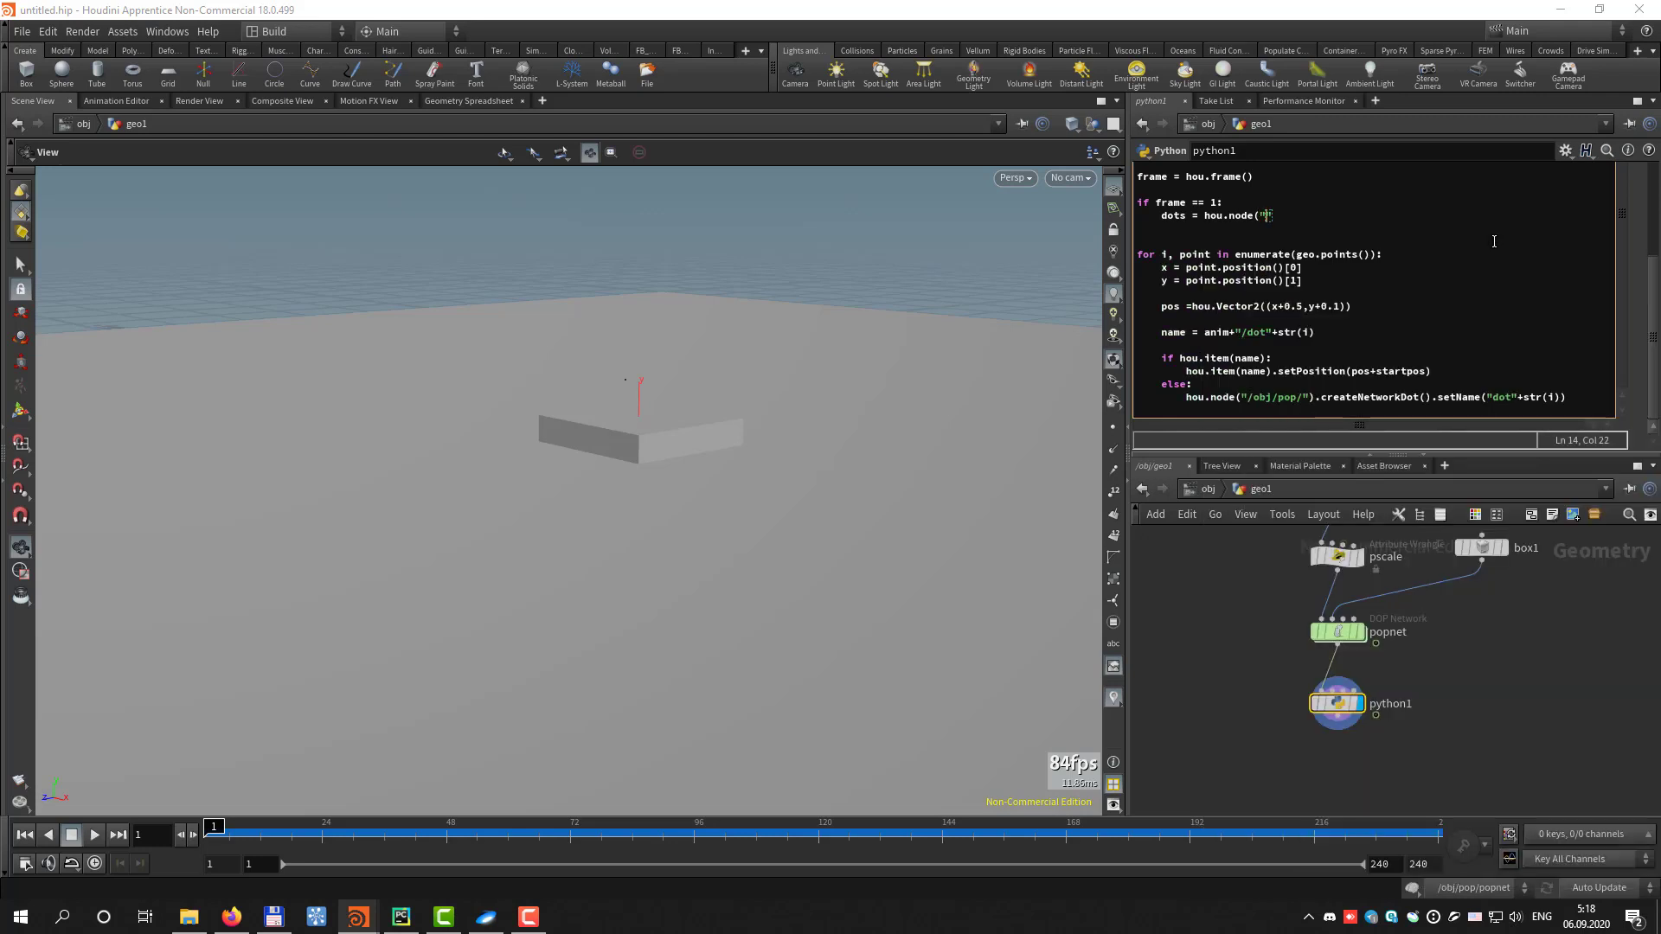
type("/")
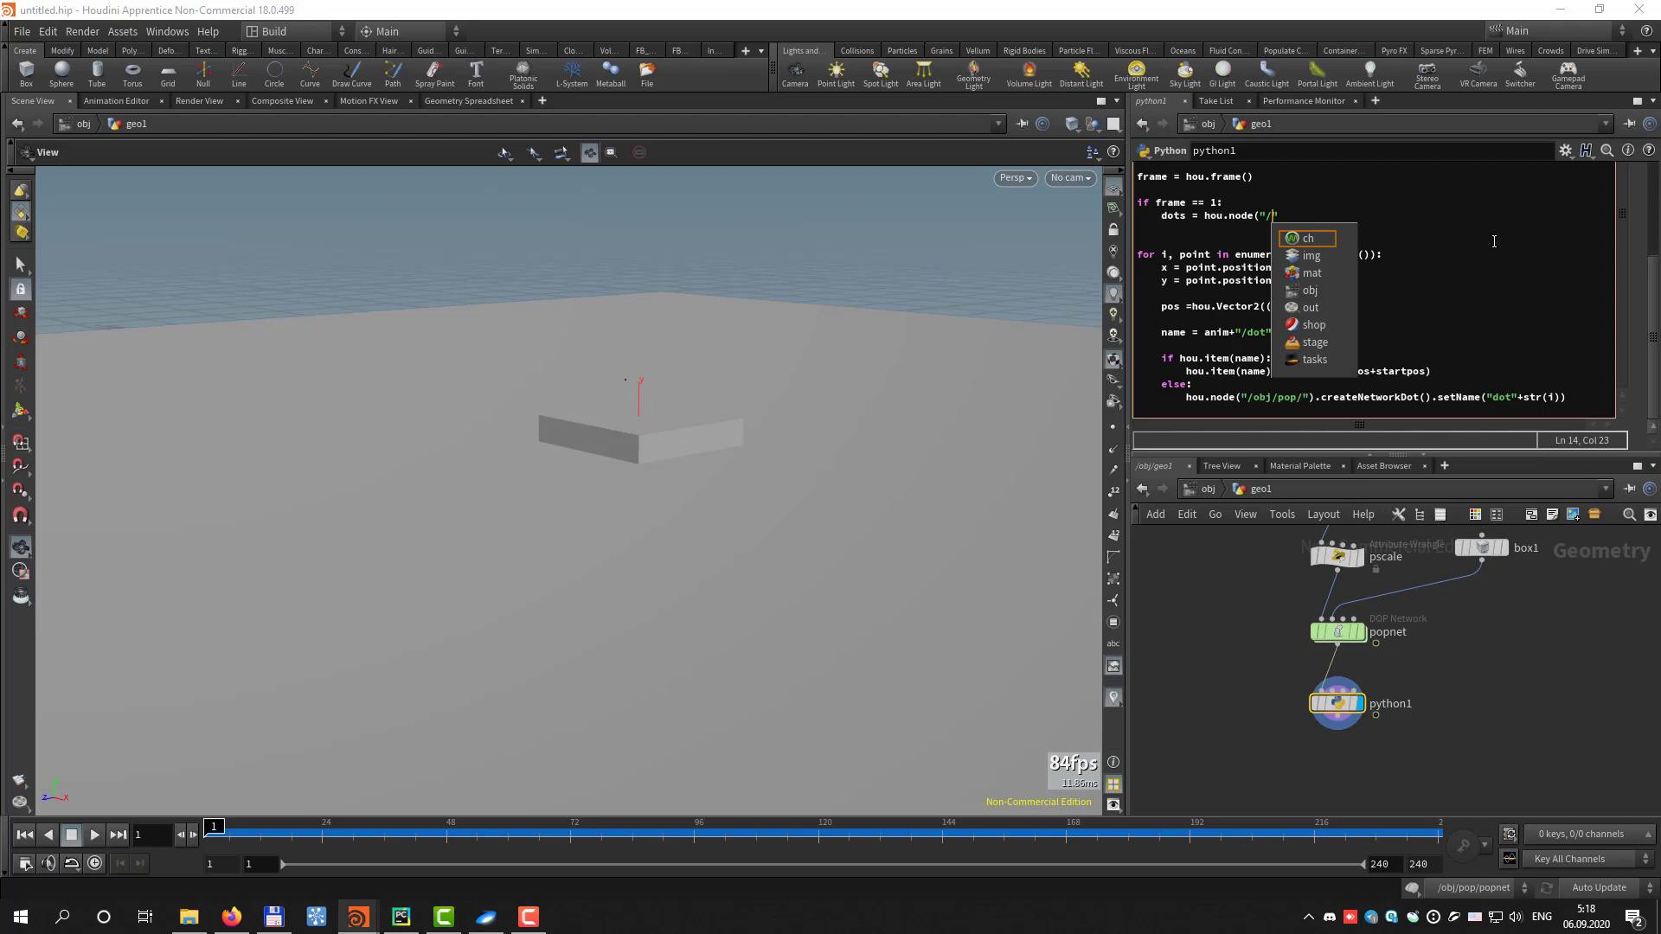
key("BackSpace")
key("BackSpace")
key("BackSpace")
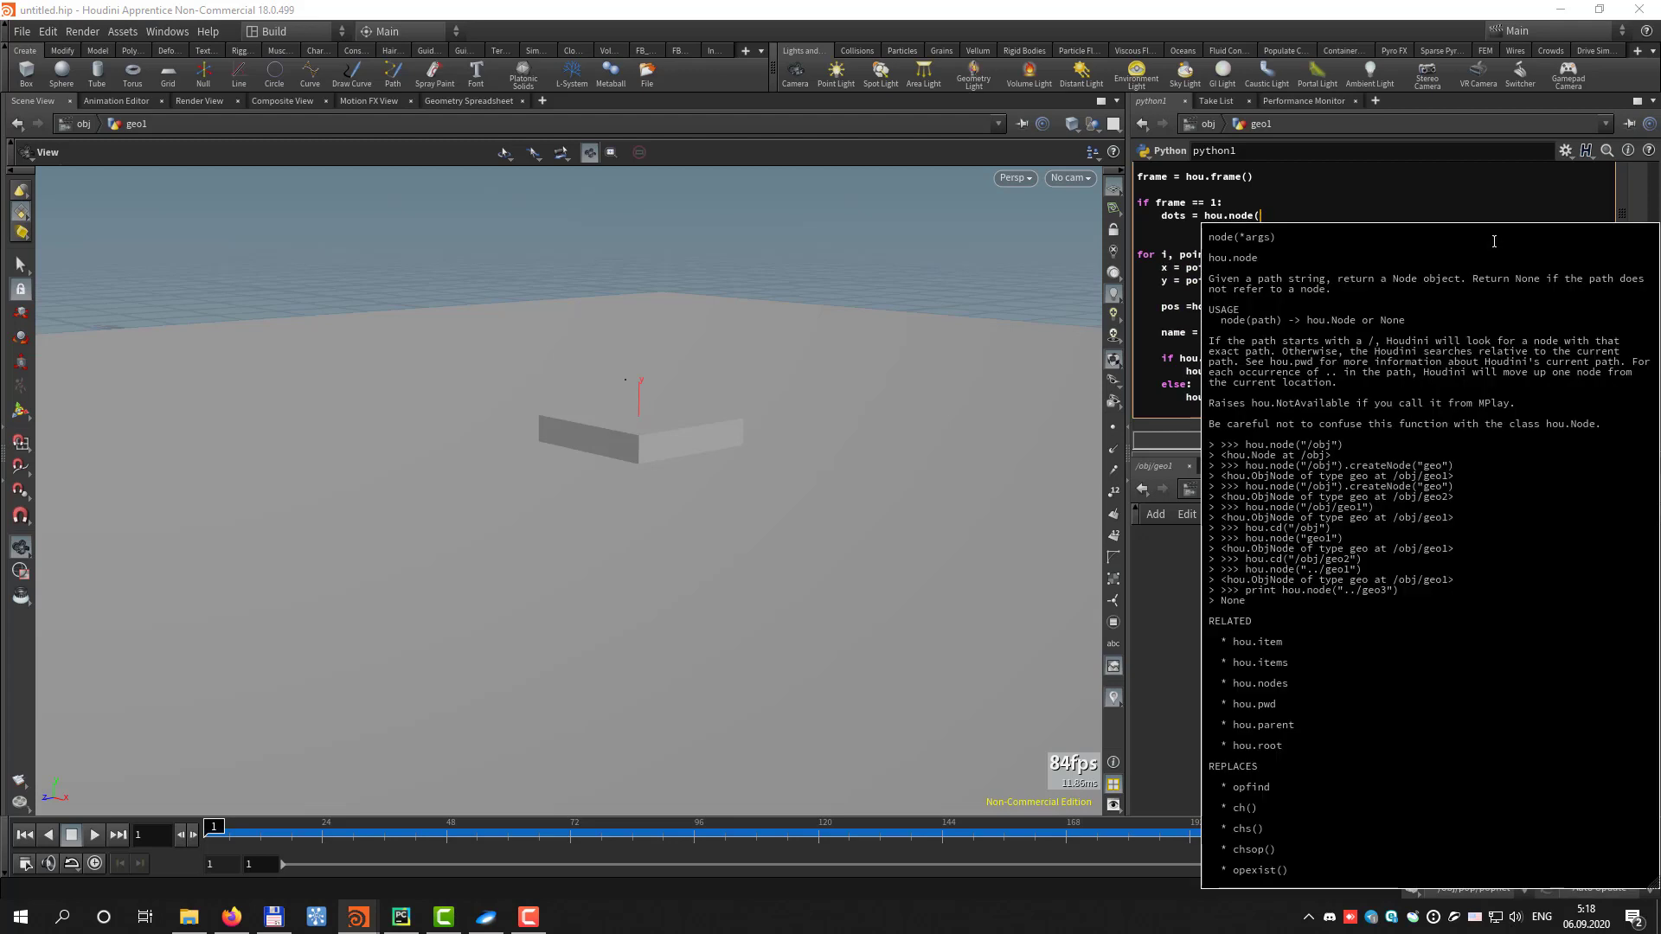
type("anim")
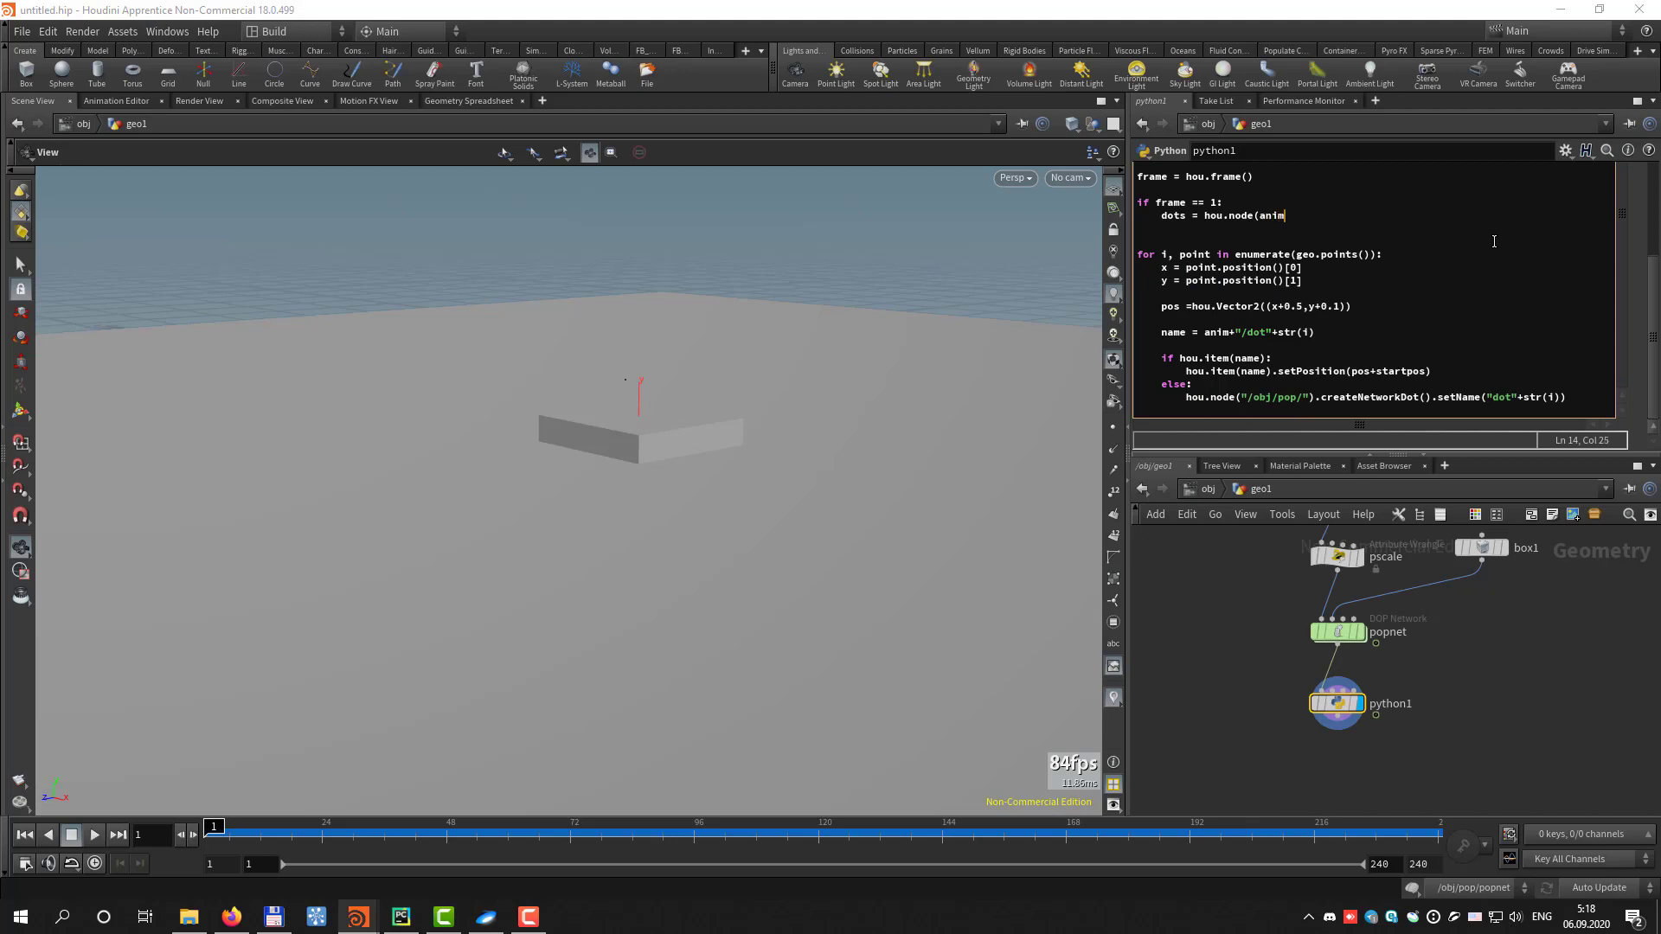
type(")")
type(".")
type("n")
type("etwor")
type("kDot")
type("s")
type("()")
key("Return")
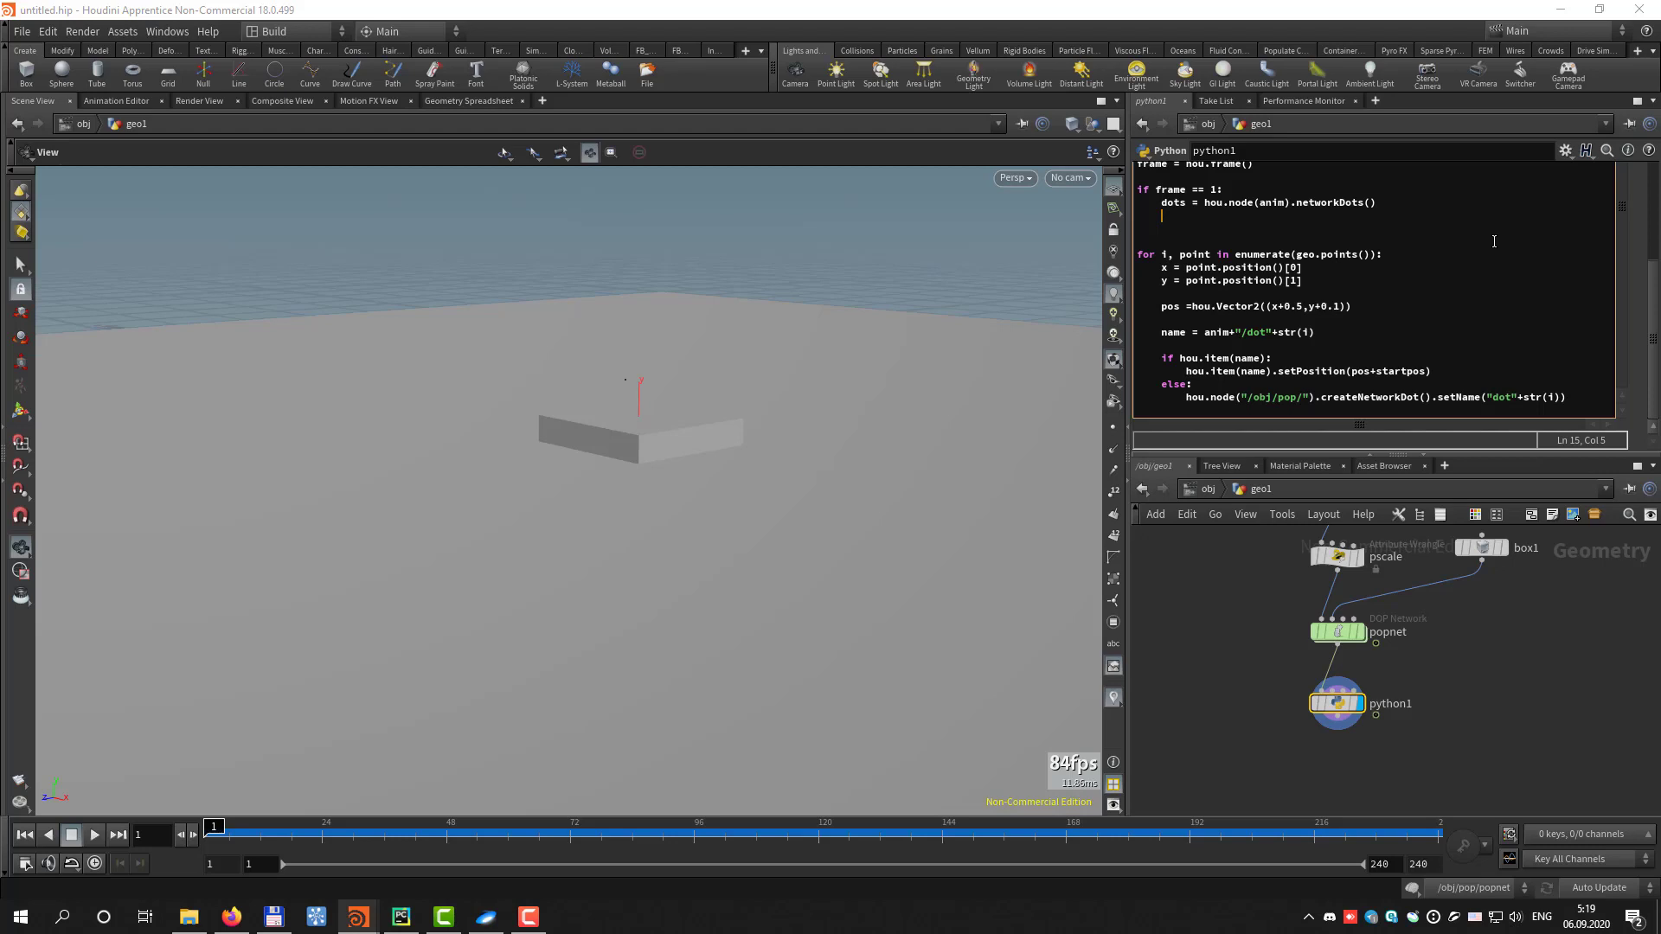
Step: Add a 'for dot in dots' loop calling 'hou.item(dot.path()).destroy()' on each dot
type("for do")
type("t in ")
type("do")
type("ts")
key("Return")
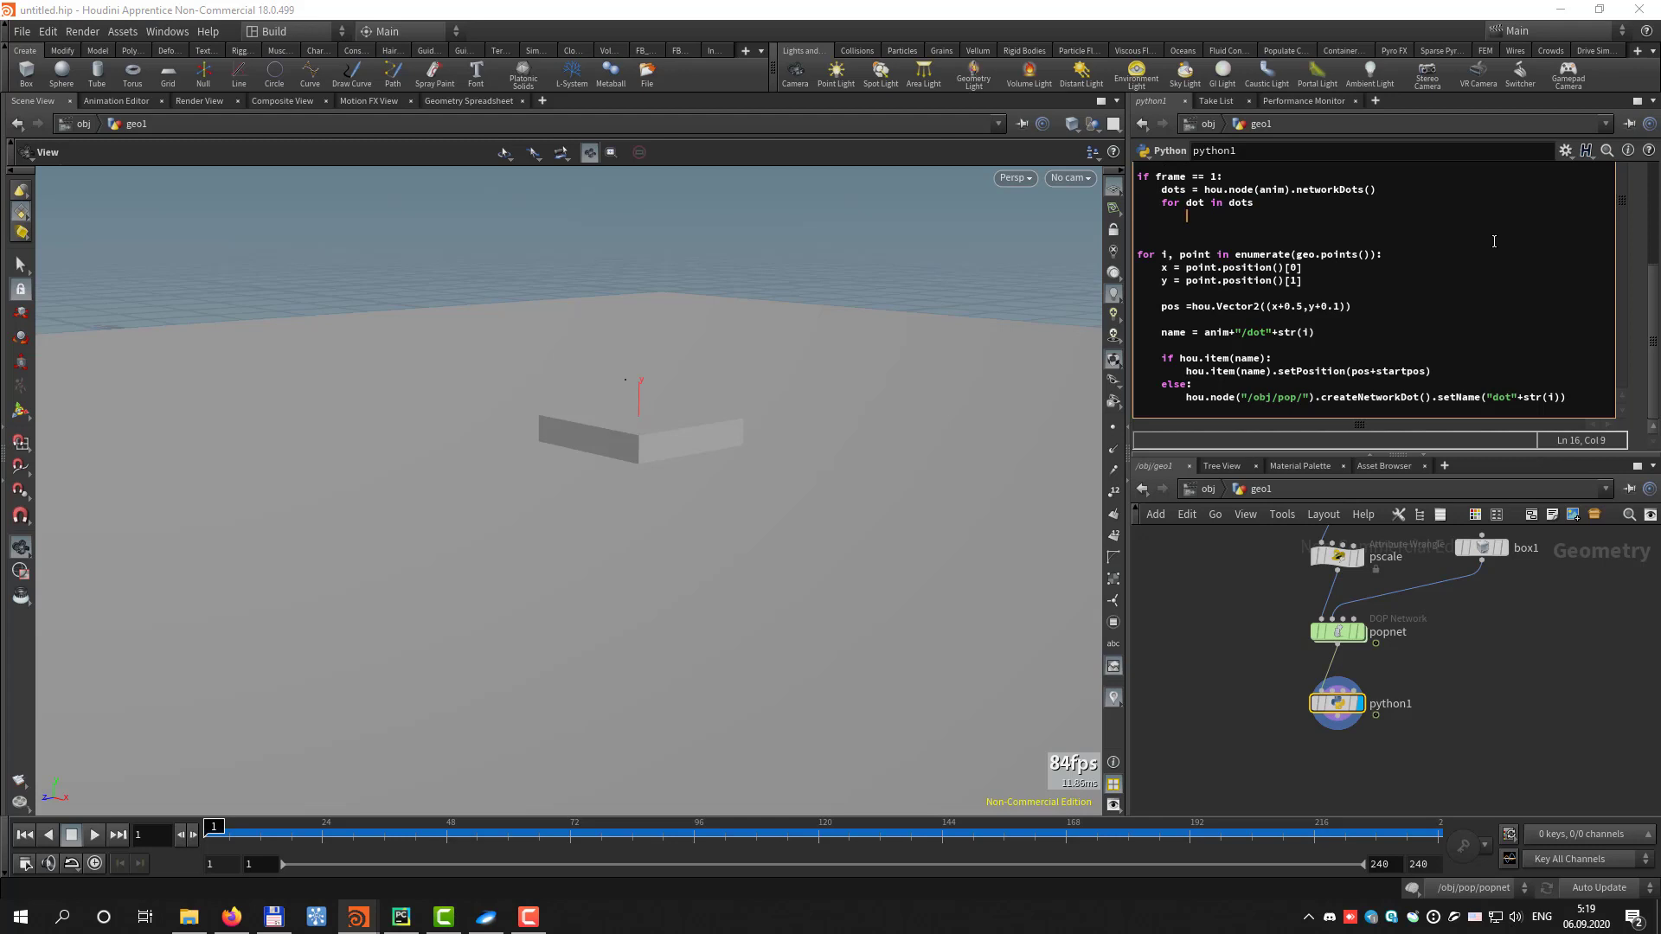
type("ho")
type("u.")
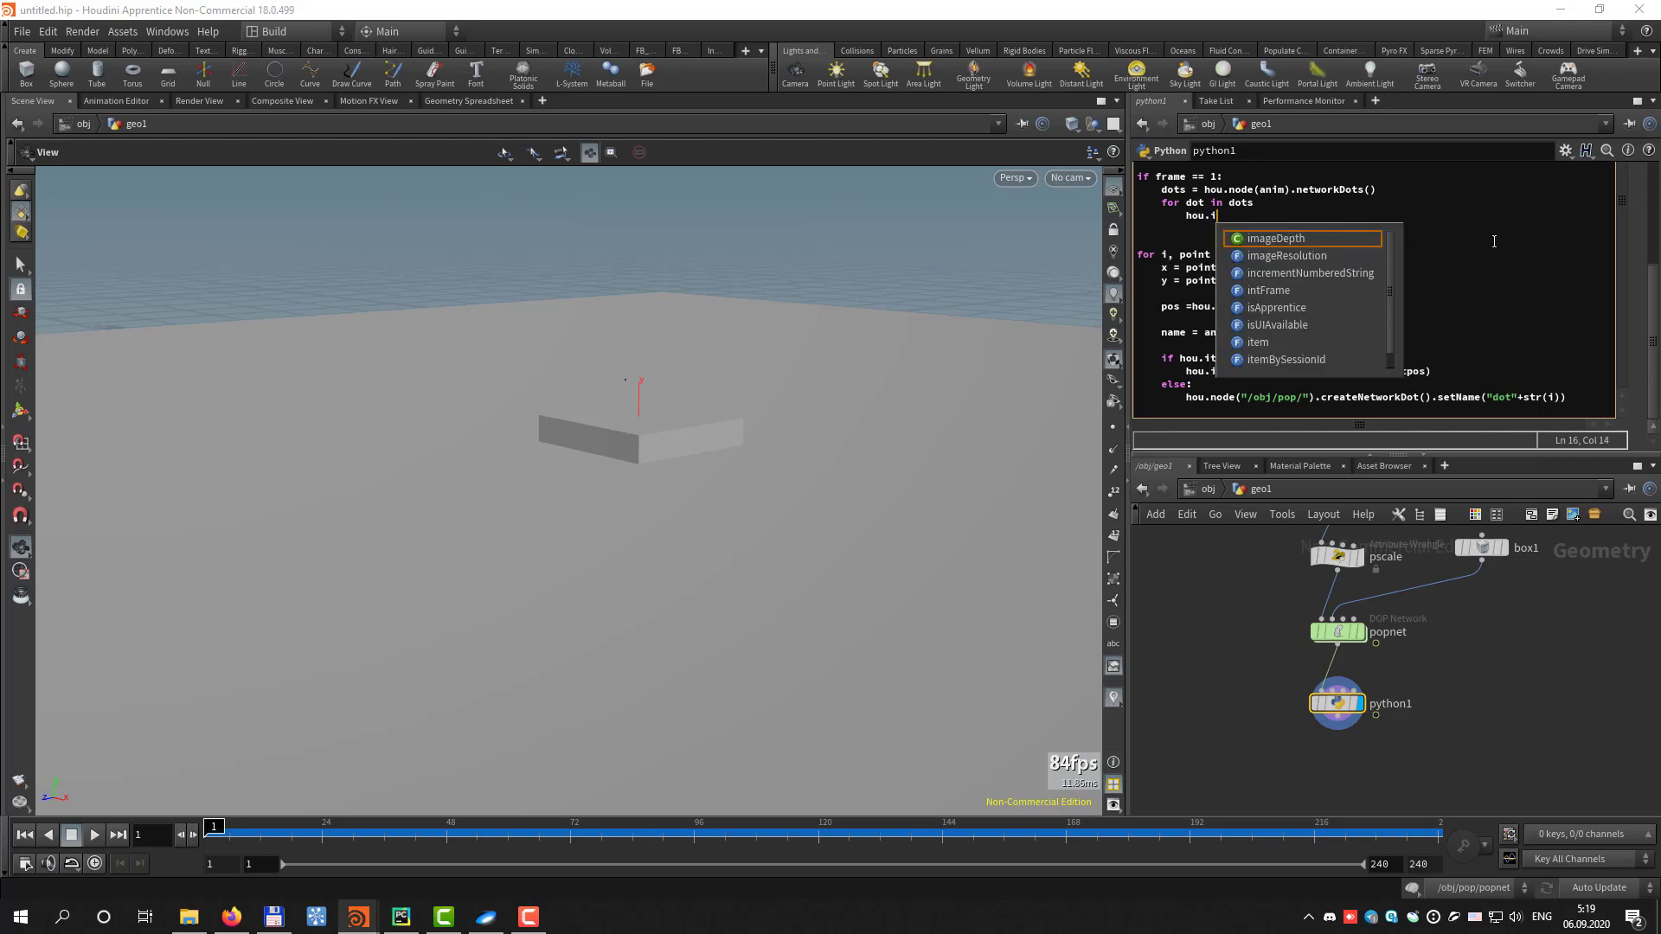
type("item")
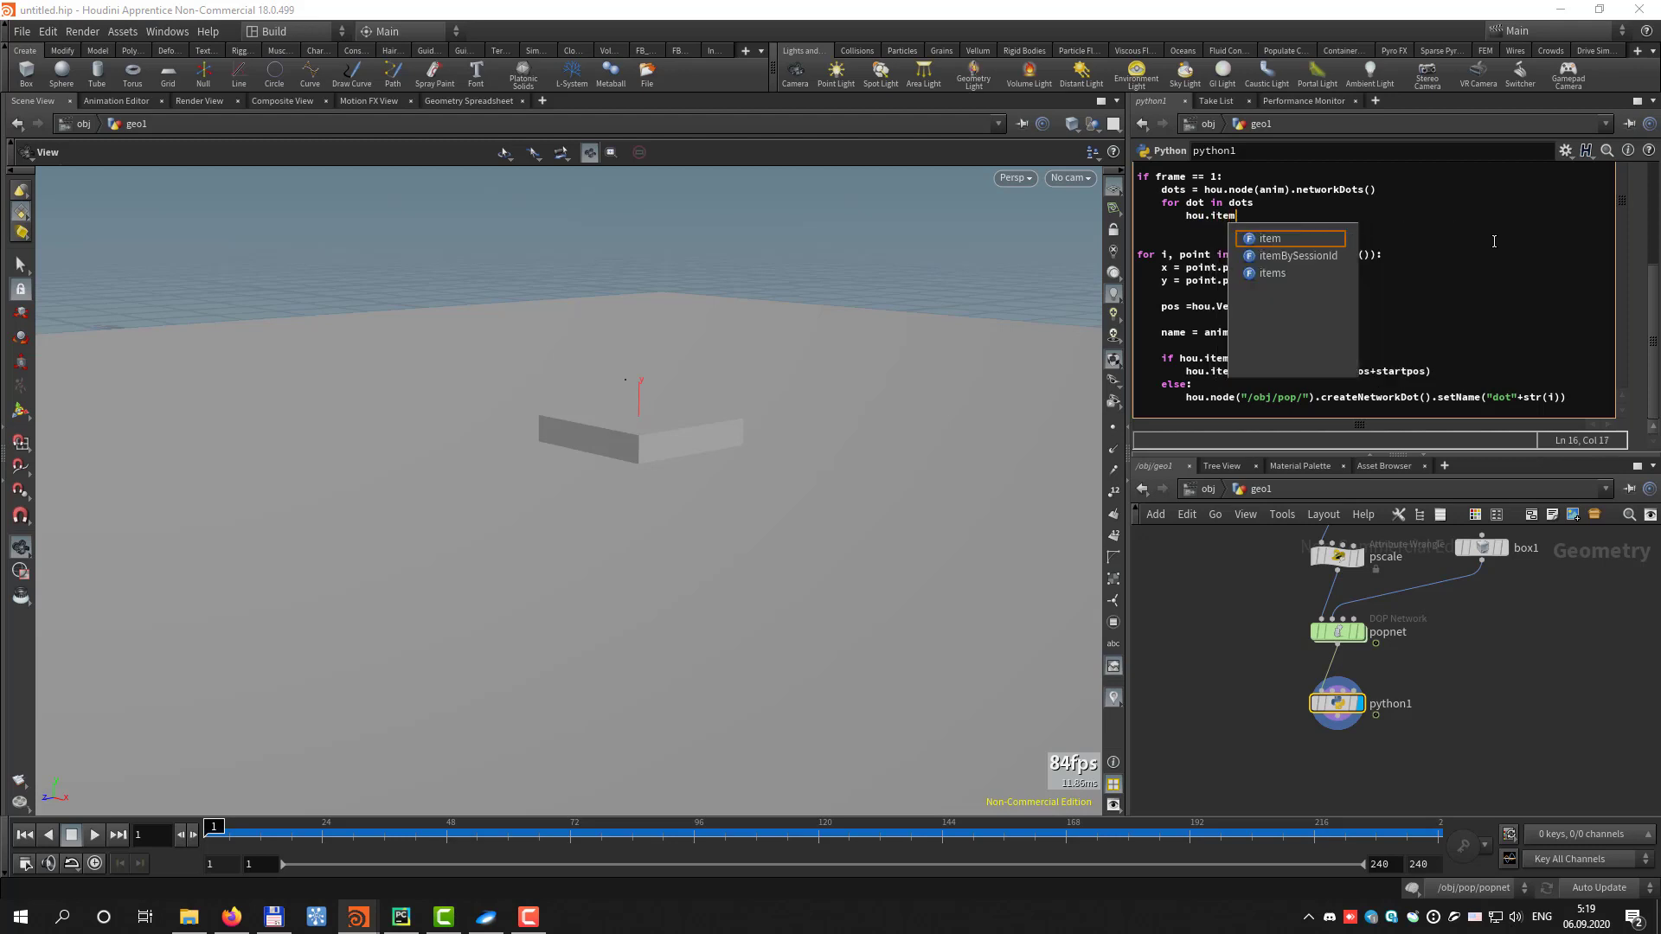
type("(")
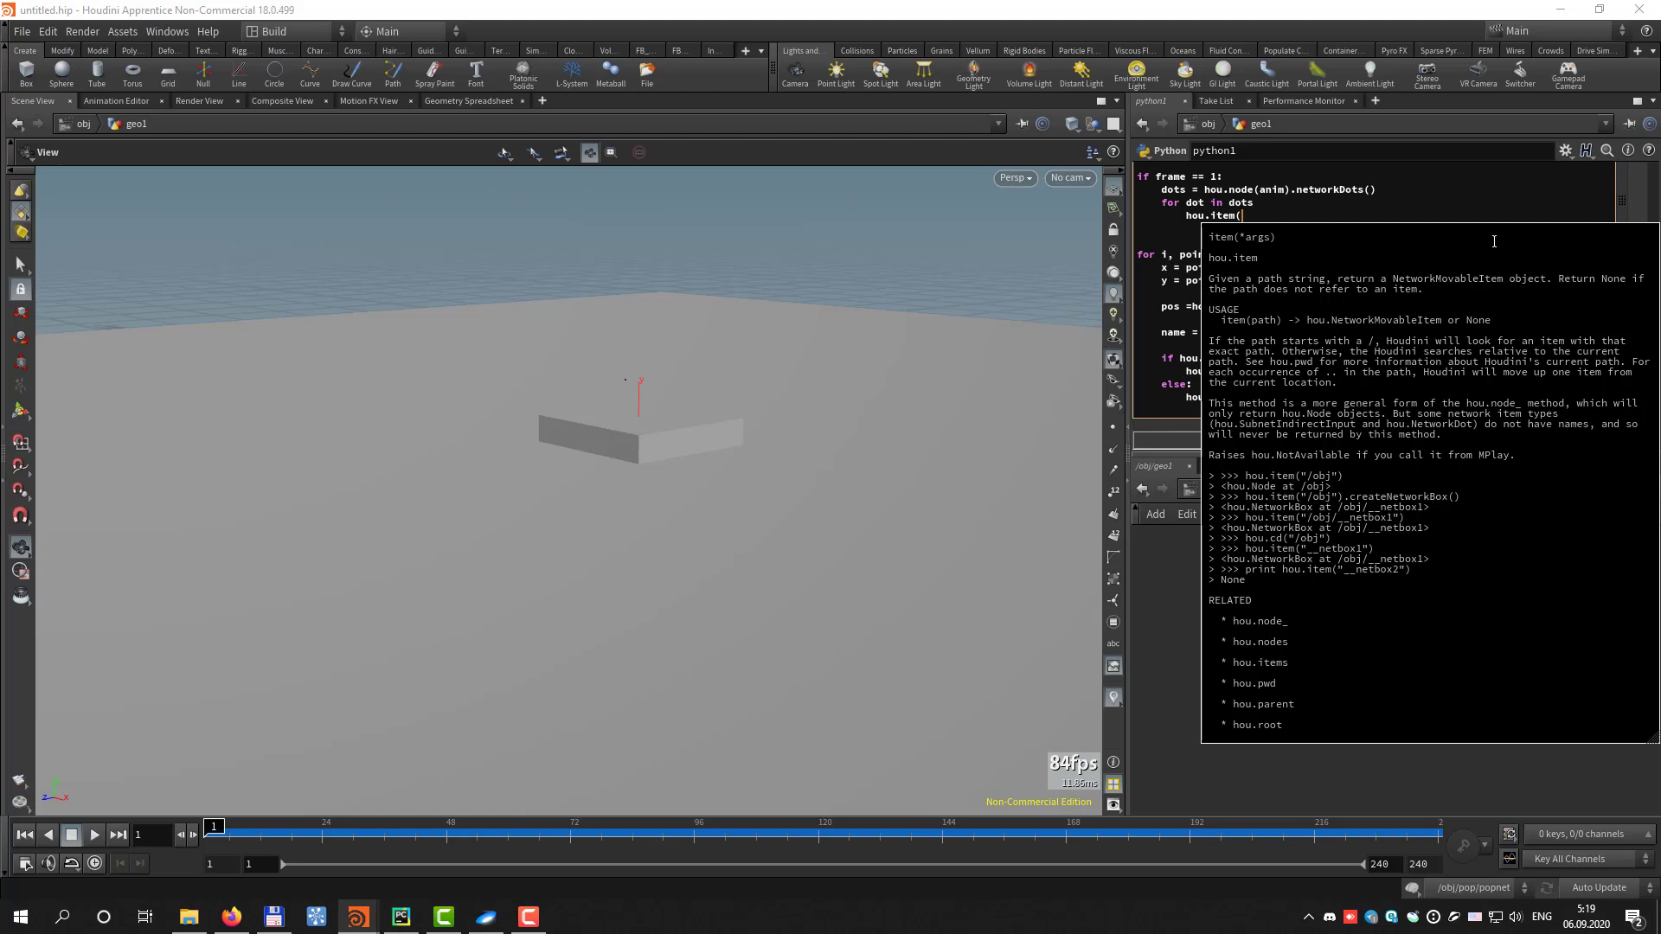
type("dot")
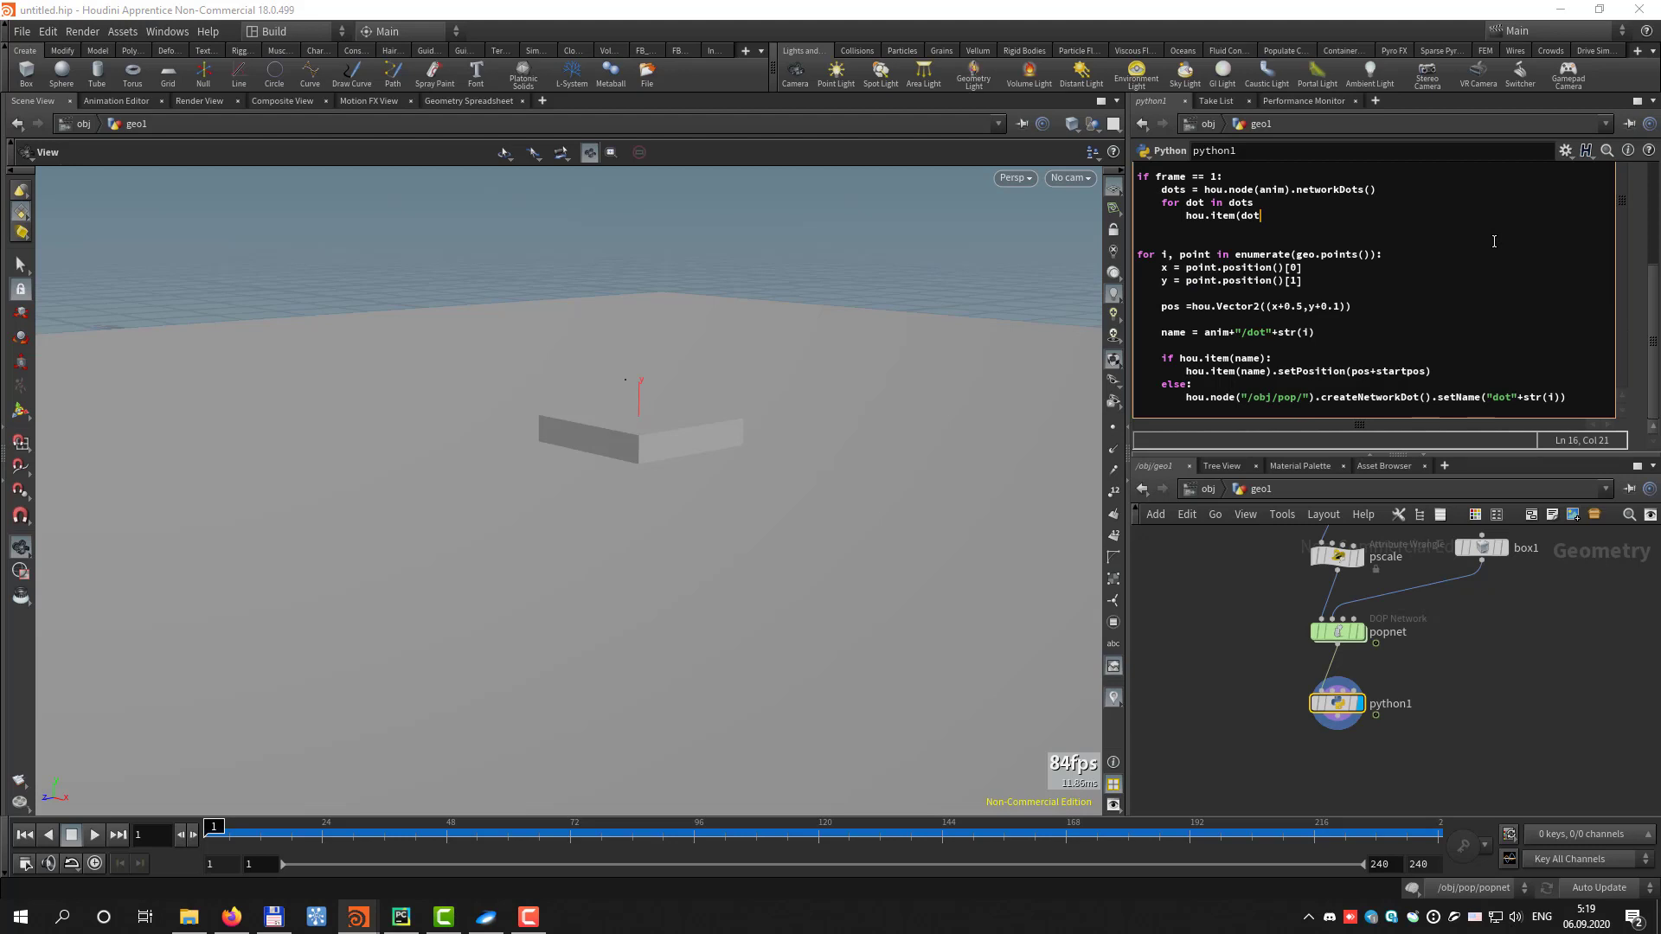
type(".path")
type("()")
type(")")
type(".")
type("destr")
type("oy")
type("()")
Step: Check python1's SyntaxError and fix it by adding ':' after 'for dot in dots'
left_click(1228, 582)
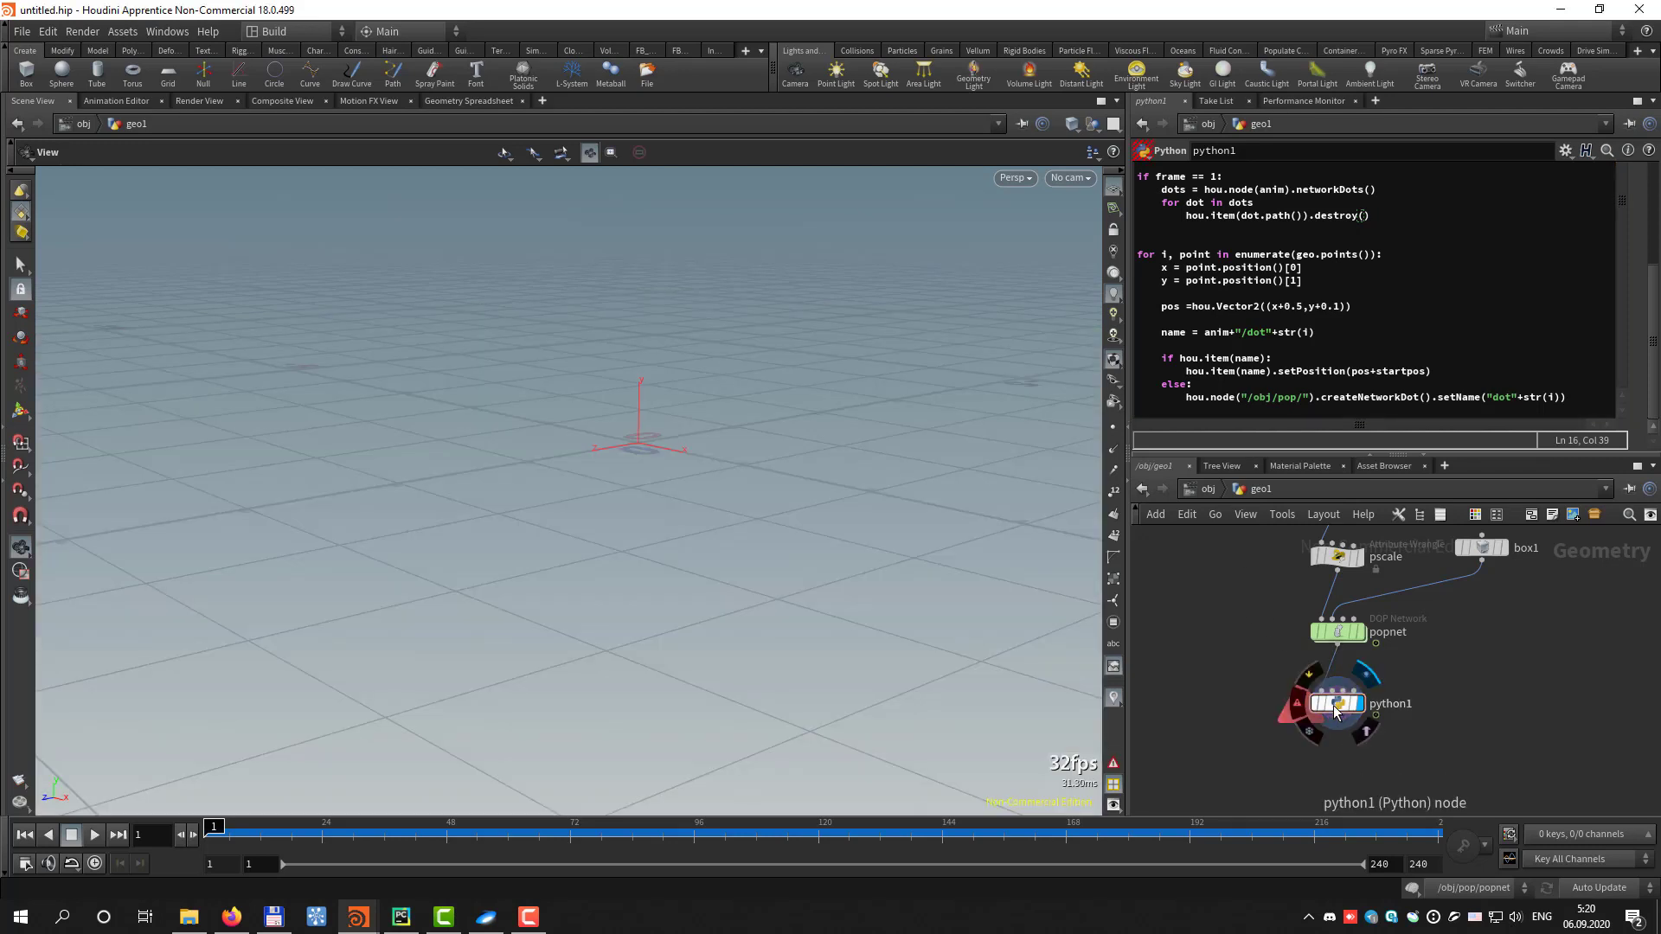
left_click(1295, 703)
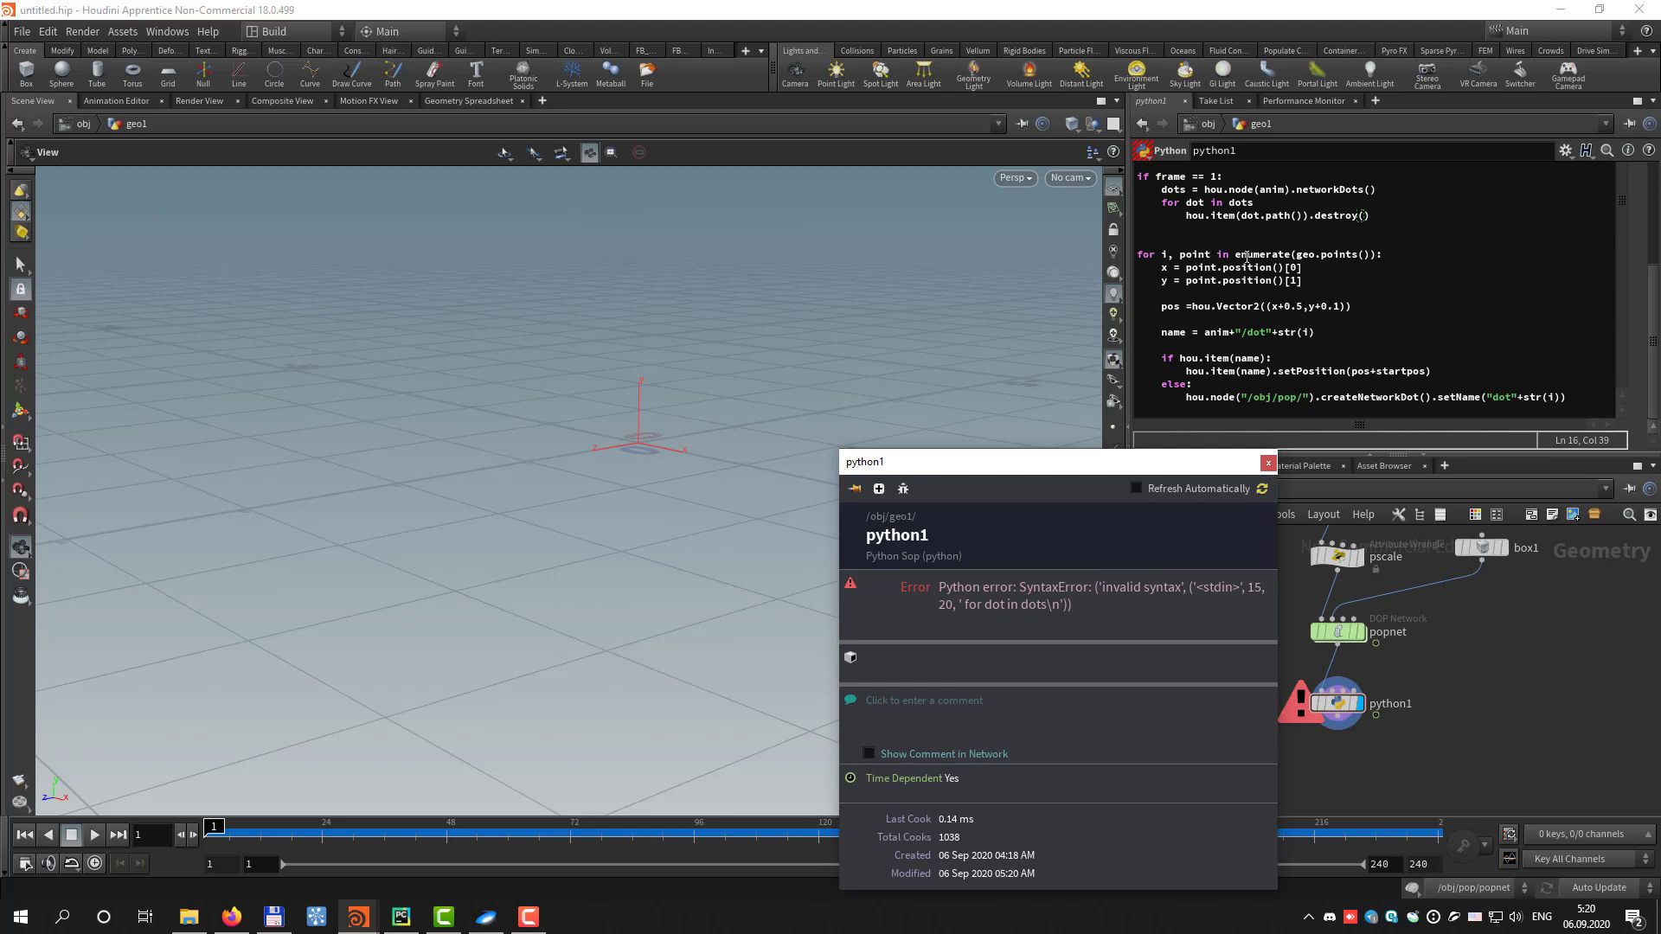
left_click(1249, 253)
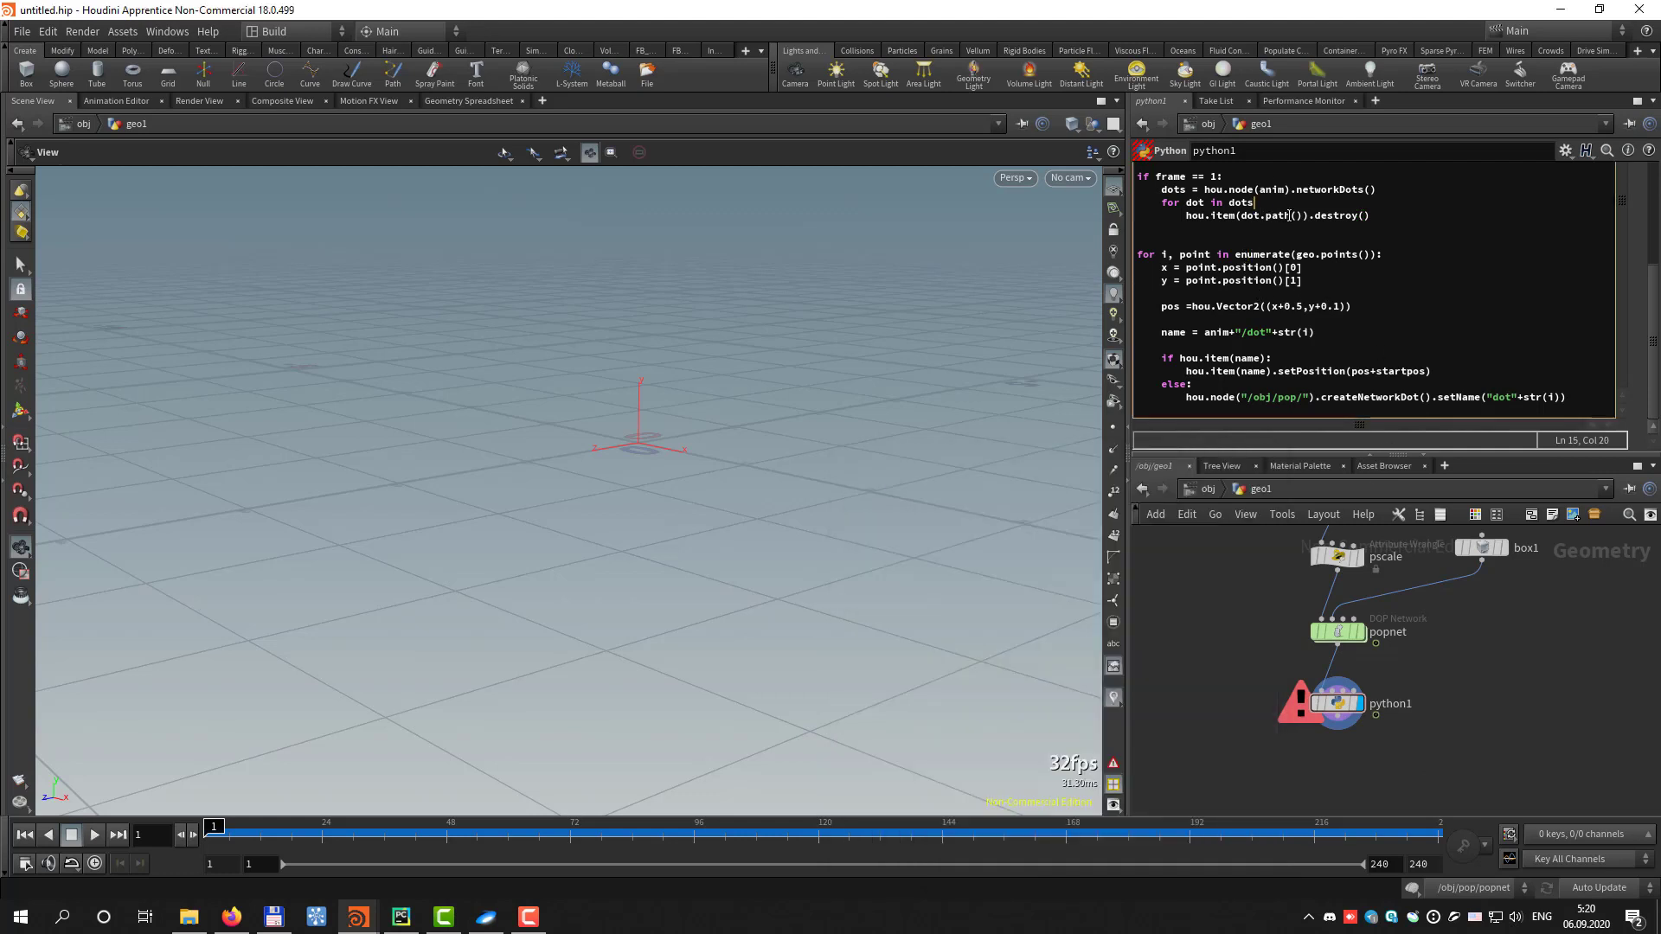
type(":")
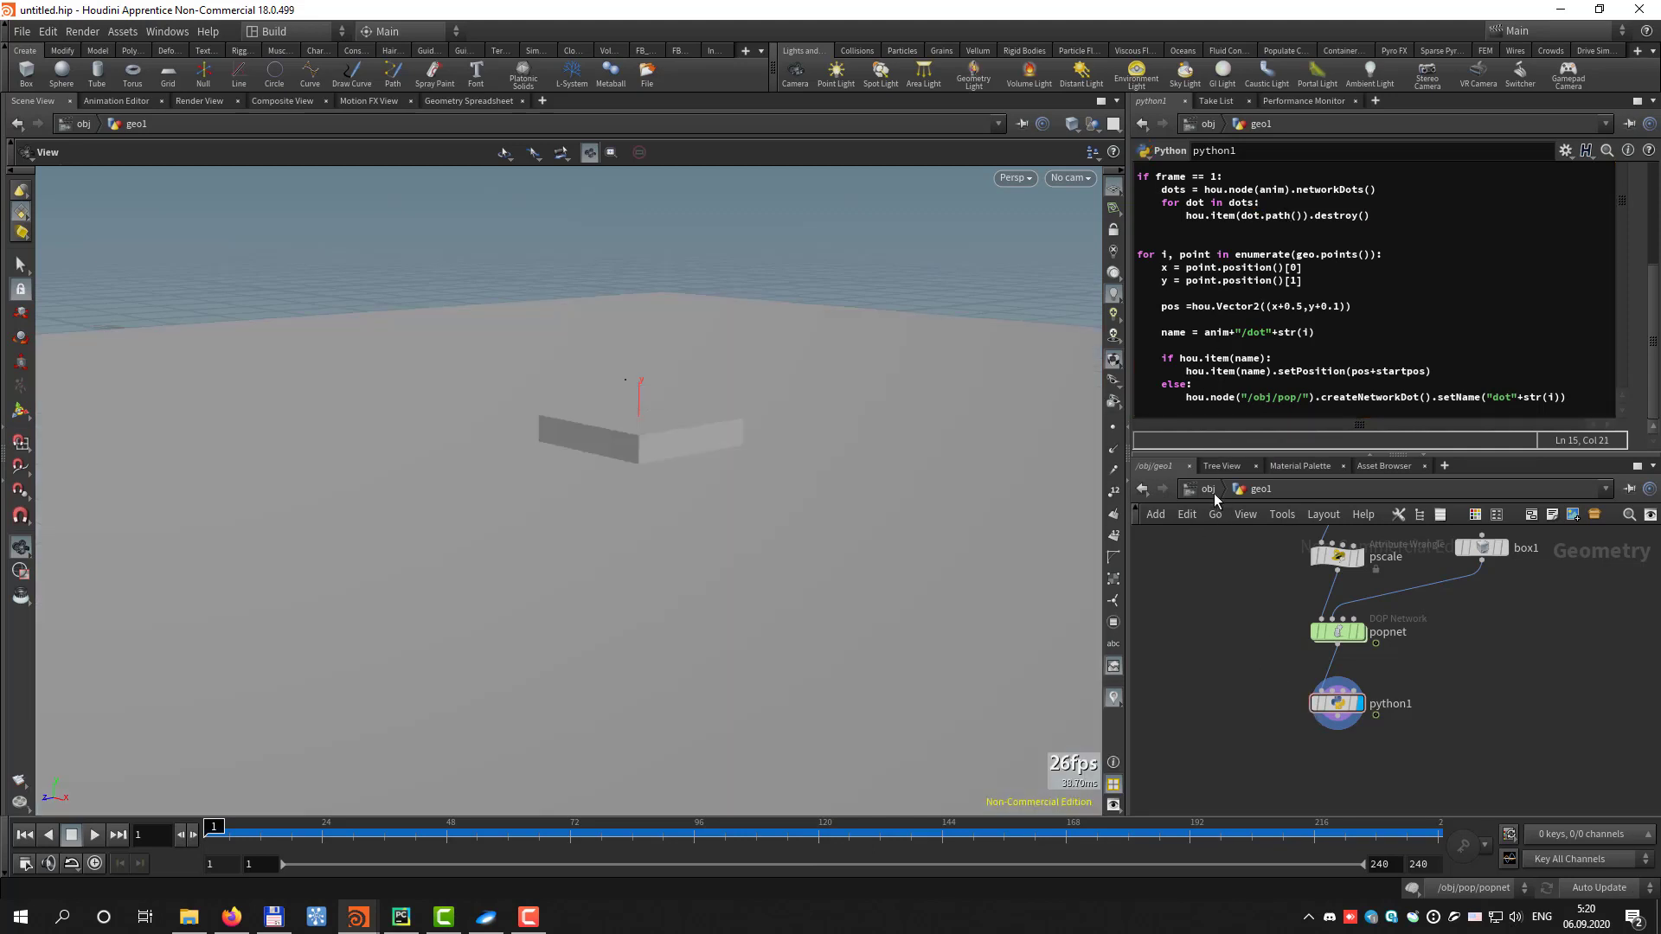
left_click(1212, 493)
double_click(1432, 597)
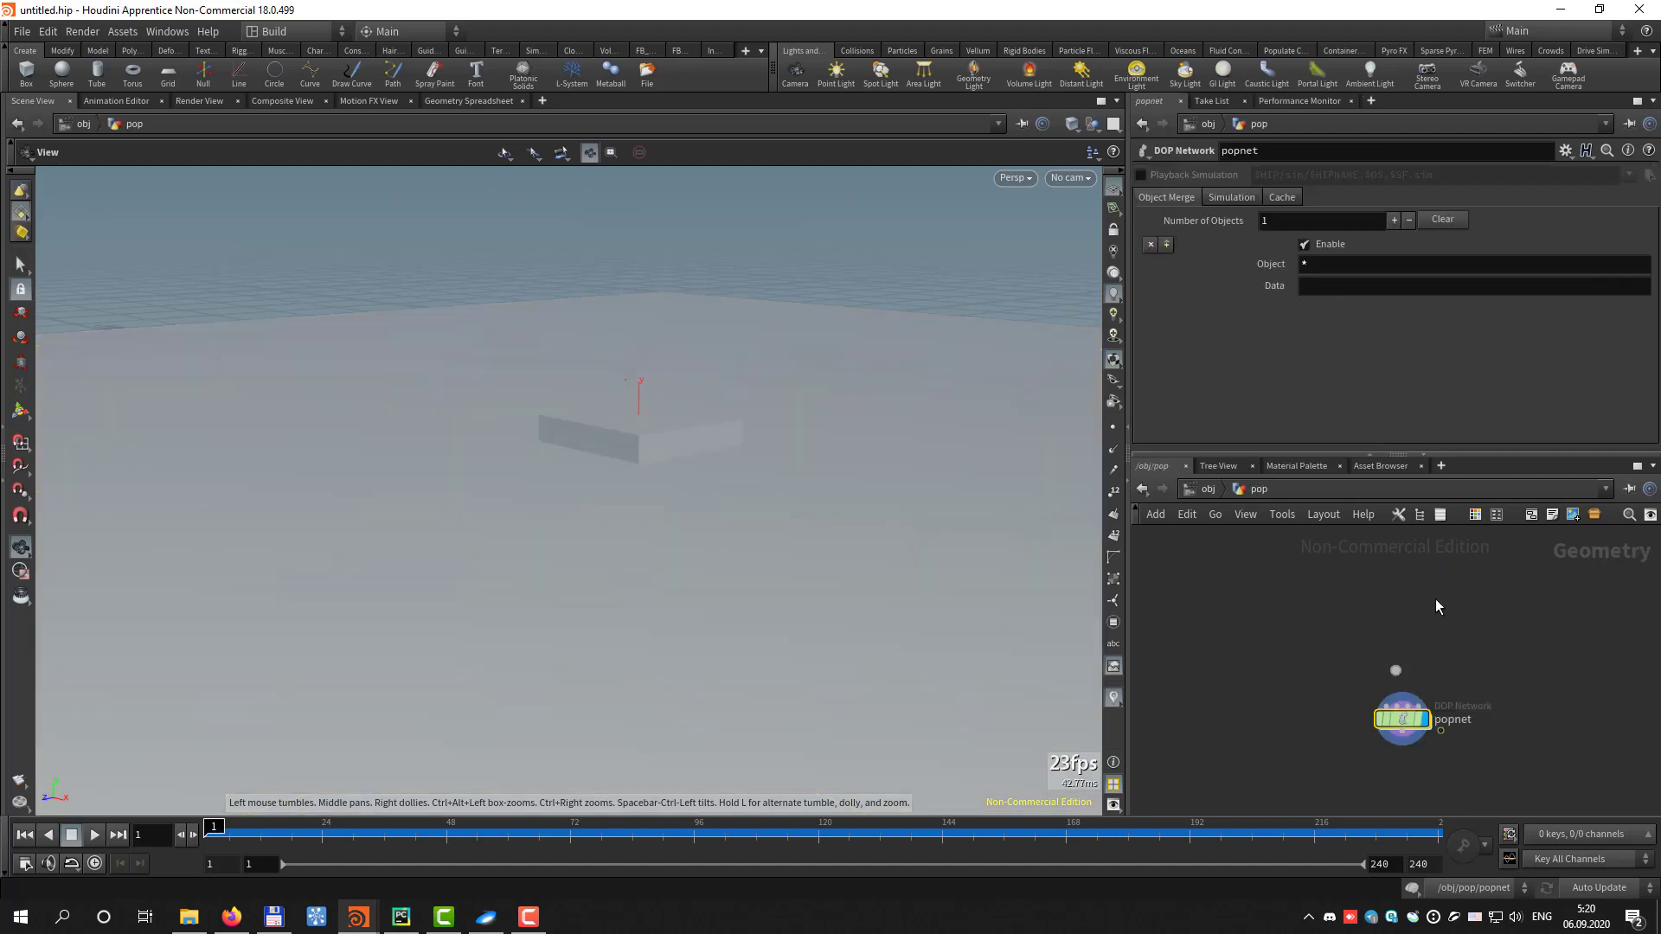
left_click(95, 835)
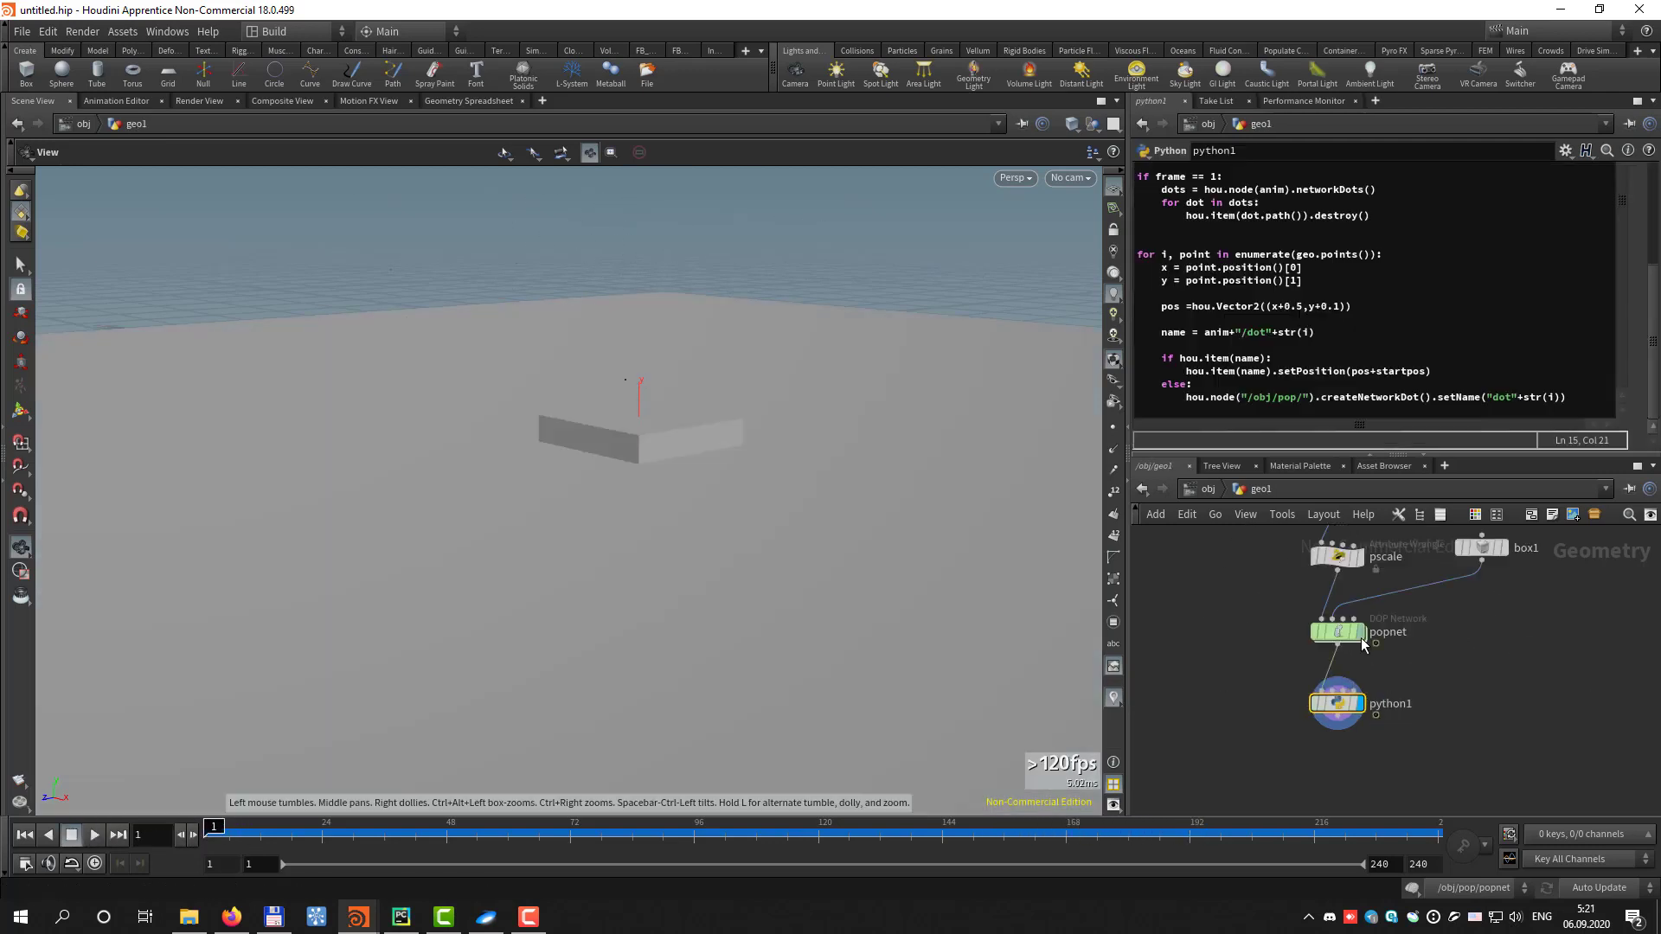
Step: Set popnet's Object field to 'pop*'
middle_click(1295, 631)
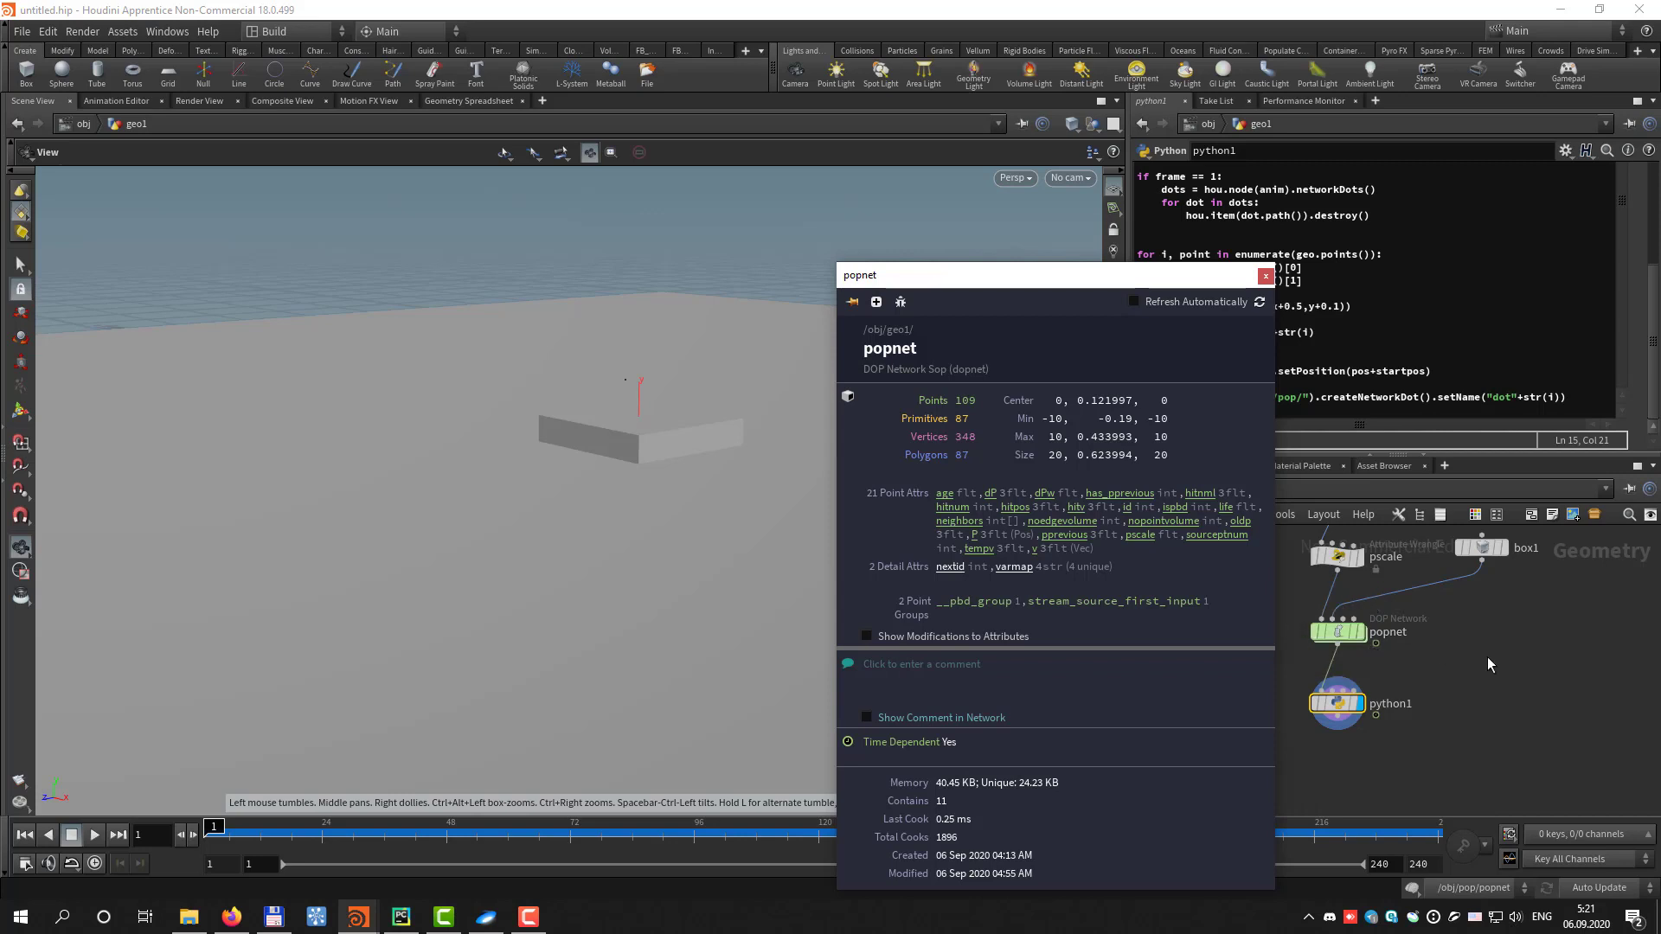
left_click(1338, 635)
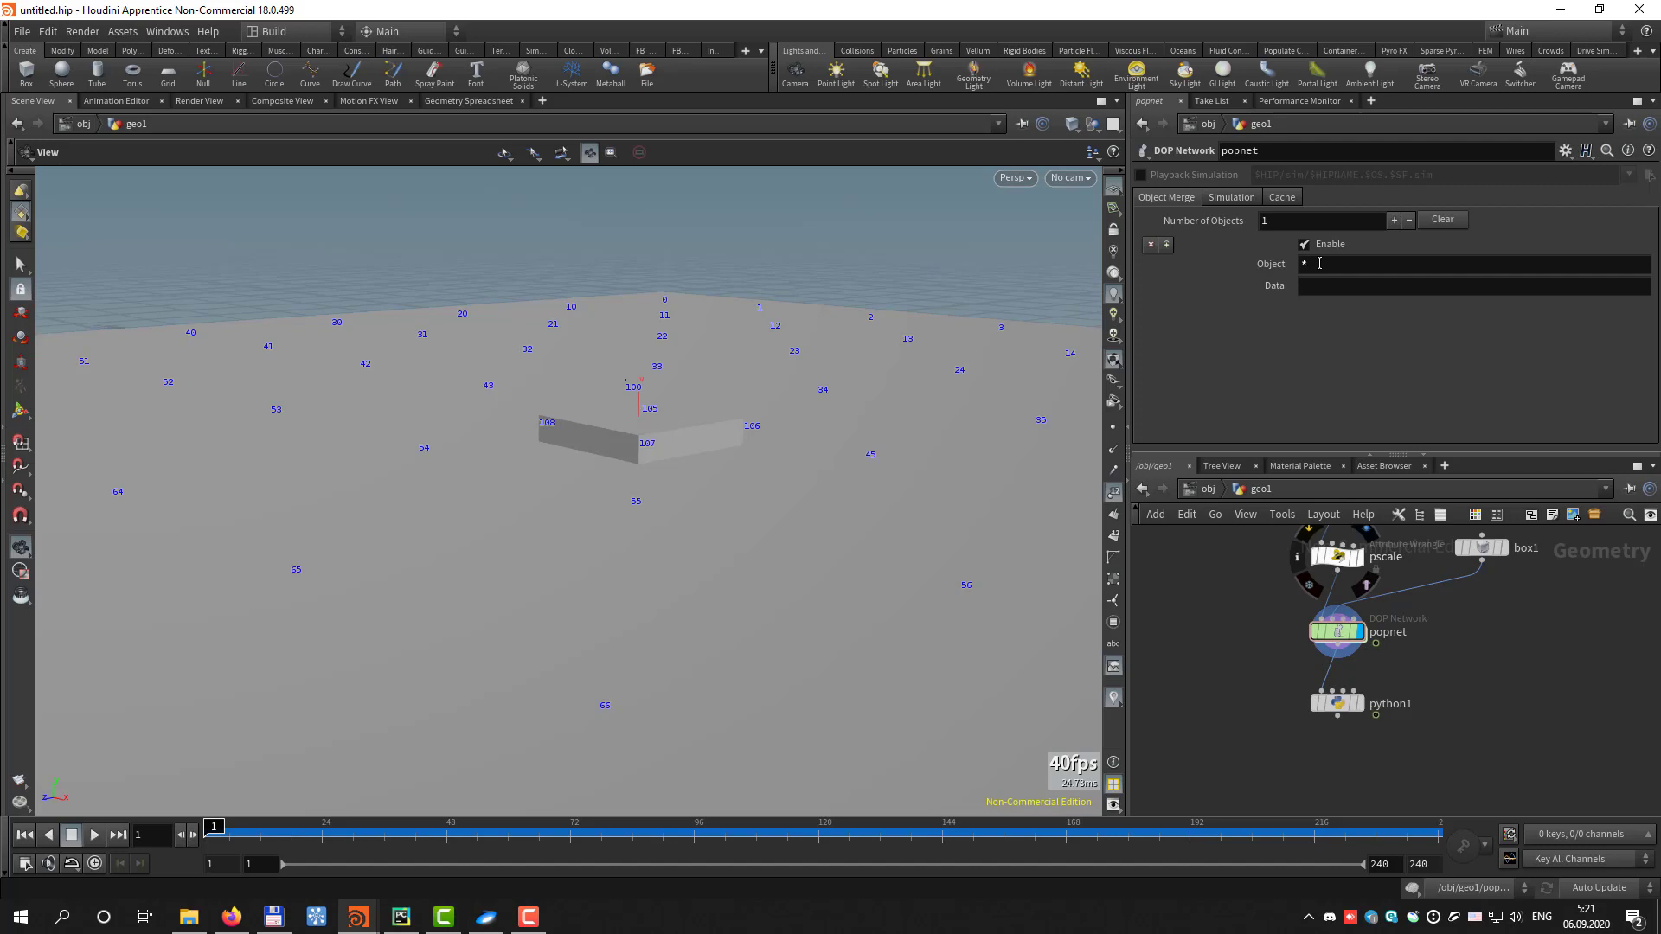
left_click(1319, 264)
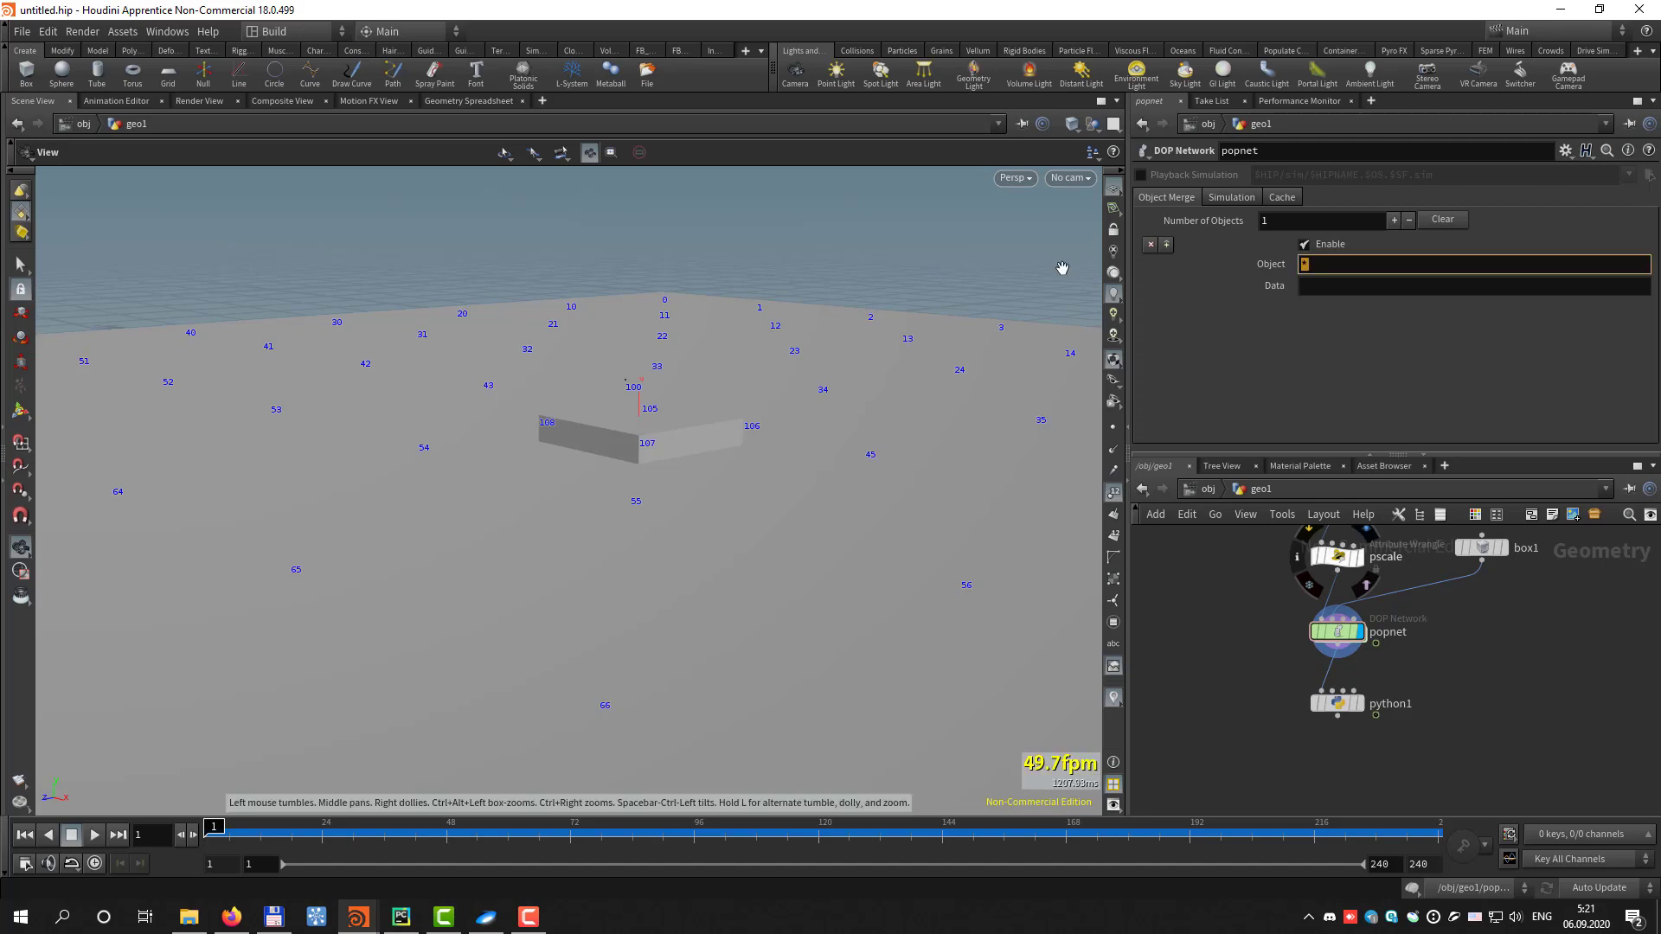
type("pop*")
key("Return")
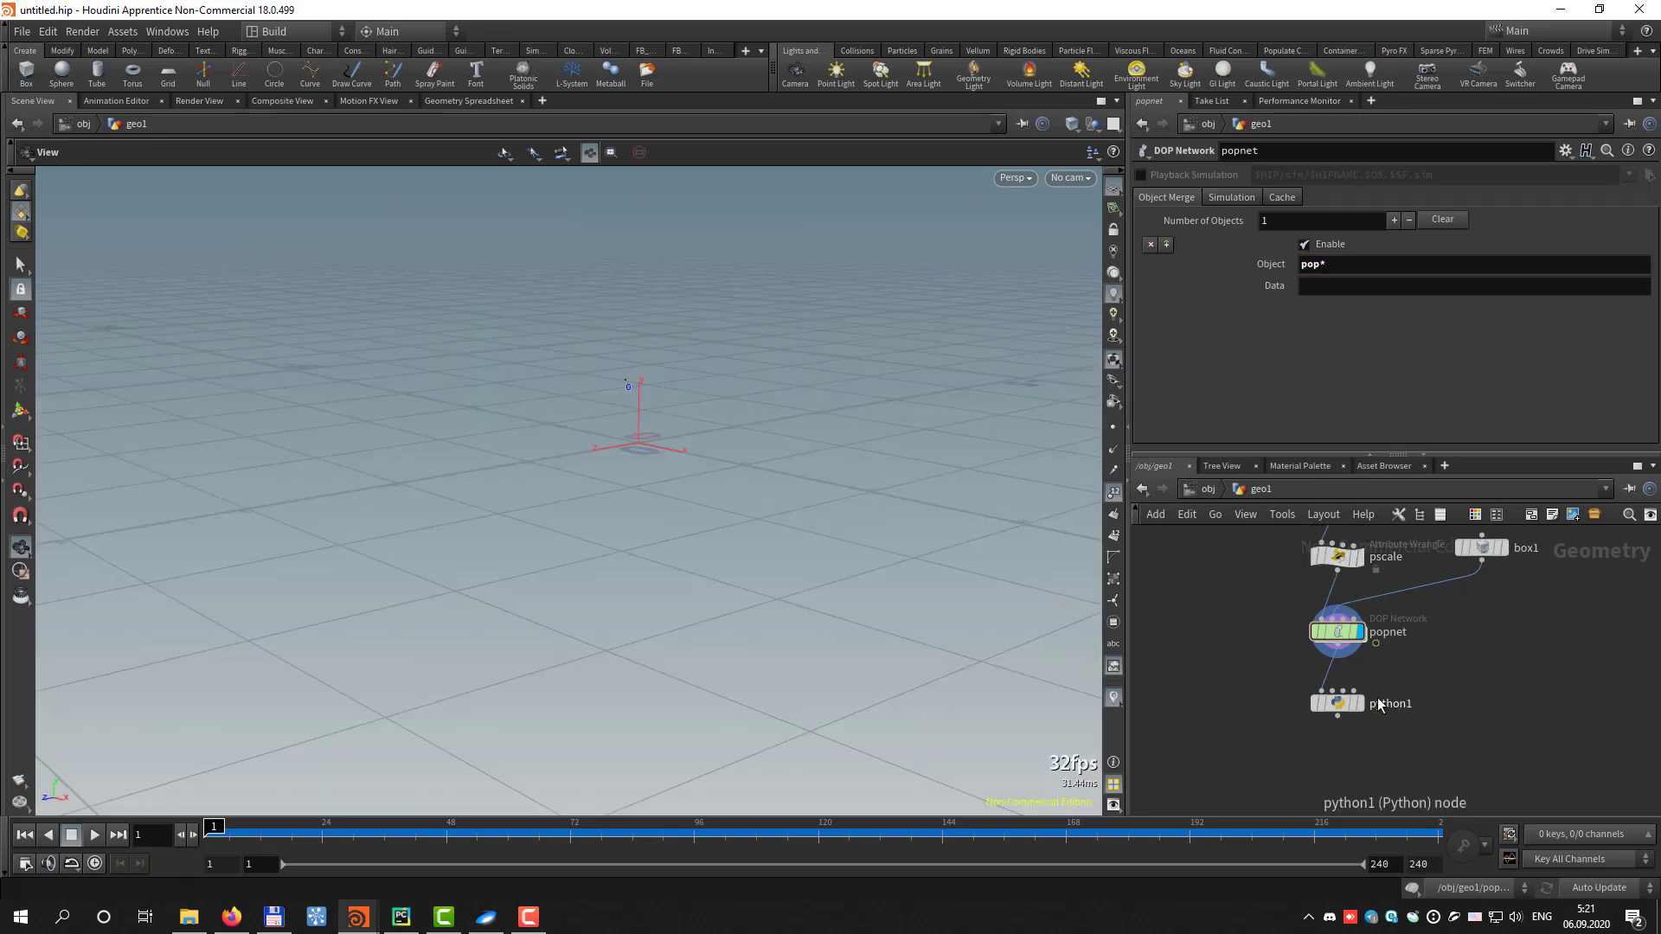
Step: Display python1's output and enter the /obj/pop network to watch the dots
left_click(1361, 703)
left_click(1210, 491)
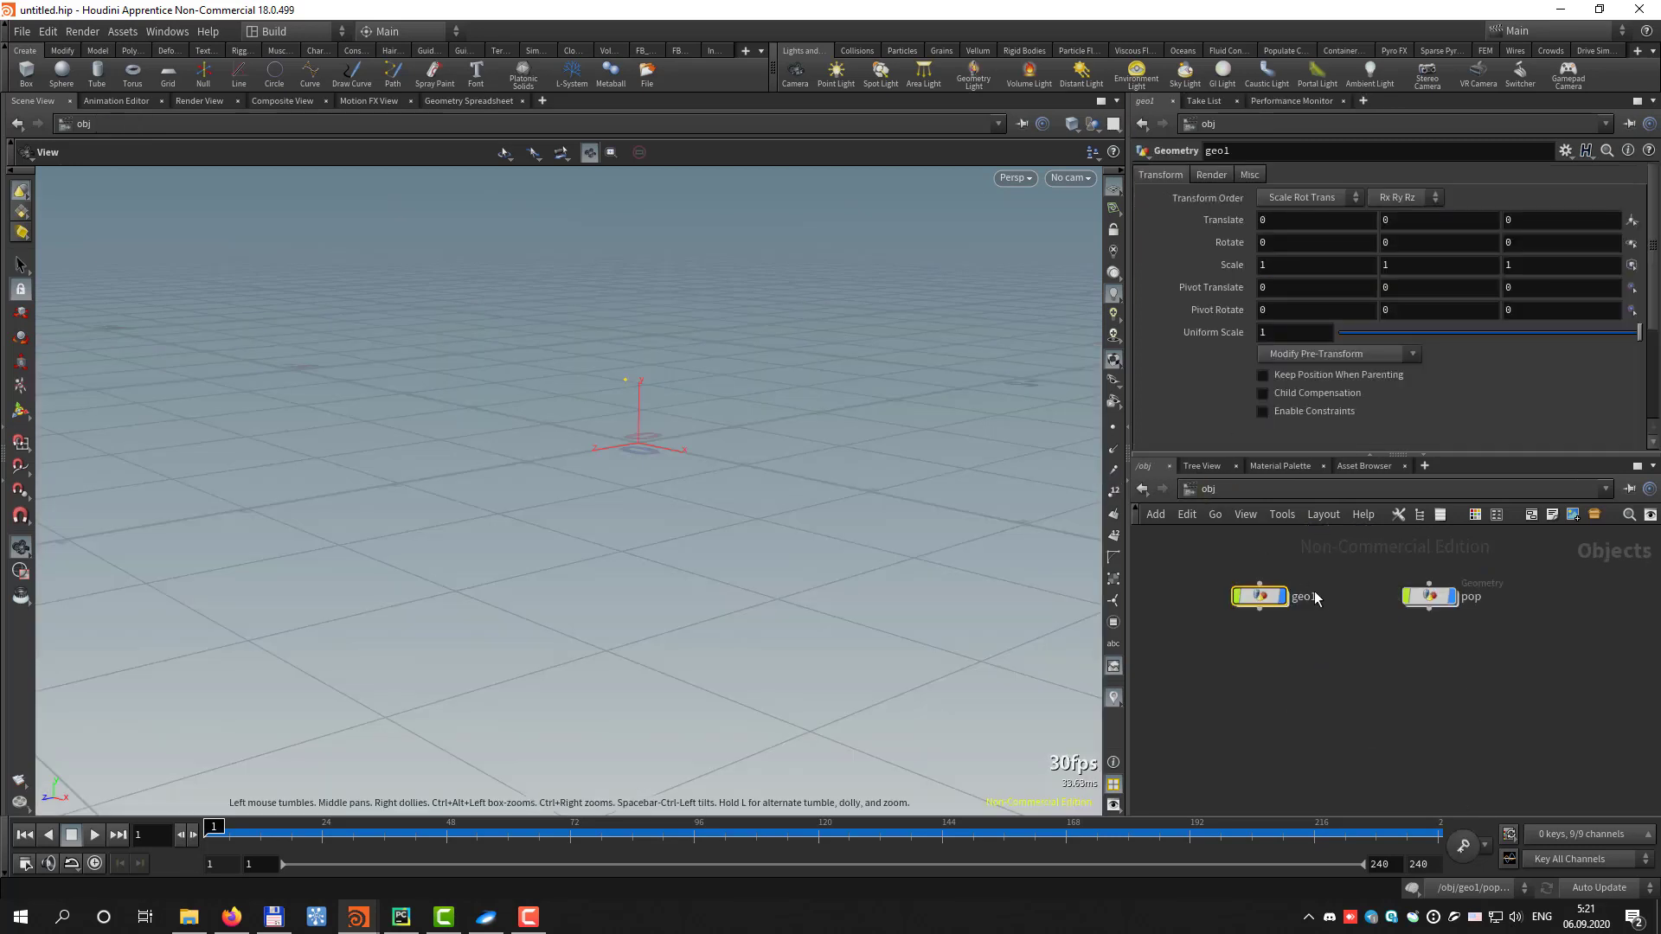
double_click(1429, 595)
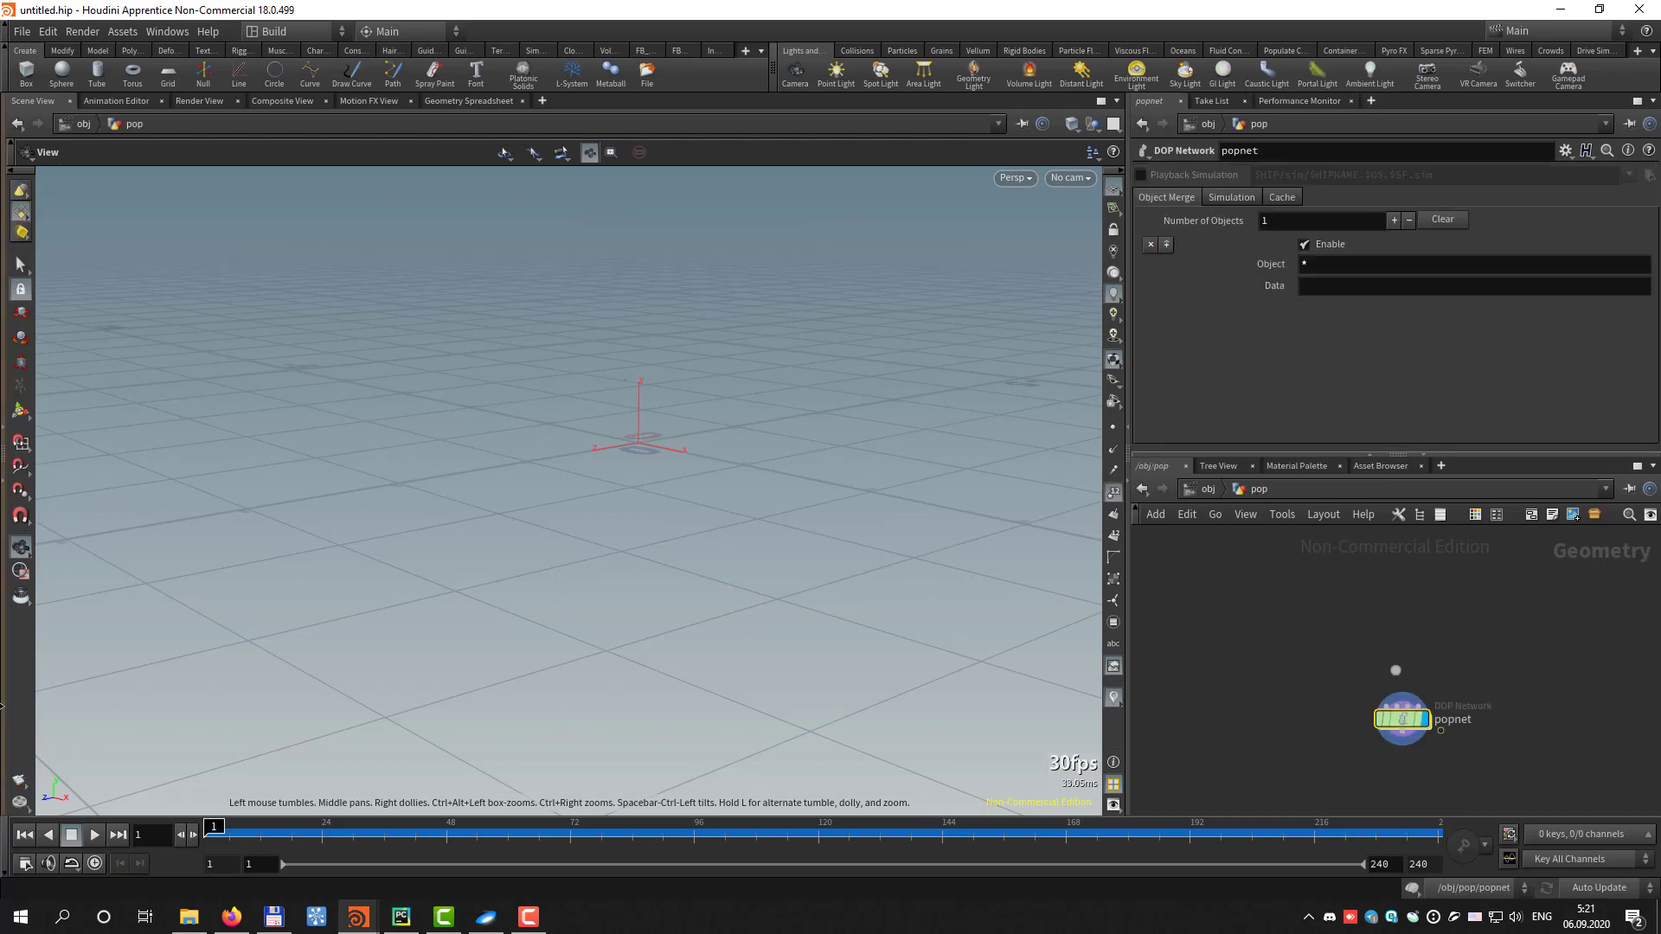